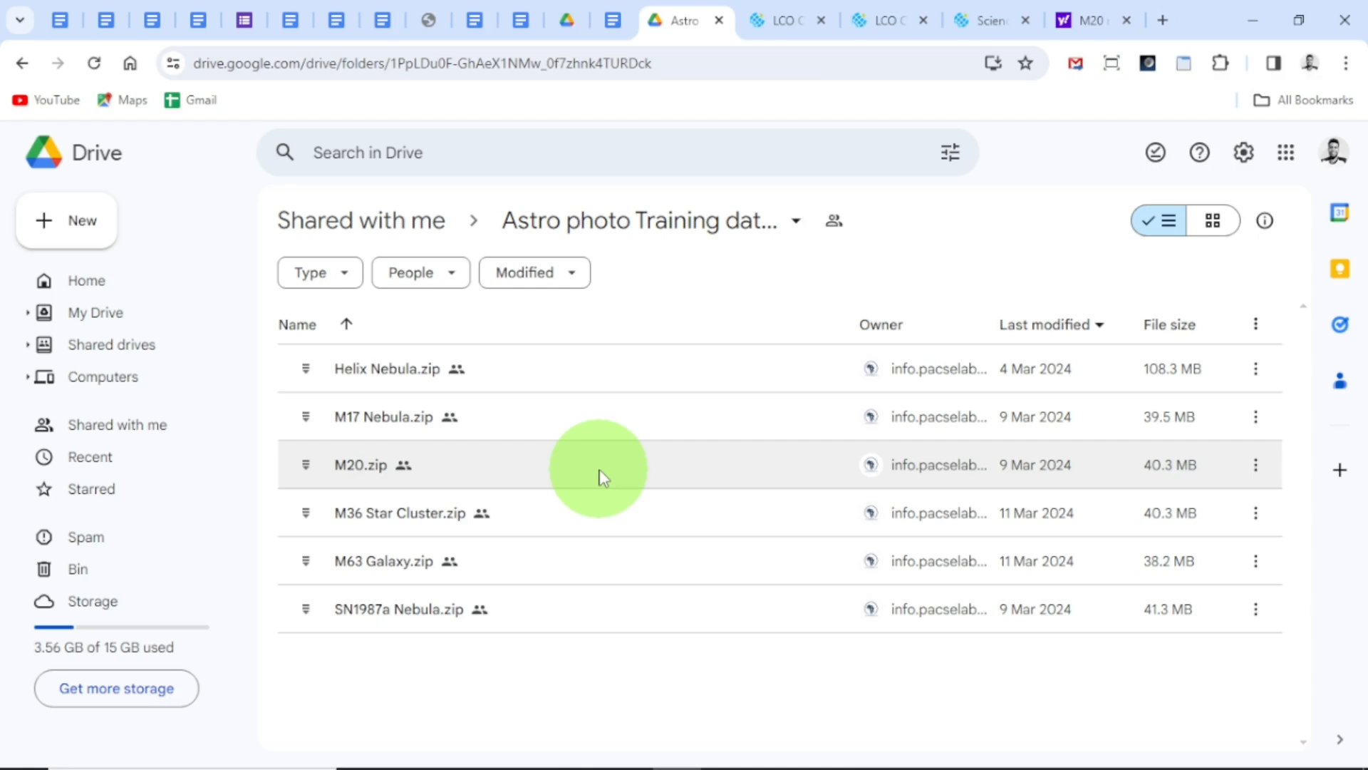
- Look over the M20 nebula image search results and return to the shared Drive folder
left_click(1080, 17)
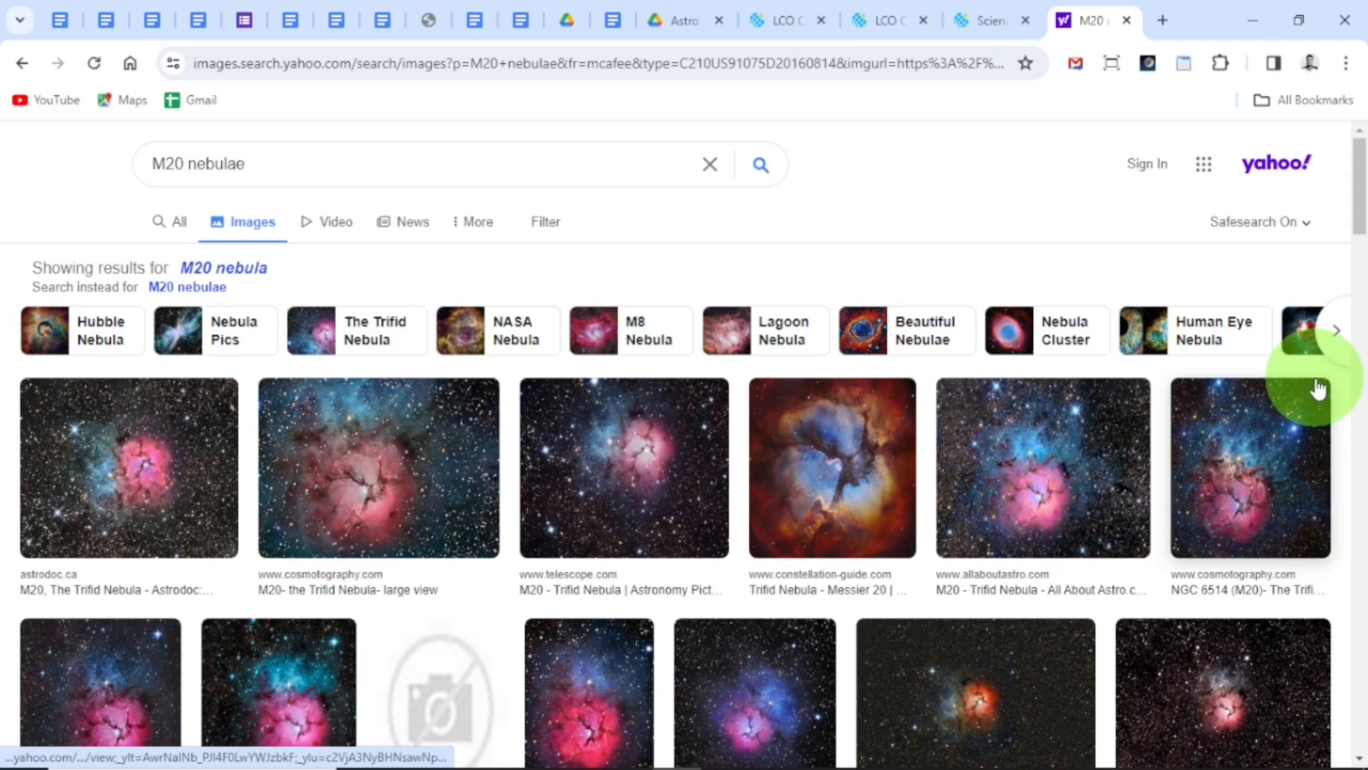
mouse_move(1361, 203)
left_mouse_down()
mouse_move(1364, 246)
mouse_move(1354, 184)
left_mouse_up()
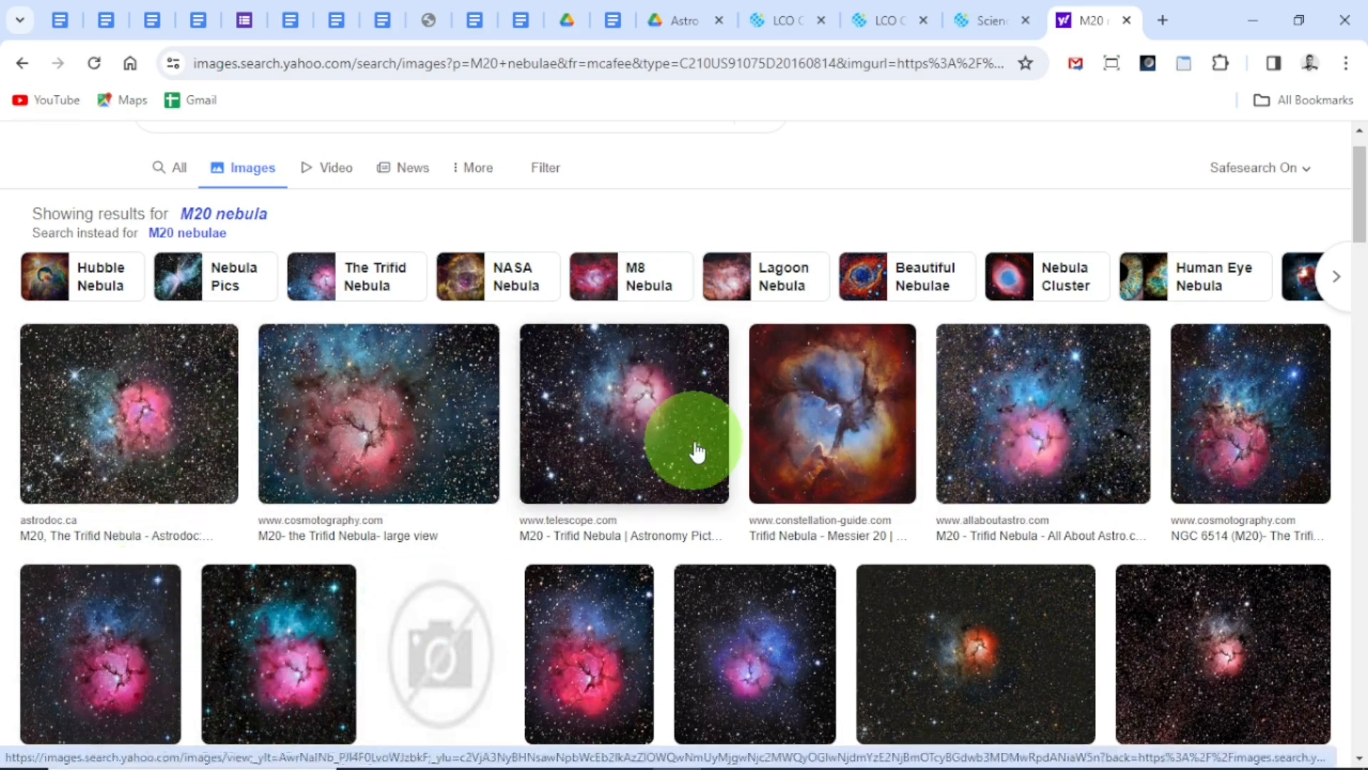
left_click(677, 20)
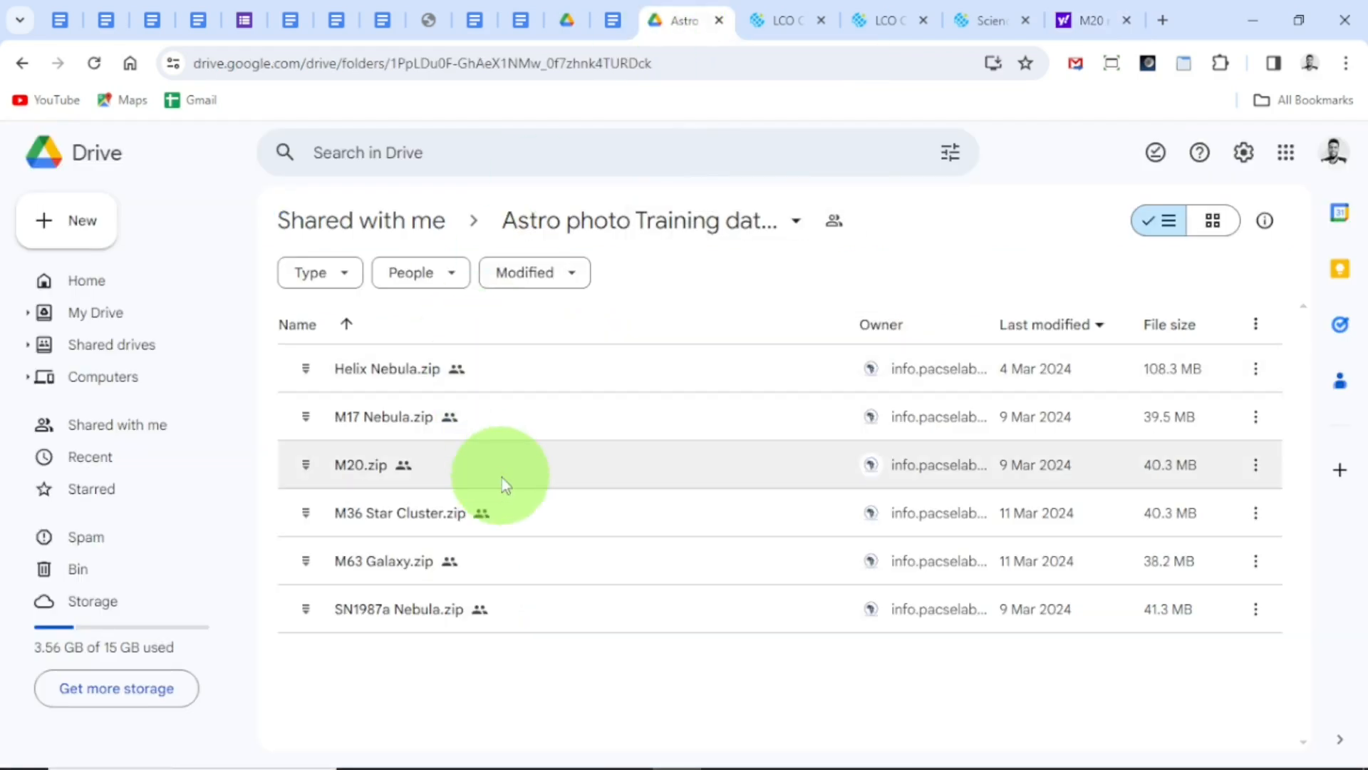
- Switch to File Explorer and extract the M20 Nebula archive in Downloads
mouse_move(544, 766)
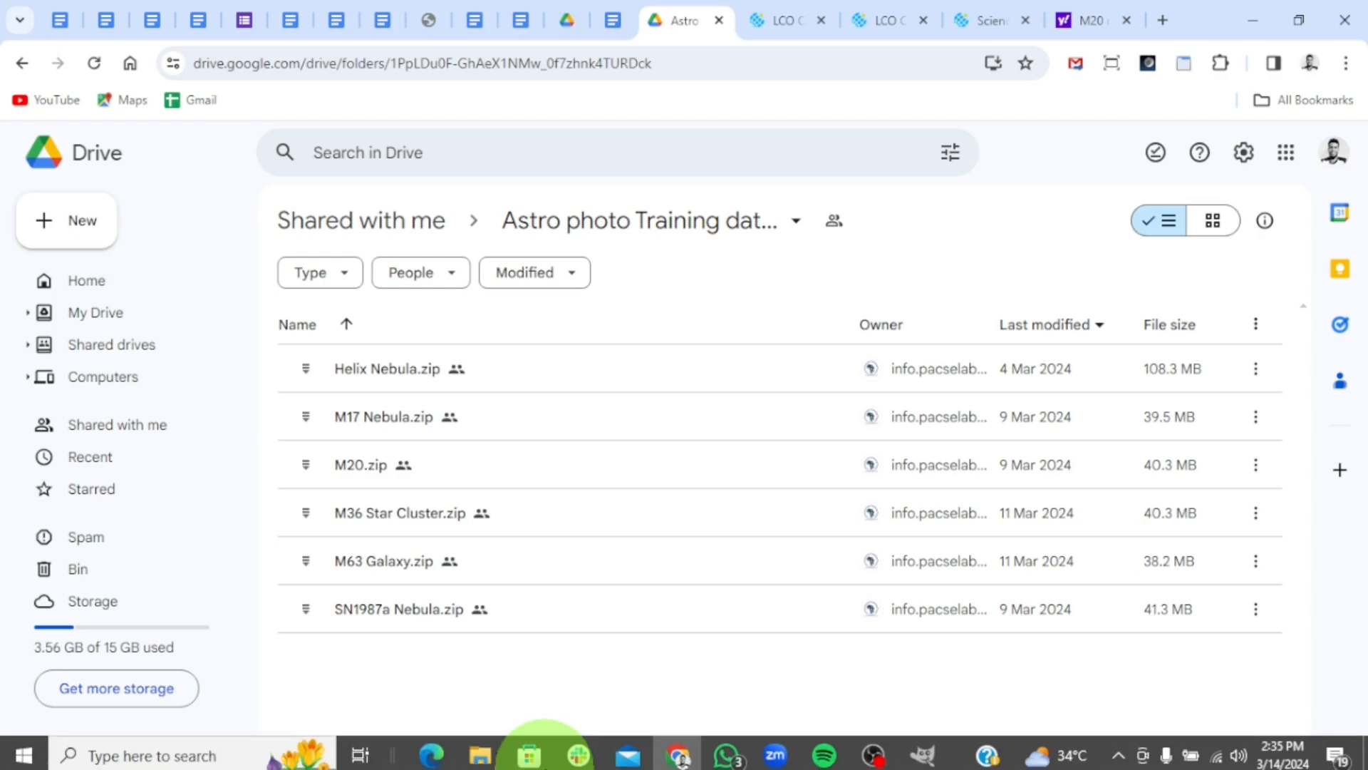
left_click(486, 753)
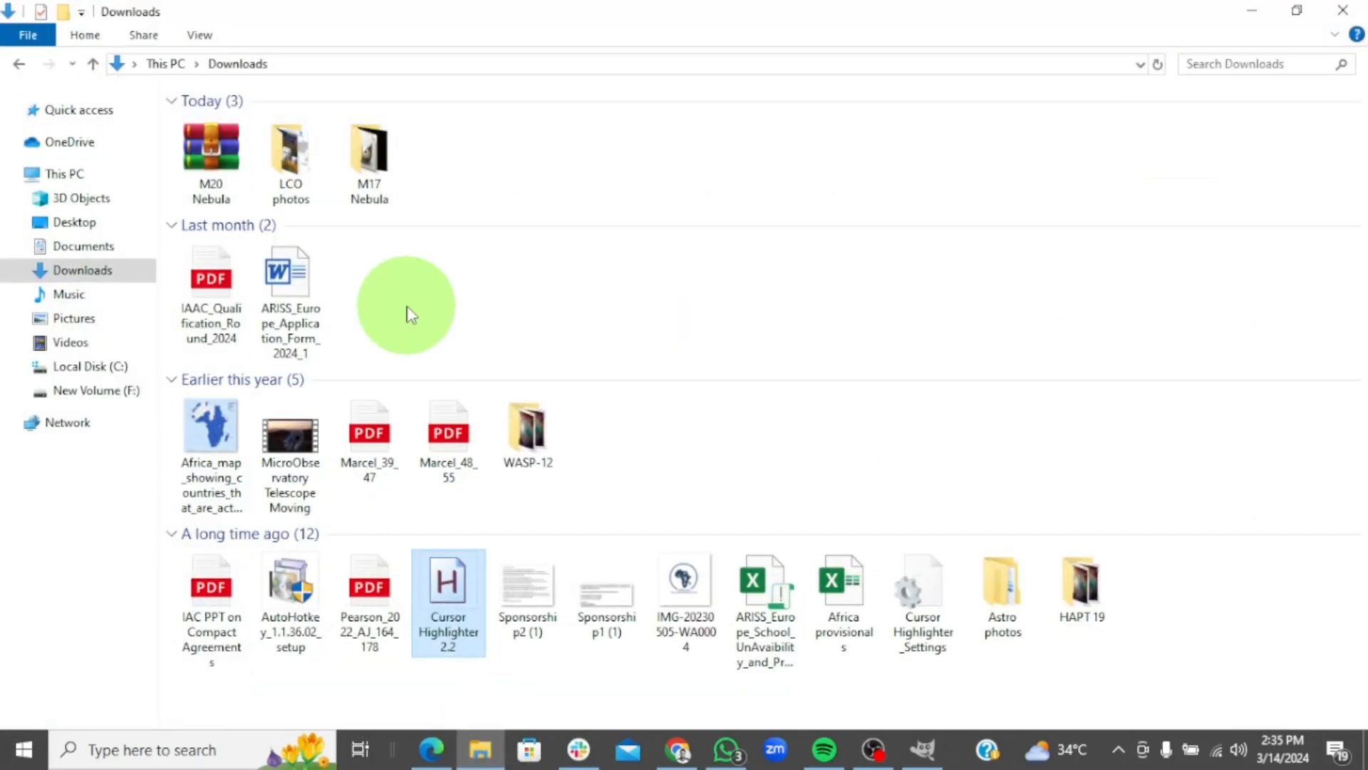
left_click(218, 160)
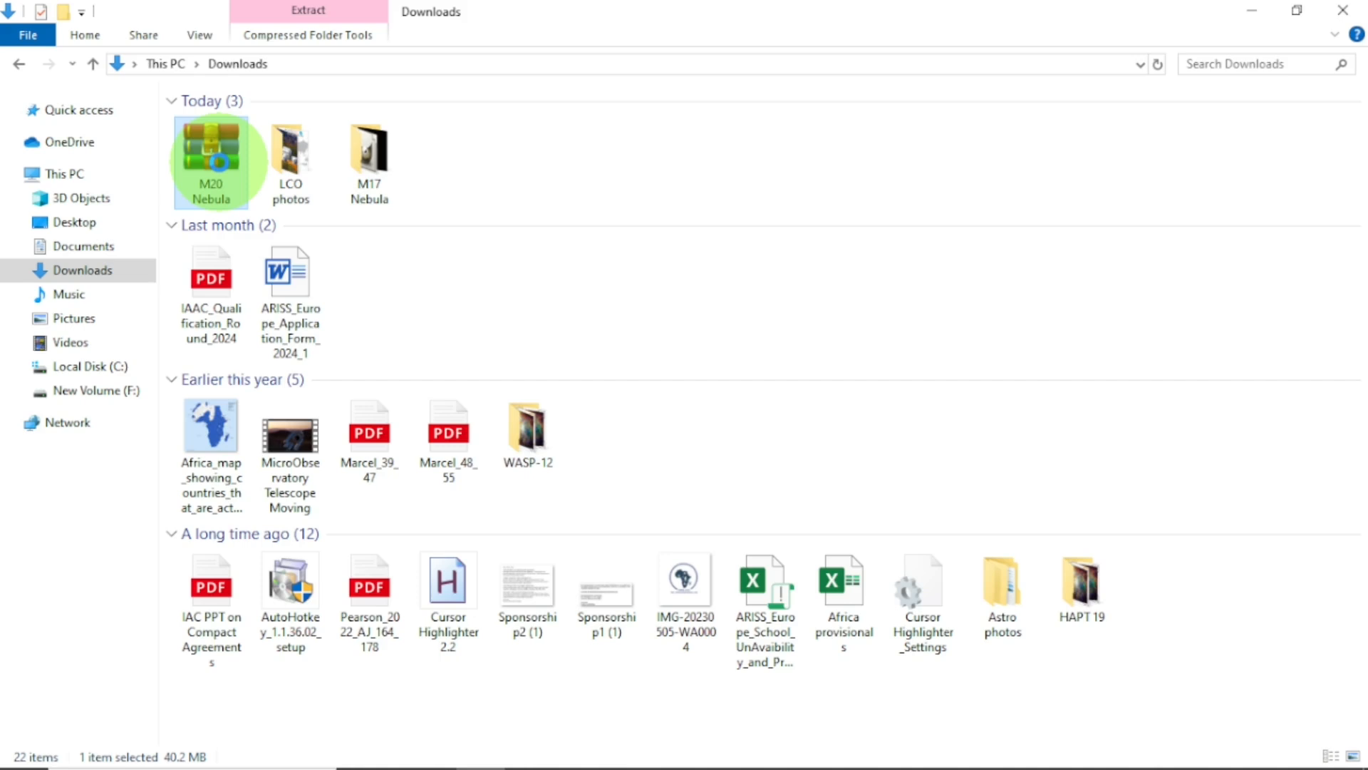
right_click(219, 163)
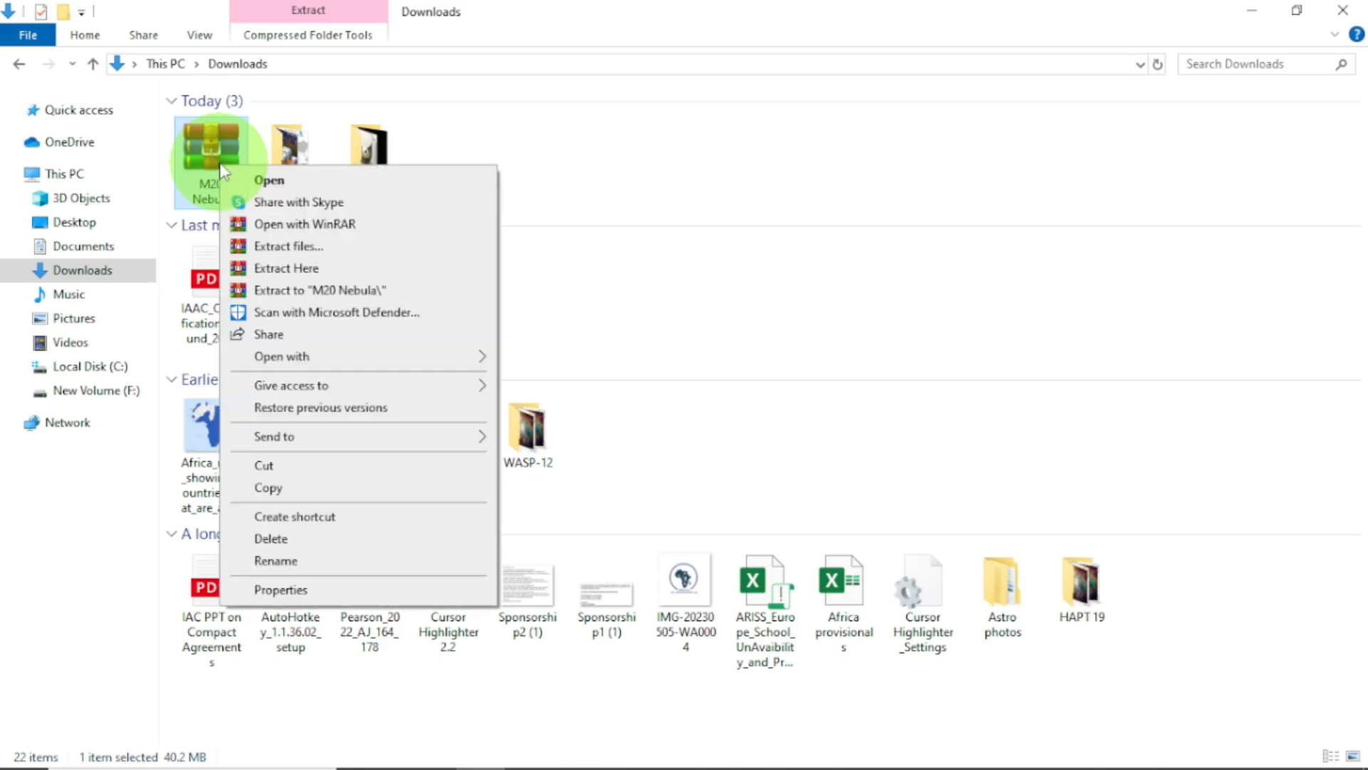
left_click(288, 251)
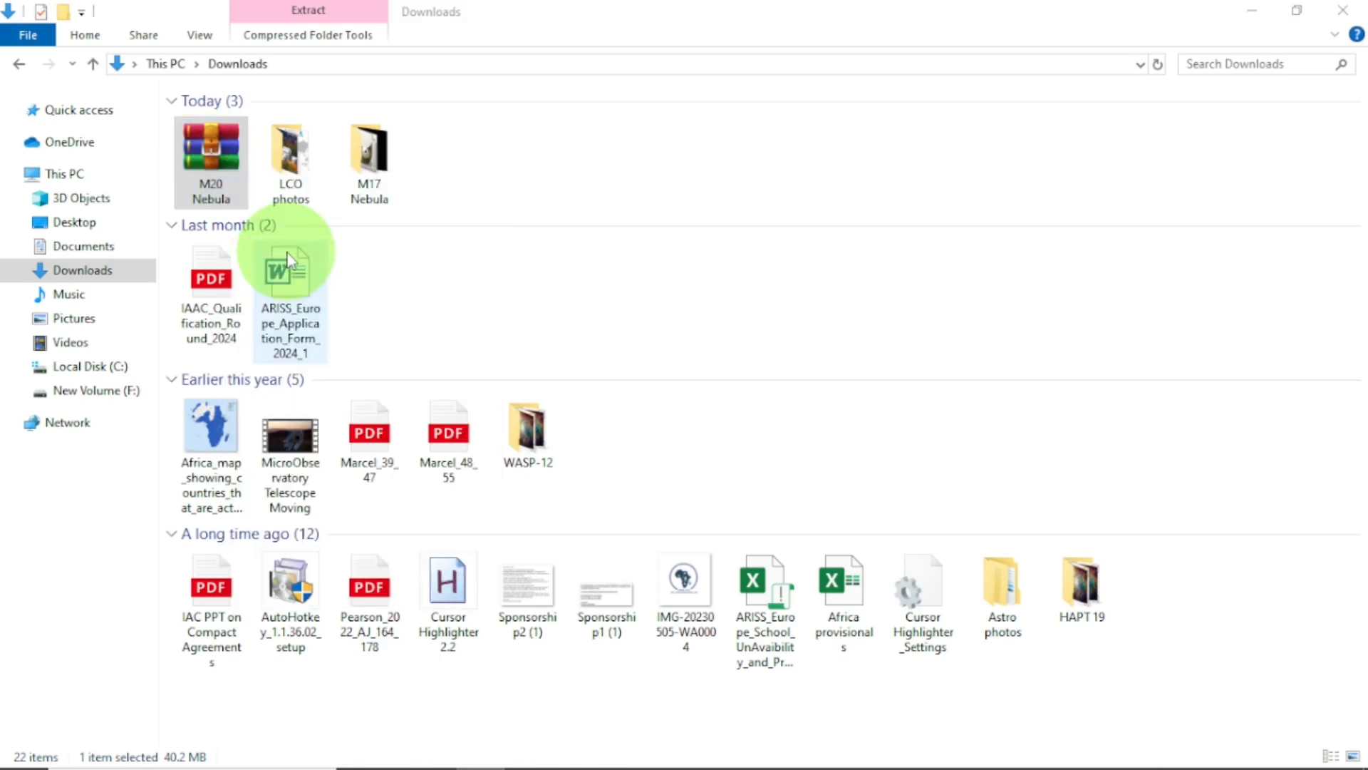
left_click(739, 600)
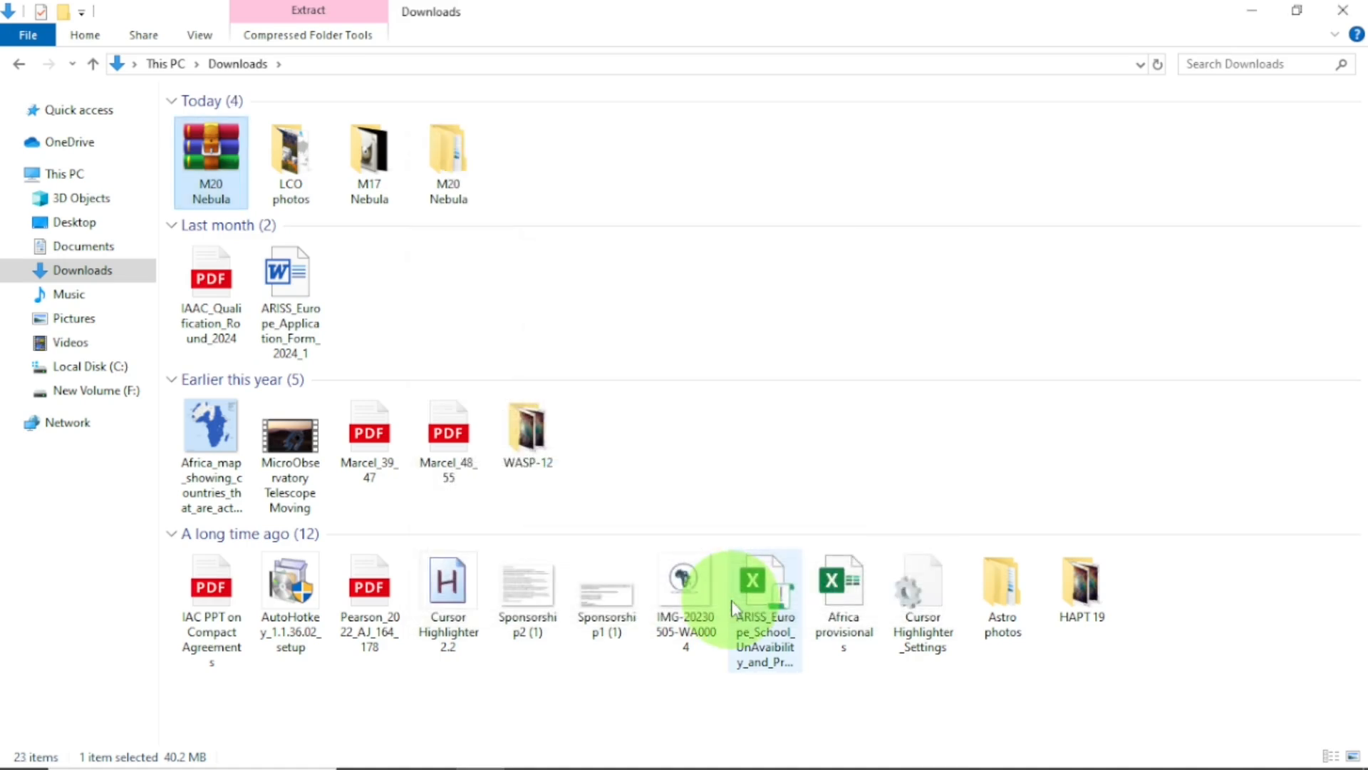
- Open the lco_data-20240314-3 folder inside the extracted M20 Nebula folder to view its FITS files, and return to the browser
double_click(443, 131)
double_click(443, 130)
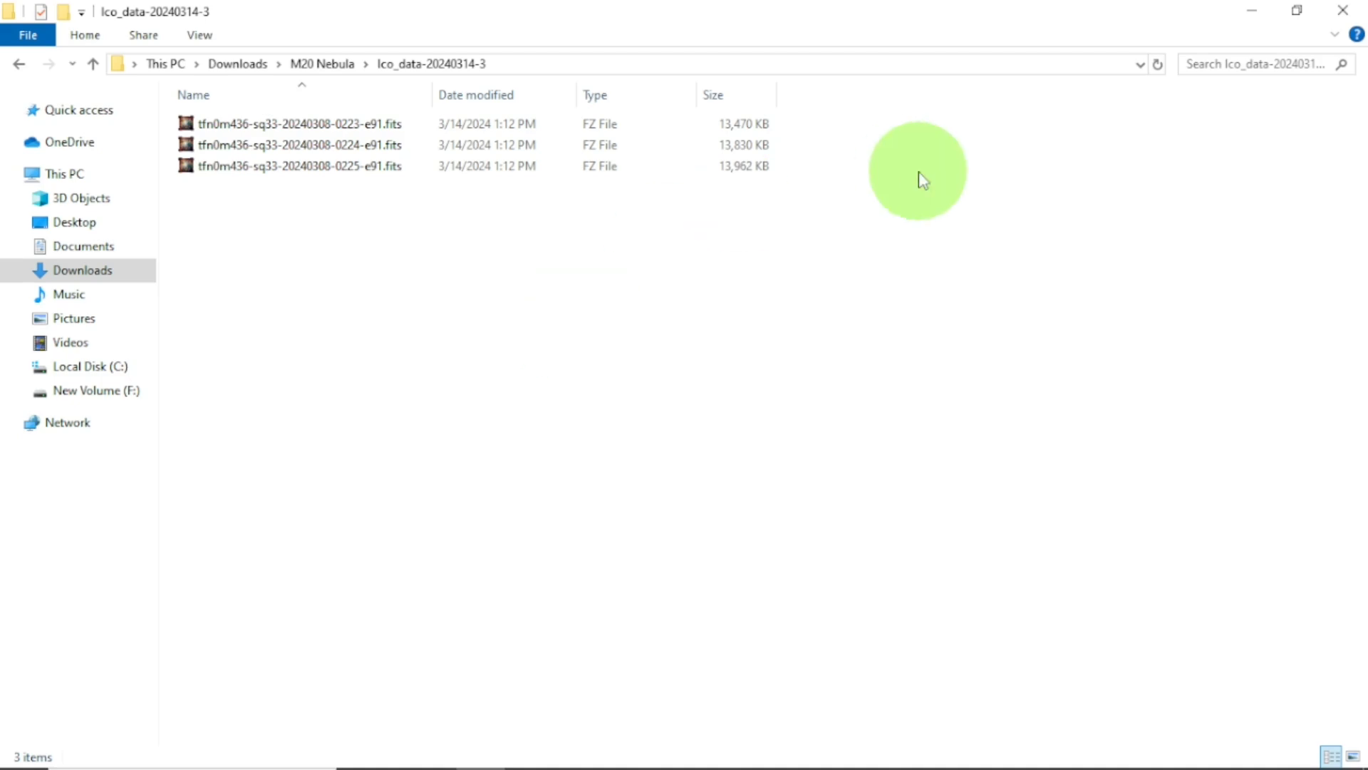
left_click(1253, 13)
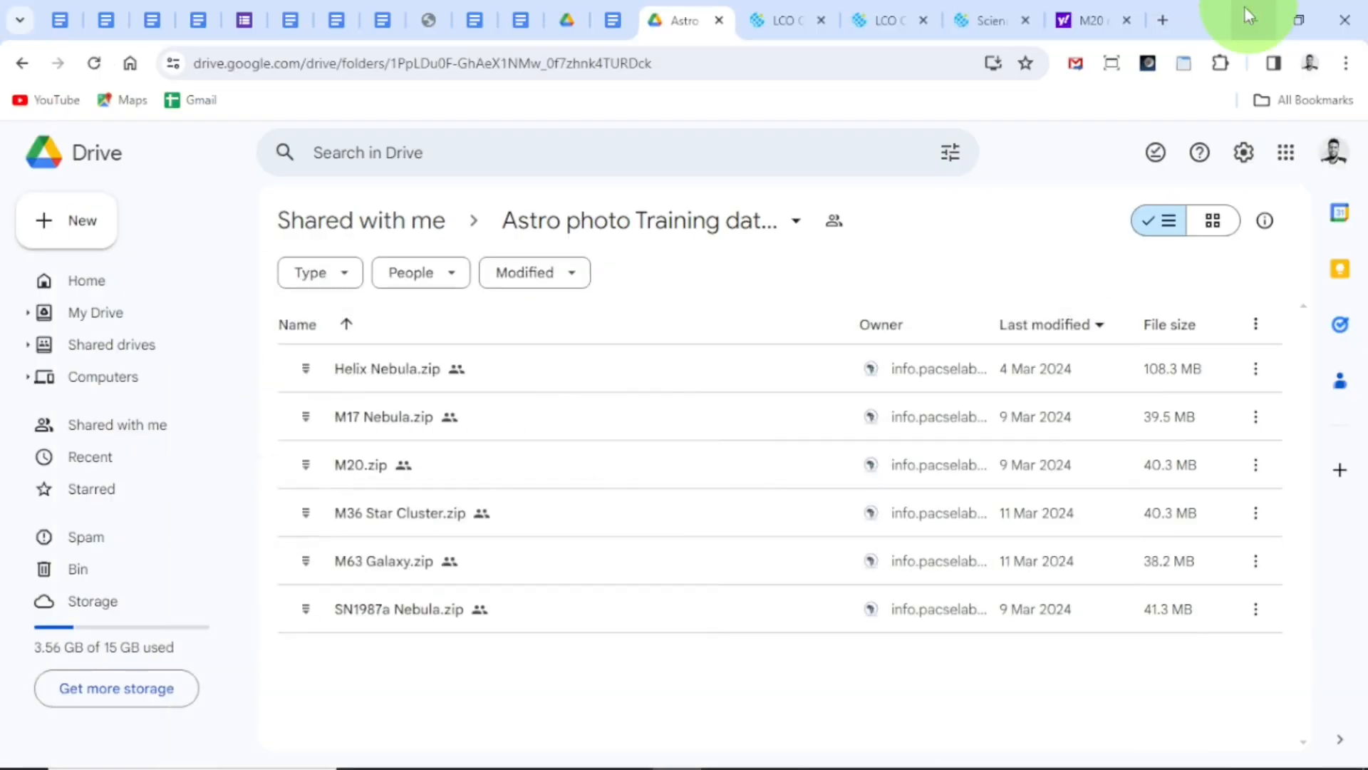
left_click(780, 20)
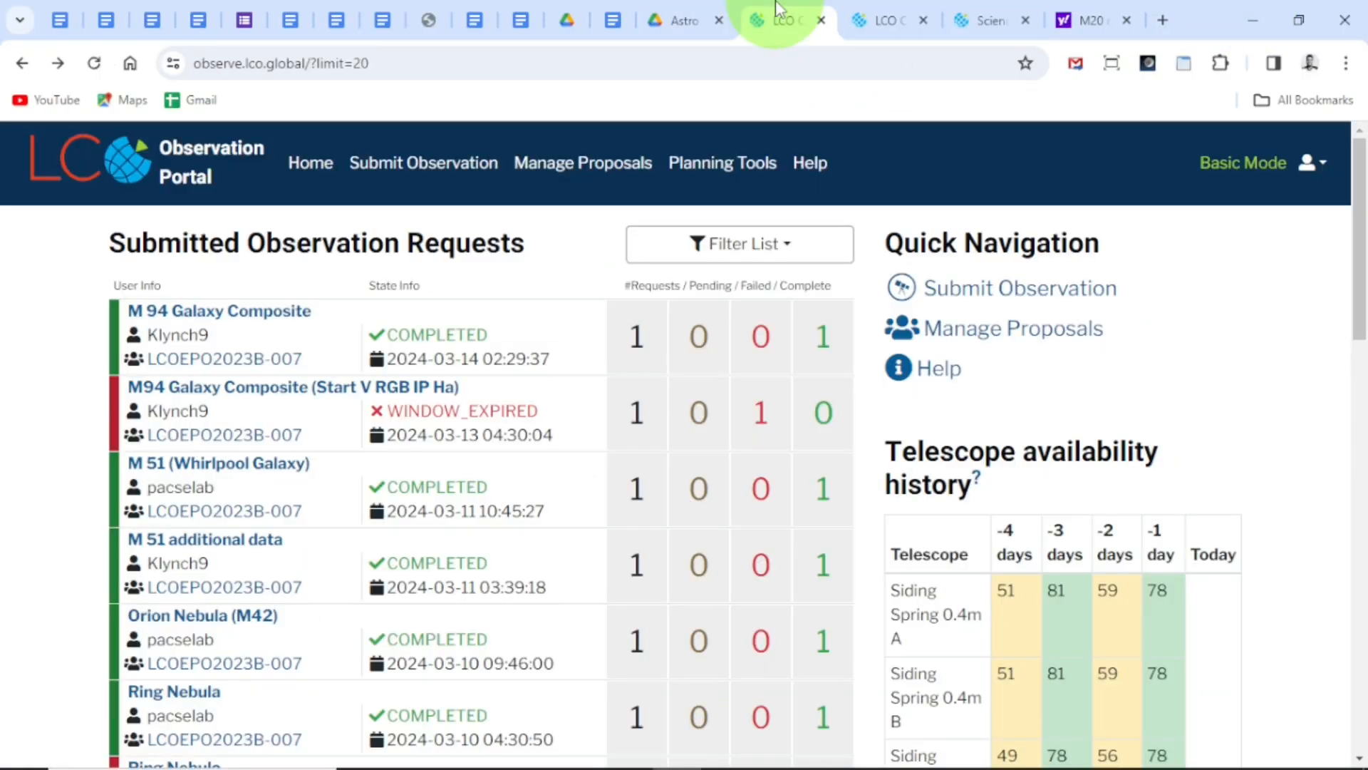
mouse_move(640, 347)
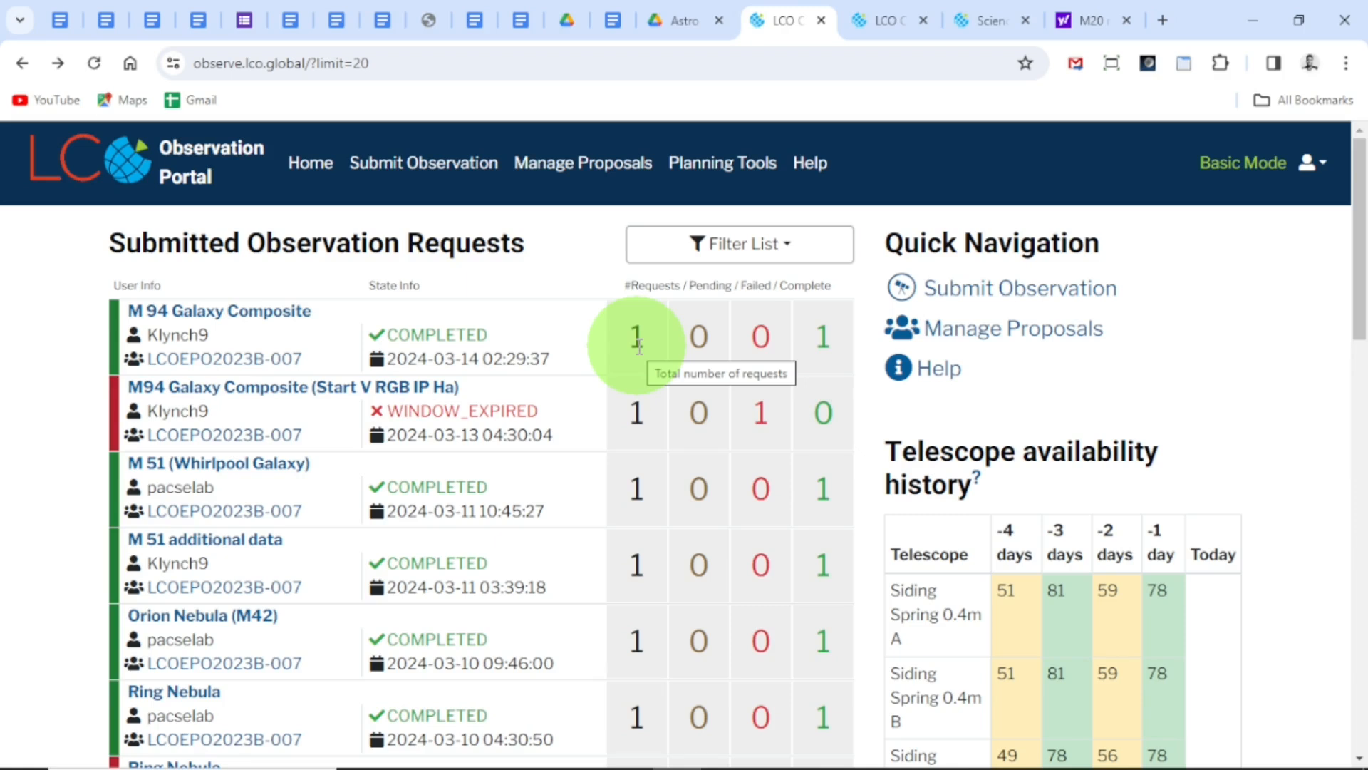
left_click_drag(1364, 246, 1364, 385)
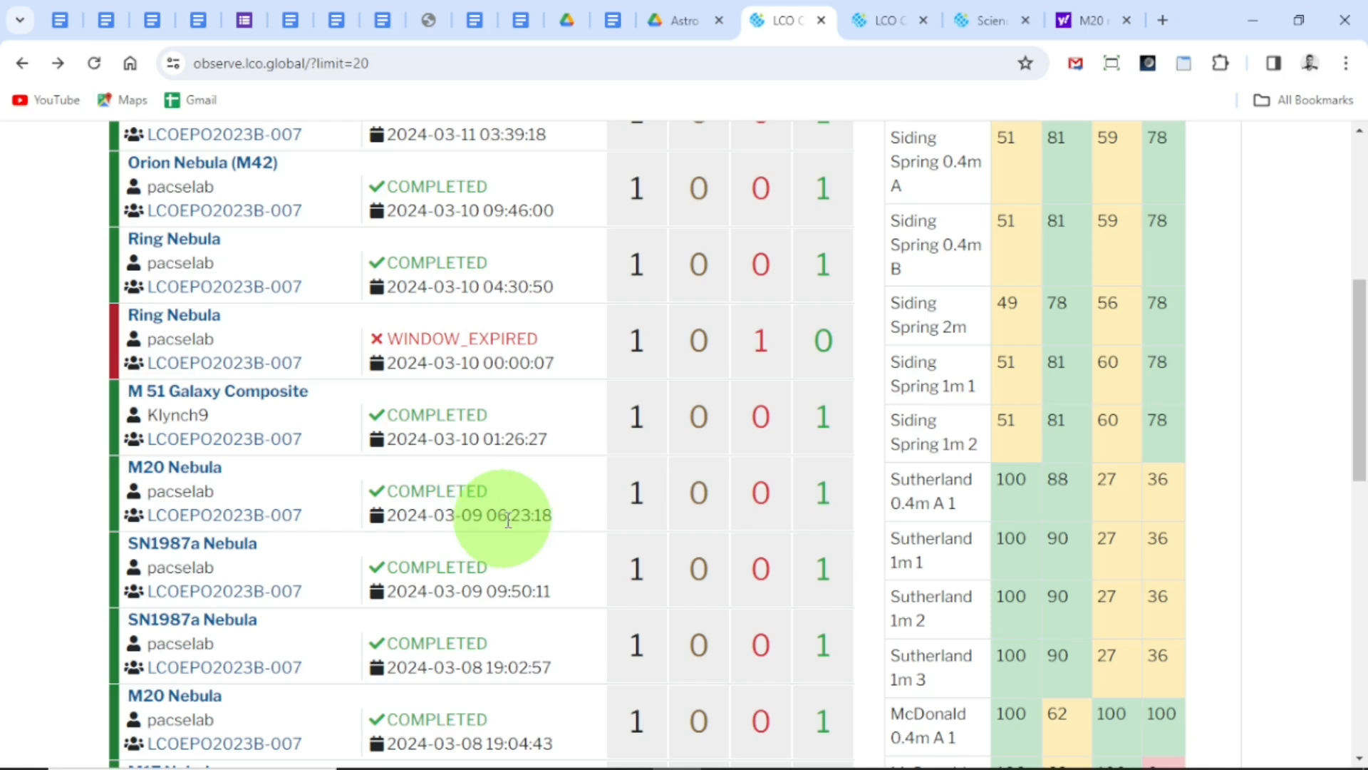
left_click(196, 476)
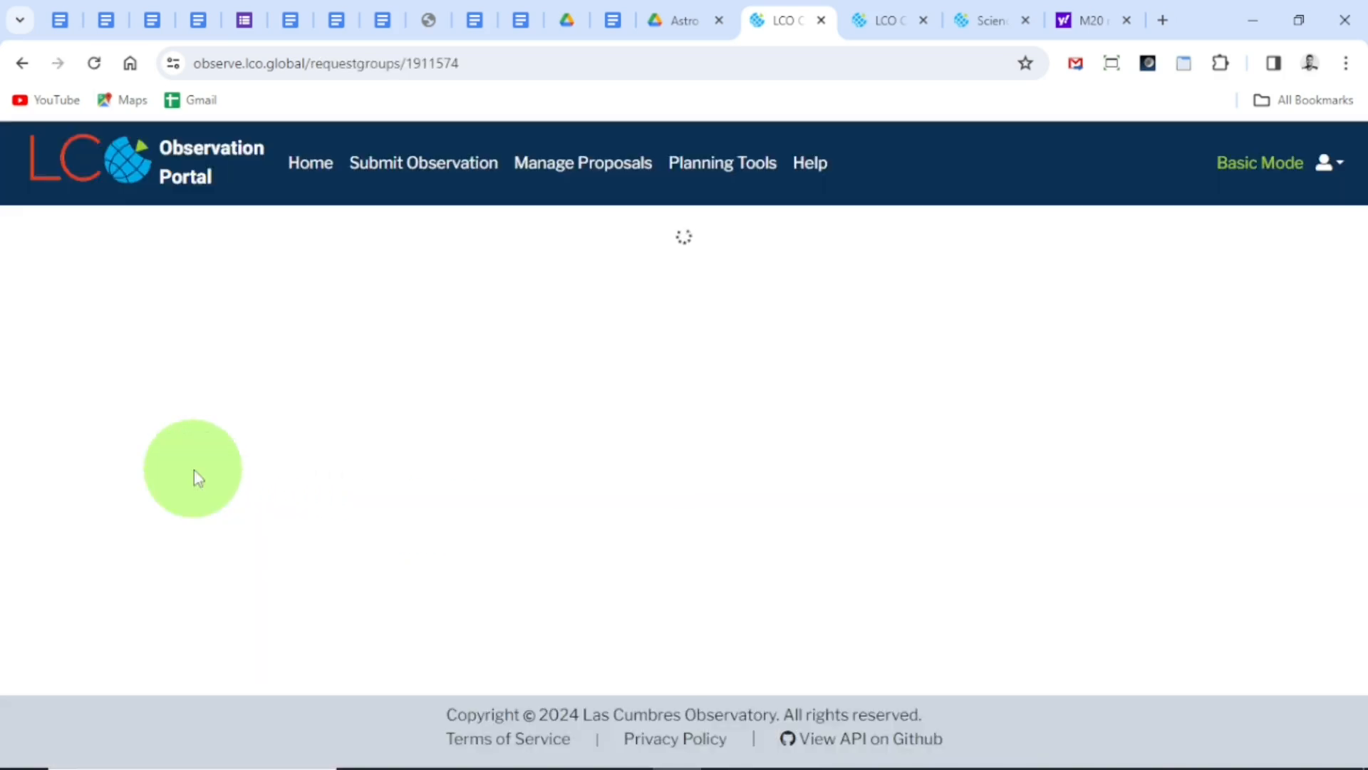
left_click_drag(1362, 331, 1362, 649)
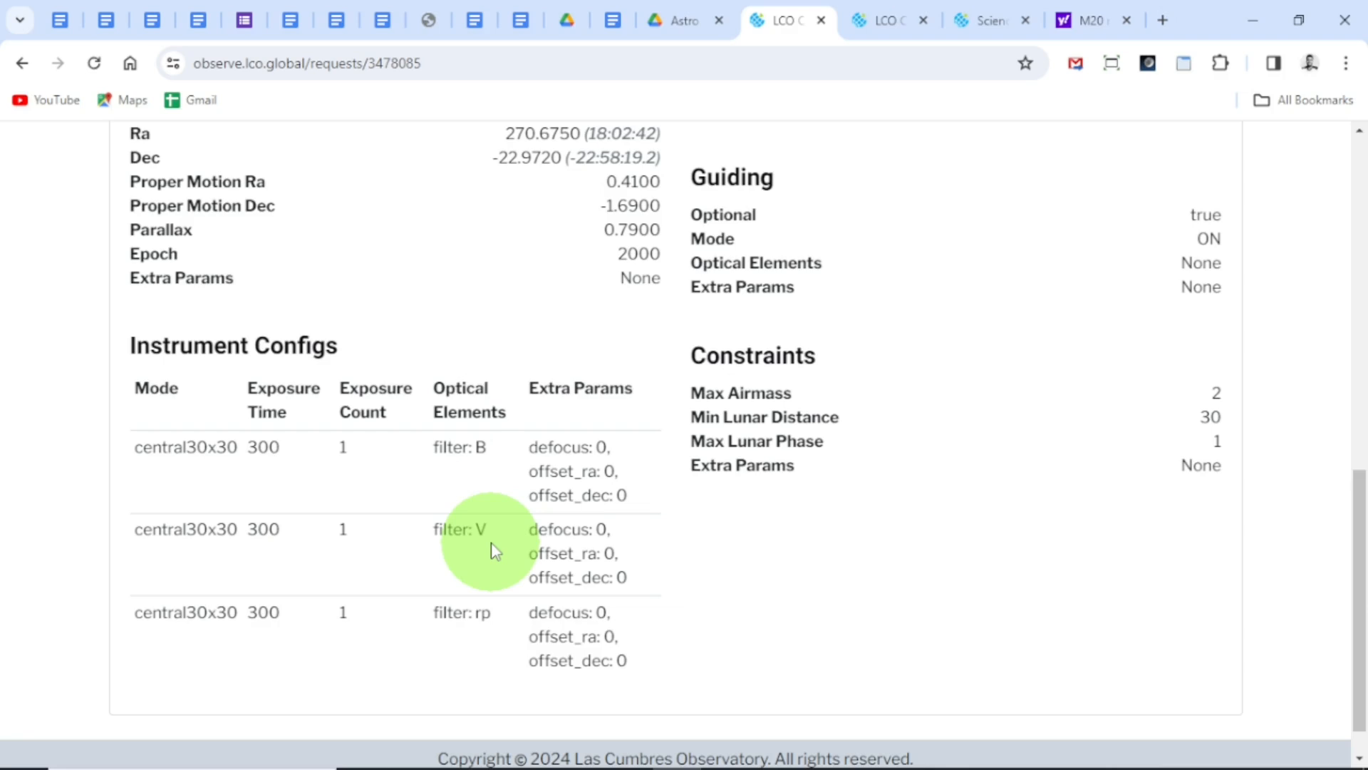
- Show the M20 Nebula request's data and open it in the Science Archive
left_click_drag(1357, 572, 1361, 265)
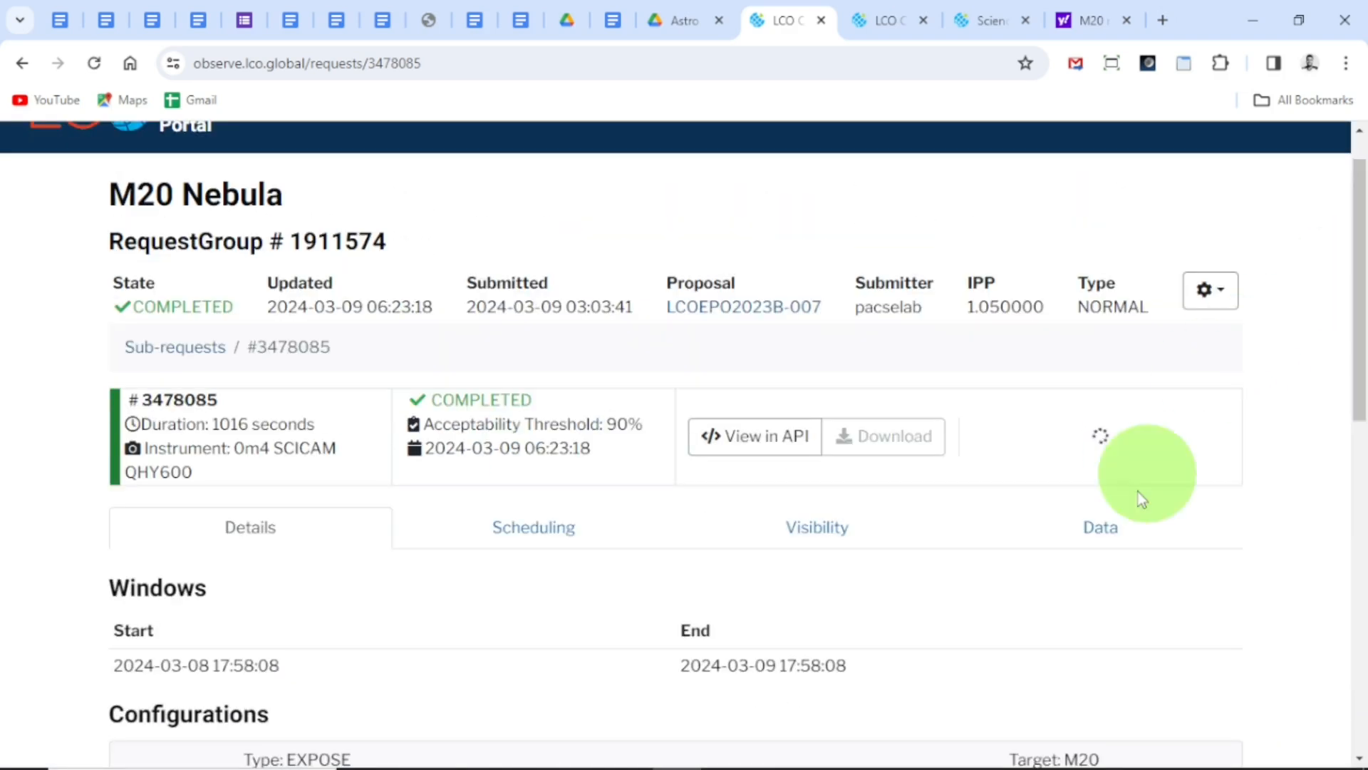
left_click(1106, 554)
left_click_drag(1362, 346, 1363, 456)
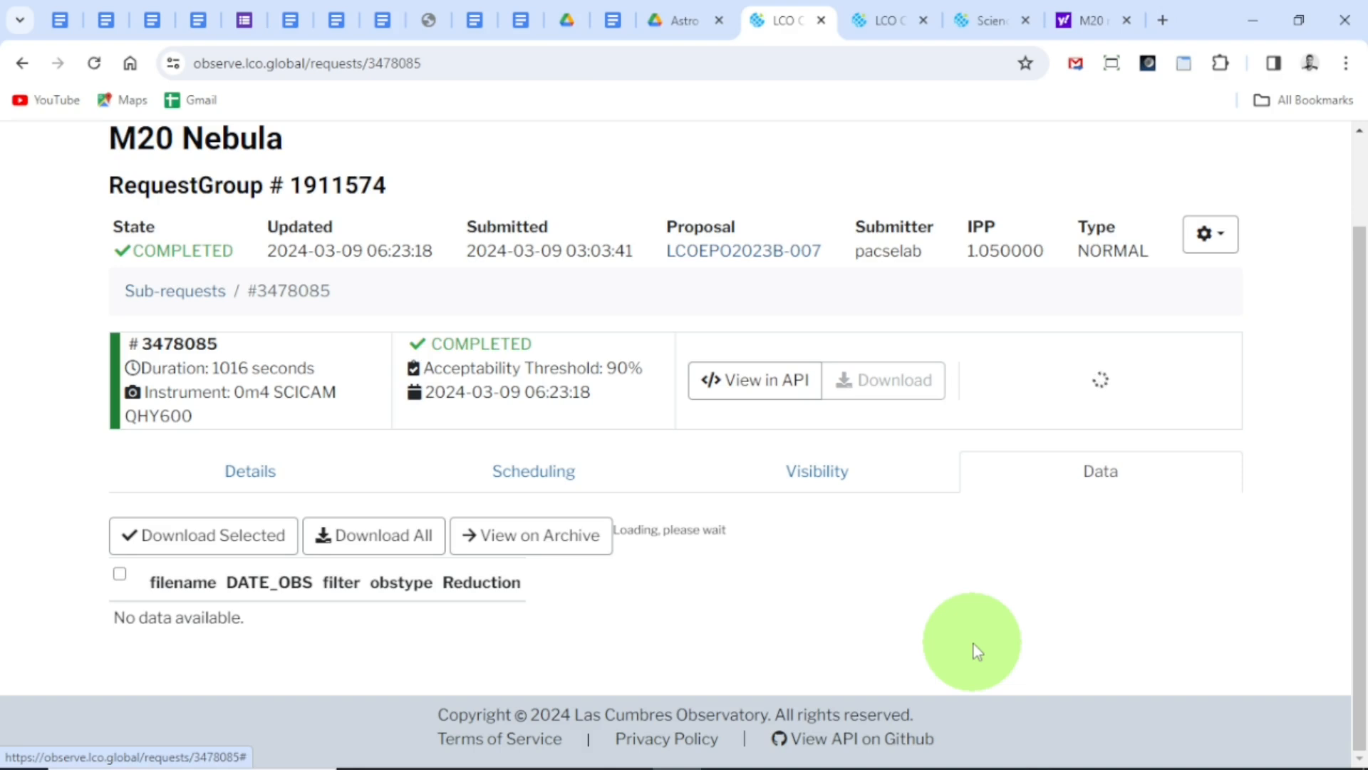
left_click(576, 547)
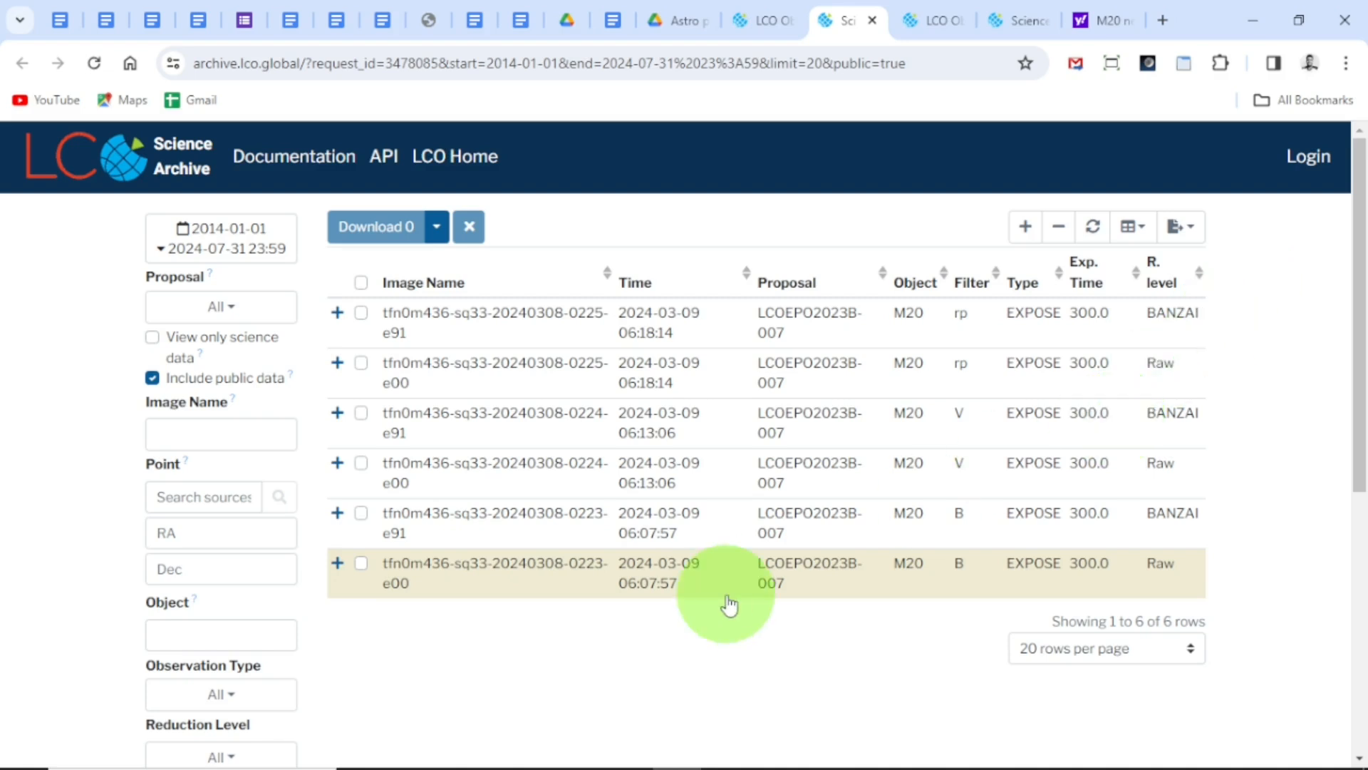
- Filter the archive images by the BANZAI reduction level and select all the listed M20 images
left_click(237, 759)
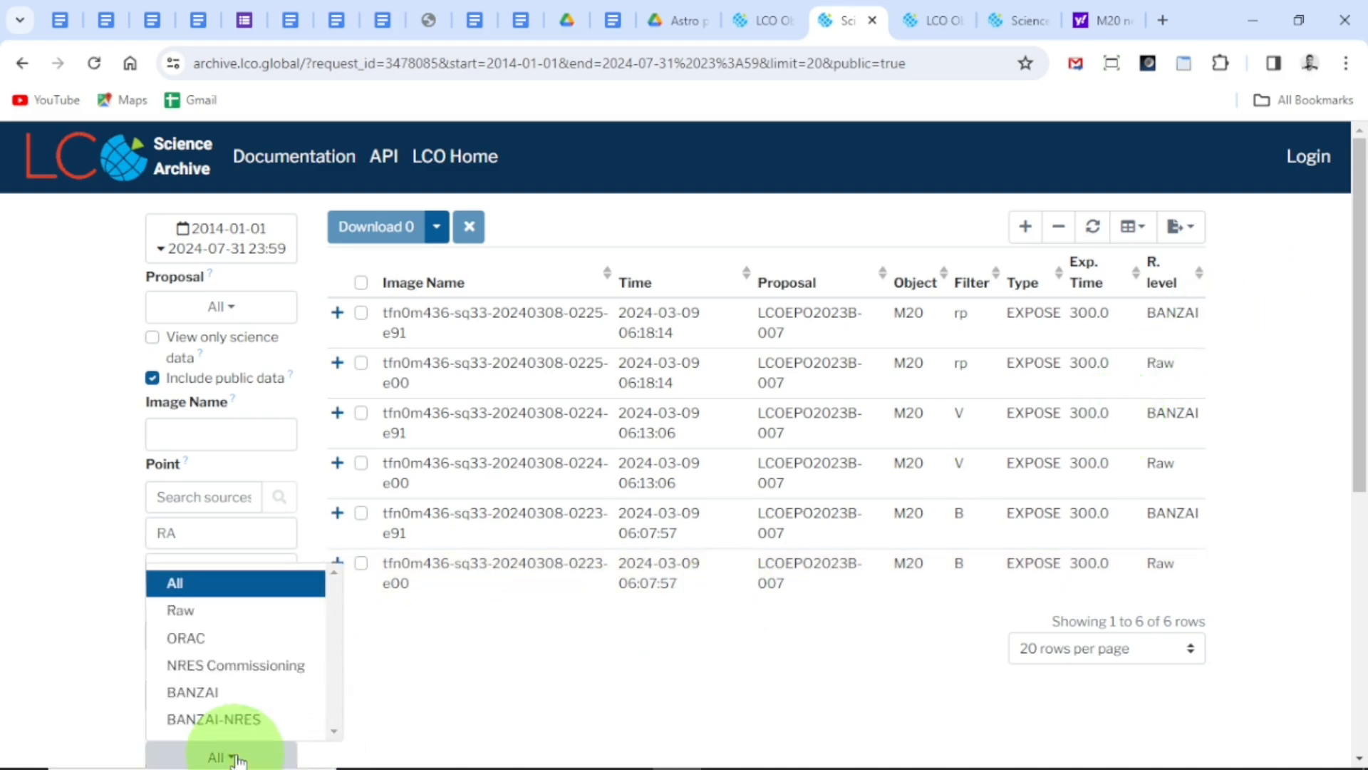
left_click(221, 695)
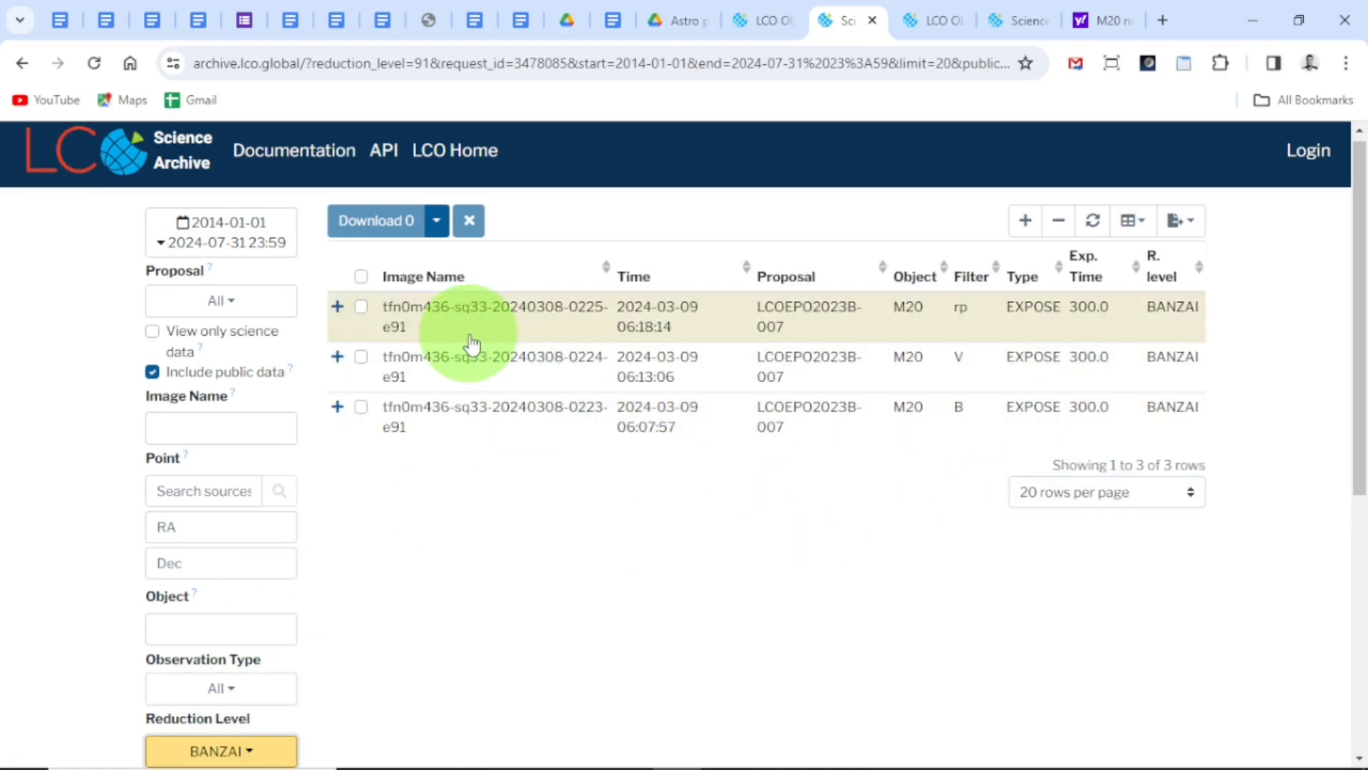
left_click(360, 276)
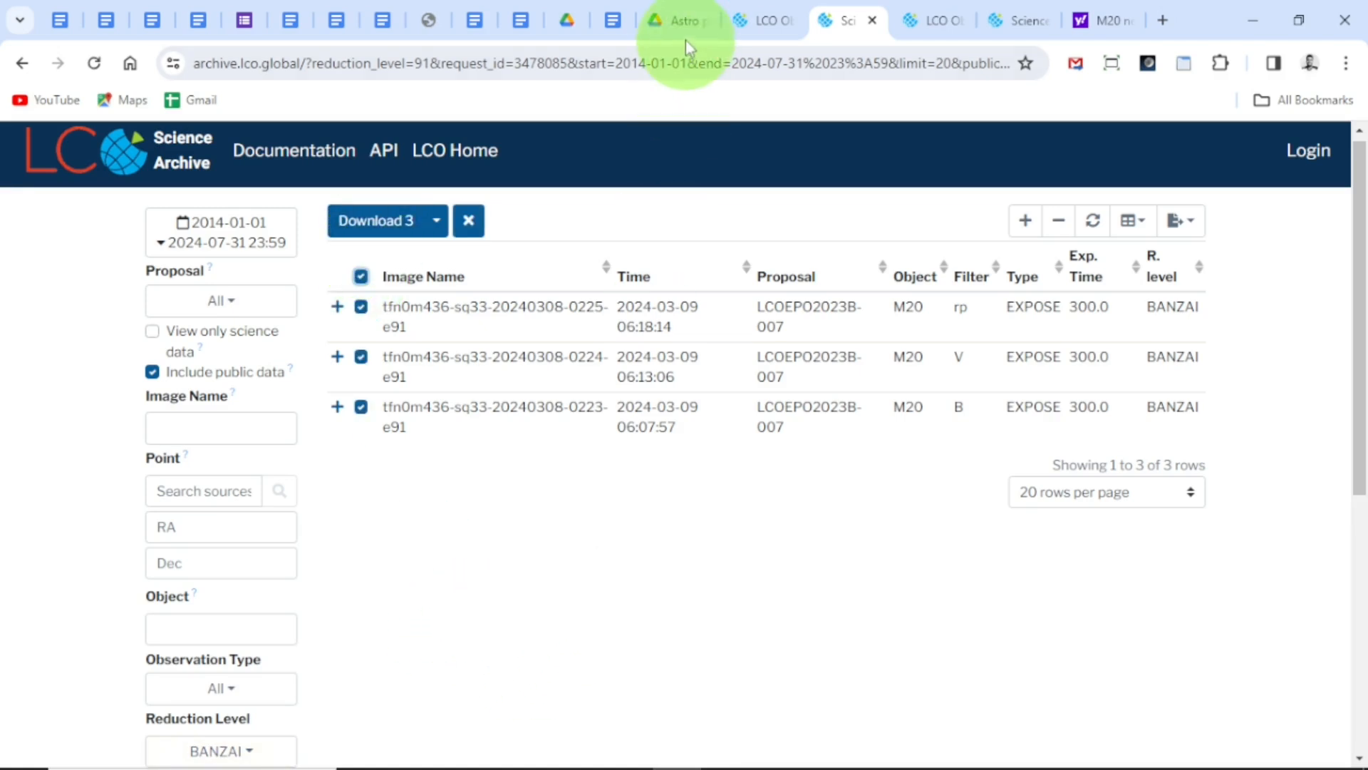
- Revisit the shared Drive folder and check the other Science Archive page listing the BANZAI-reduced M20 images
left_click(679, 10)
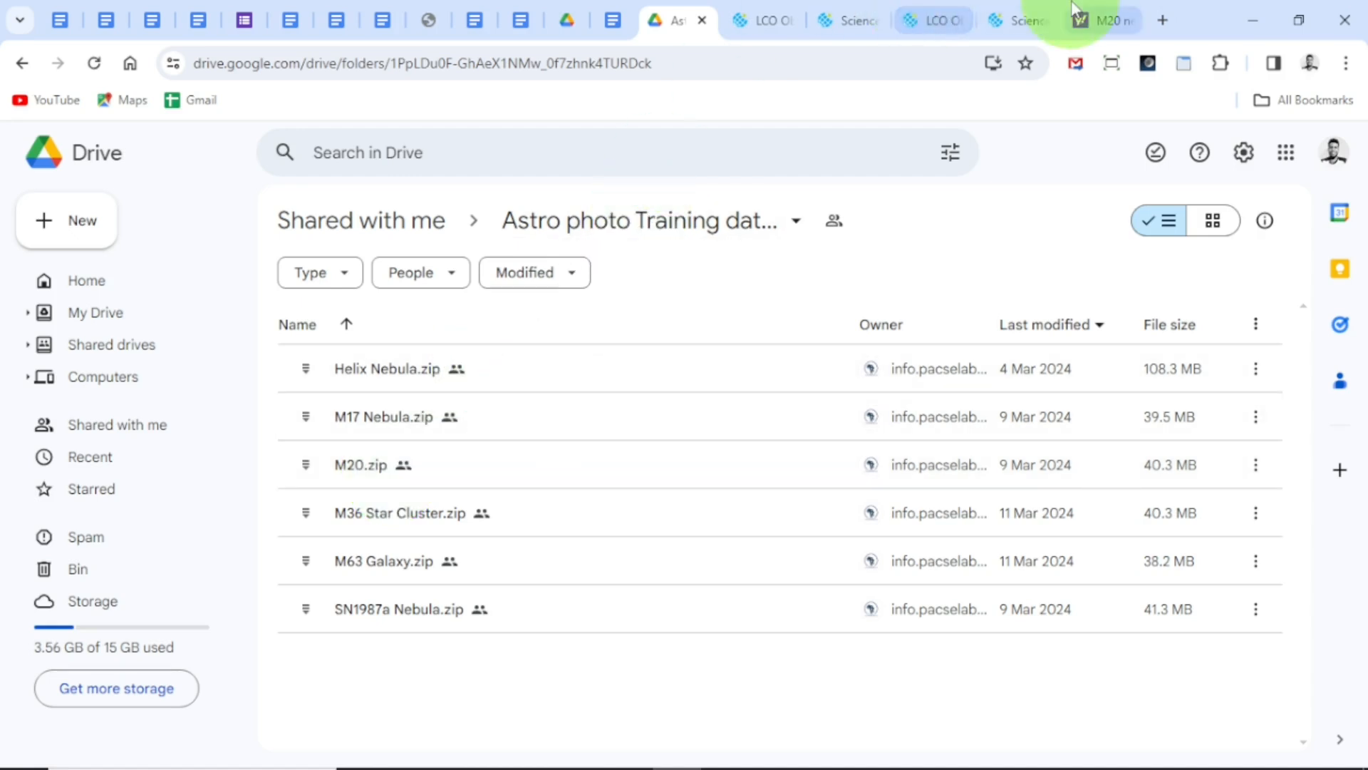
left_click(1015, 19)
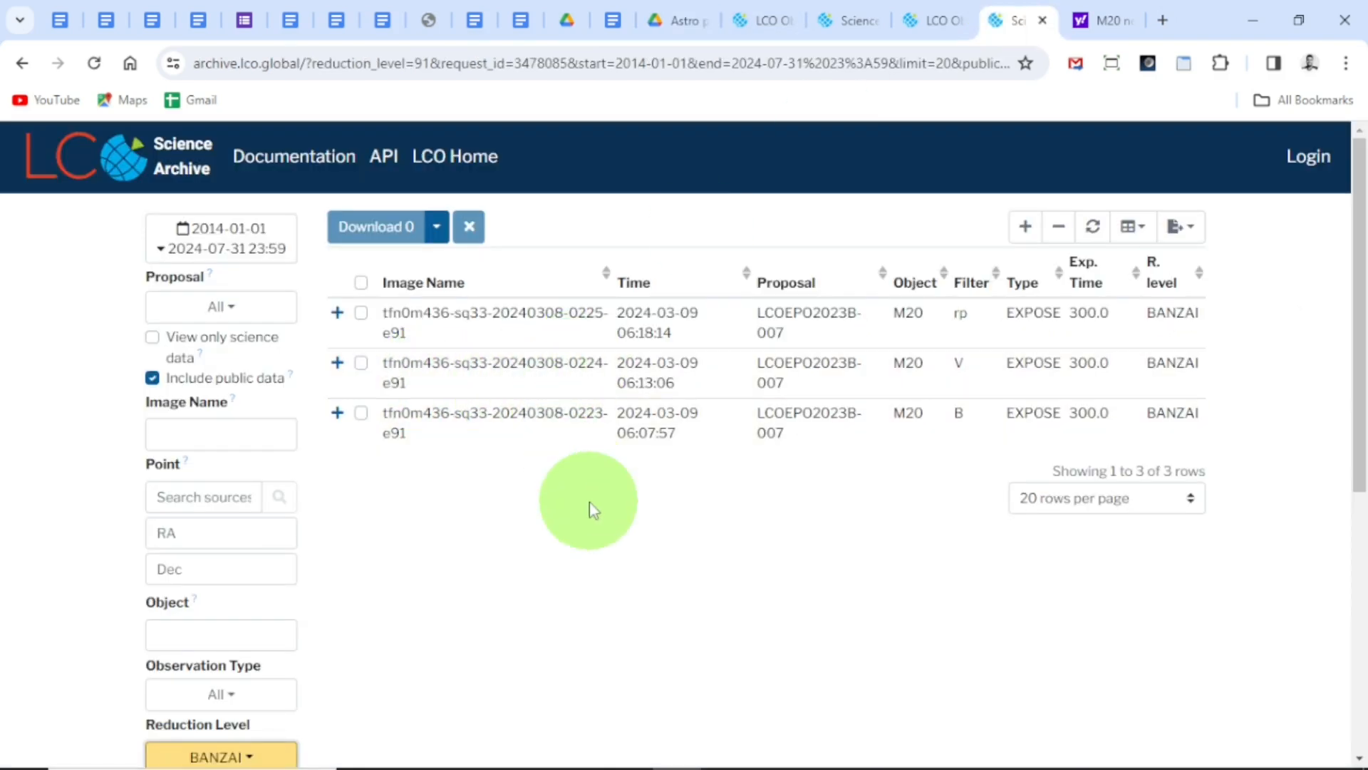
mouse_move(522, 762)
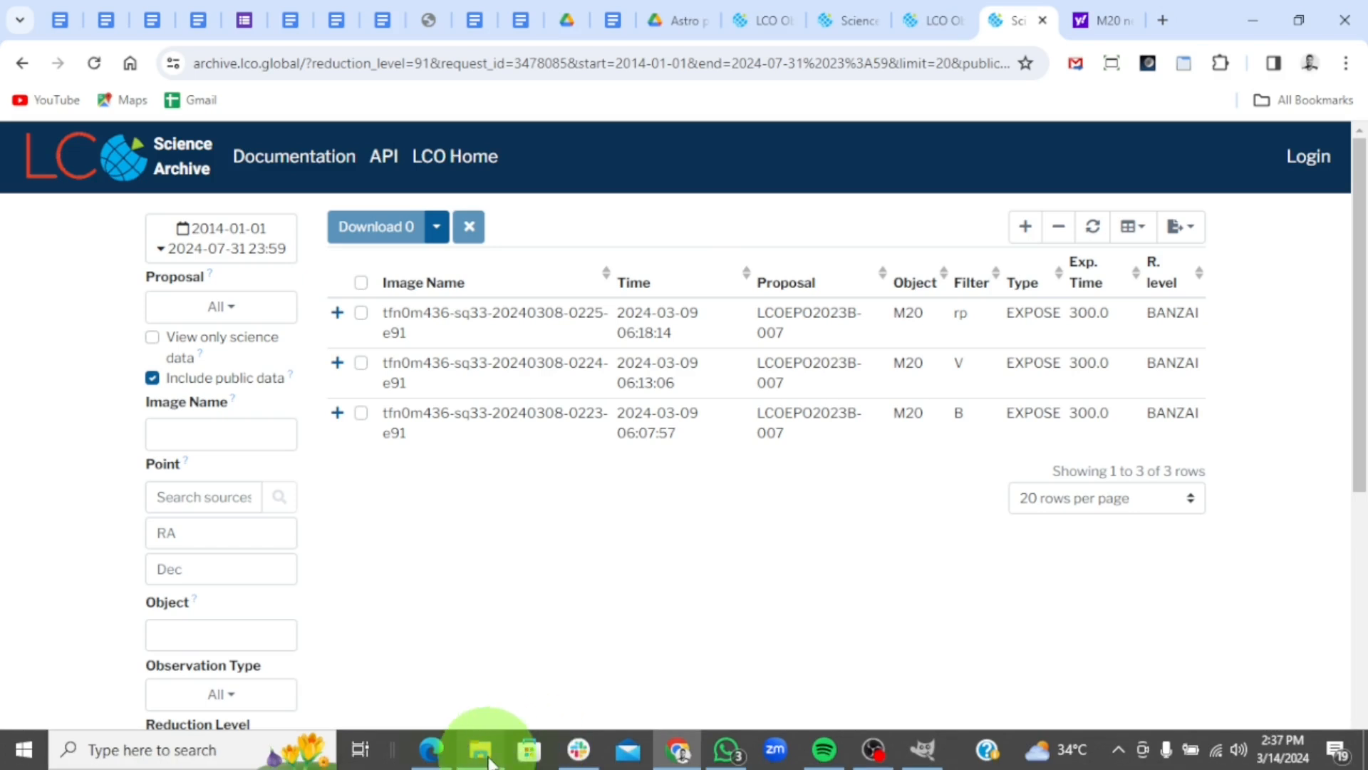
left_click(501, 669)
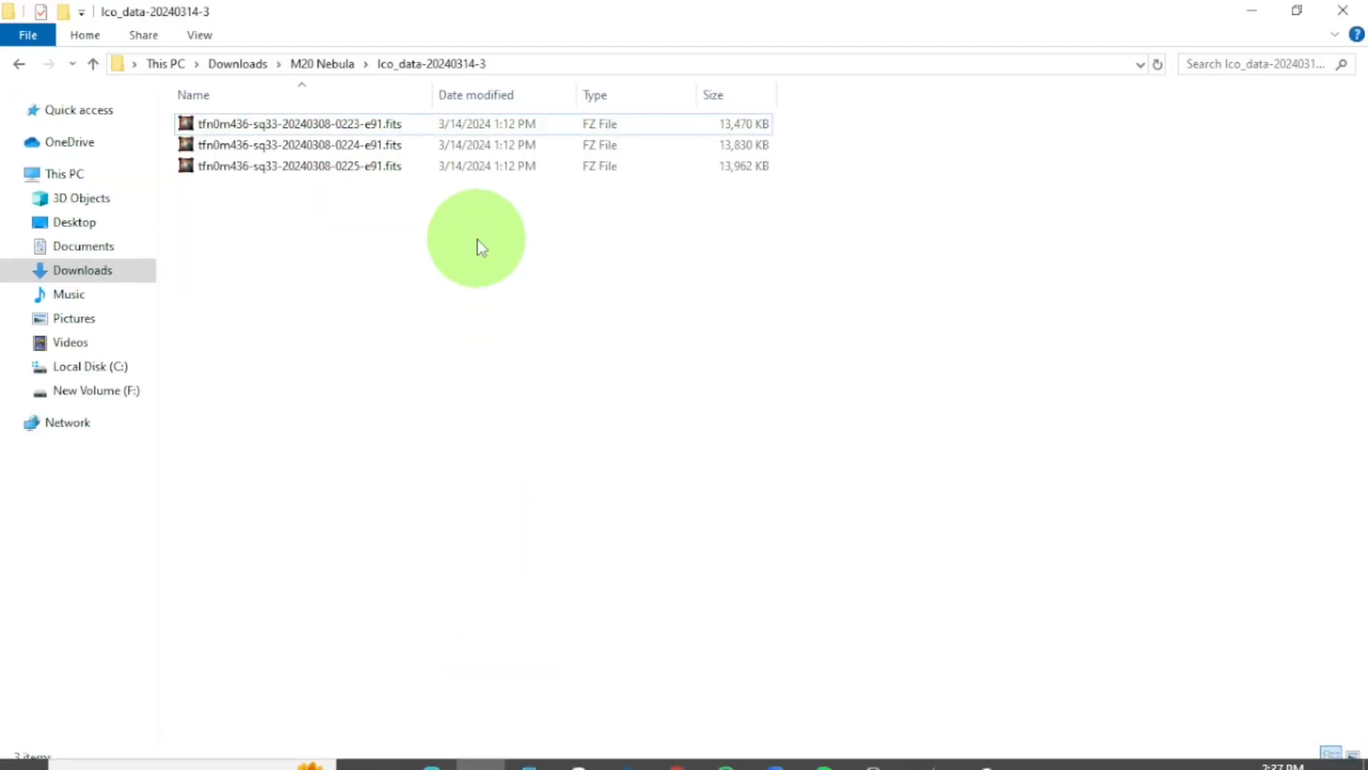
left_click(397, 124)
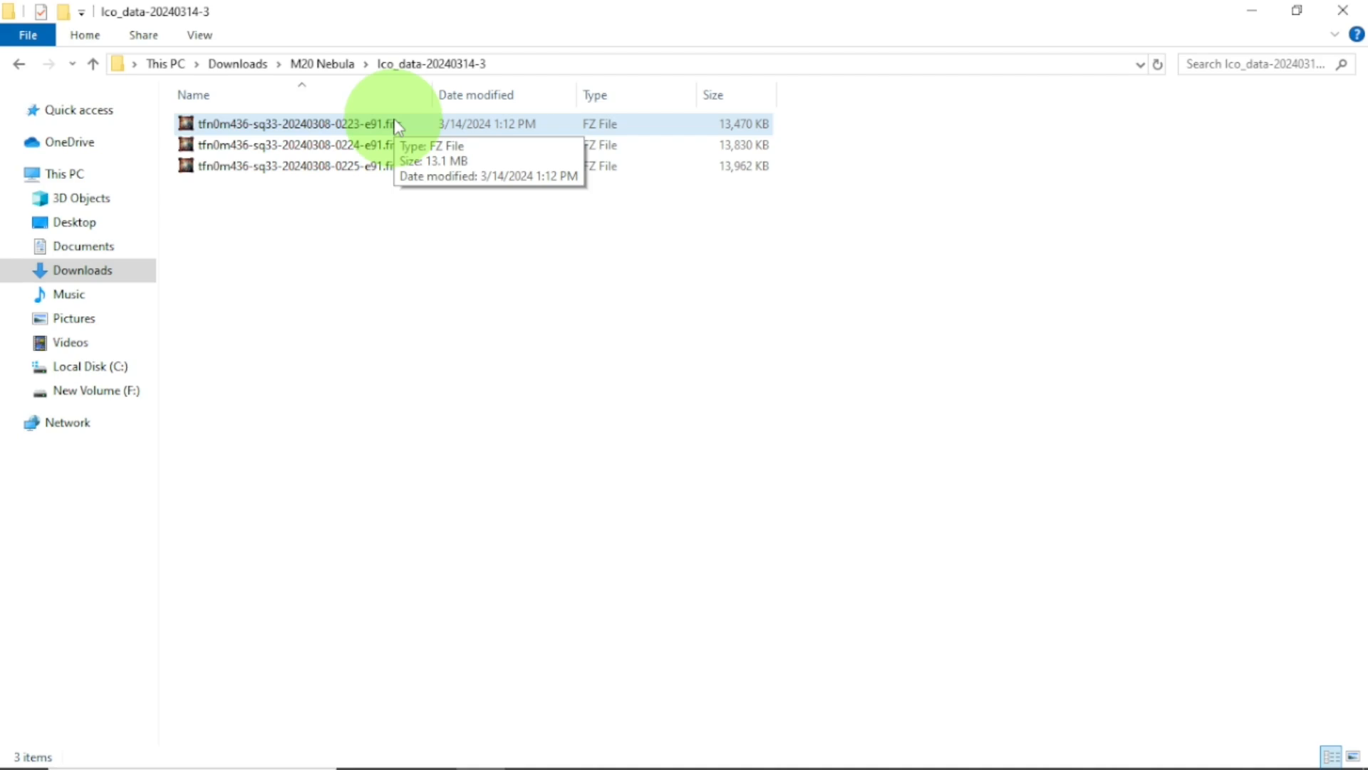
double_click(397, 125)
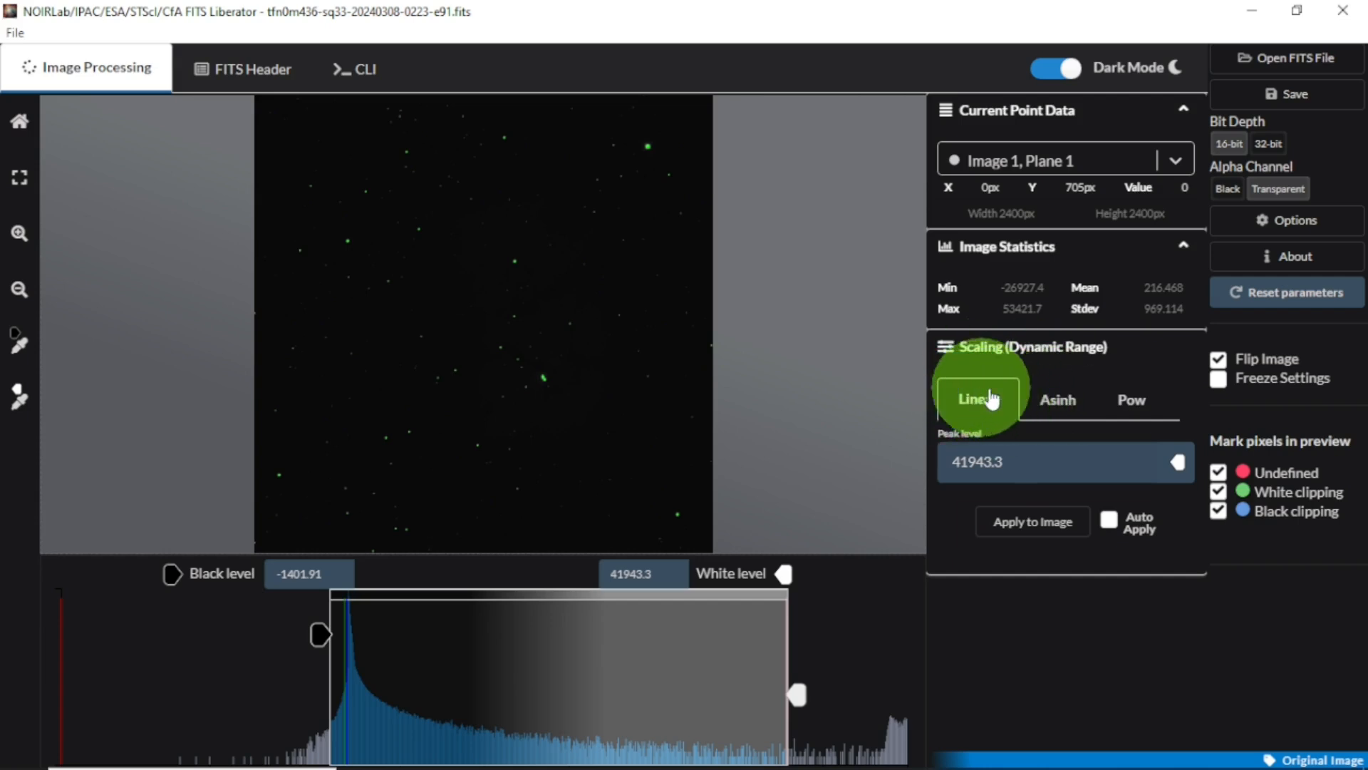
- Apply Asinh scaling and widen the histogram range to a black level of about -1.32 and a white level of about 3.23
left_click(1056, 398)
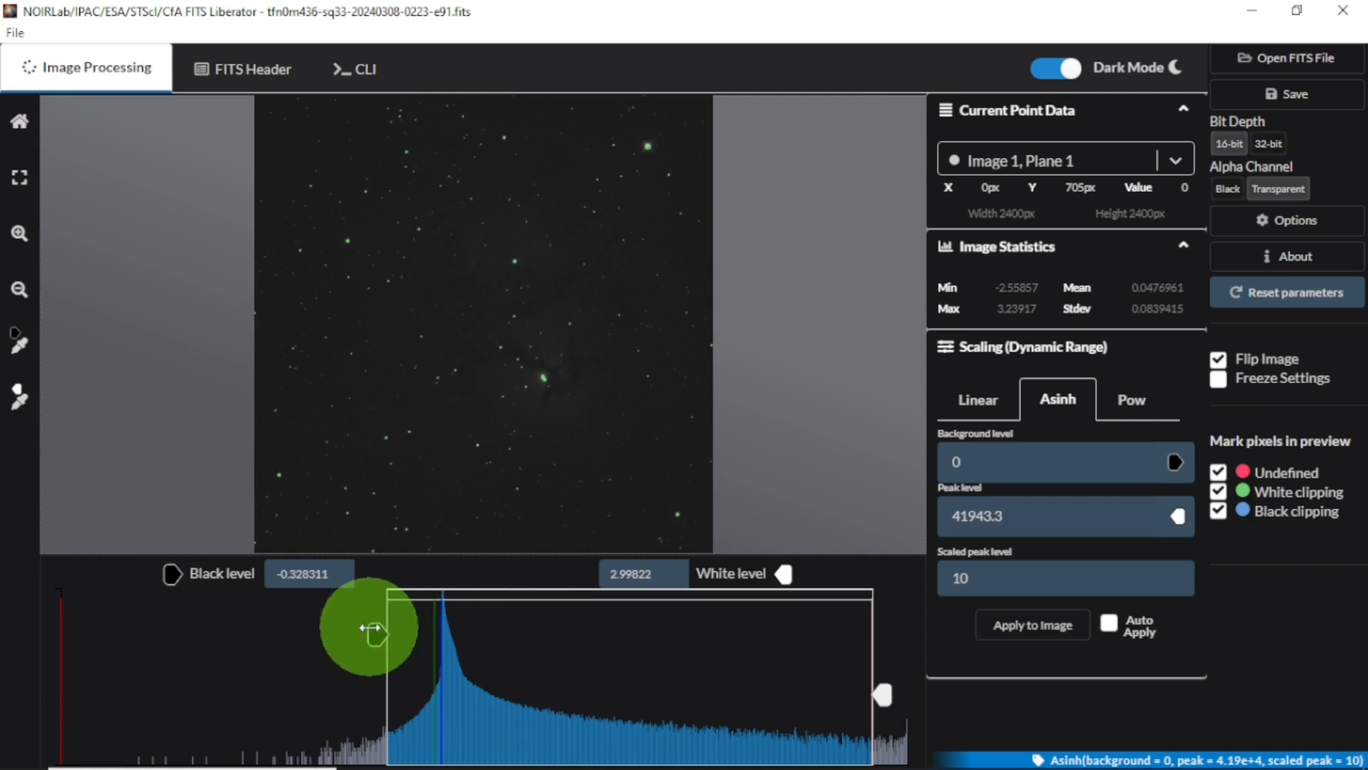
left_click_drag(376, 636, 230, 635)
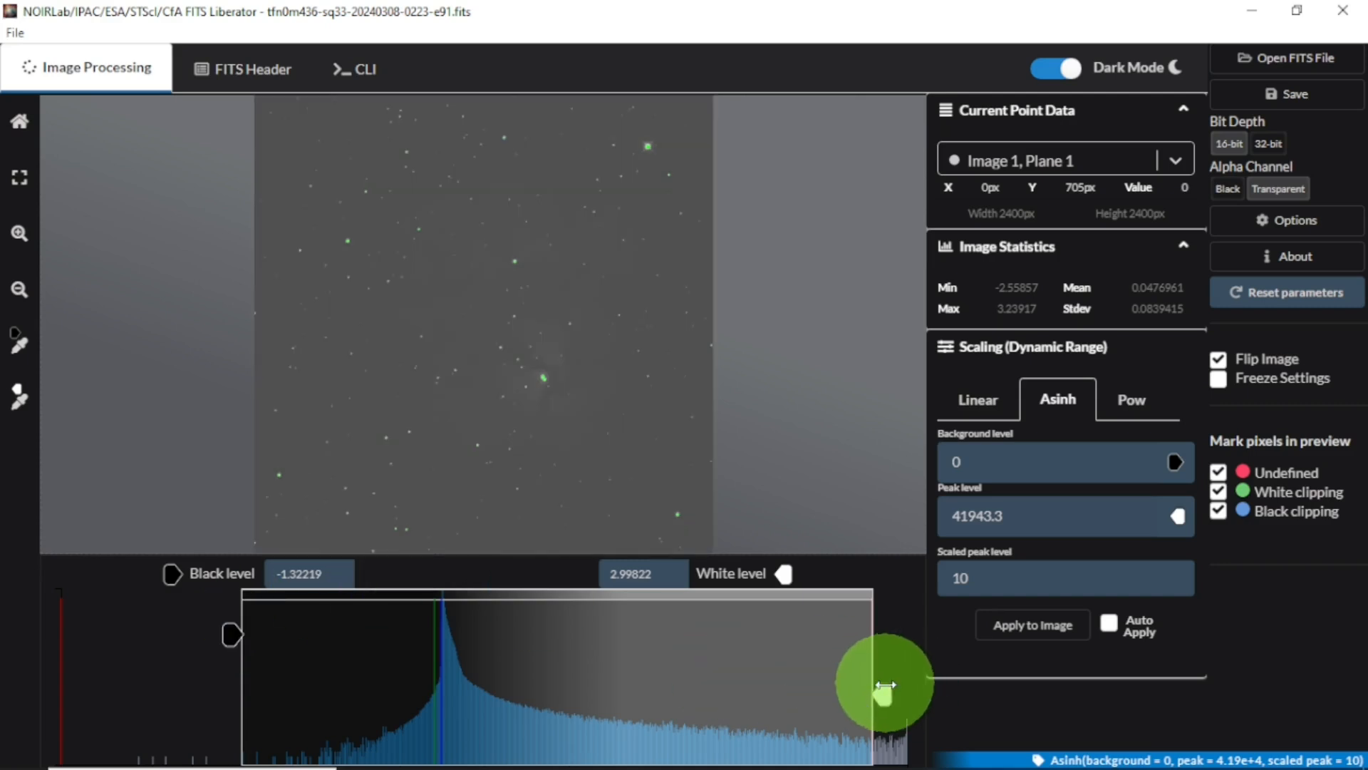
left_click_drag(884, 690, 933, 691)
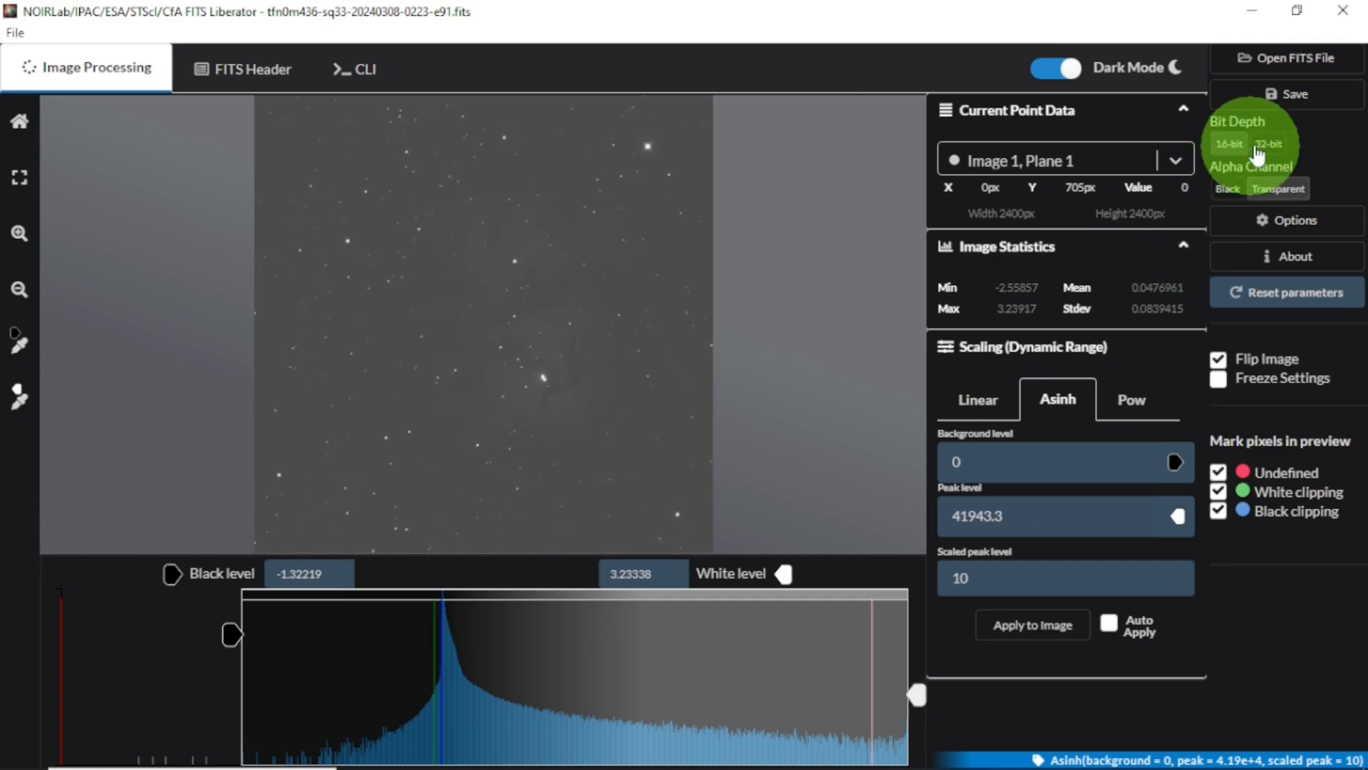
- Check the image's filter in the Science Archive list and save the stretched image as a TIFF named B in the M20 Nebula folder
left_click(1293, 93)
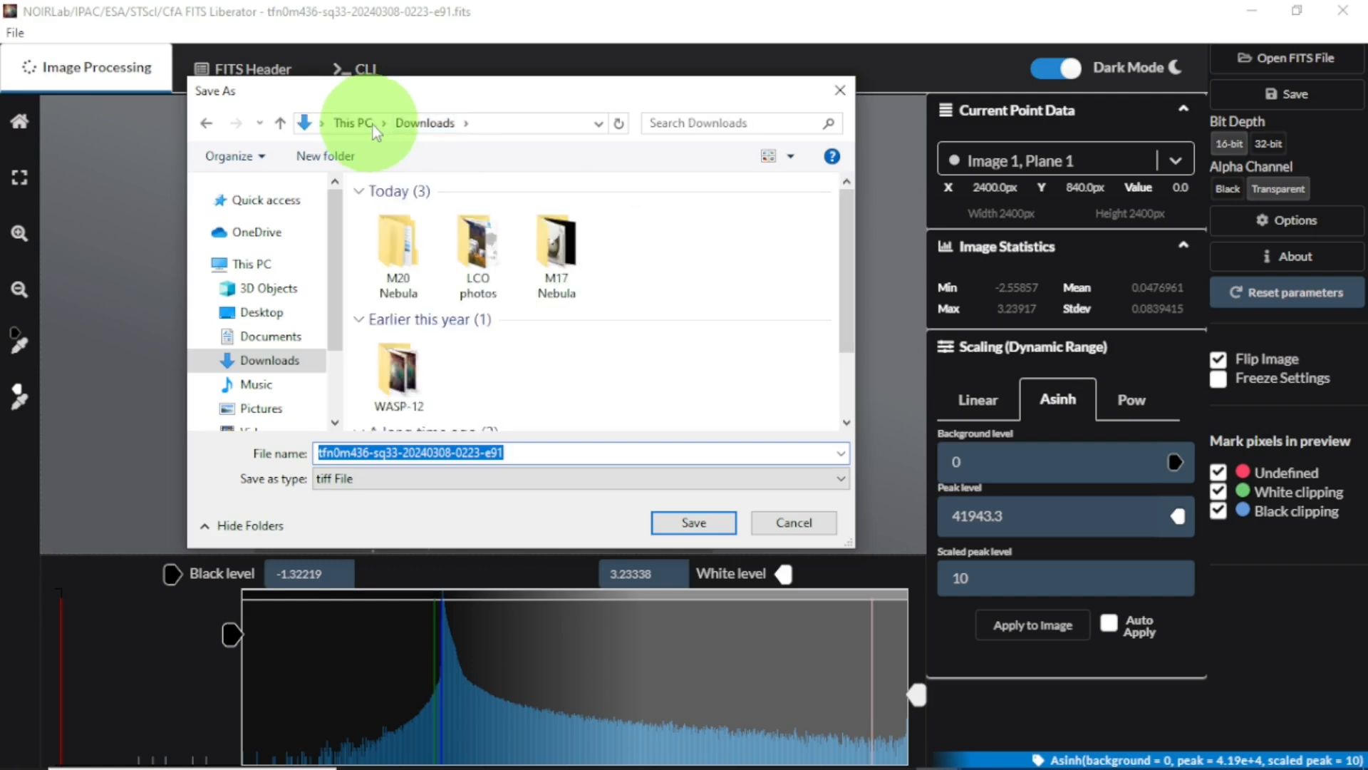
double_click(400, 258)
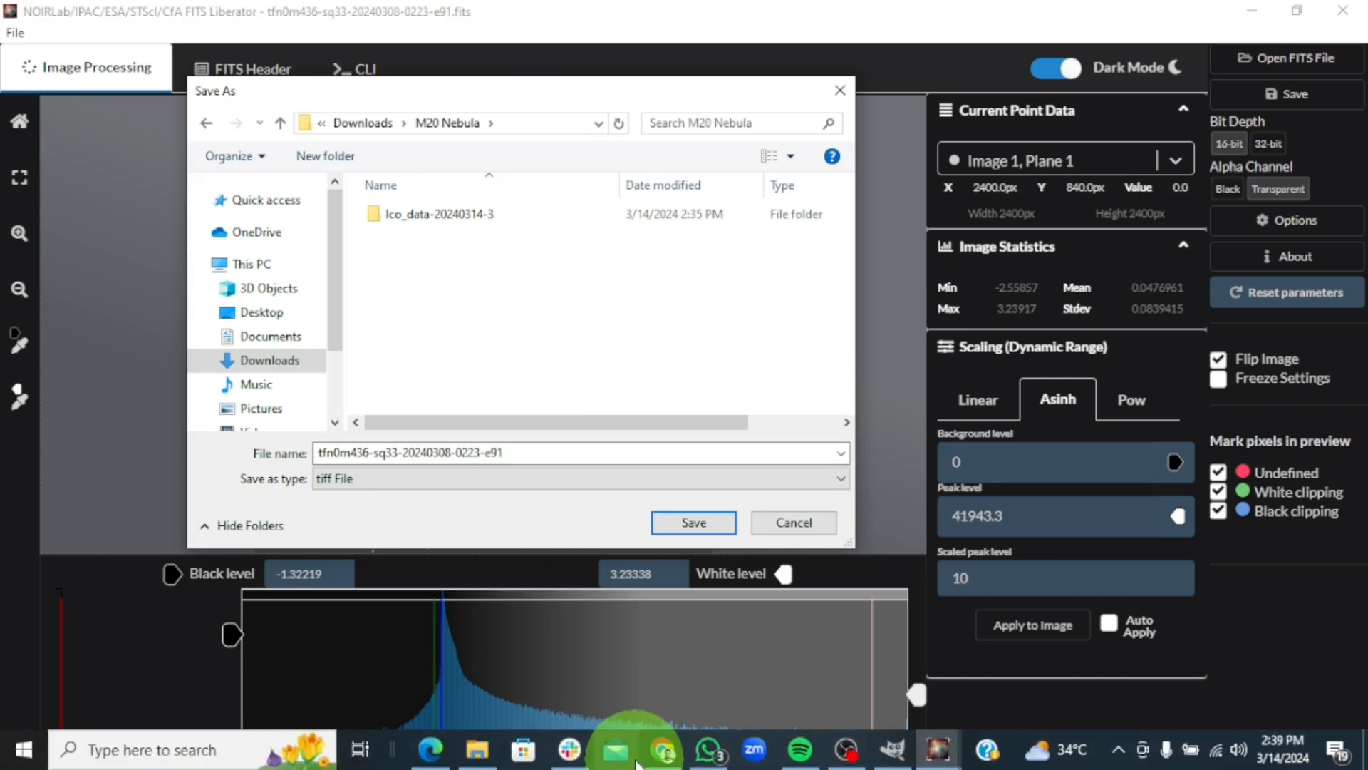
mouse_move(661, 746)
left_click(688, 691)
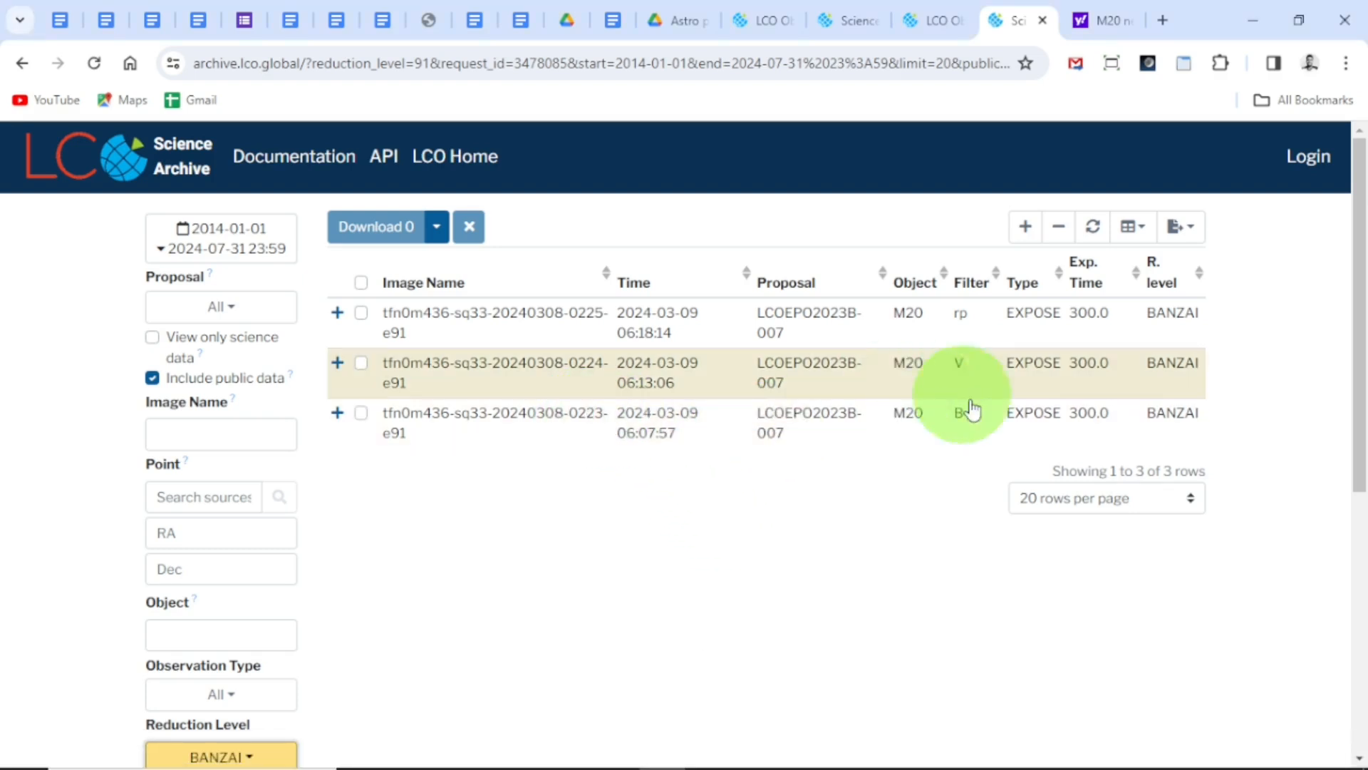
left_click(1258, 26)
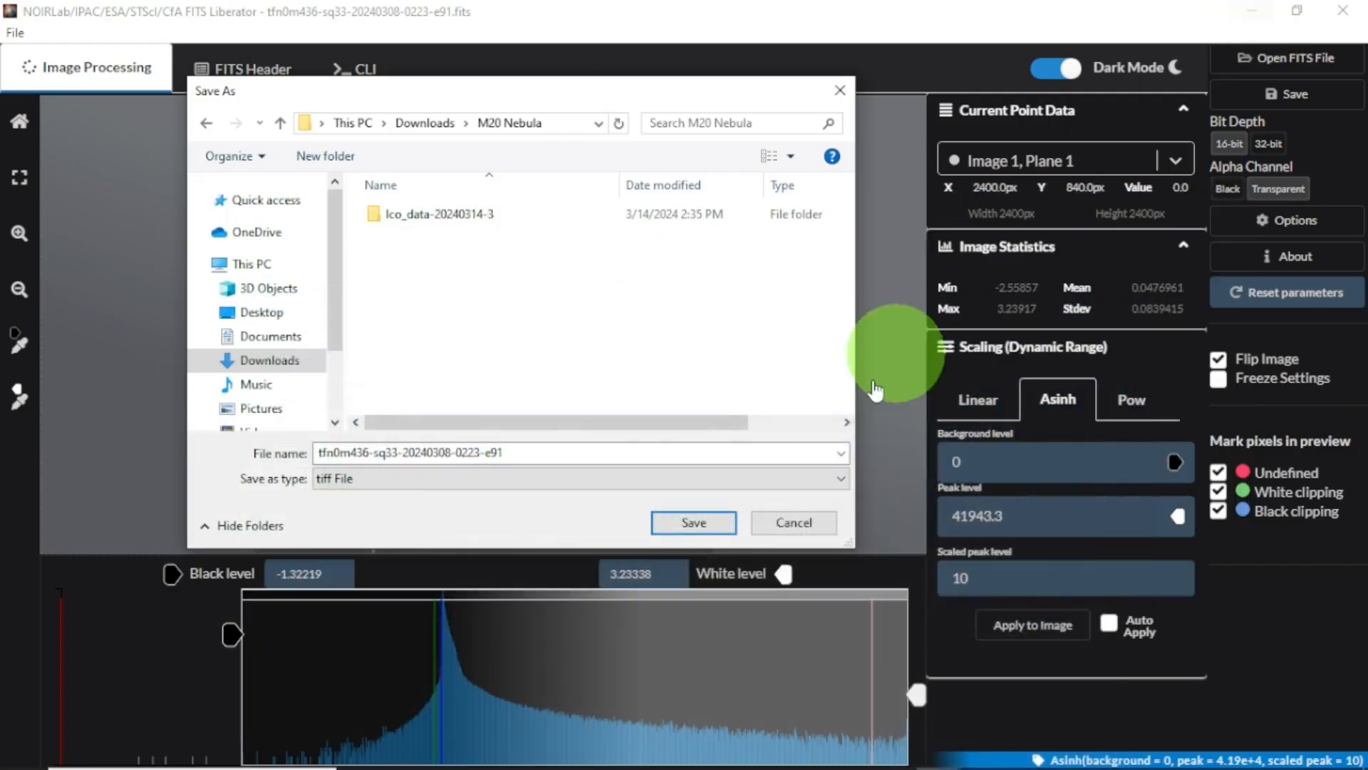
double_click(605, 450)
type("0")
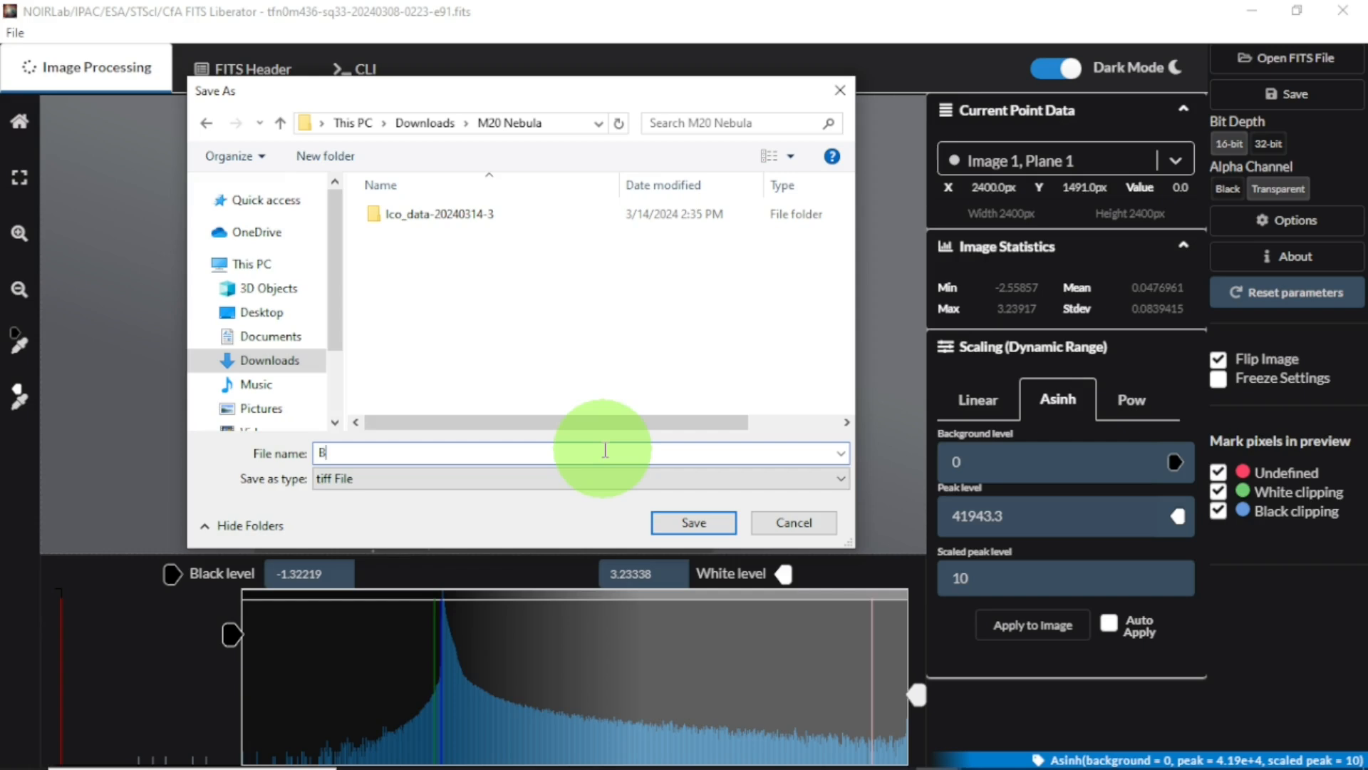
left_click(695, 522)
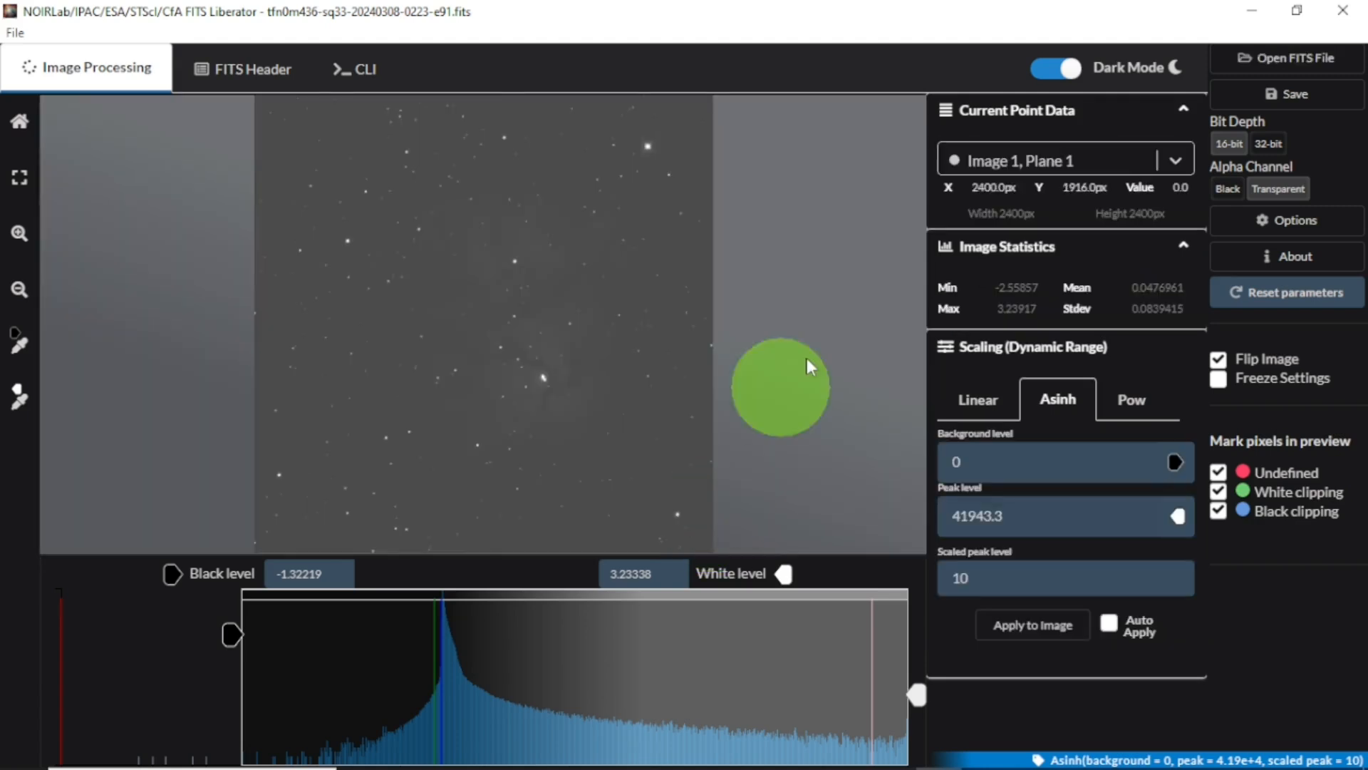
left_click(1256, 61)
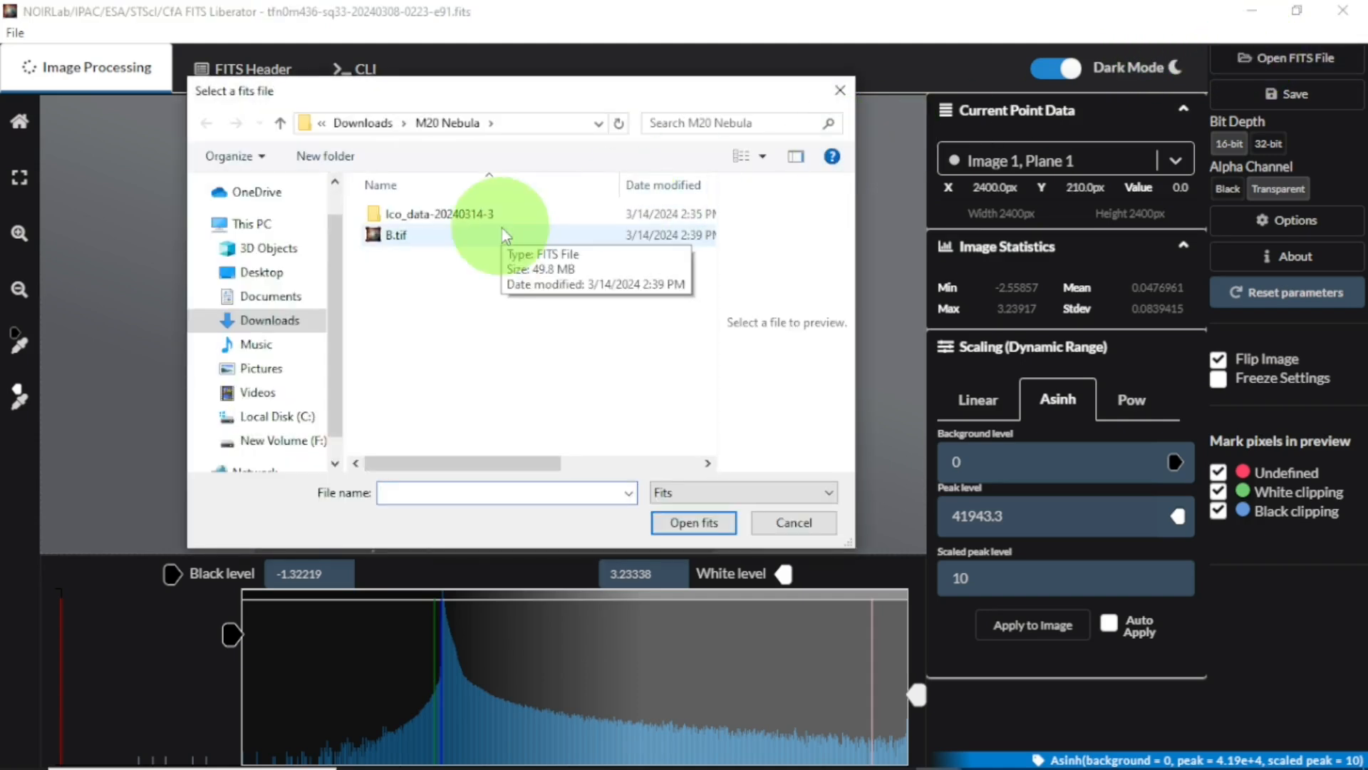
left_click(476, 216)
double_click(476, 216)
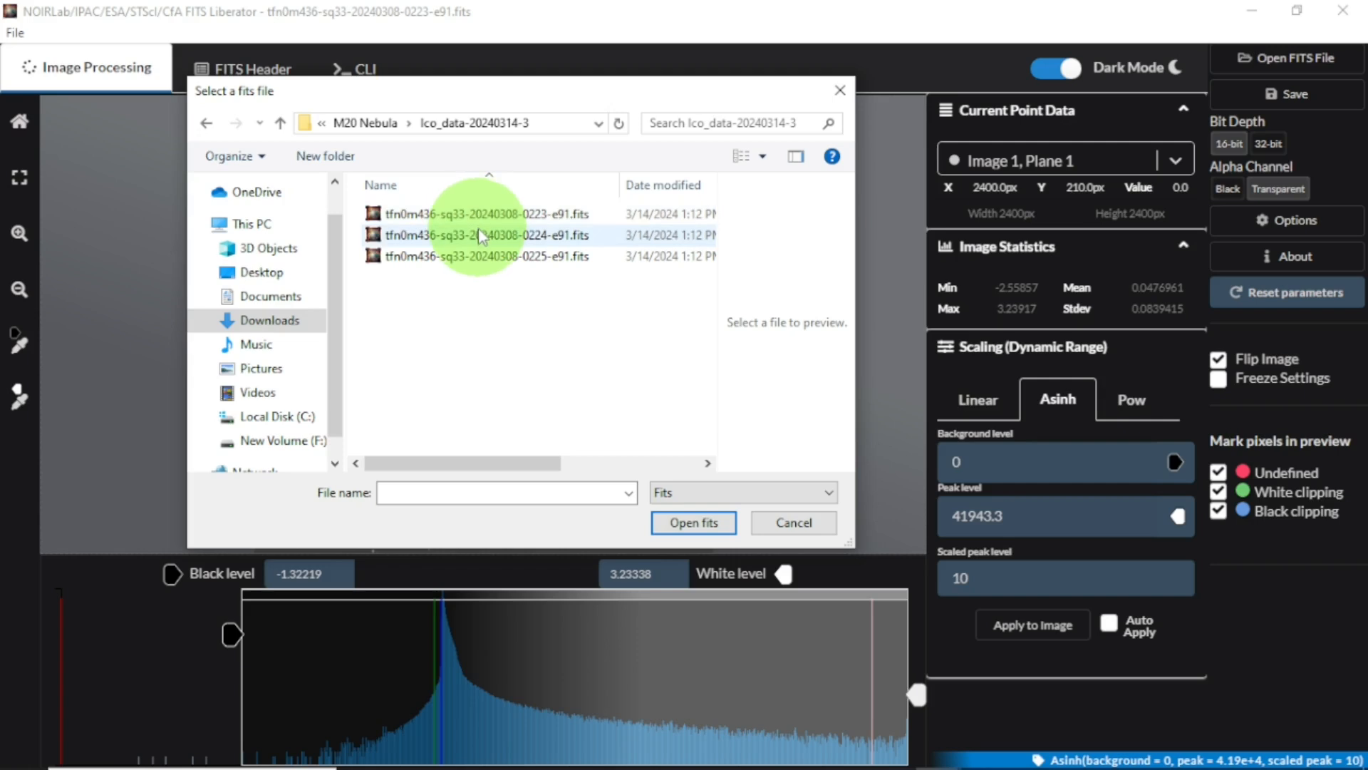
left_click(480, 236)
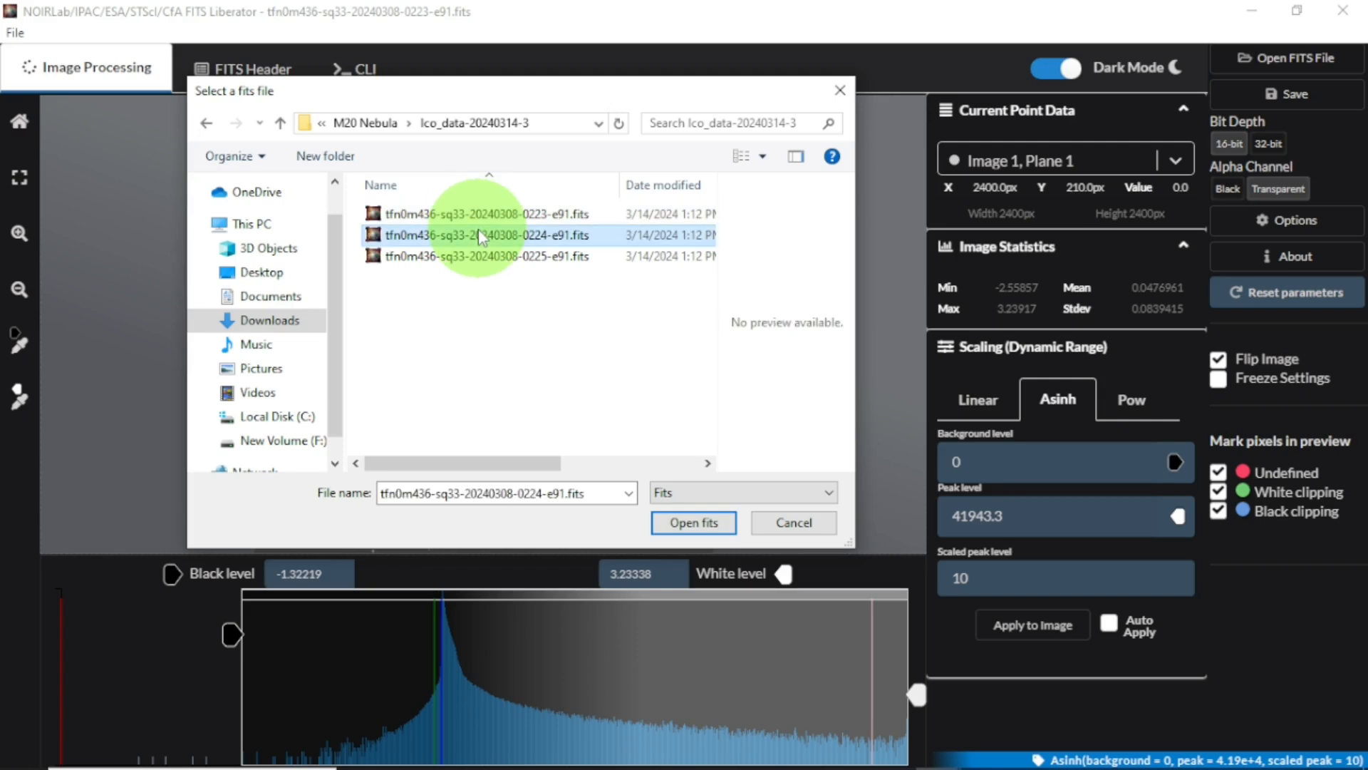
left_click(708, 521)
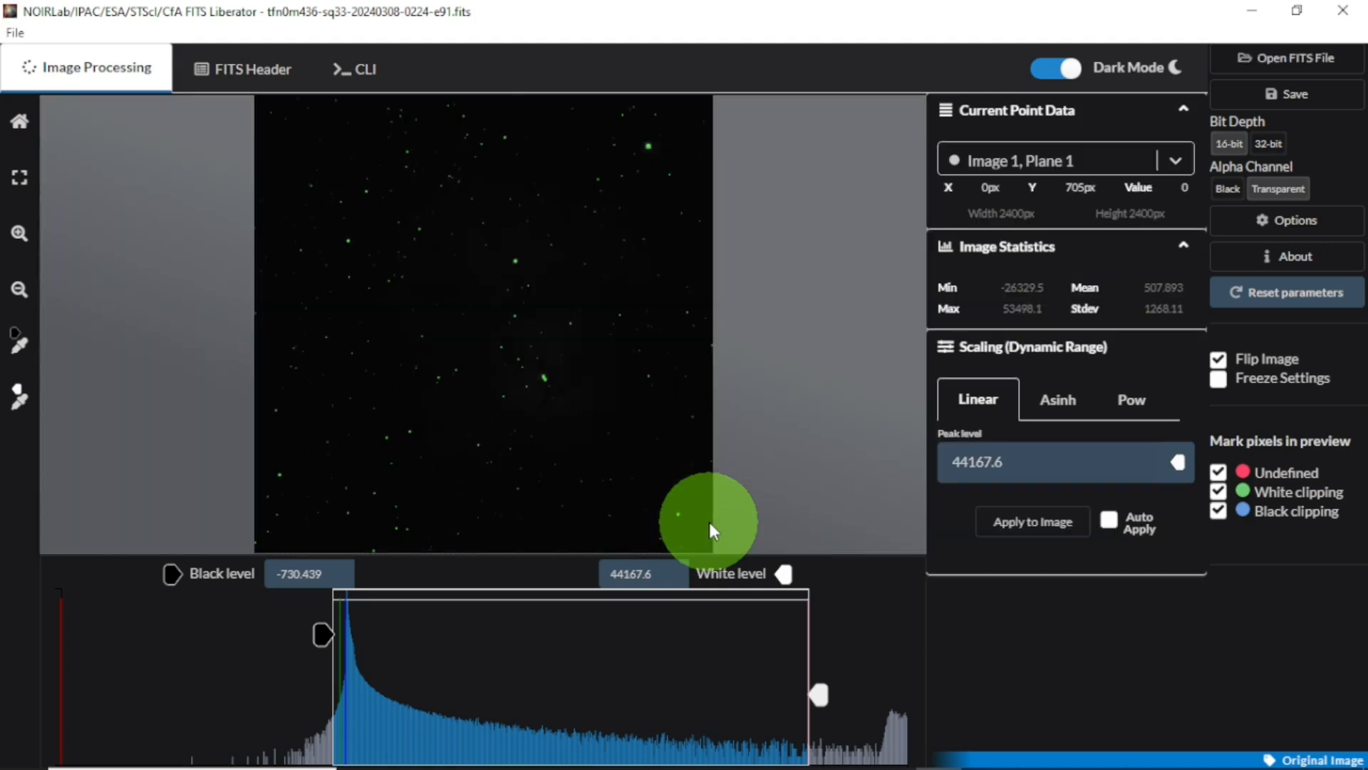
- Apply Asinh scaling to the 0224 image and widen its histogram range to a black level of about -1.06 and white level of about 3.18
left_click(1059, 399)
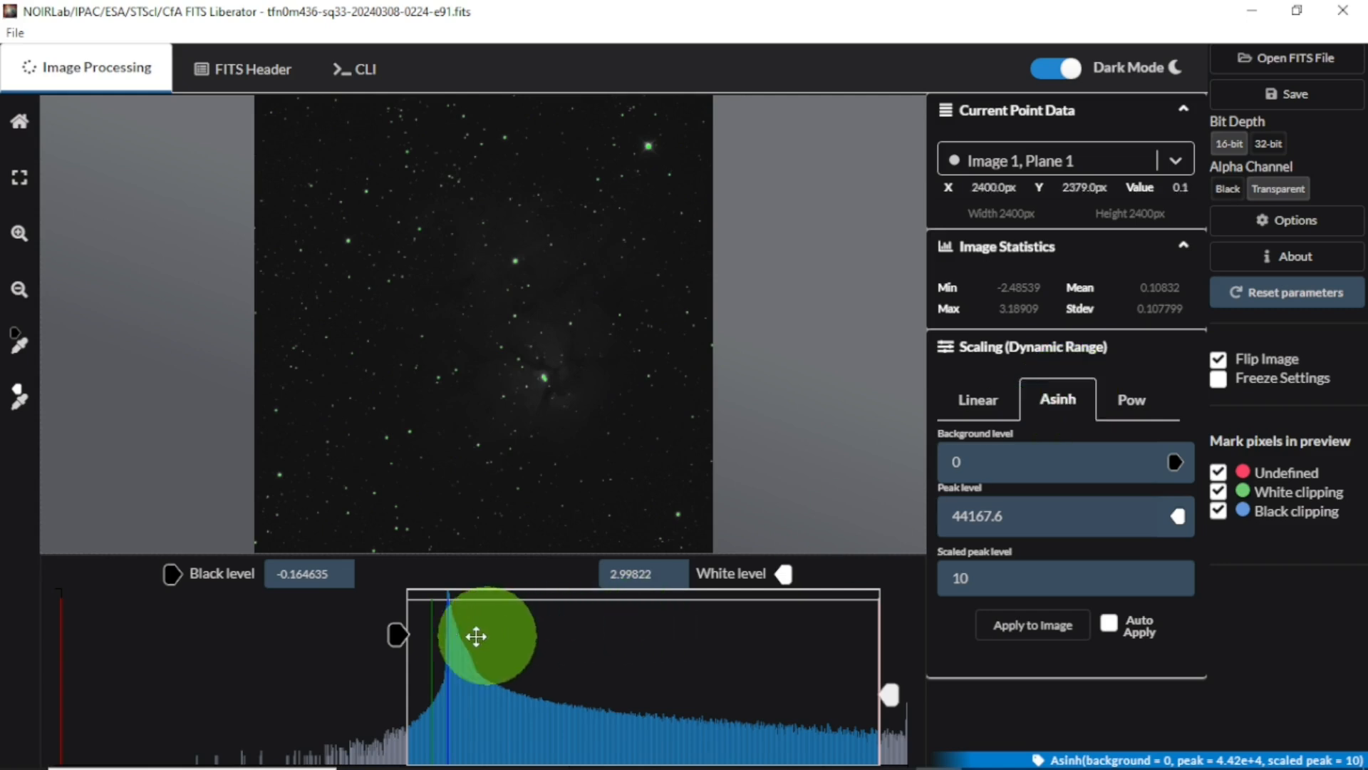
left_click_drag(398, 632, 265, 636)
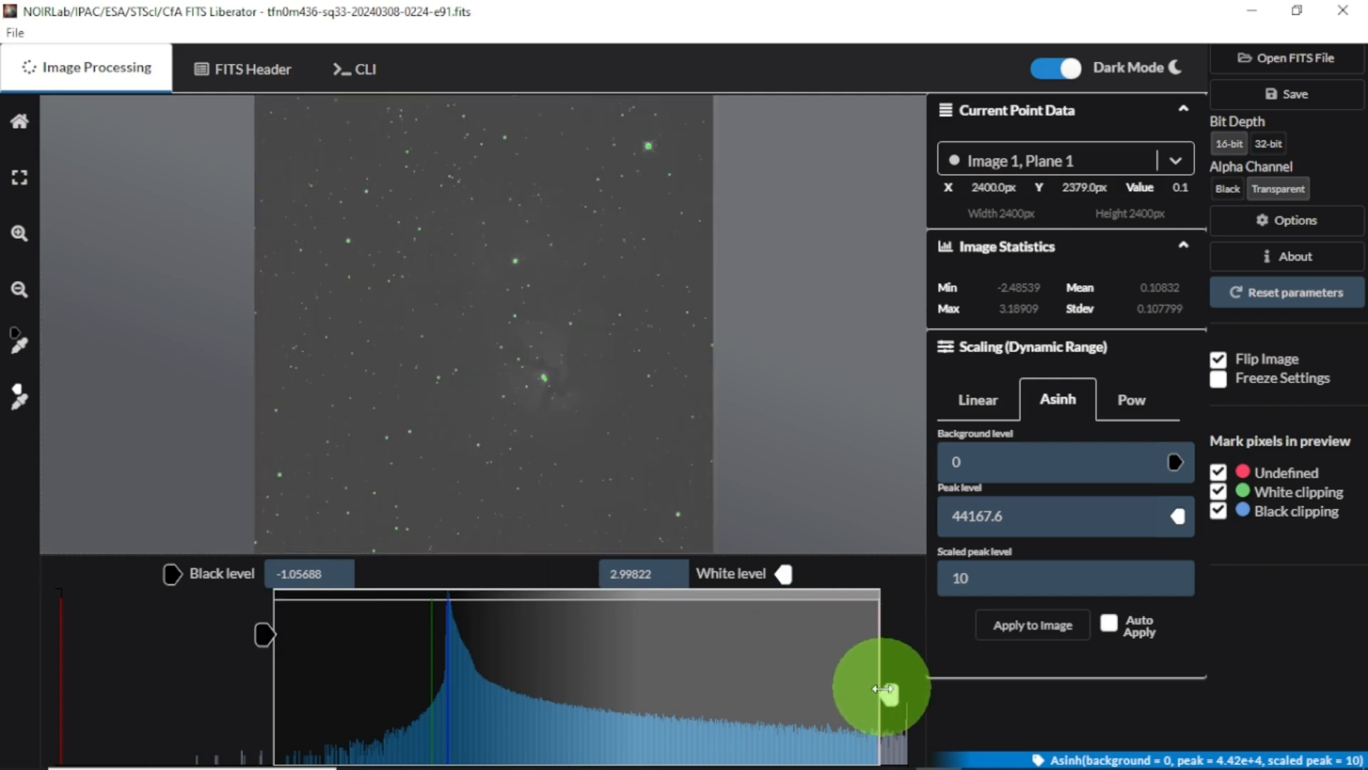
left_click_drag(890, 692, 919, 694)
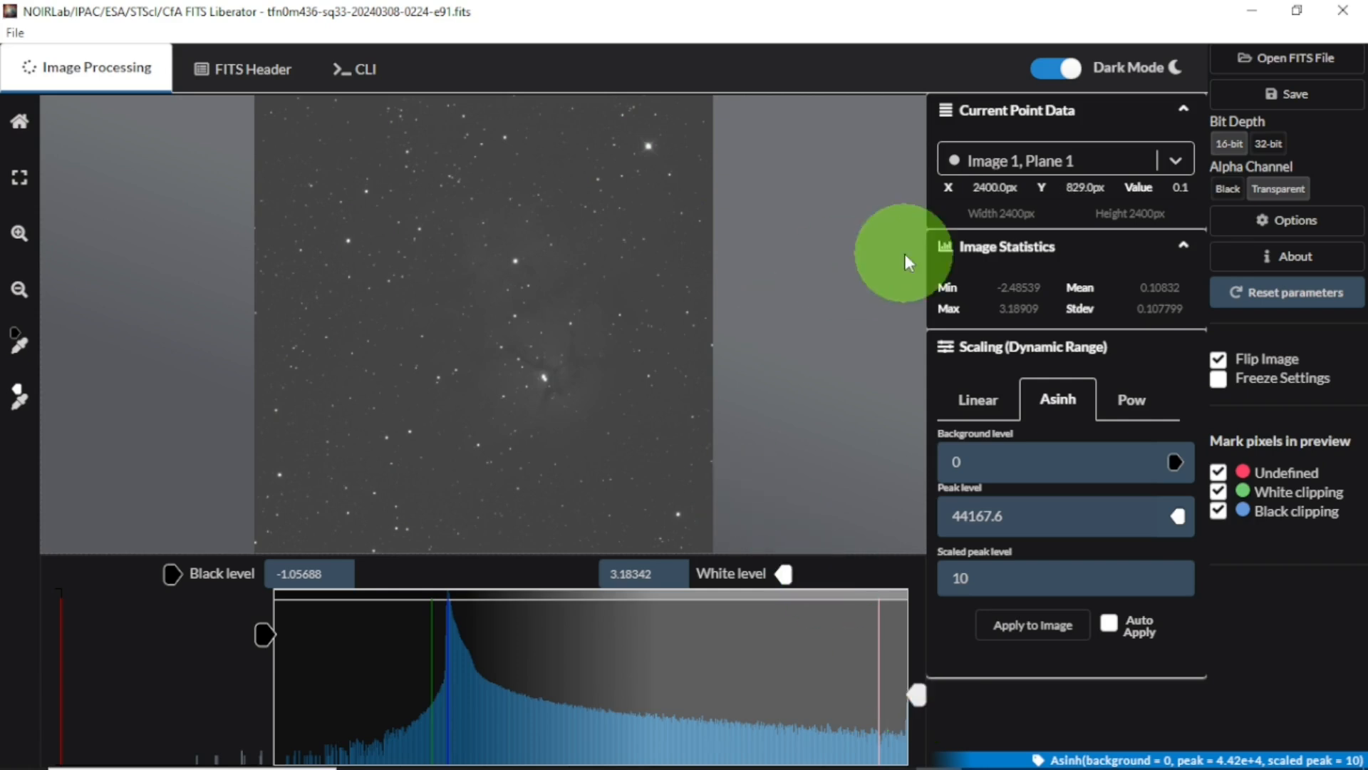
- Check the 0224 image's filter in the Science Archive and save the stretched image as a TIFF named G in the M20 Nebula folder
left_click(1293, 95)
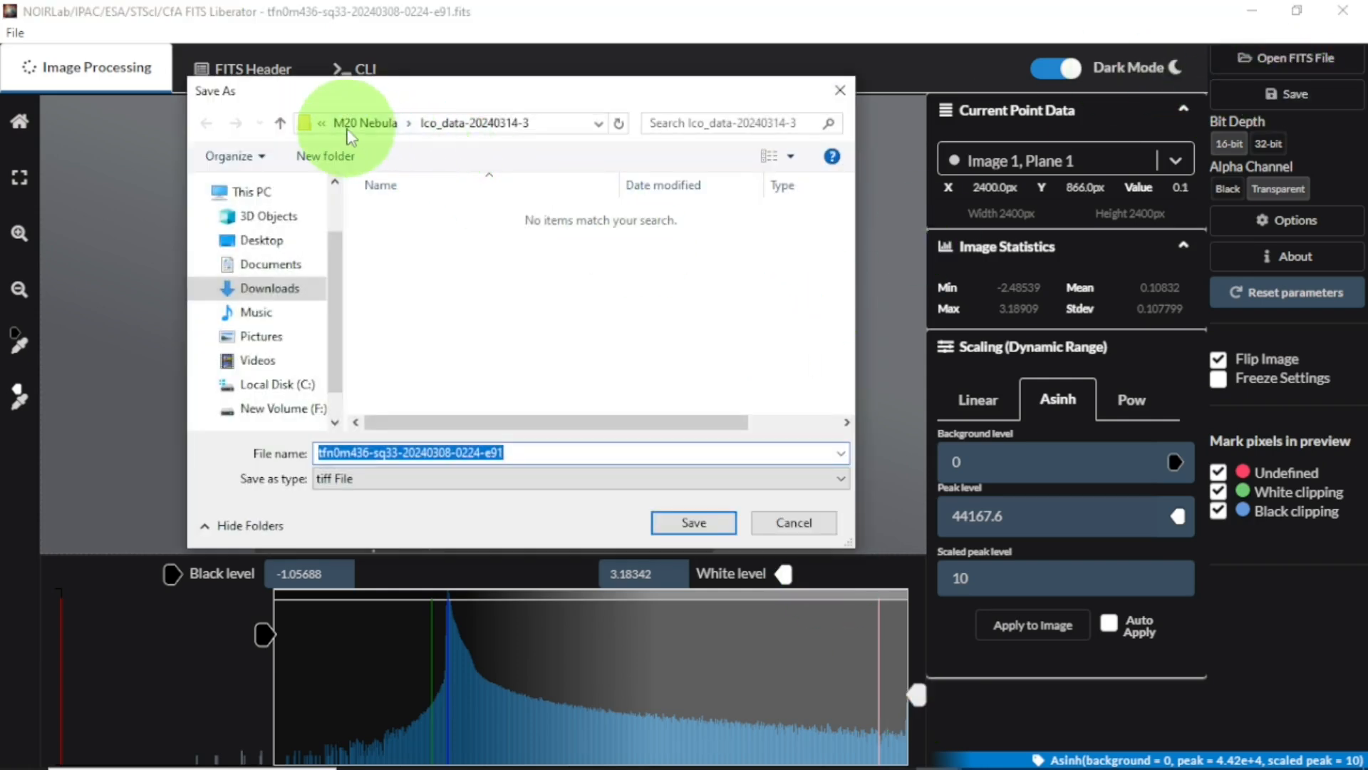
left_click(282, 124)
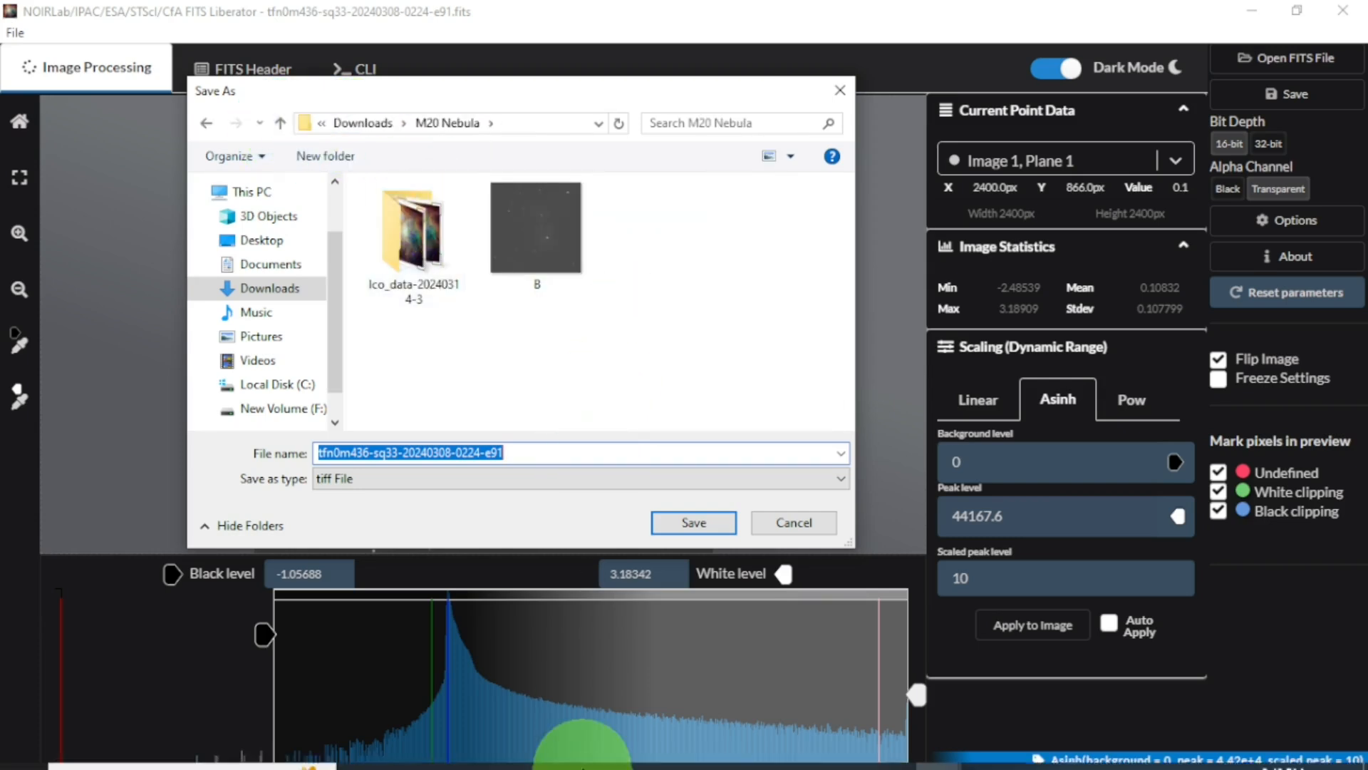
mouse_move(654, 734)
left_click(672, 695)
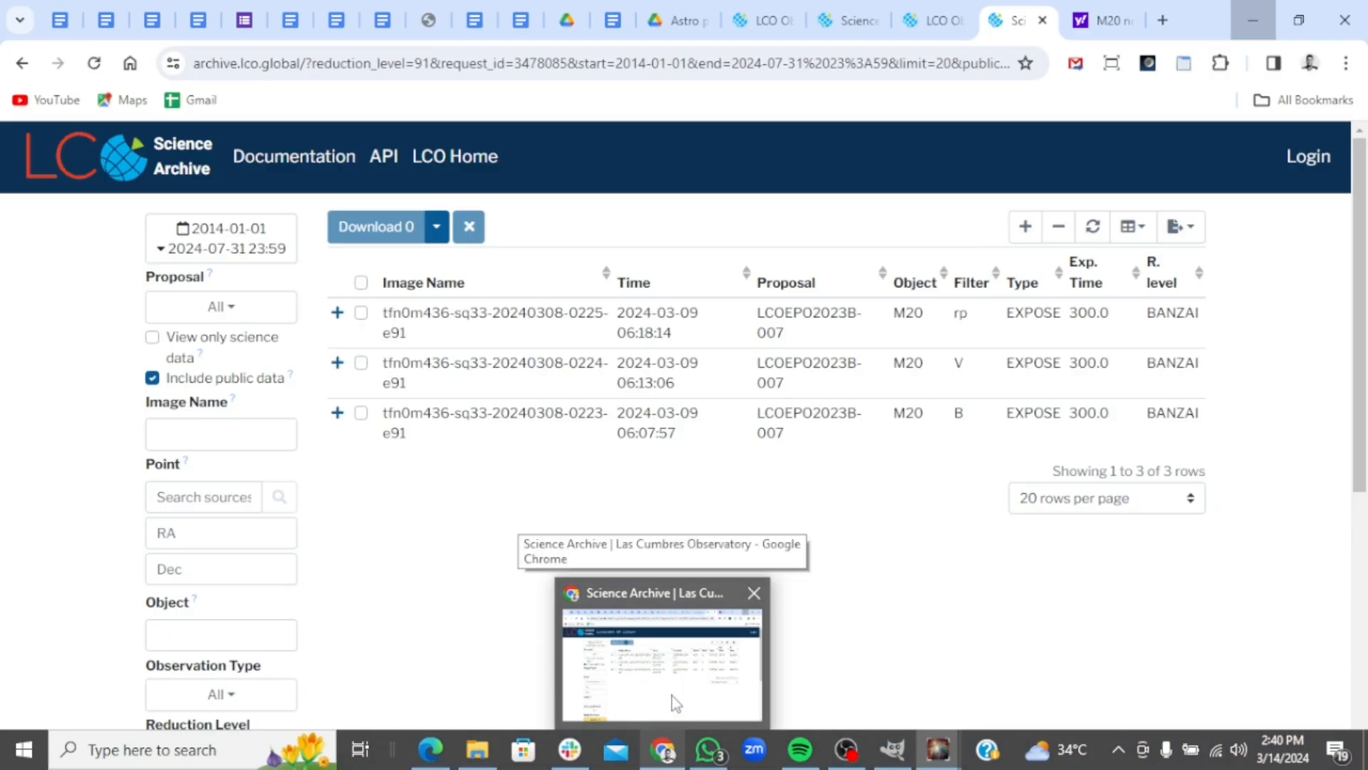
key("alt+Tab")
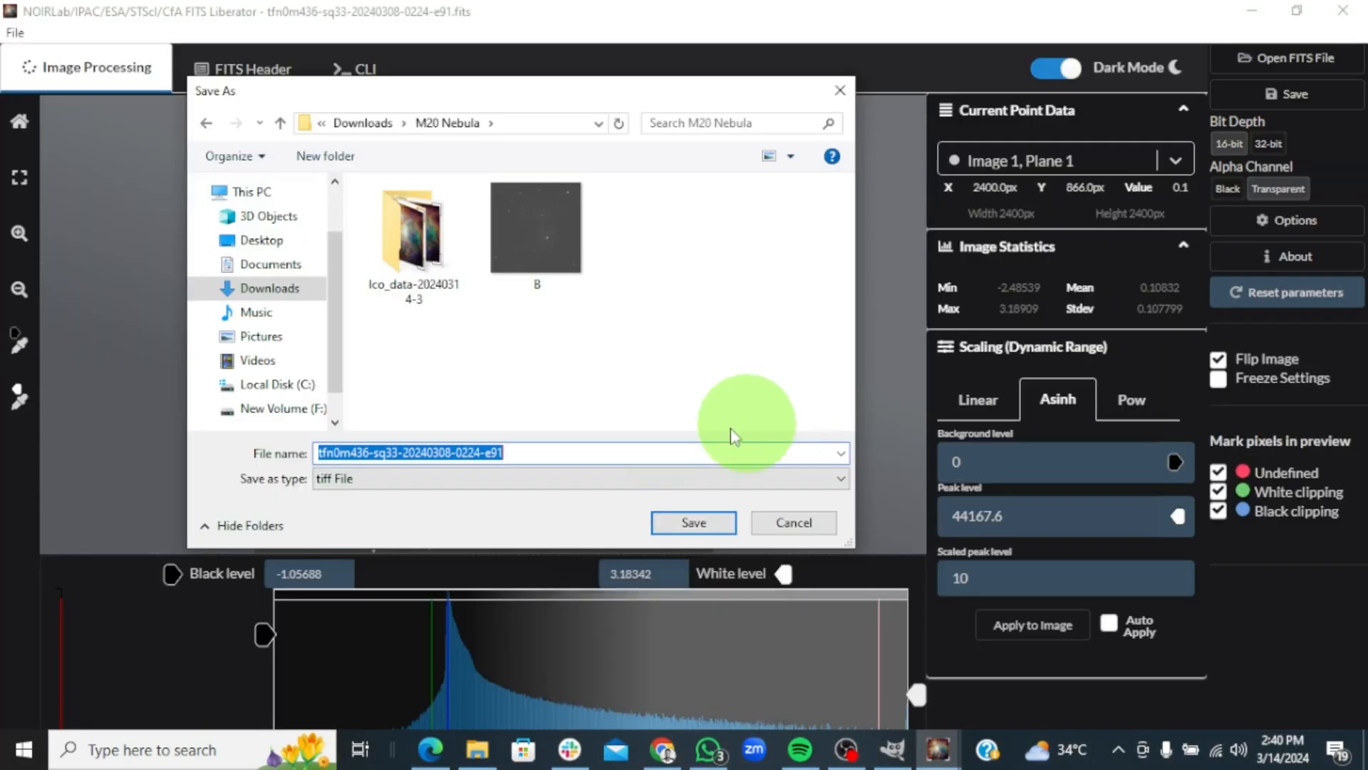
type("G")
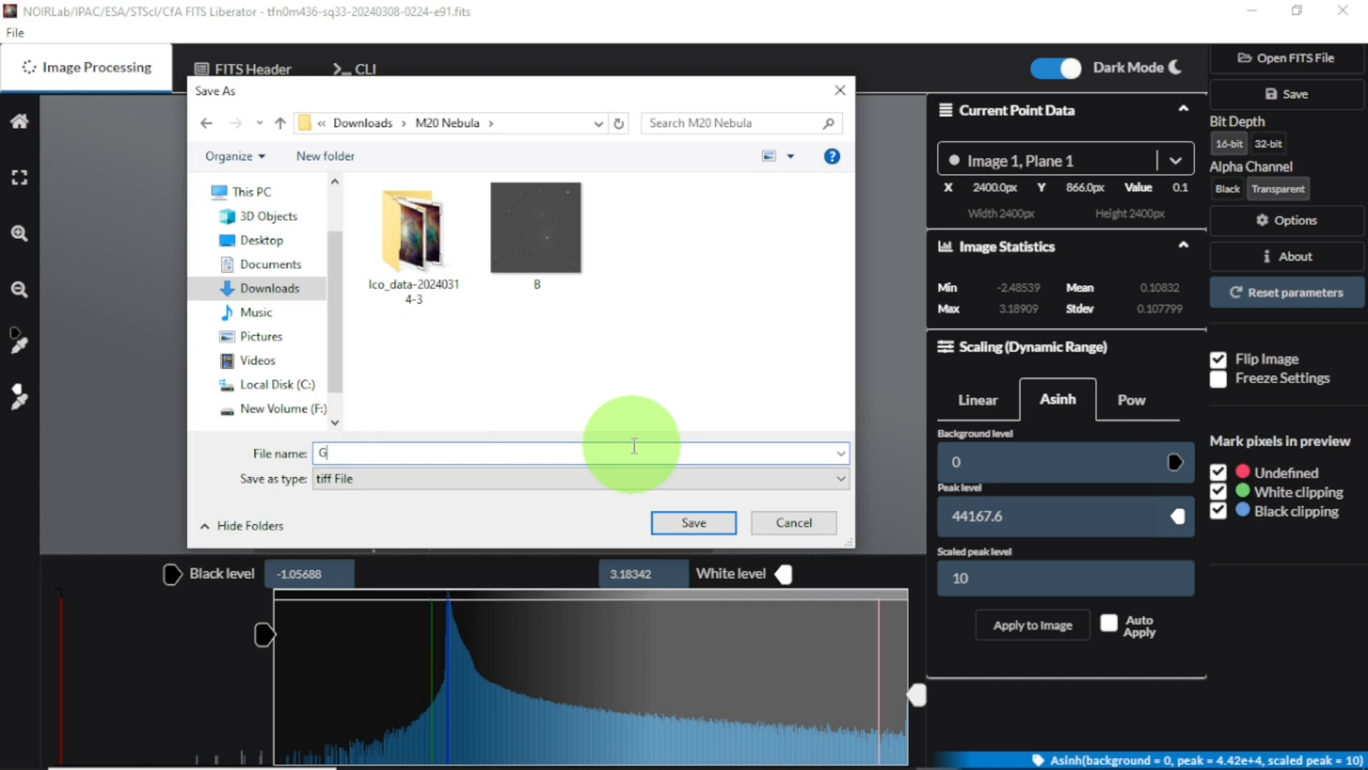
left_click(690, 527)
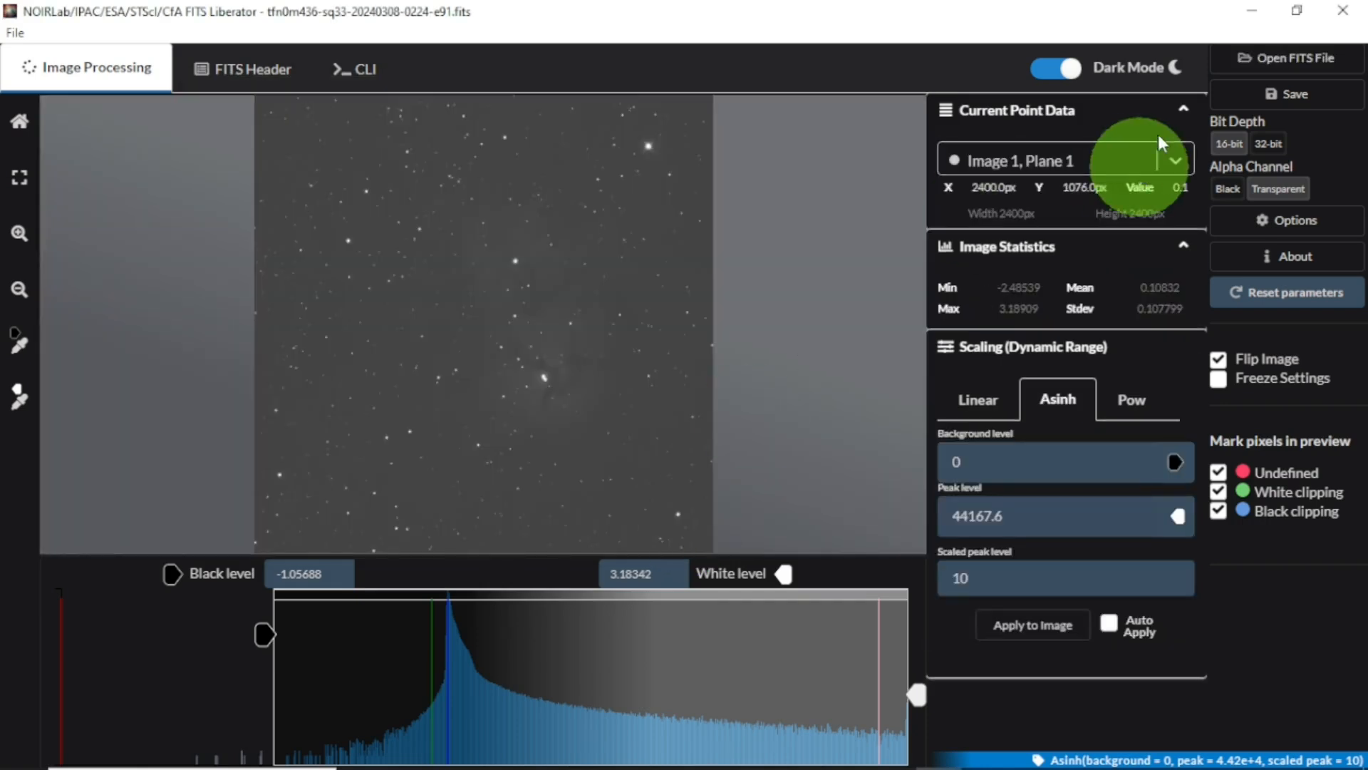
left_click(1271, 64)
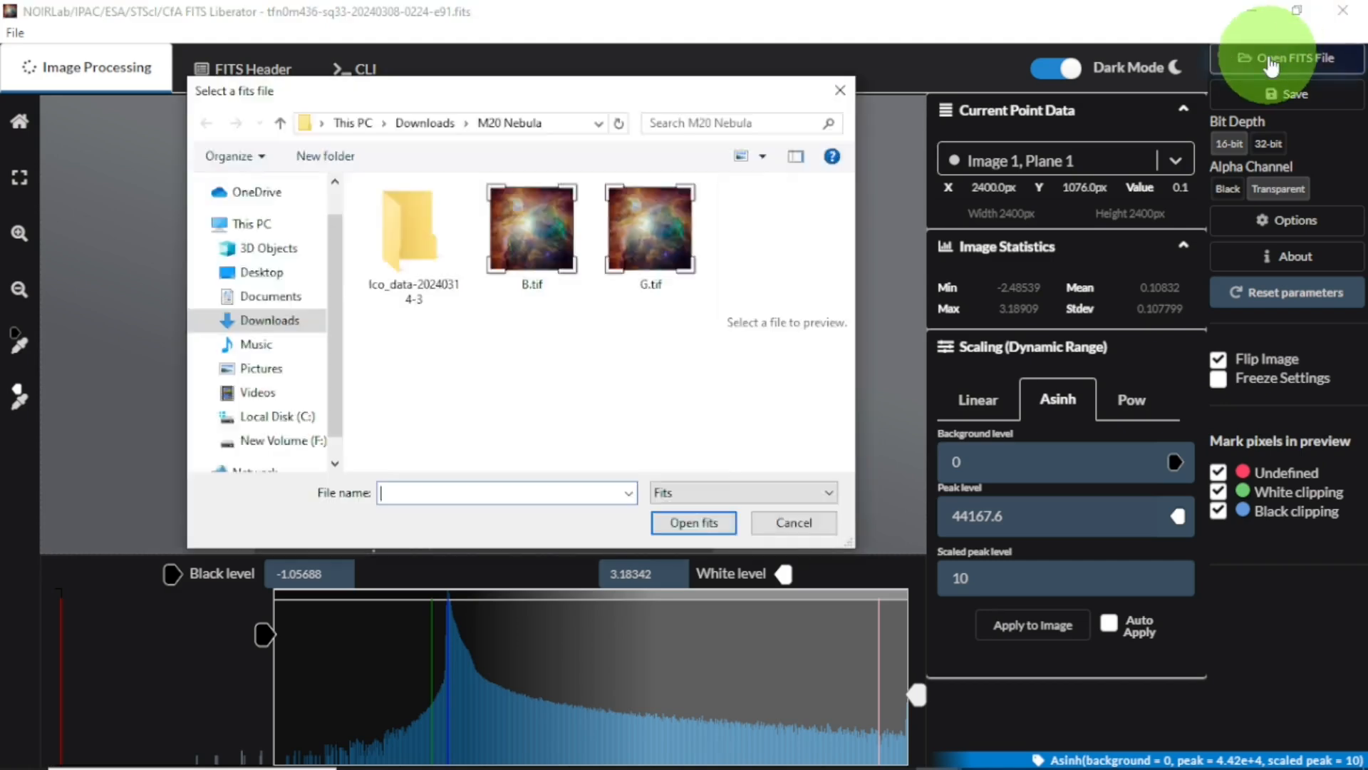
double_click(426, 241)
left_click(444, 257)
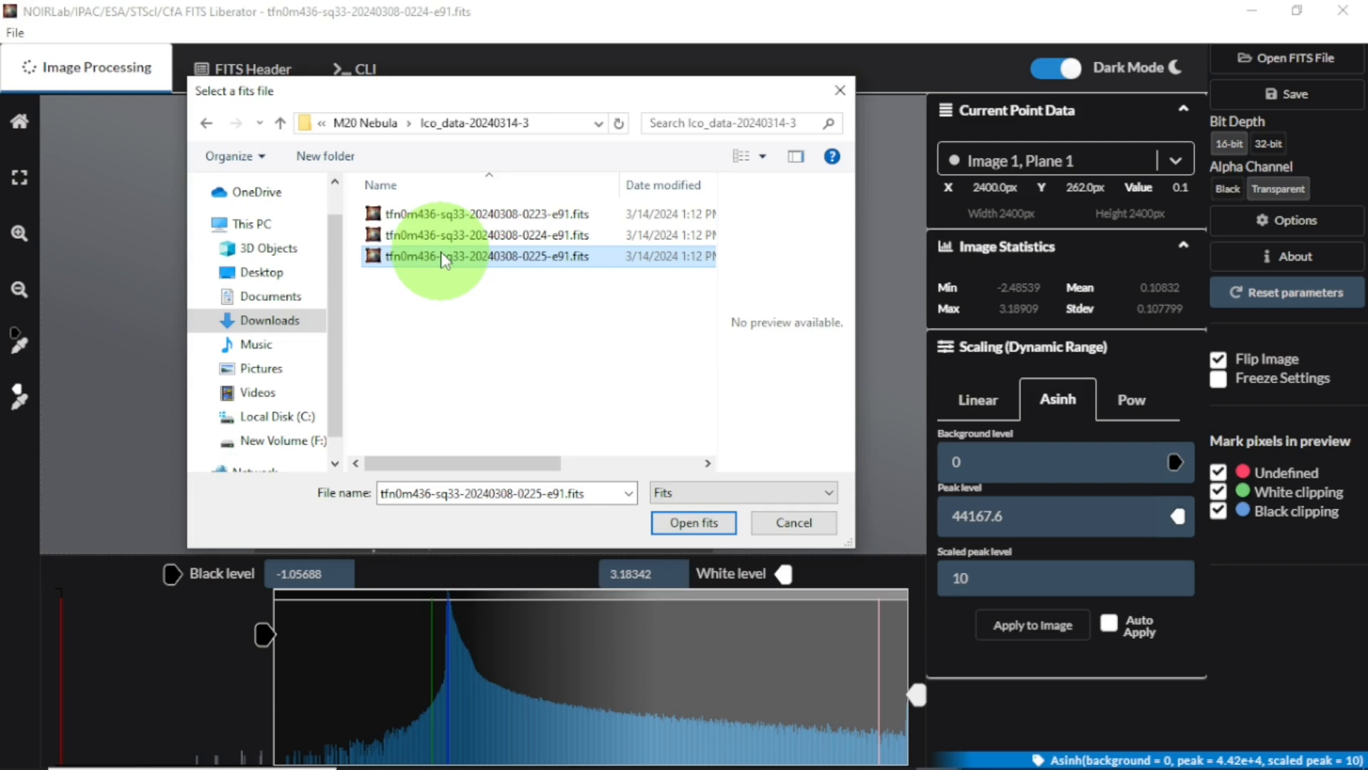
left_click(693, 522)
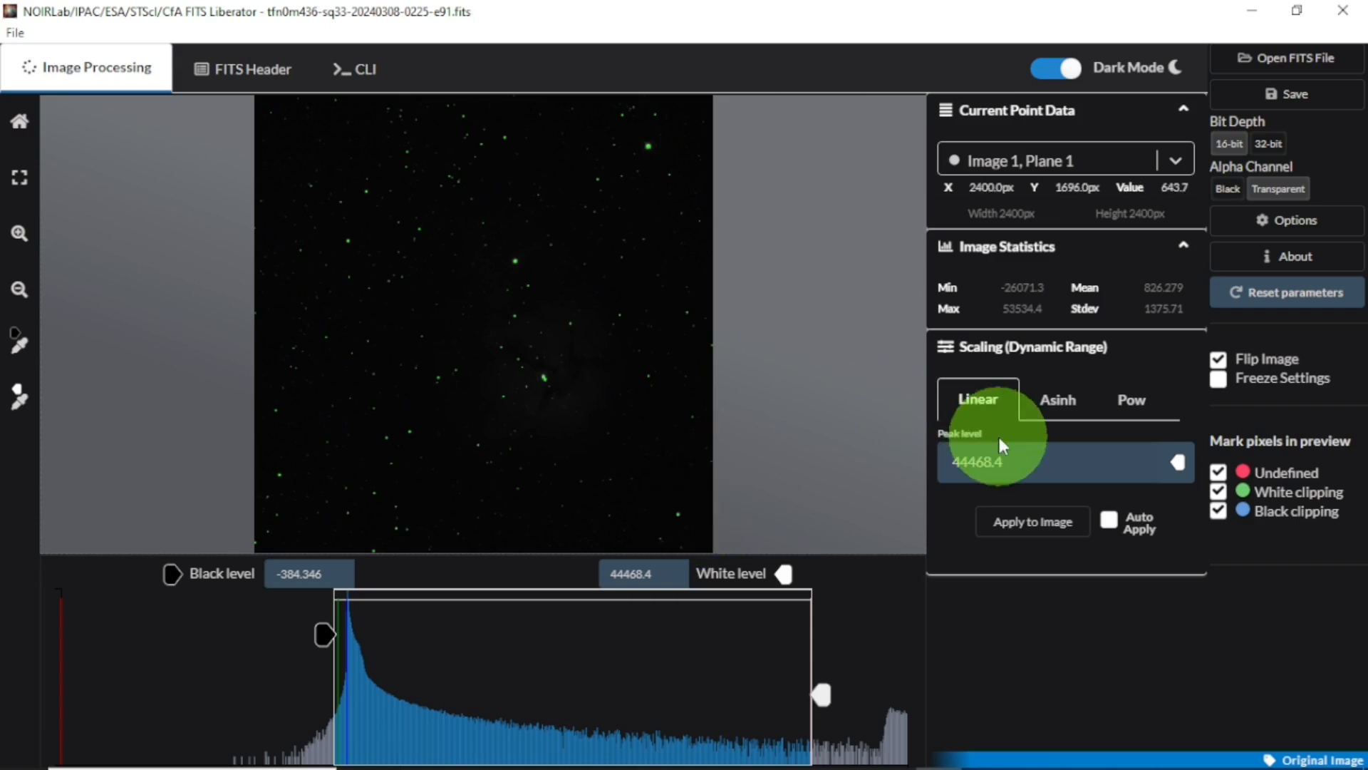
- Apply Asinh scaling to the 0225 image and widen its histogram range to a black level of about -0.80 and white level of about 3.18
left_click(1061, 401)
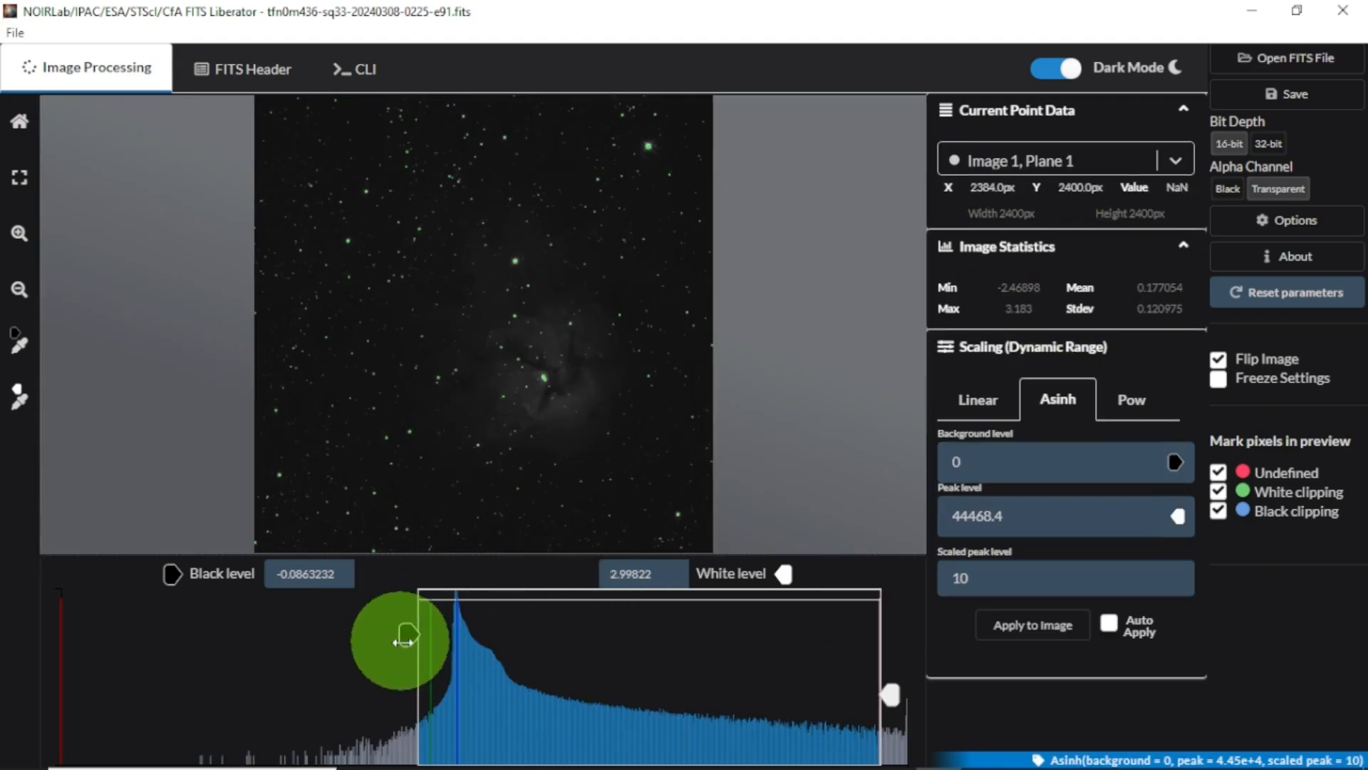
left_click_drag(410, 636, 304, 633)
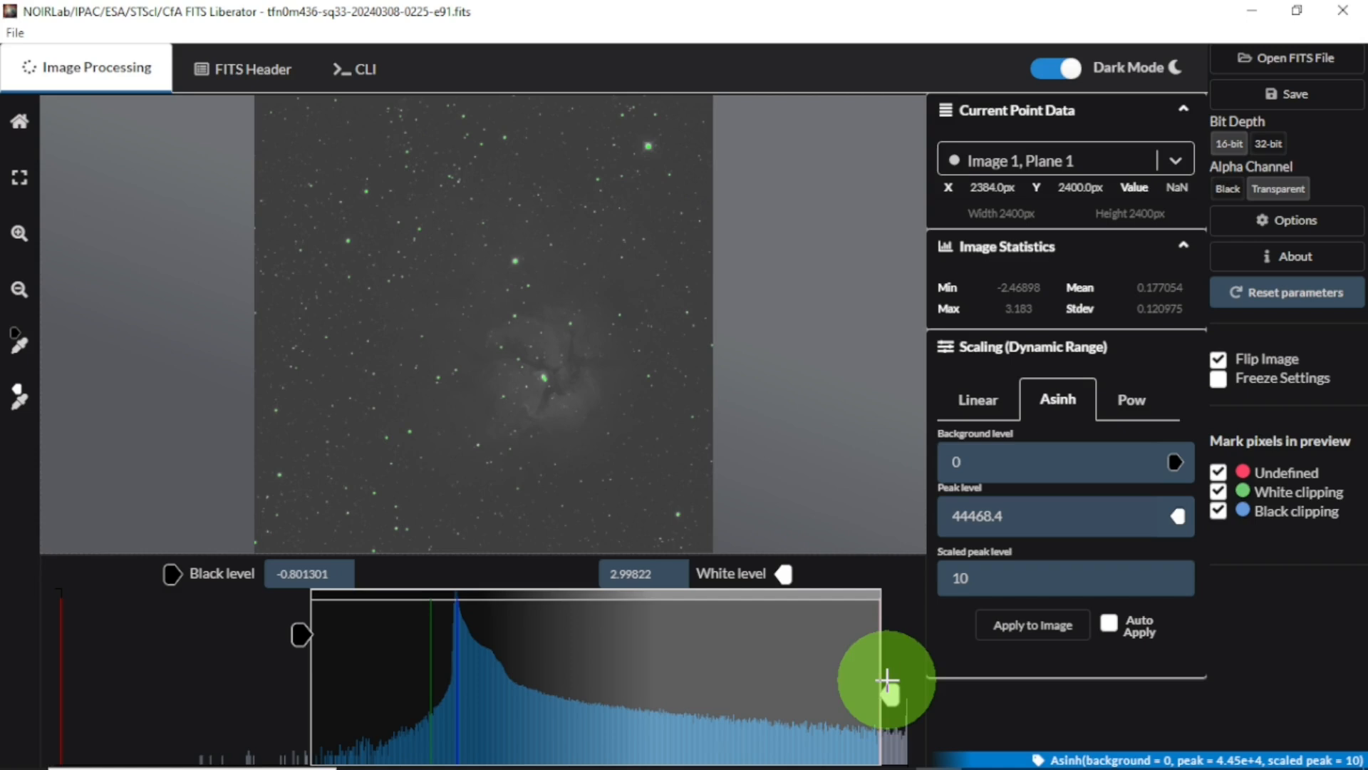
left_click_drag(889, 692, 931, 695)
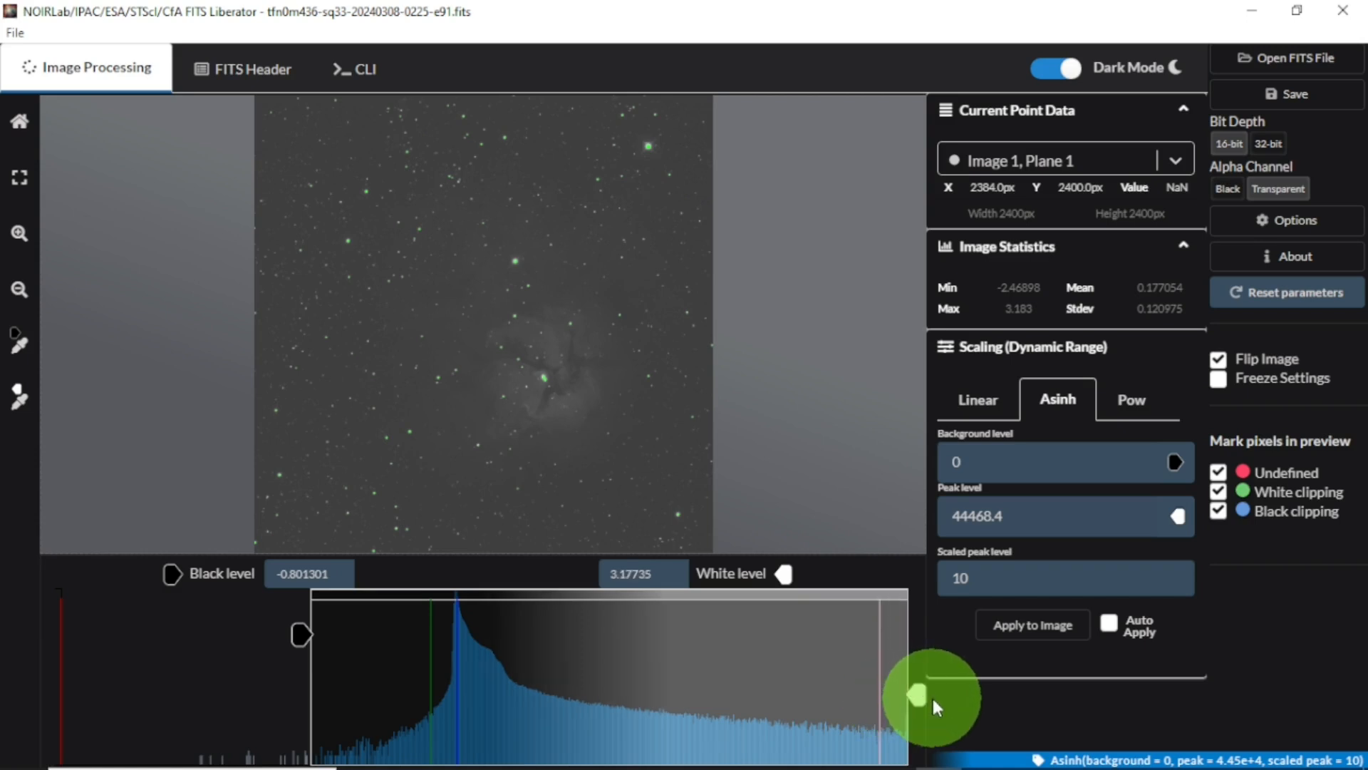
- Save the stretched 0225 image as a TIFF named R in the M20 Nebula folder
left_click(1282, 104)
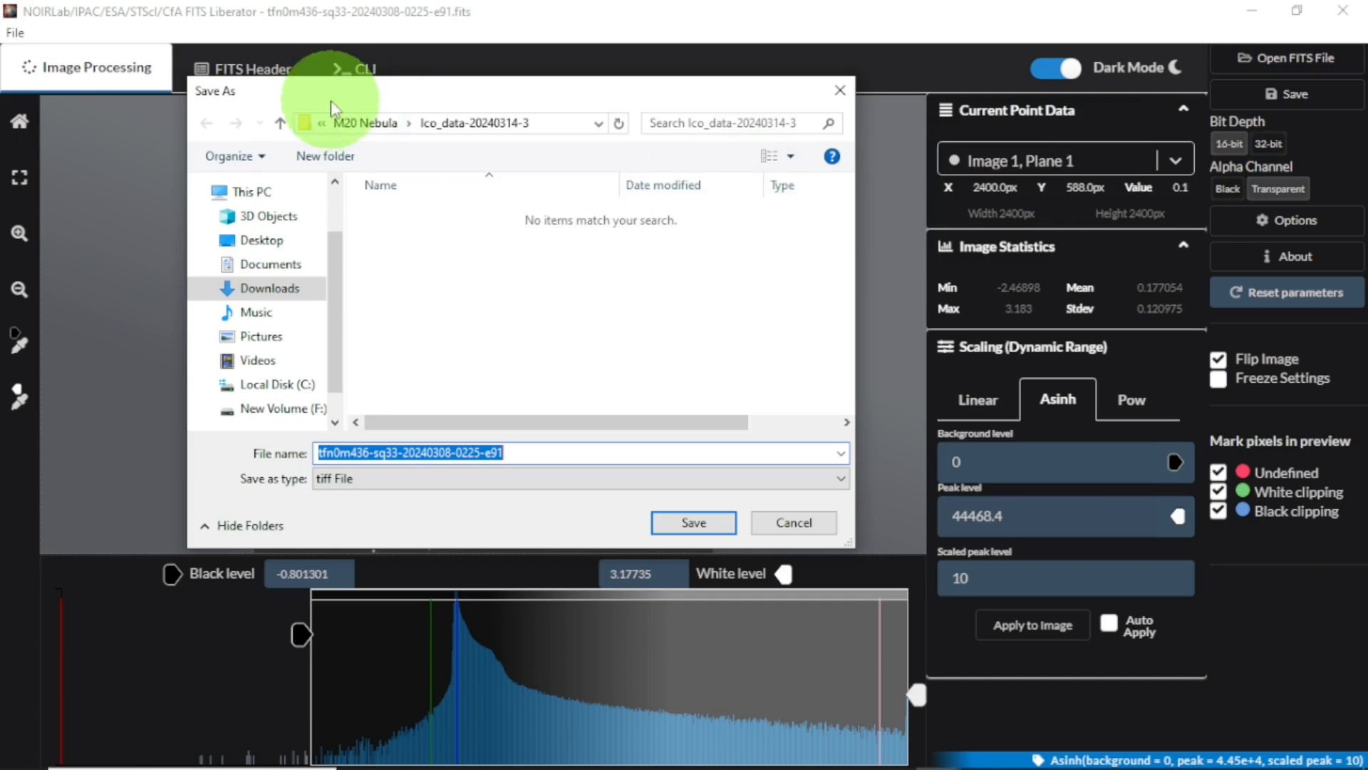
left_click(376, 132)
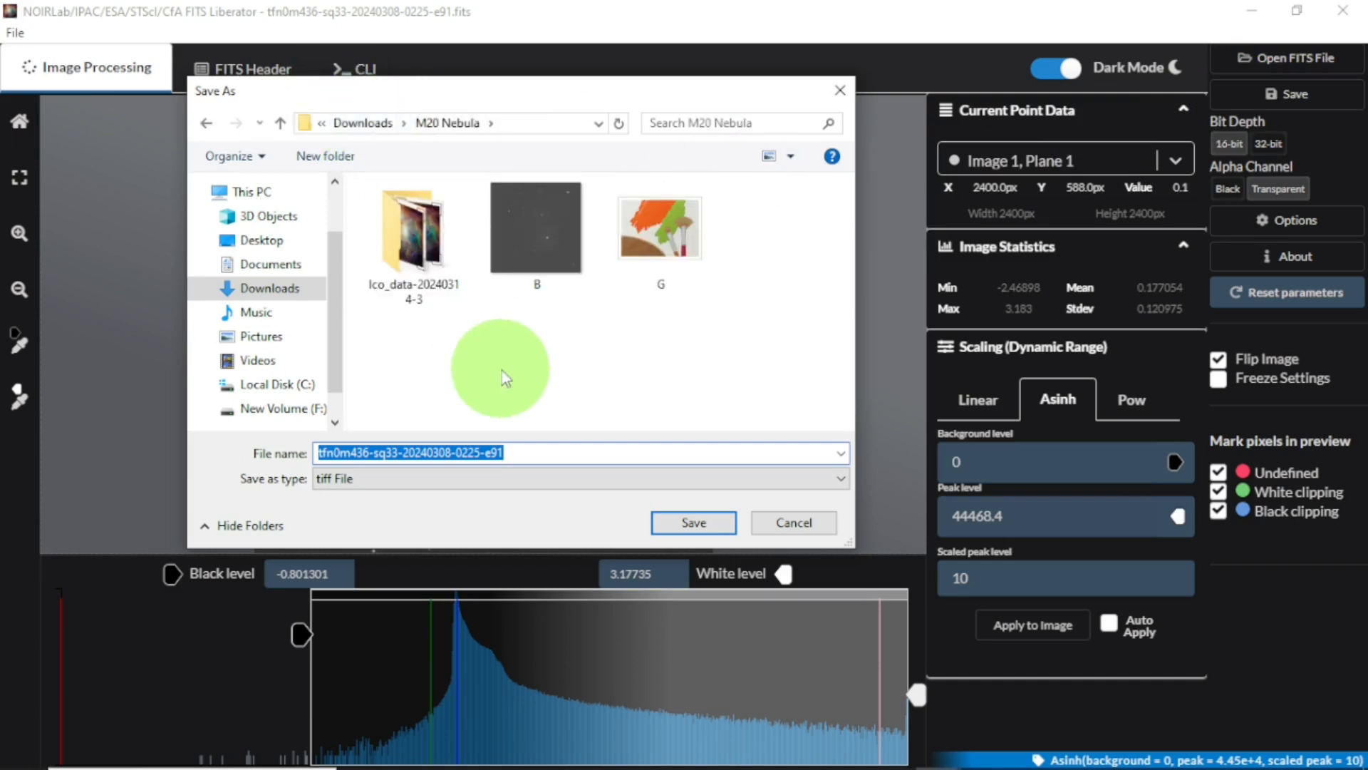
type("R")
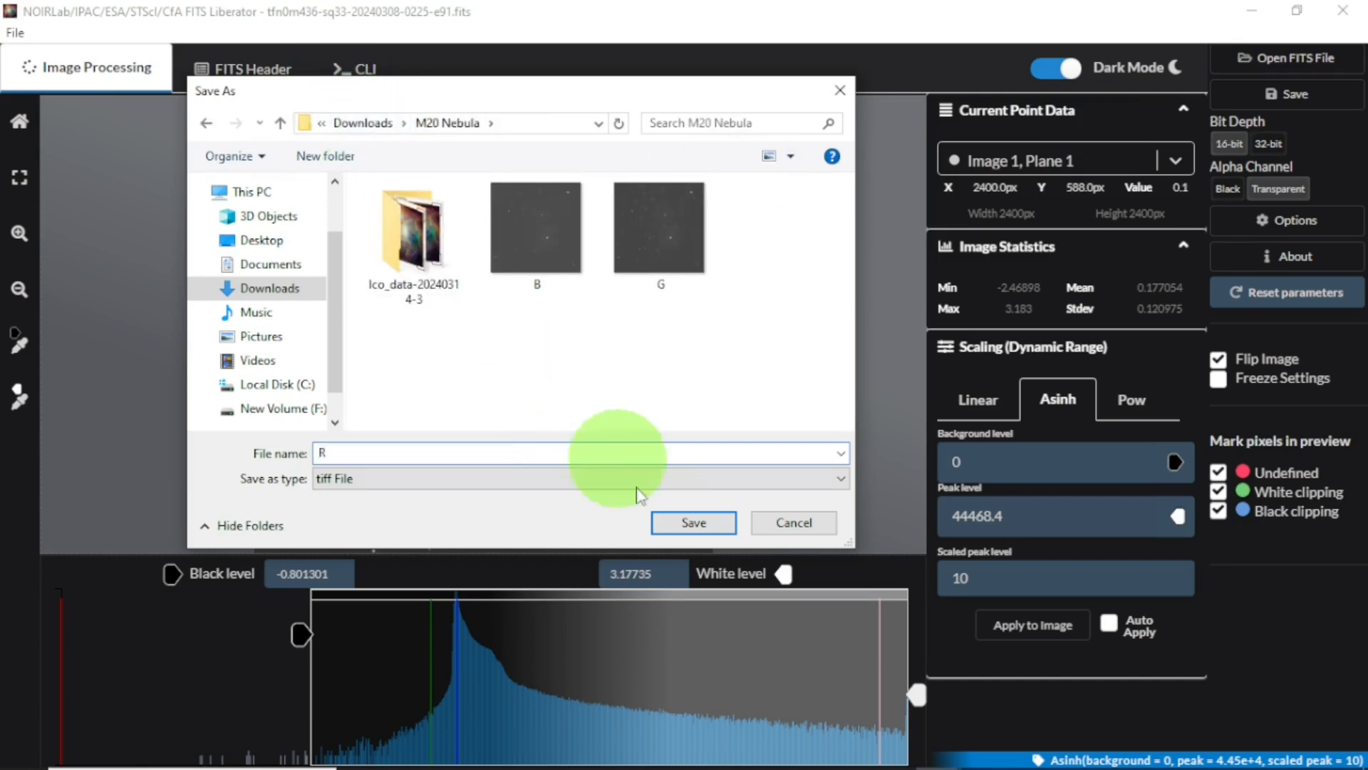
left_click(695, 524)
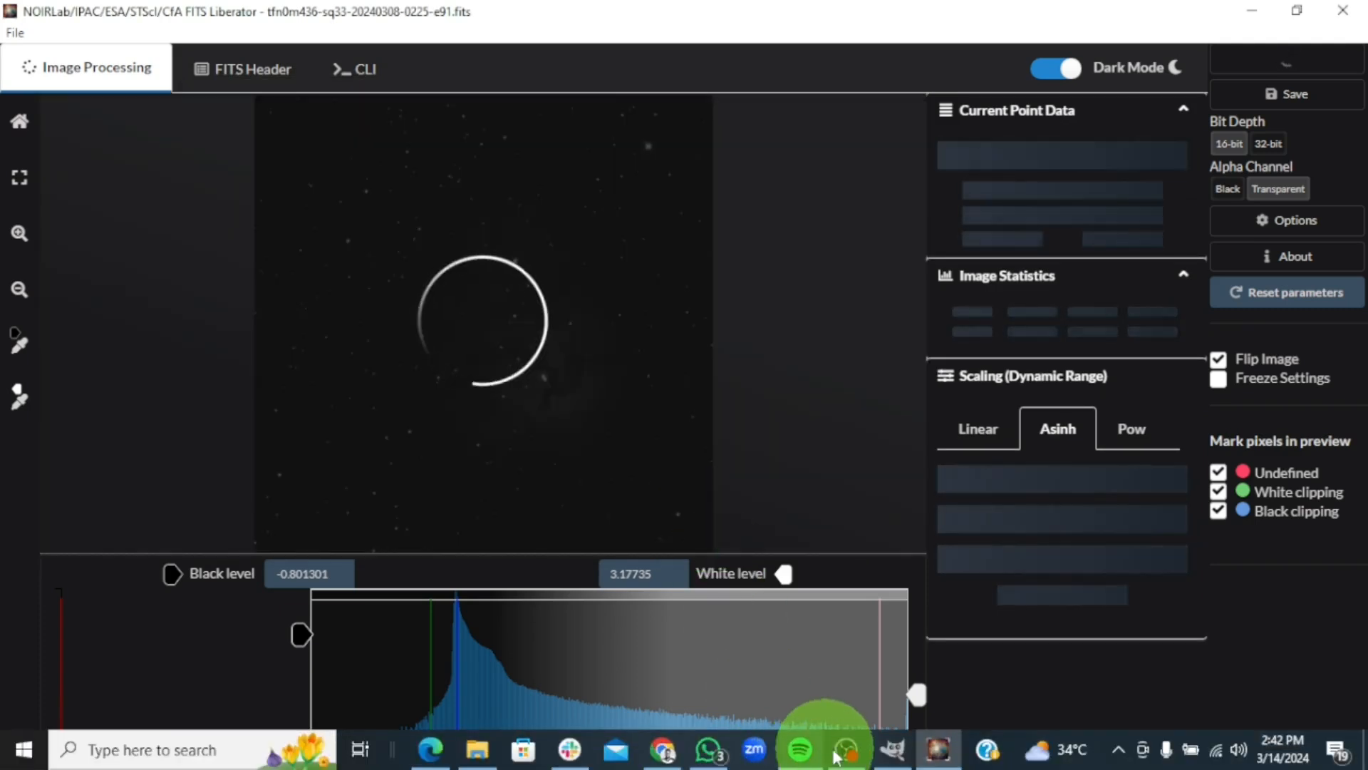
- Switch to GIMP and browse to the M20 Nebula folder in Downloads for opening images as layers
left_click(899, 755)
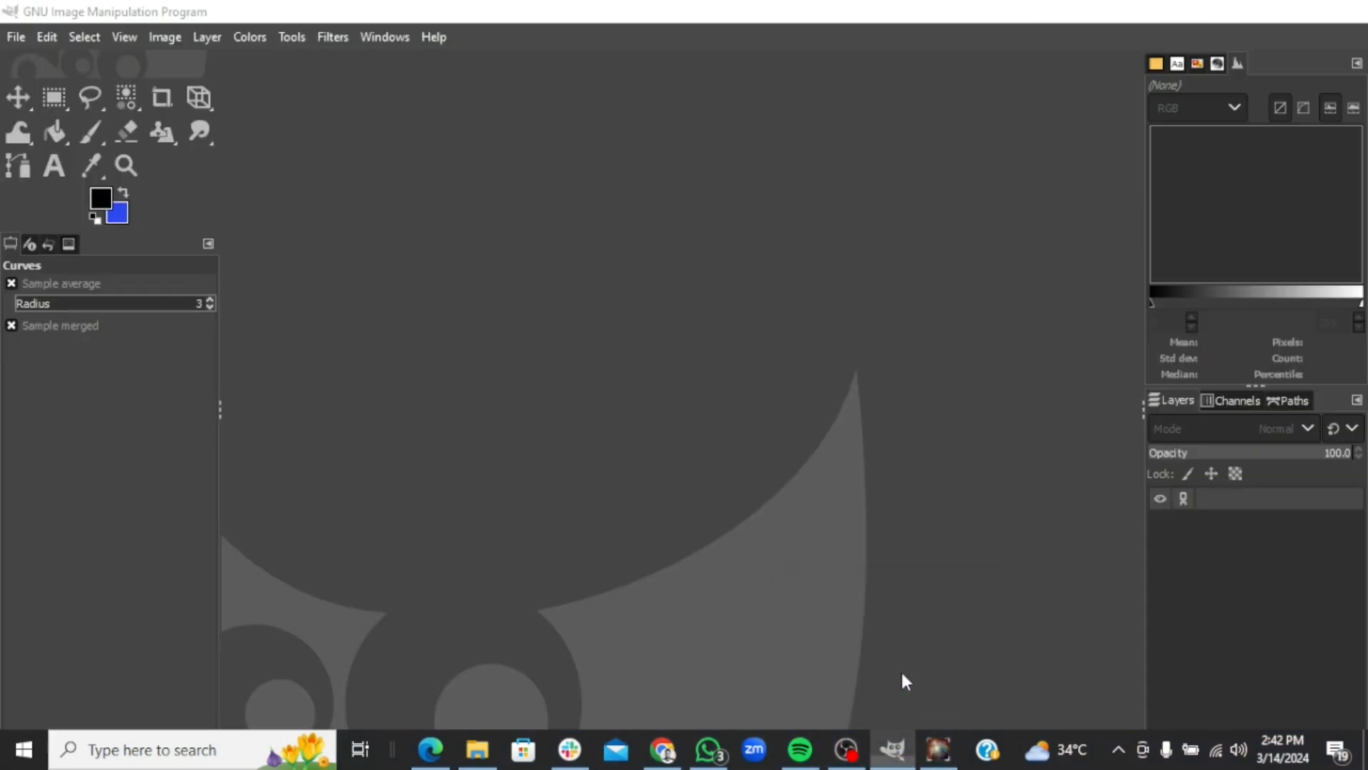
left_click(900, 670)
left_click(614, 476)
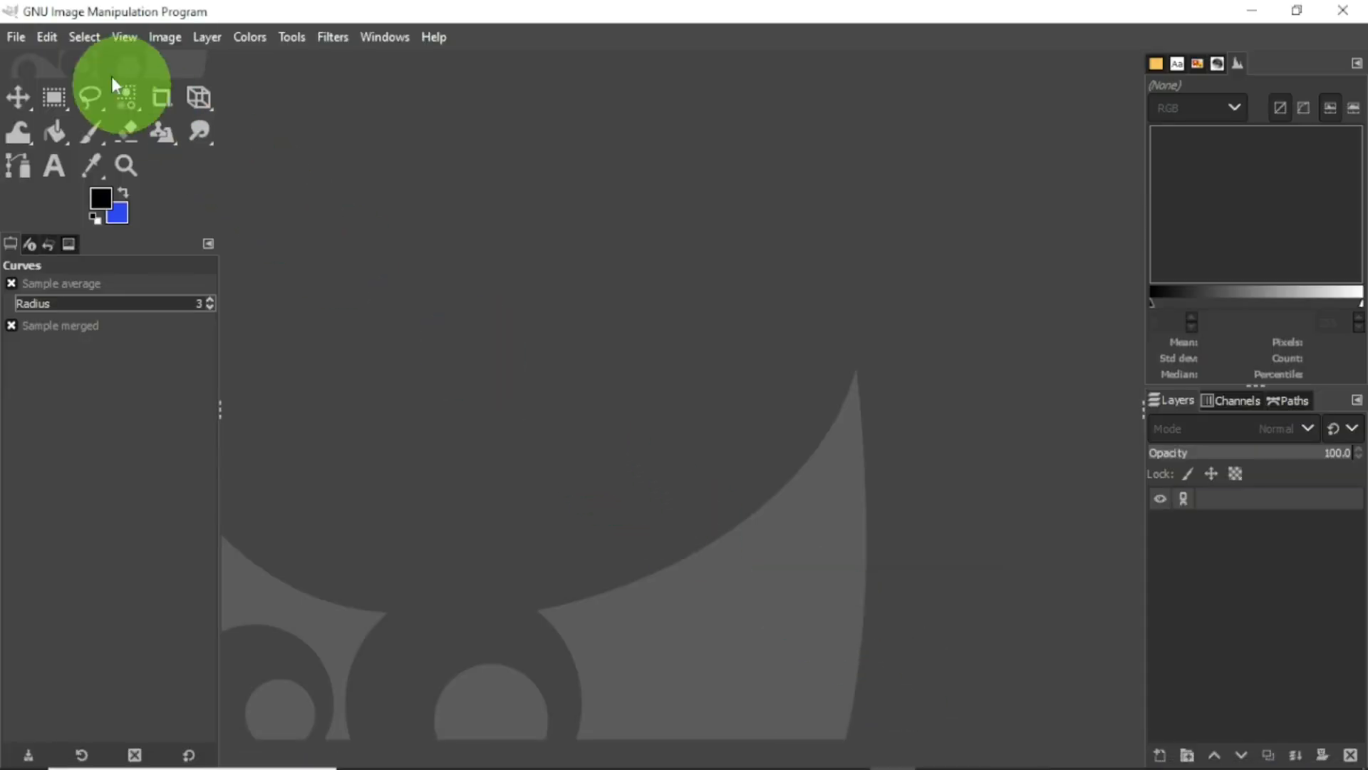
left_click(17, 38)
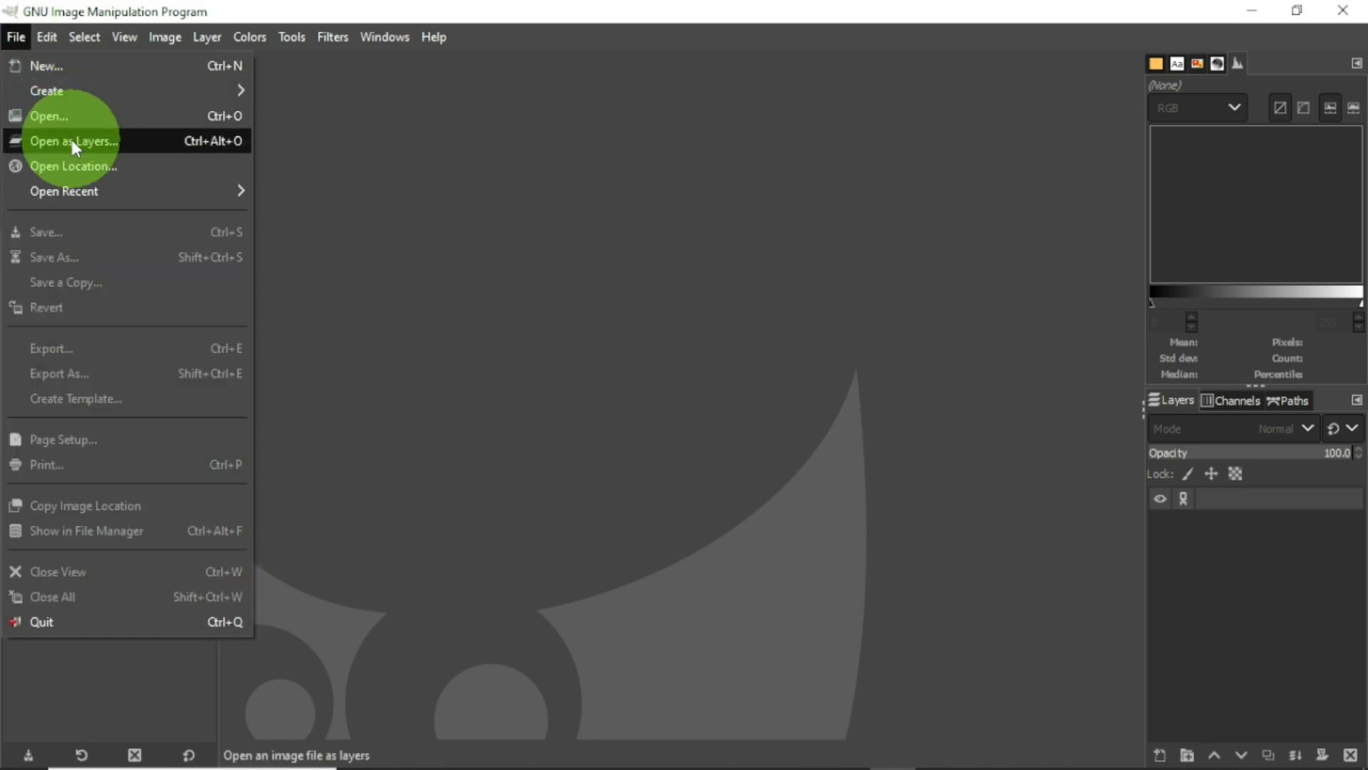
left_click(70, 140)
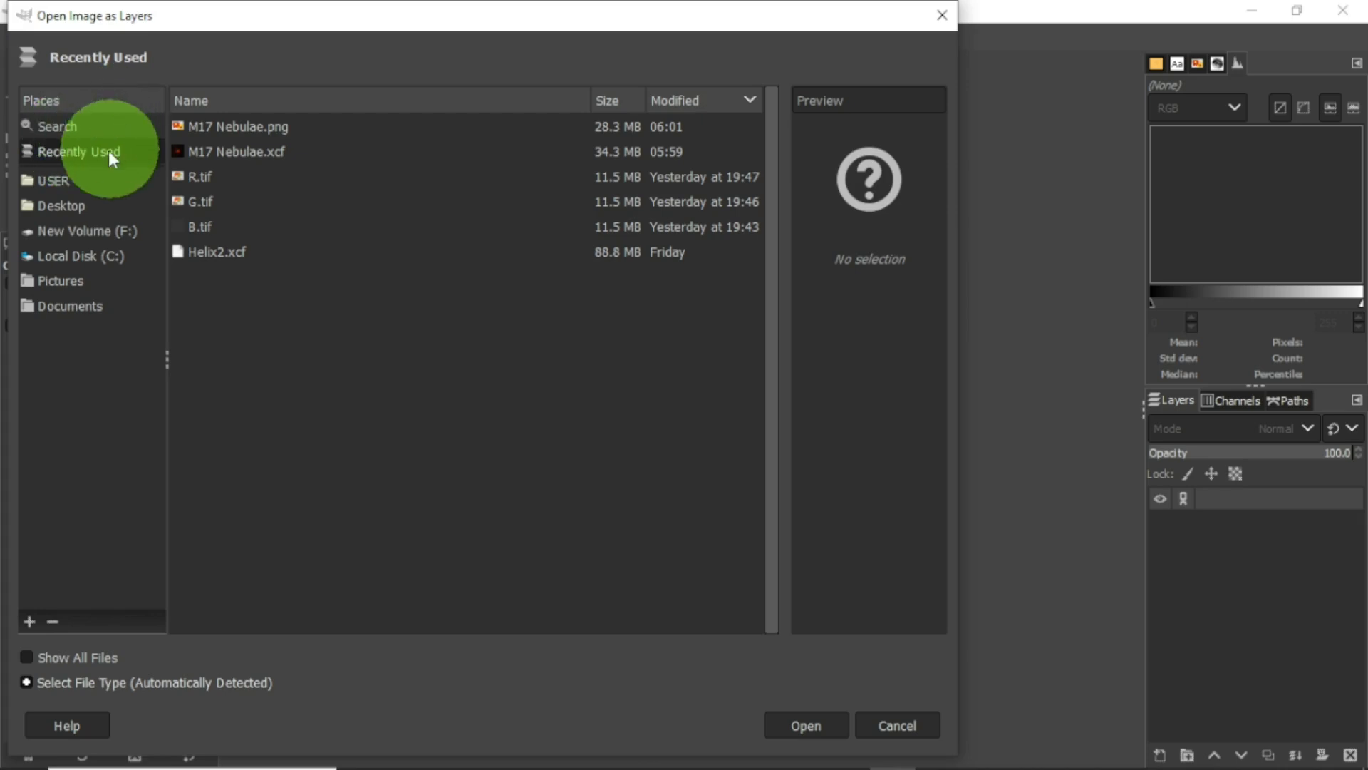
left_click(85, 178)
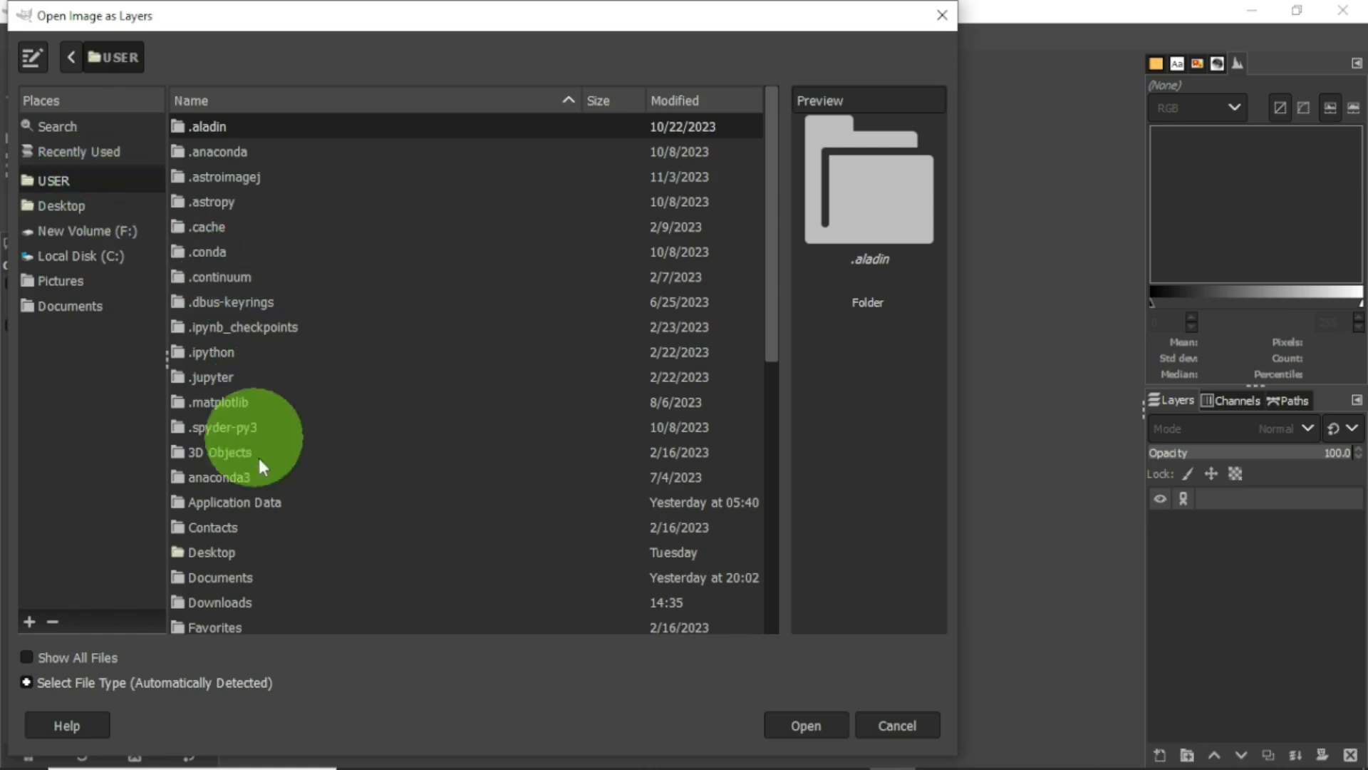
left_click(240, 604)
double_click(239, 604)
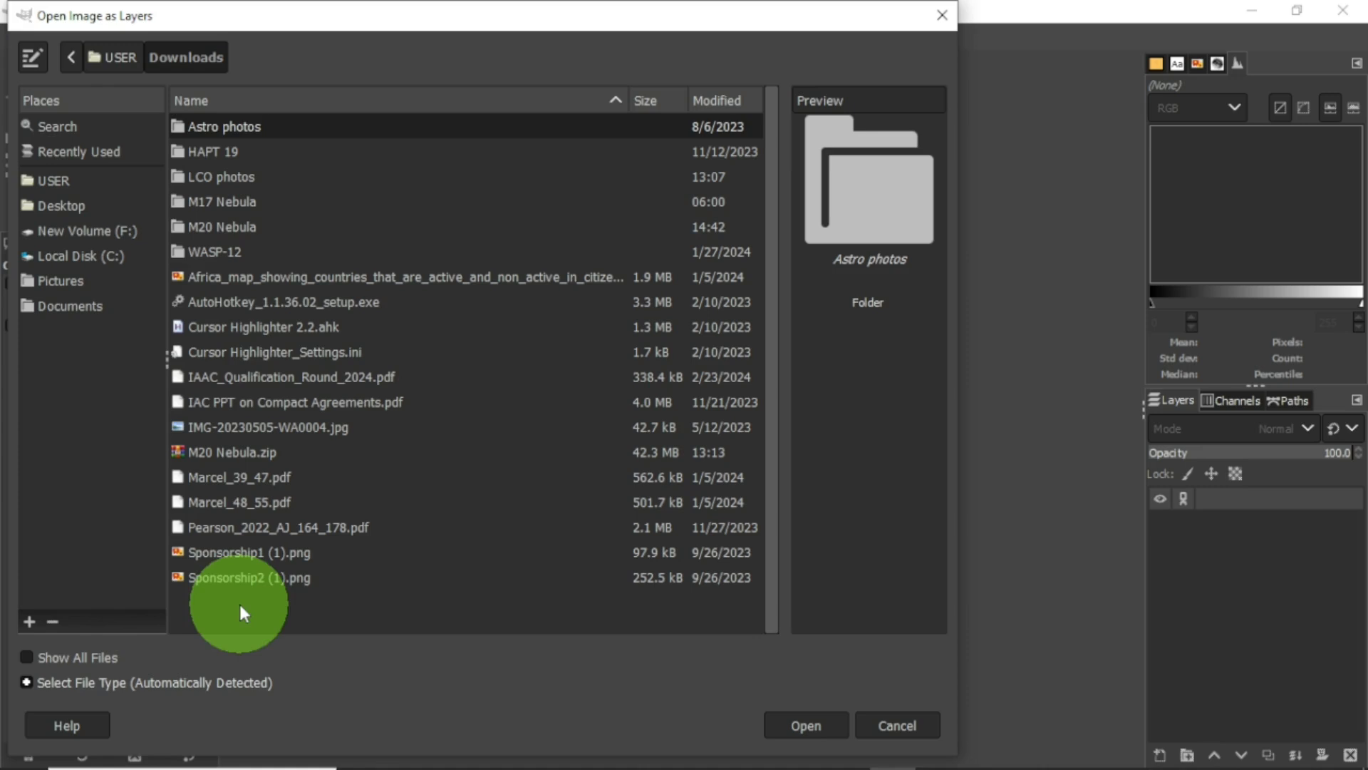
double_click(239, 226)
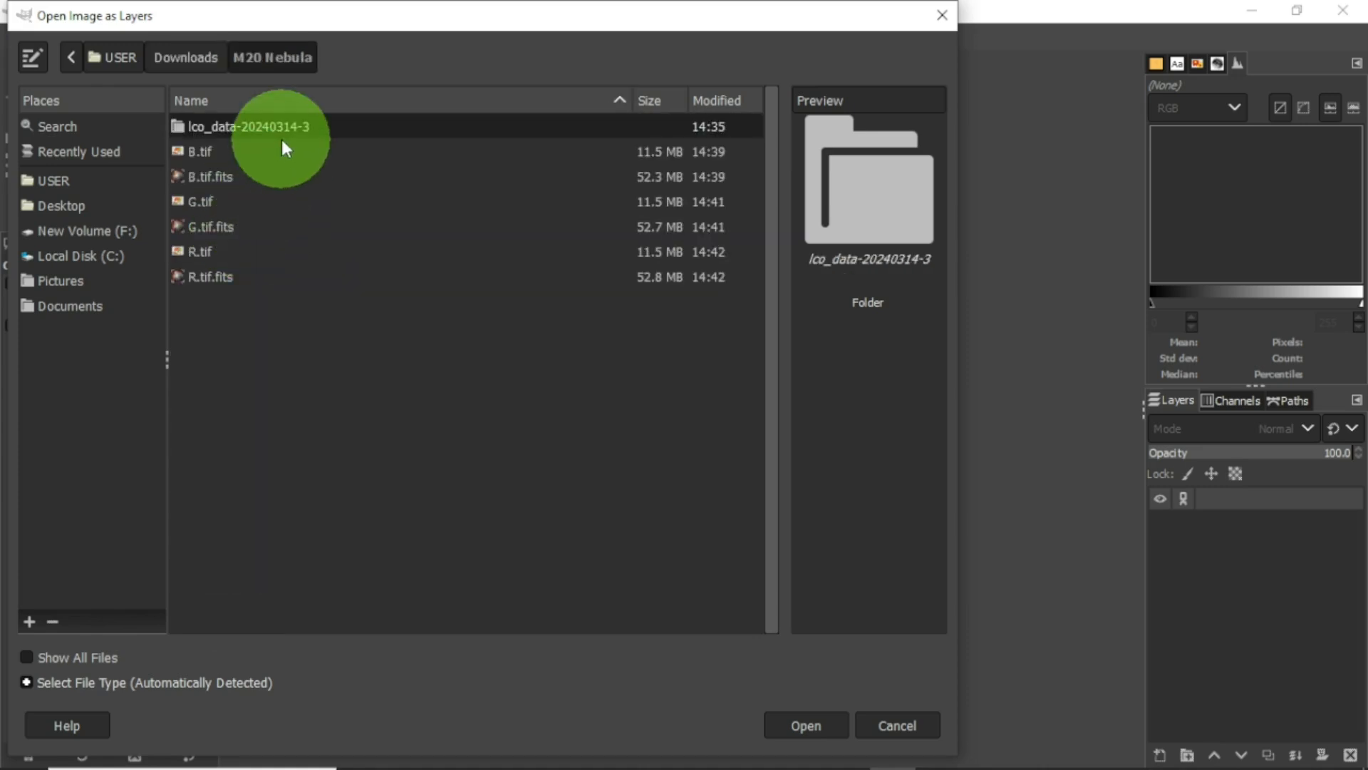
- Open B.tif, G.tif and R.tif together as layers of one image
left_click(259, 151)
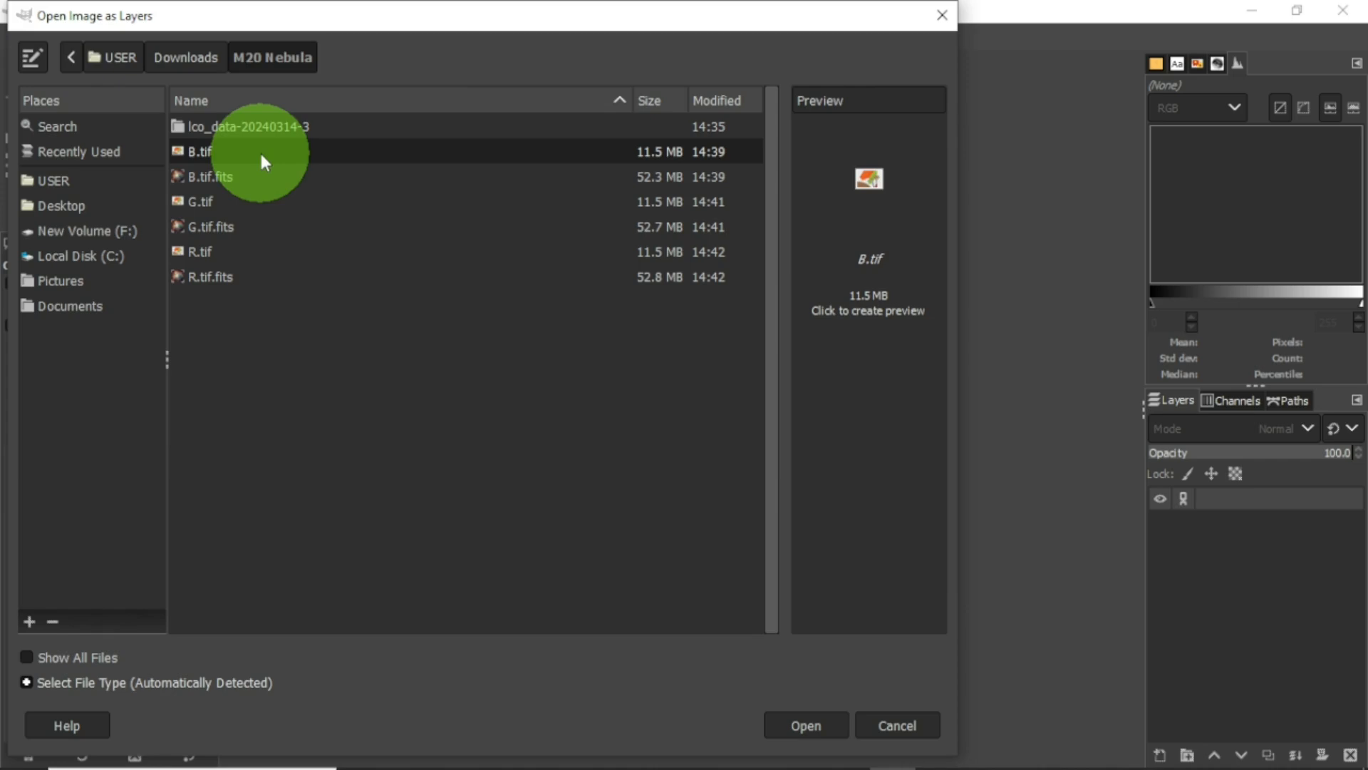
left_click(221, 201, "ctrl")
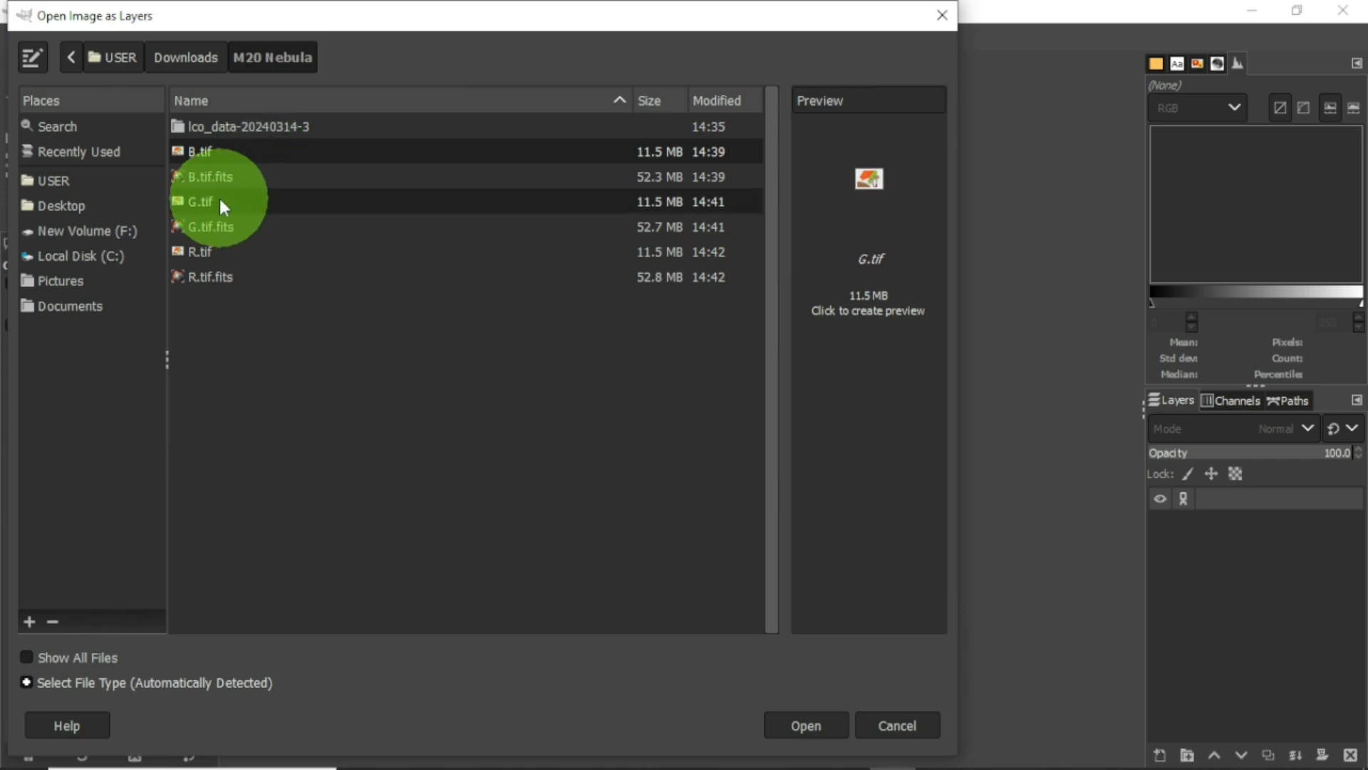
left_click(200, 248, "ctrl")
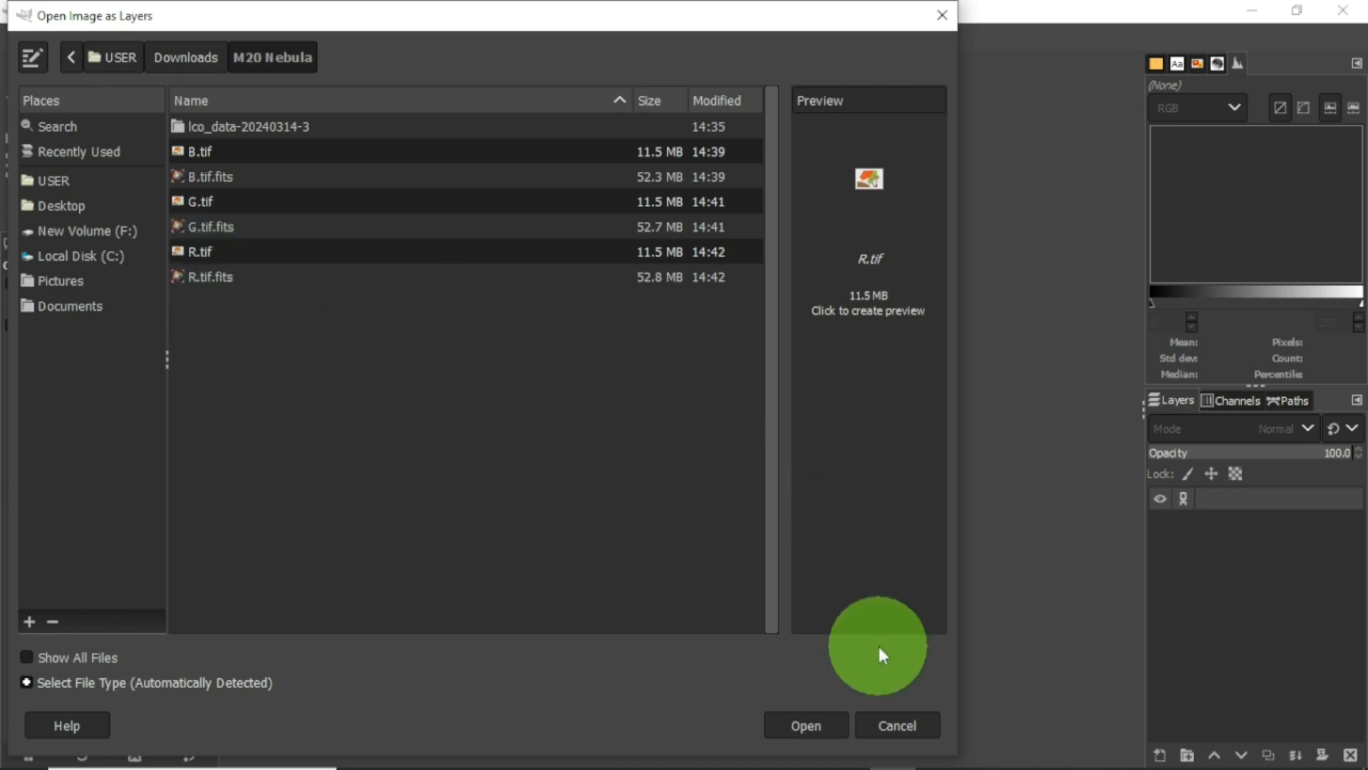
left_click(817, 720)
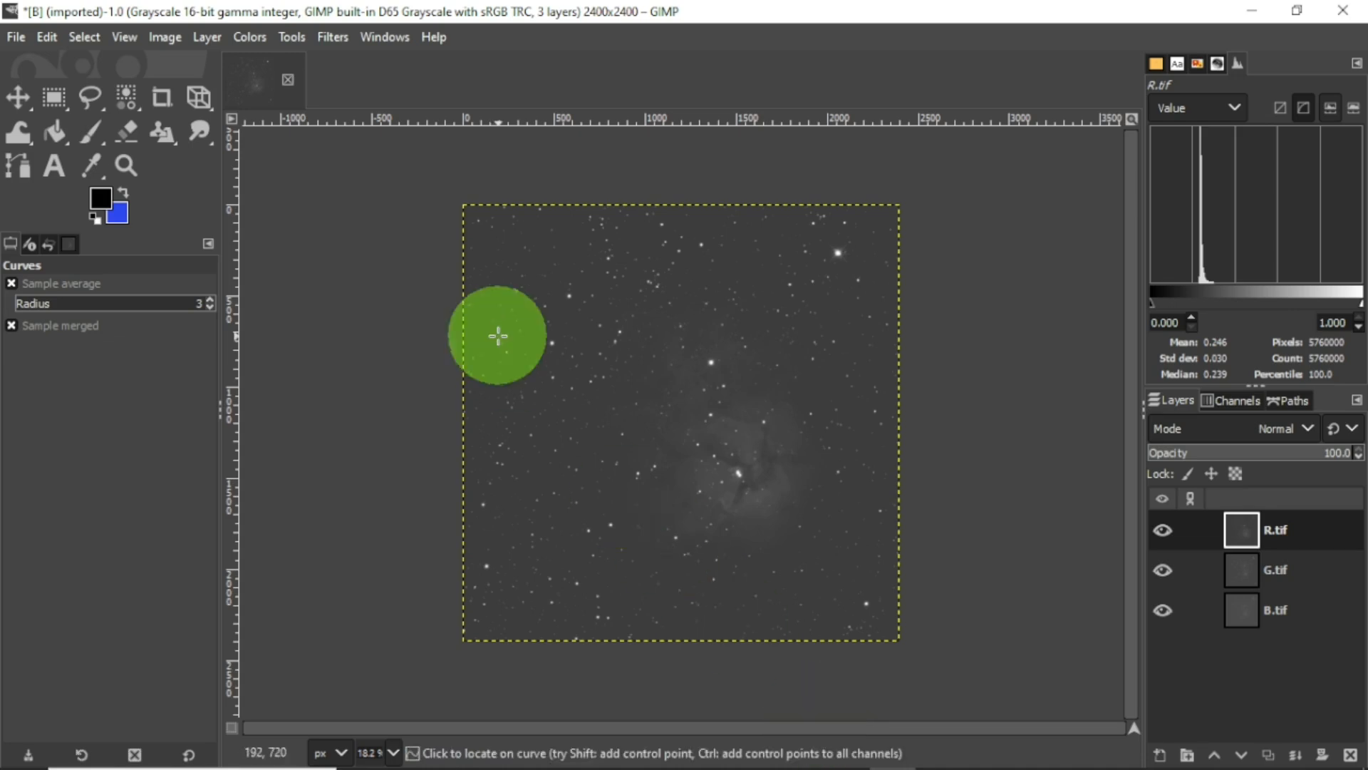
- Brighten the R.tif layer with a smooth Curves adjustment, raising input 23.73 to output 70.70 on the Value channel
left_click(261, 34)
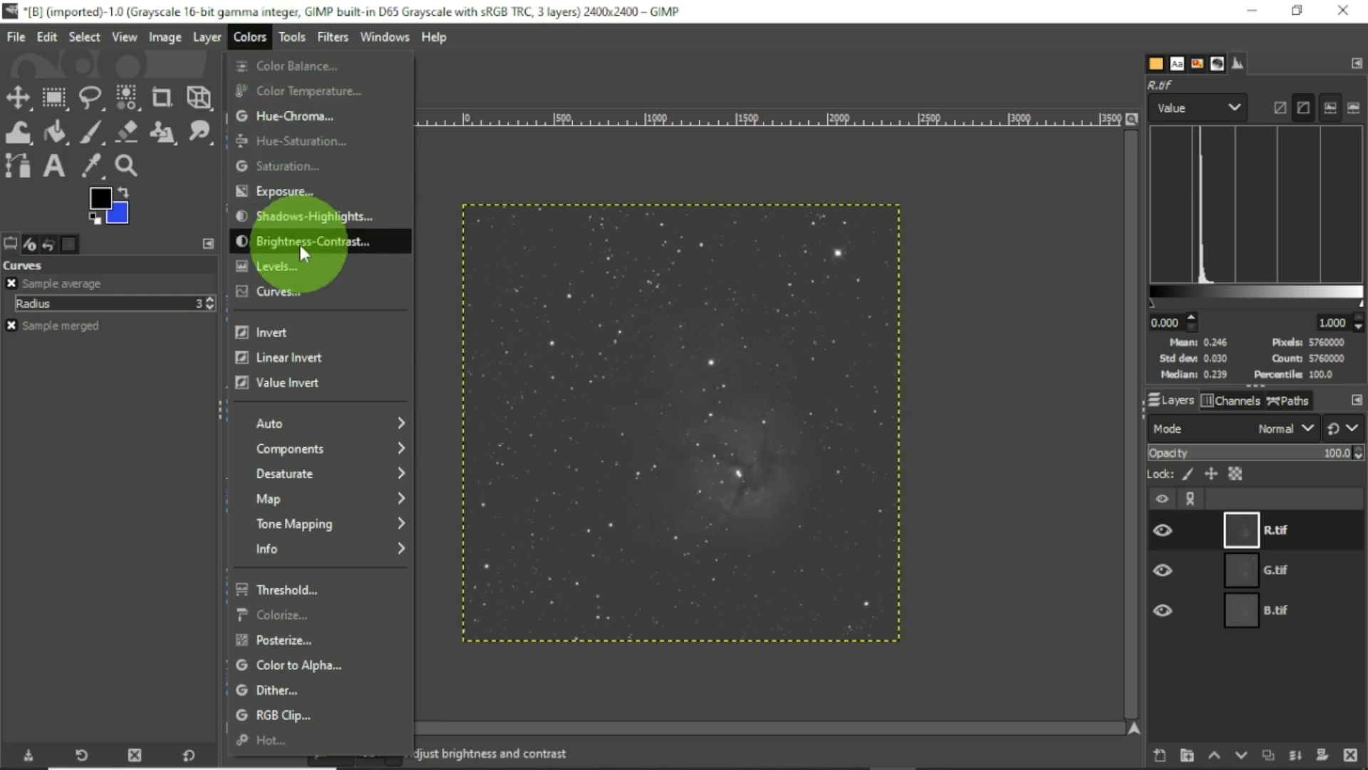
left_click(300, 293)
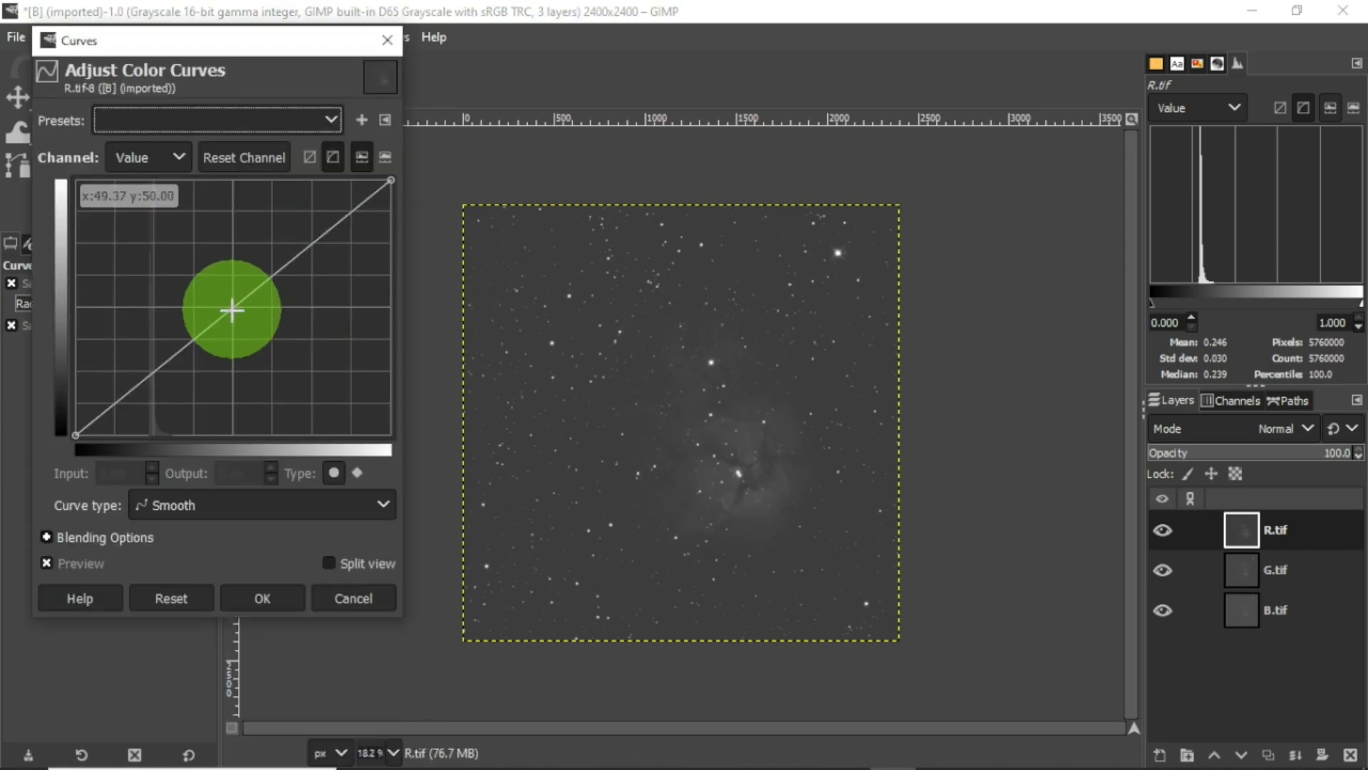
left_click_drag(230, 309, 150, 254)
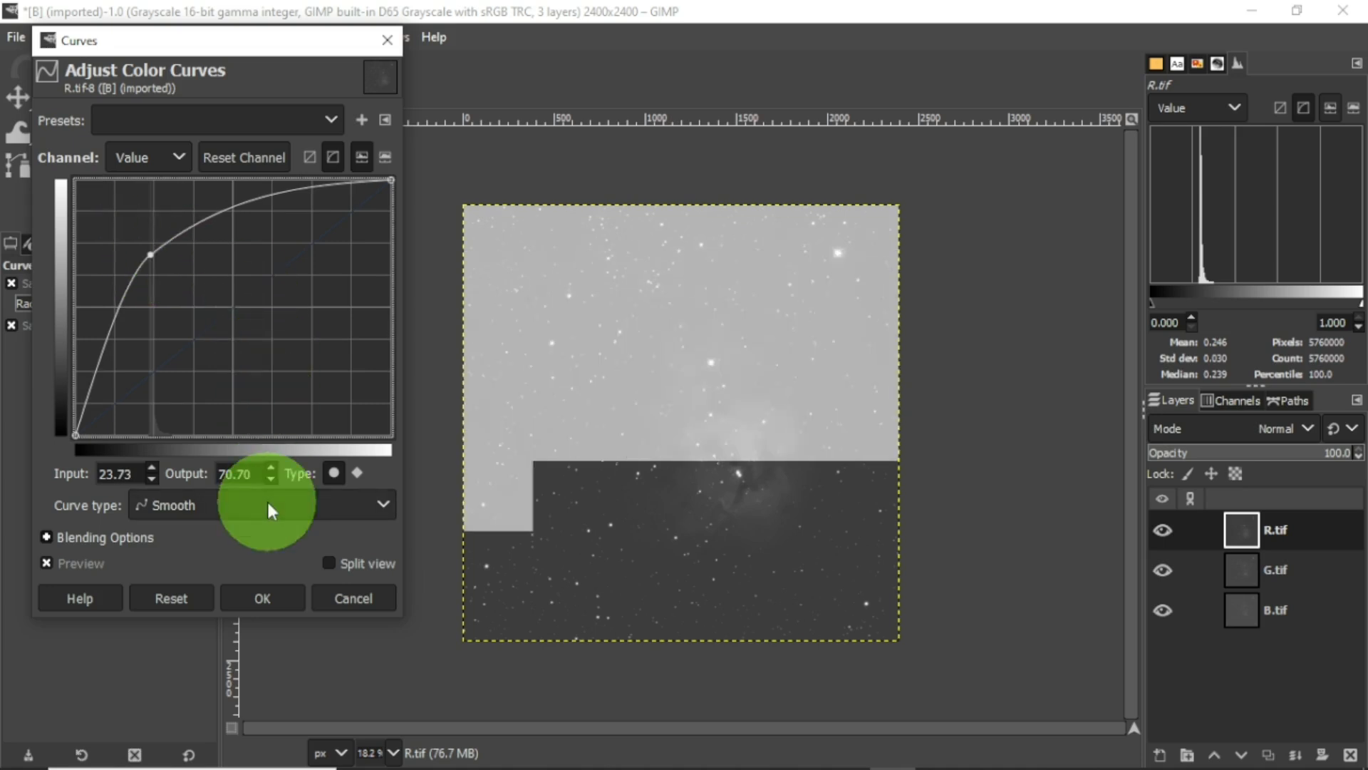
left_click(282, 593)
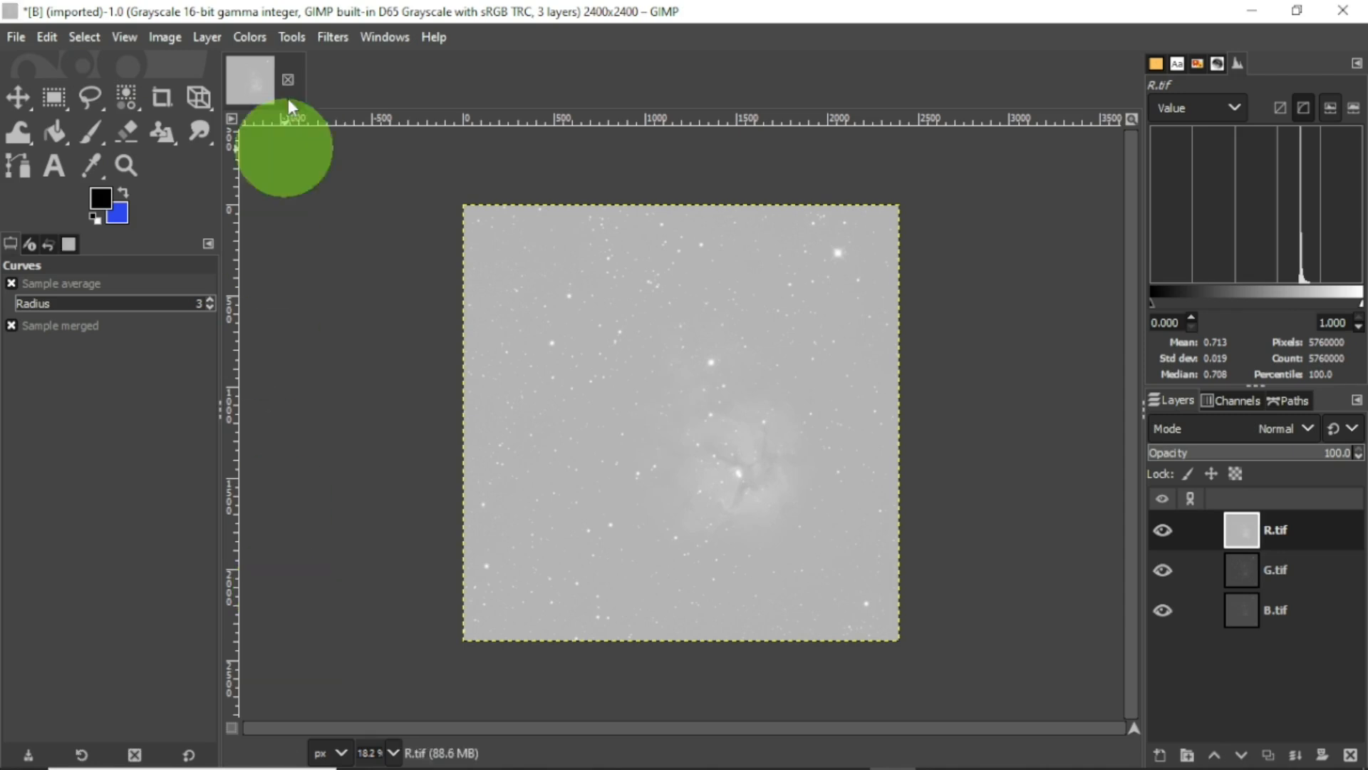
- Darken the R.tif layer's background with Levels, setting the black input level to 68.17
left_click(255, 35)
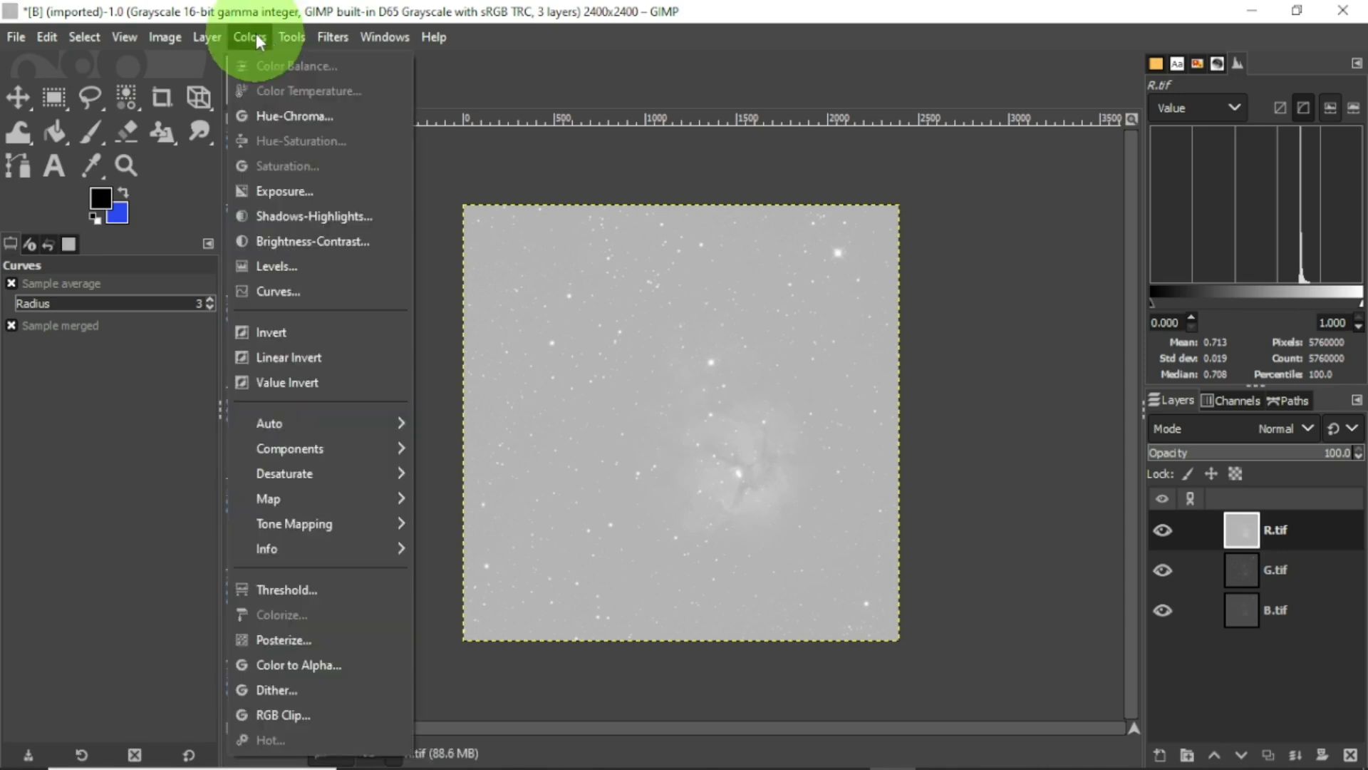
left_click(299, 270)
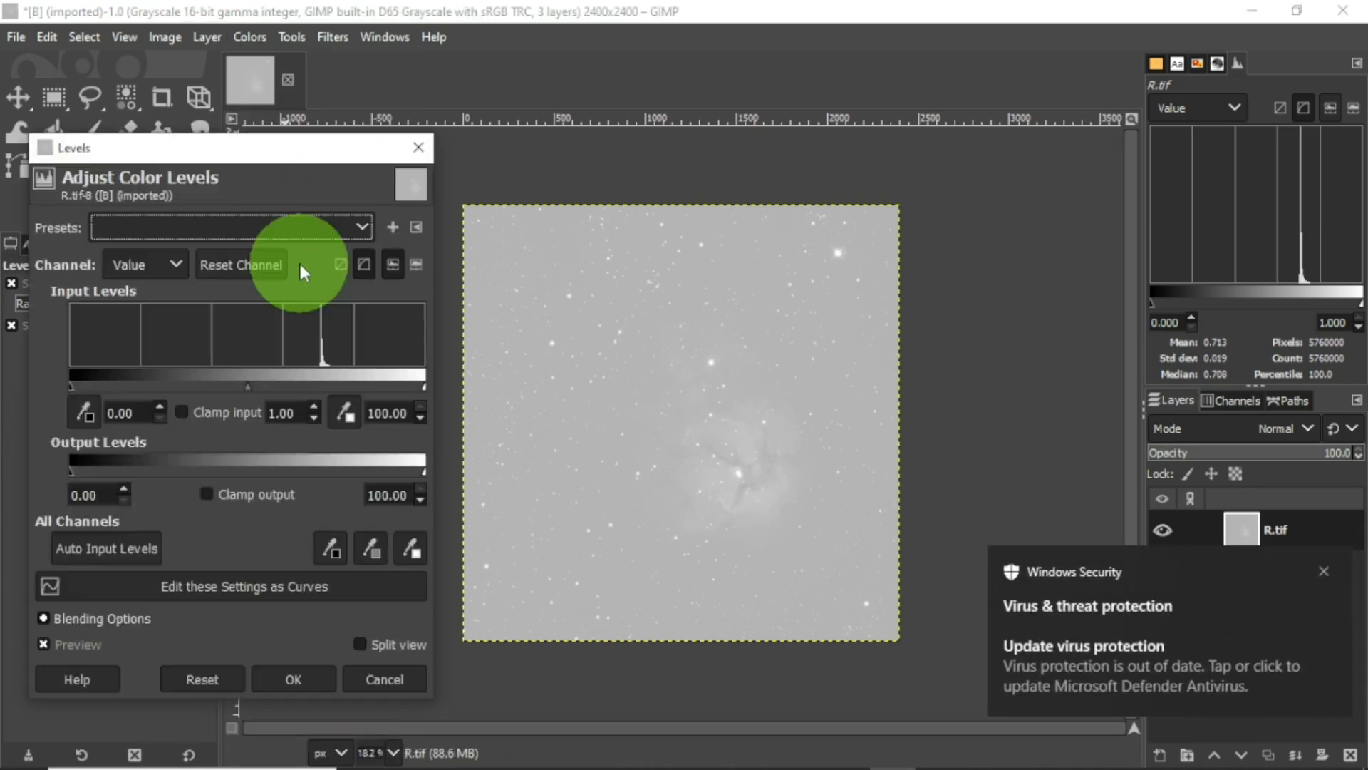
left_click(1323, 573)
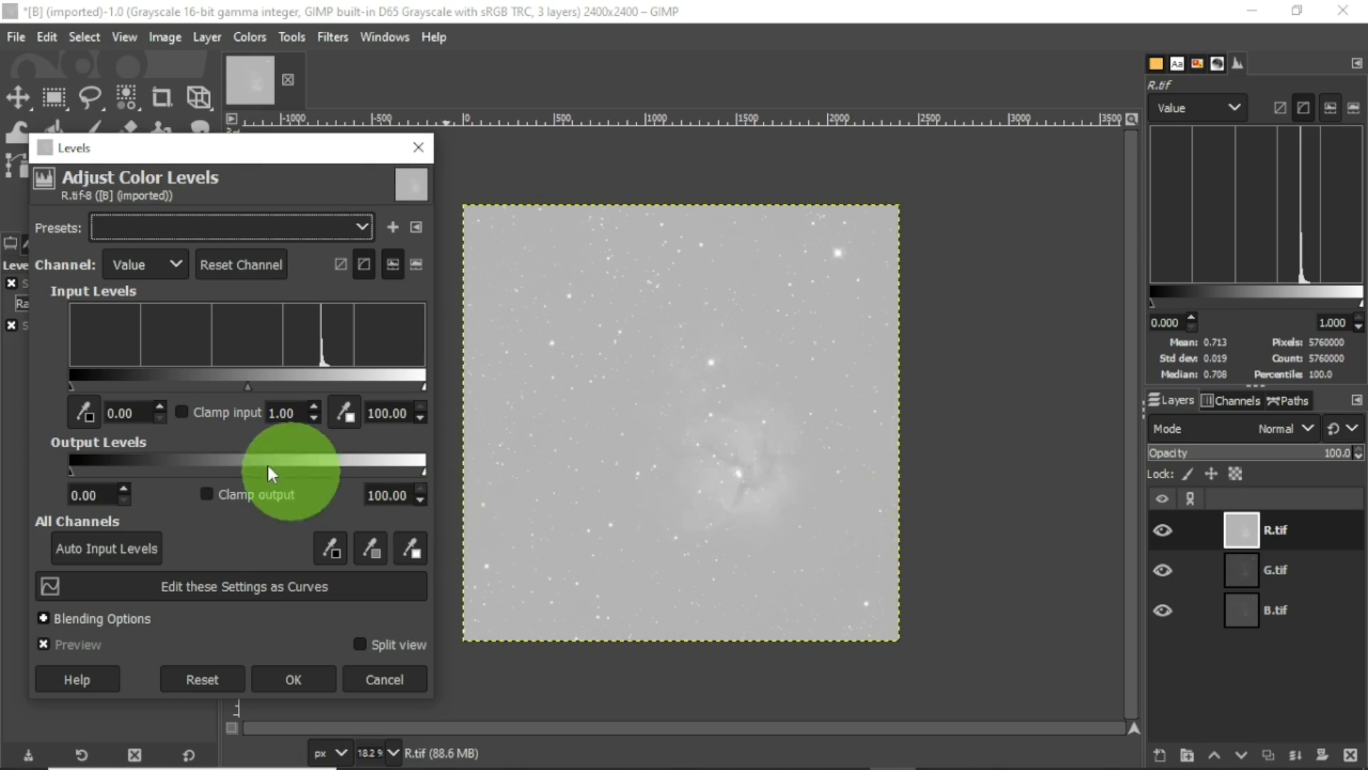
left_click_drag(70, 386, 310, 389)
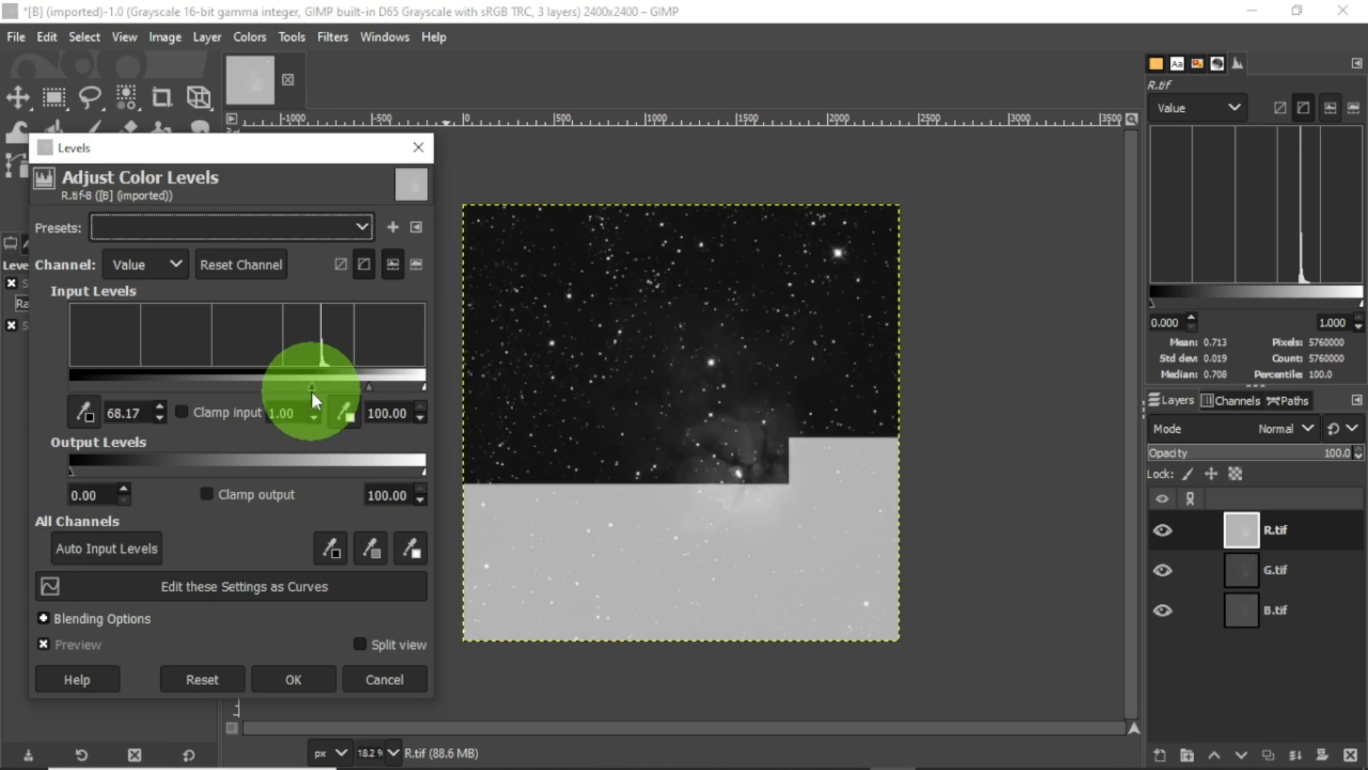
left_click(313, 678)
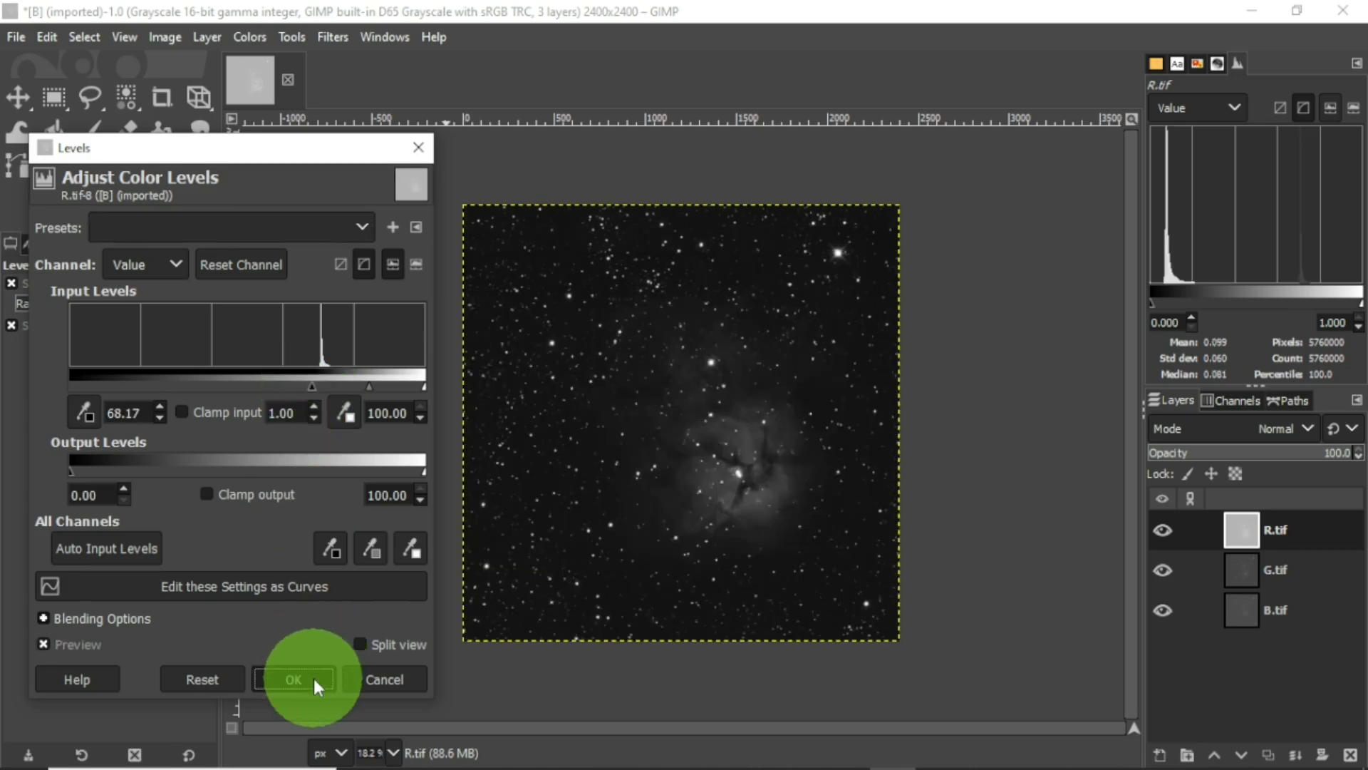
- Apply a second Curves stretch to the R.tif layer, raising input 23.42 to output 71.48
left_click(249, 36)
left_click(283, 296)
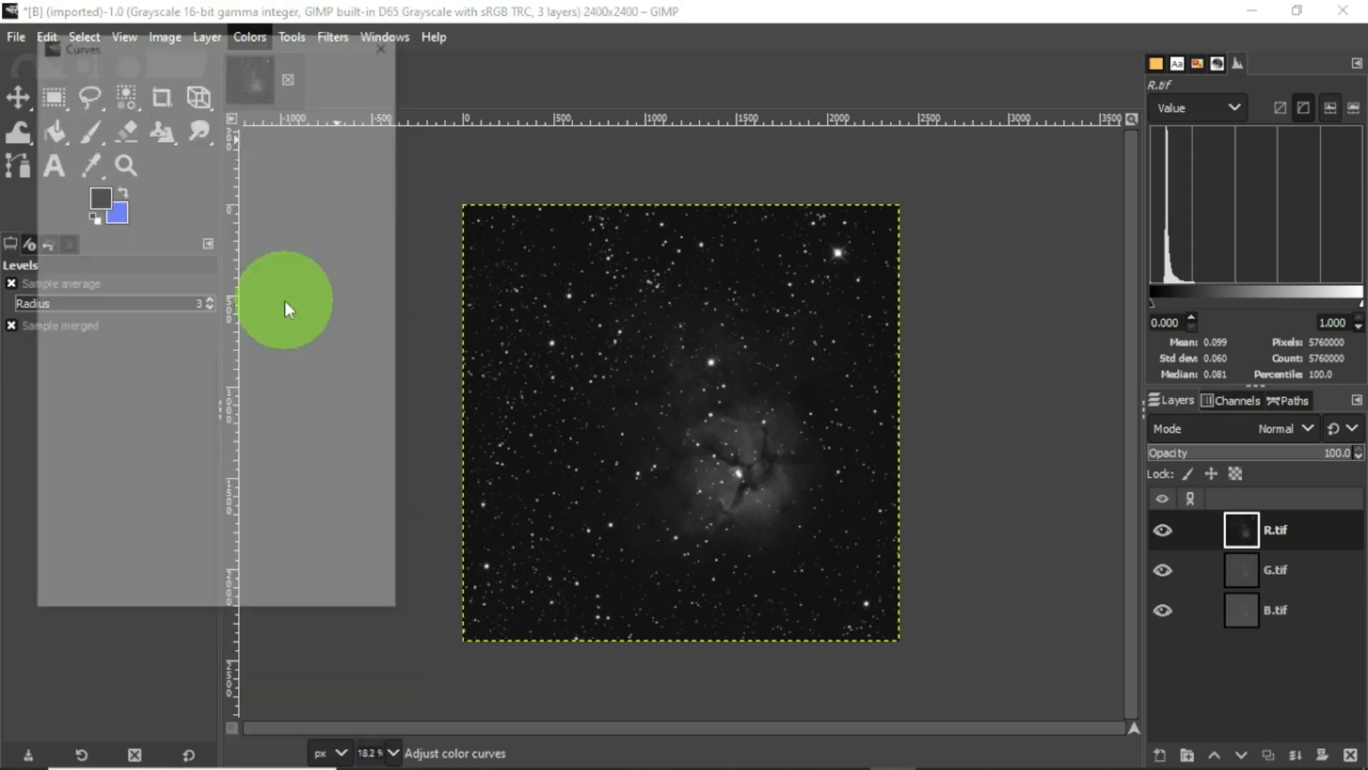
left_click_drag(234, 307, 149, 251)
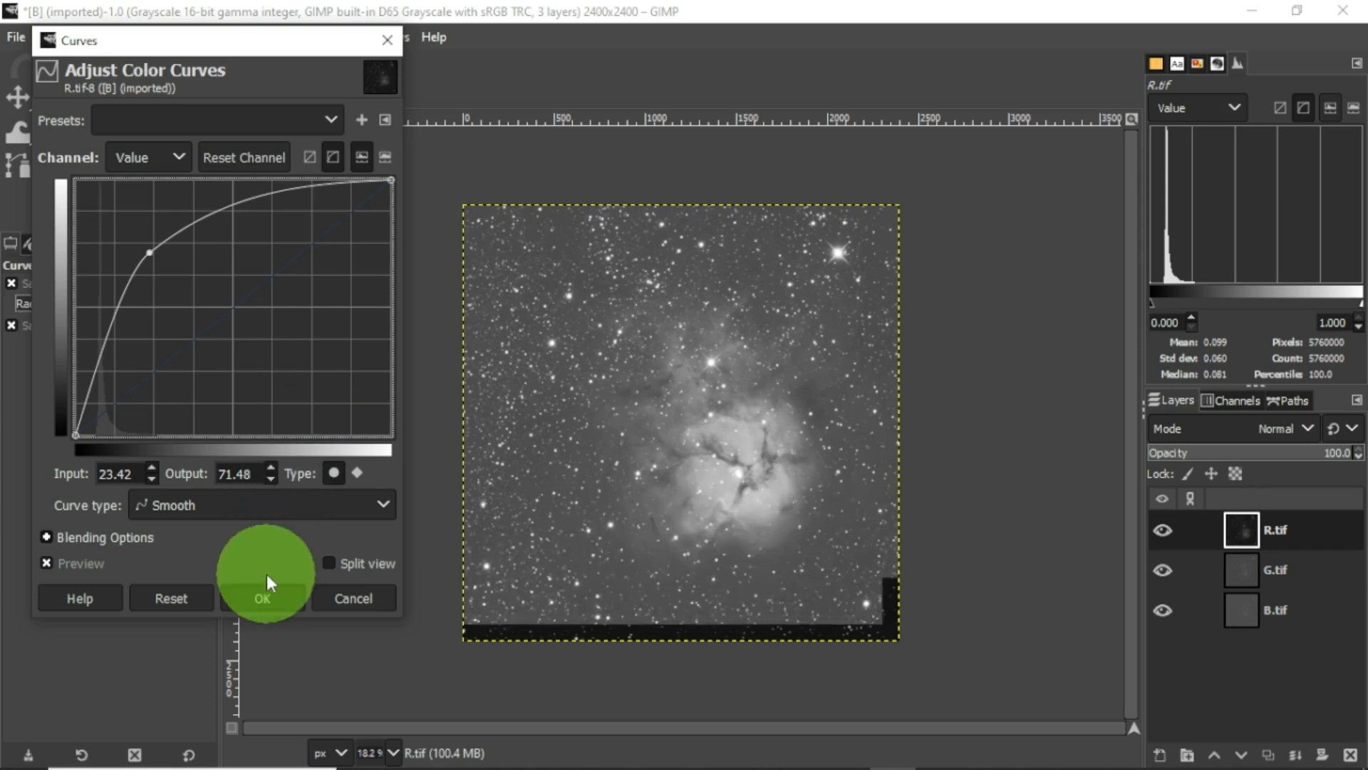
left_click(268, 600)
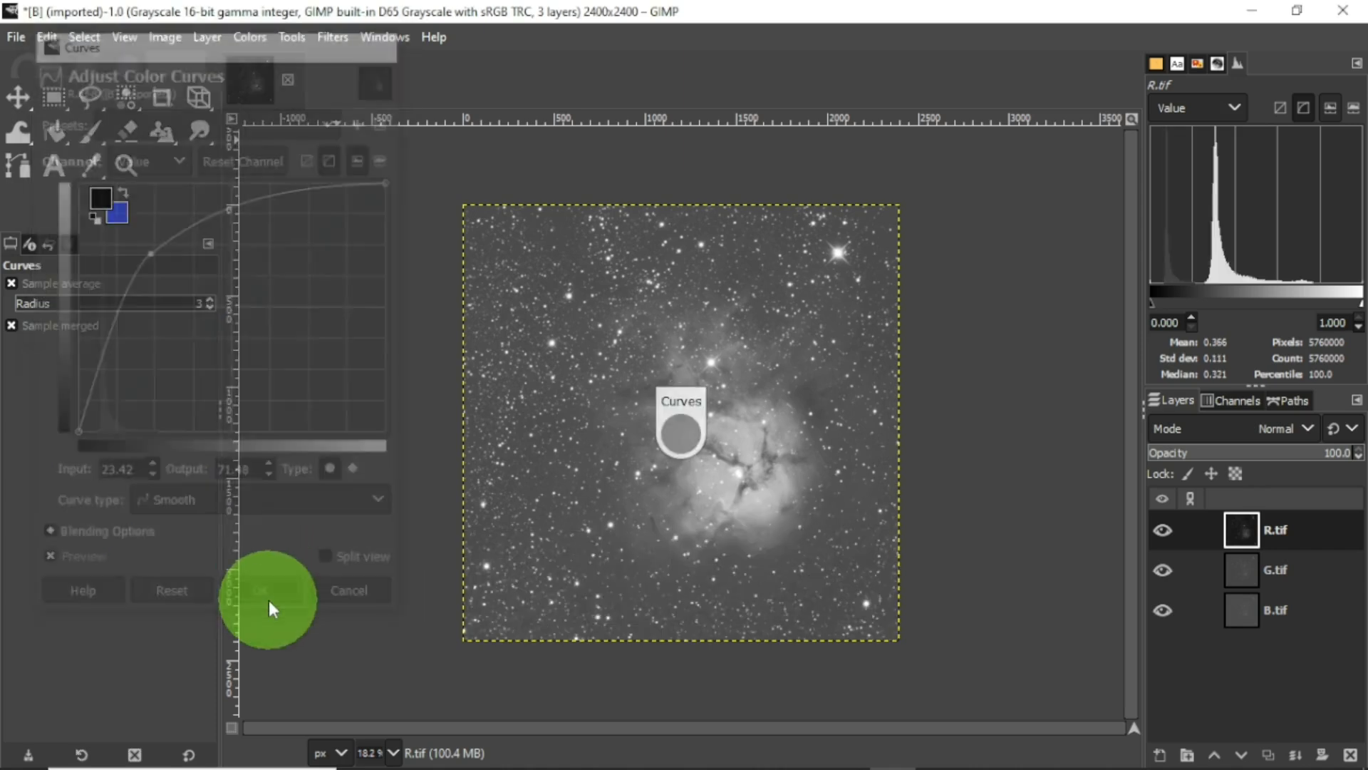
- Apply Levels to the R.tif layer again with the black input level at 23.94
left_click(250, 37)
left_click(275, 270)
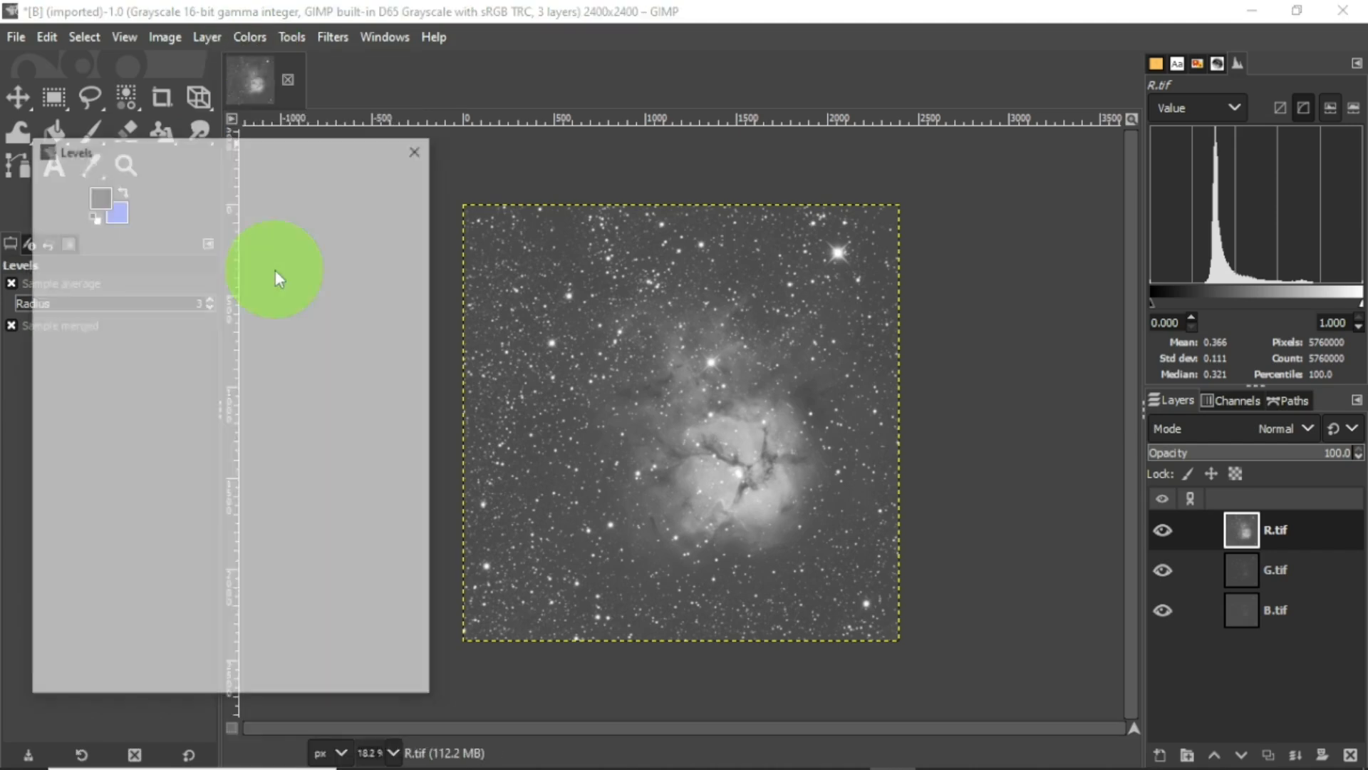
left_click_drag(76, 386, 156, 392)
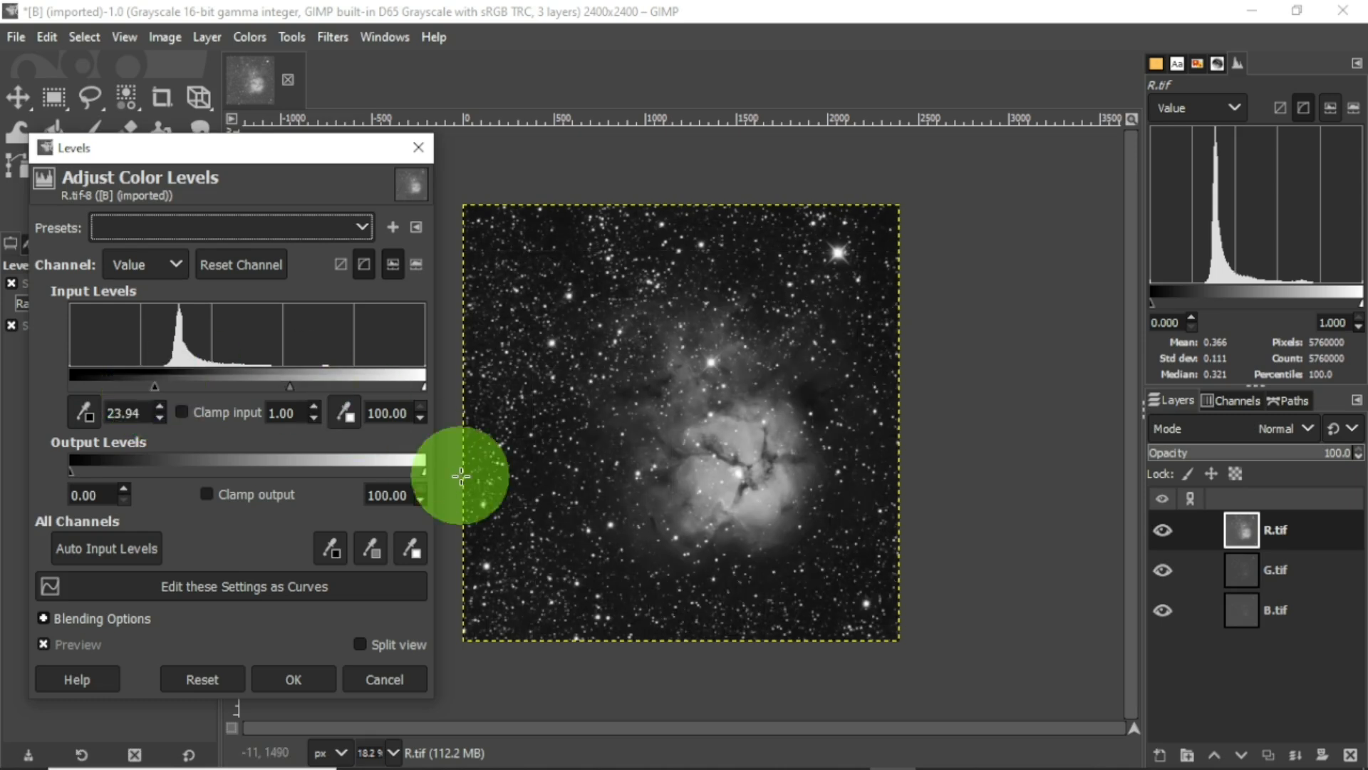
left_click(298, 679)
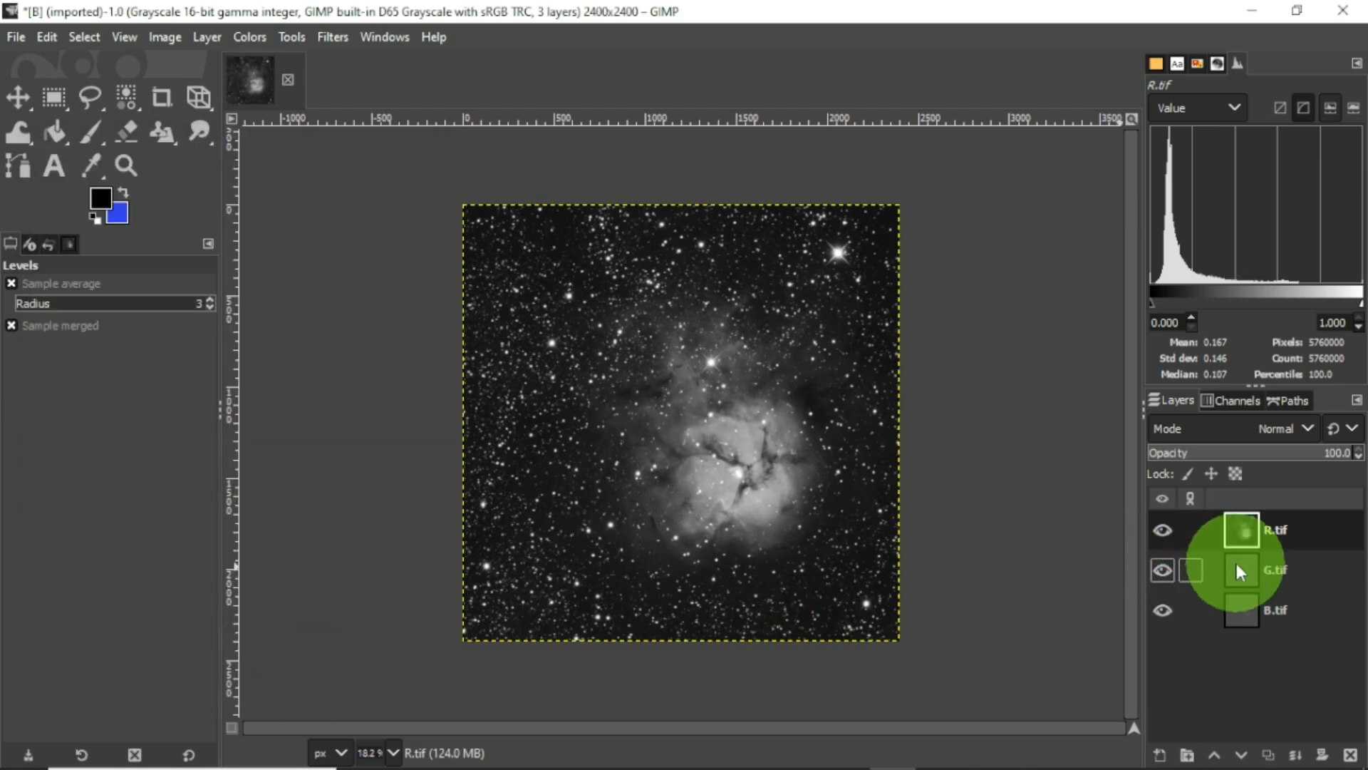
- Hide the R.tif layer and brighten the G.tif layer with Curves, raising input 17.41 to output 71.48
left_click(1163, 531)
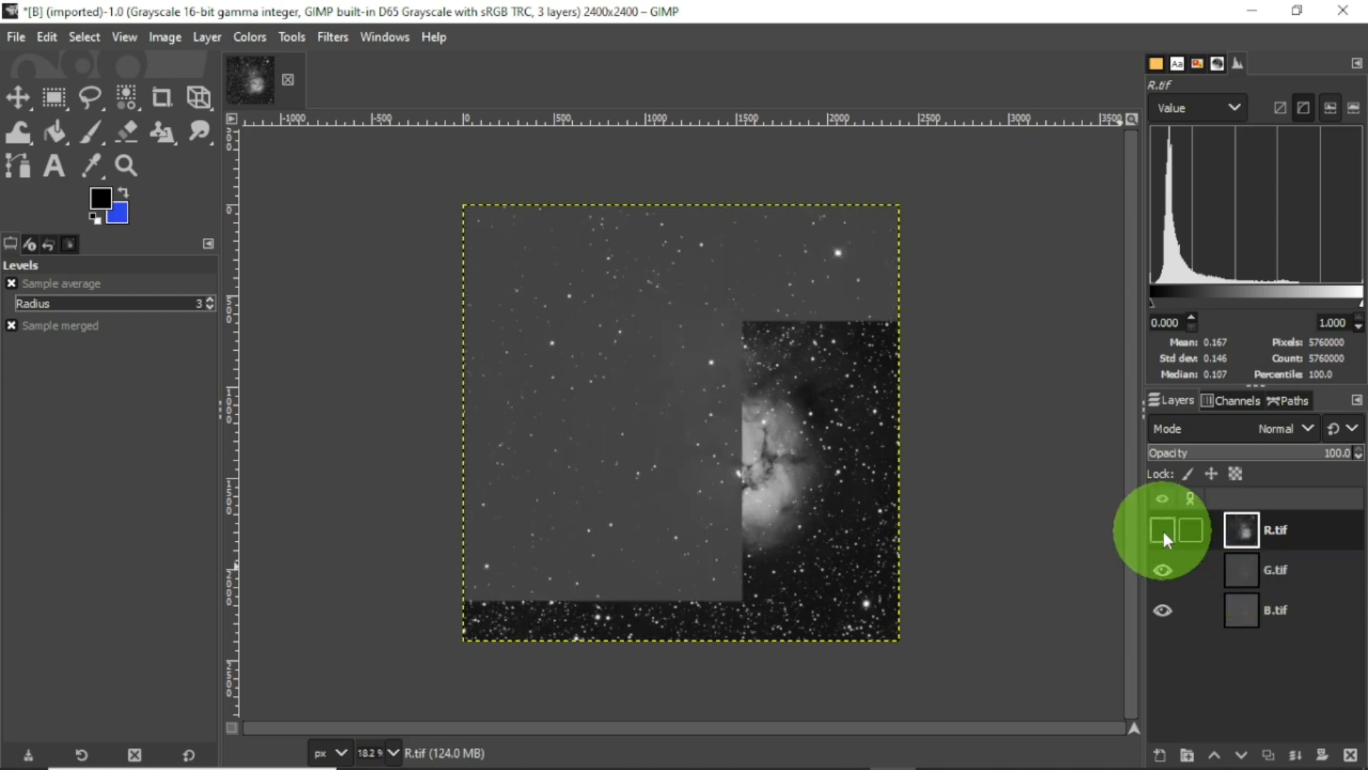
left_click(1246, 570)
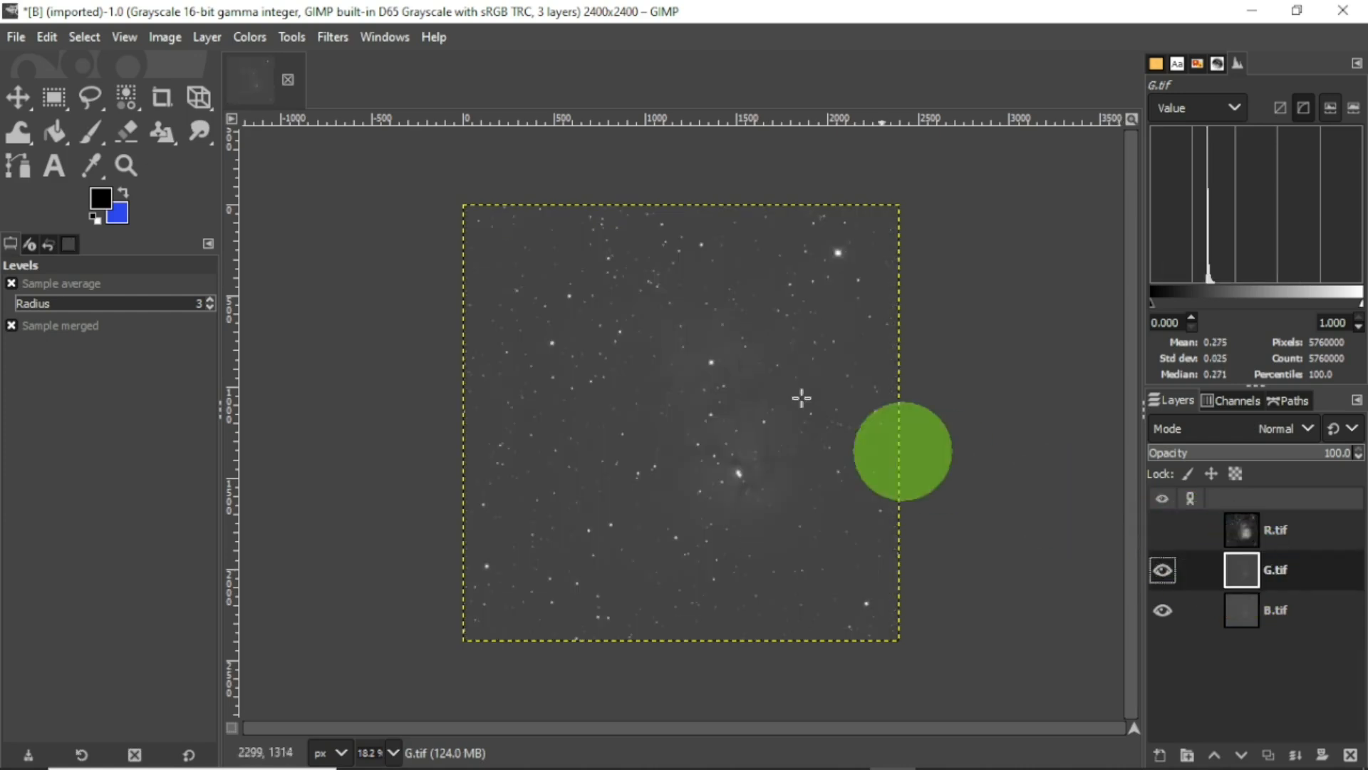
left_click(253, 40)
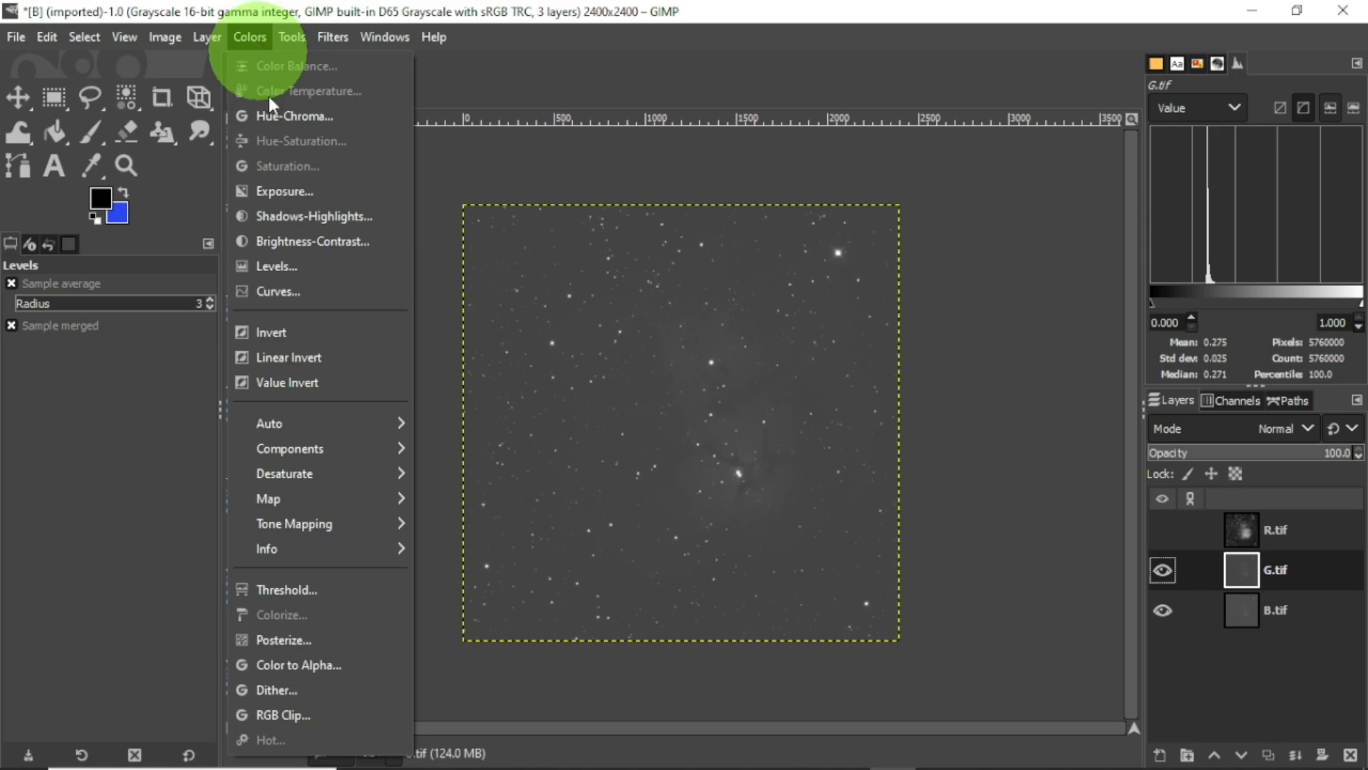
left_click(299, 294)
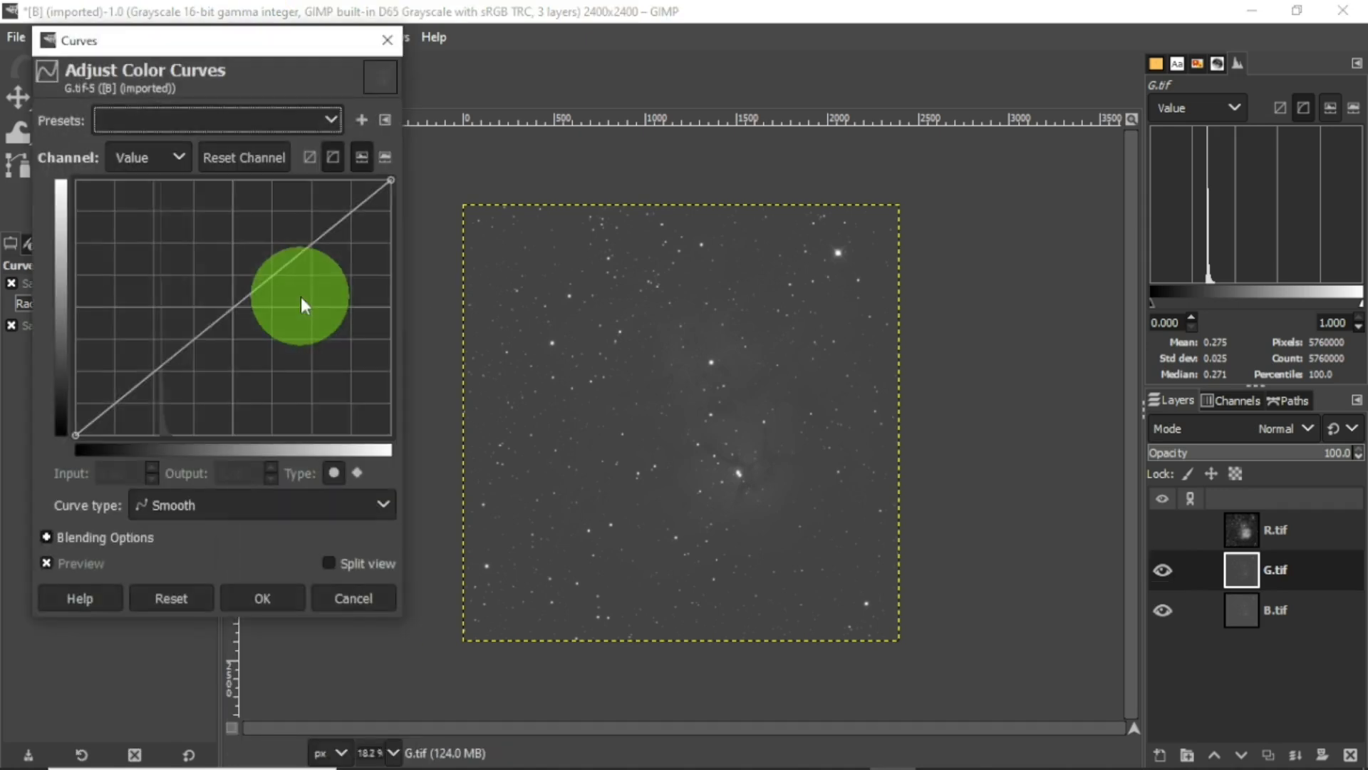
left_click_drag(229, 296, 130, 251)
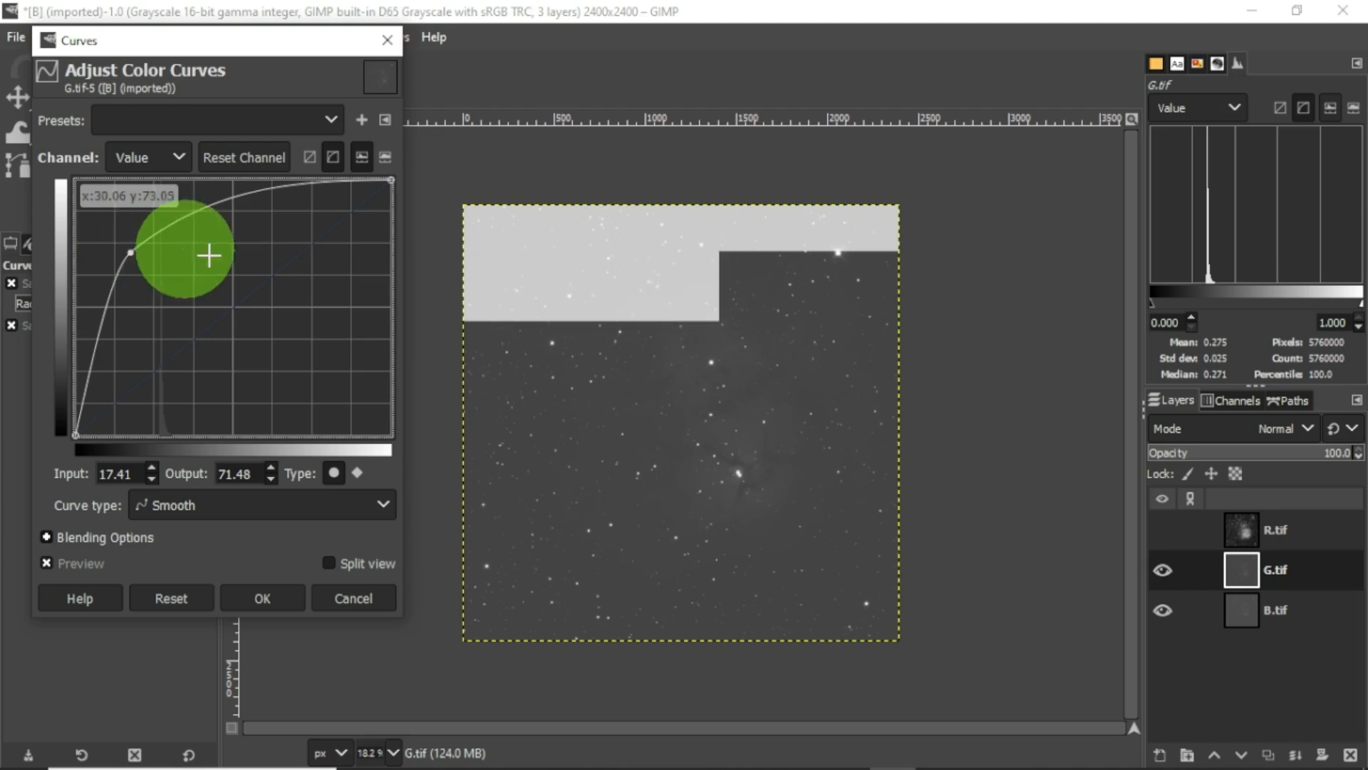
left_click(281, 593)
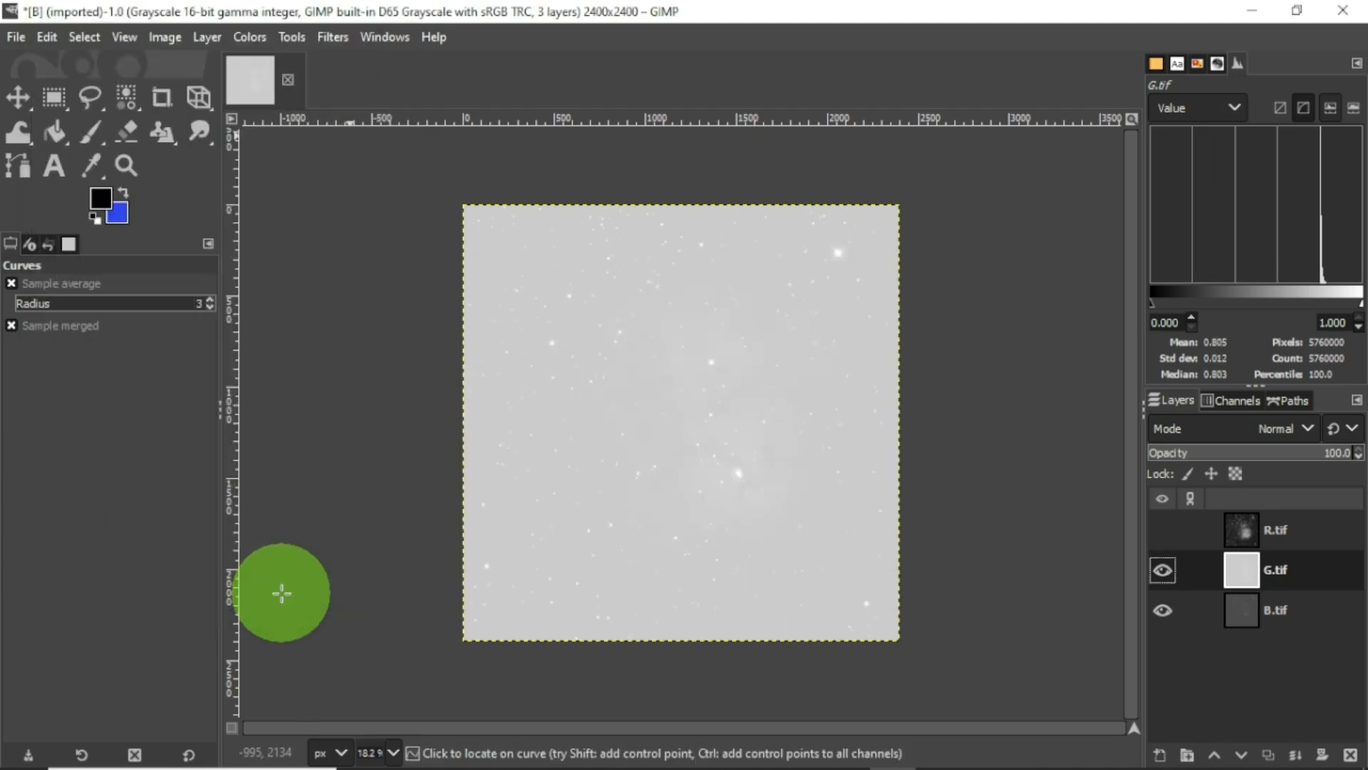
- Darken the G.tif layer's background with Levels, setting the black input level to 77.46
left_click(255, 37)
left_click(285, 267)
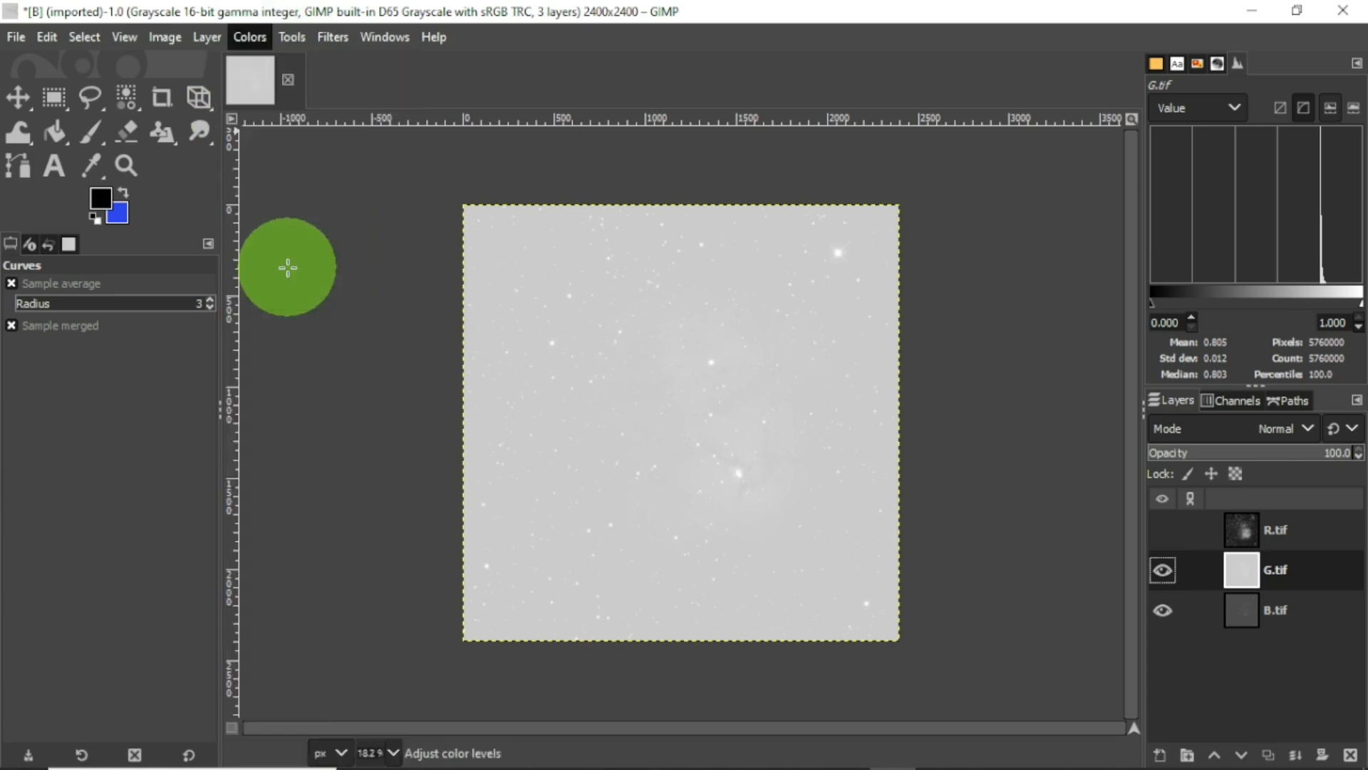
left_click_drag(76, 385, 345, 386)
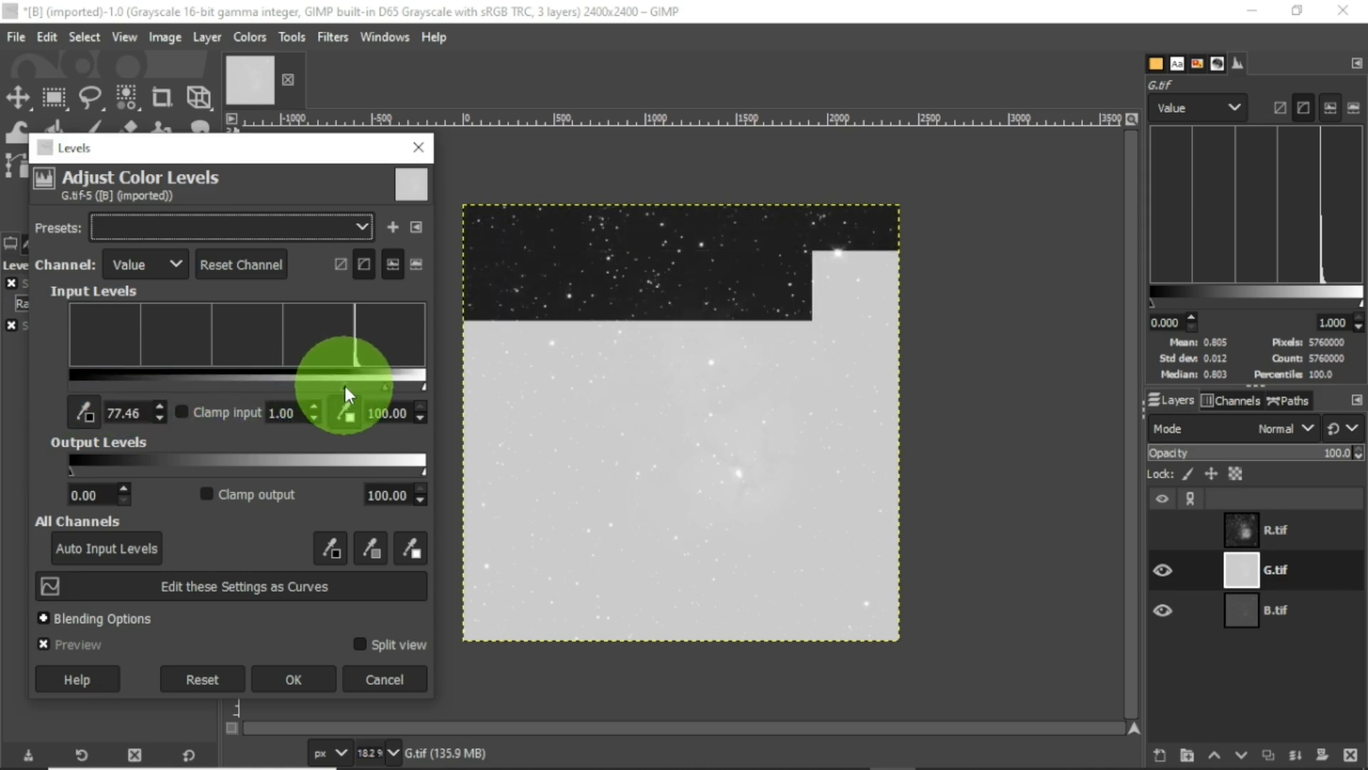
left_click(286, 681)
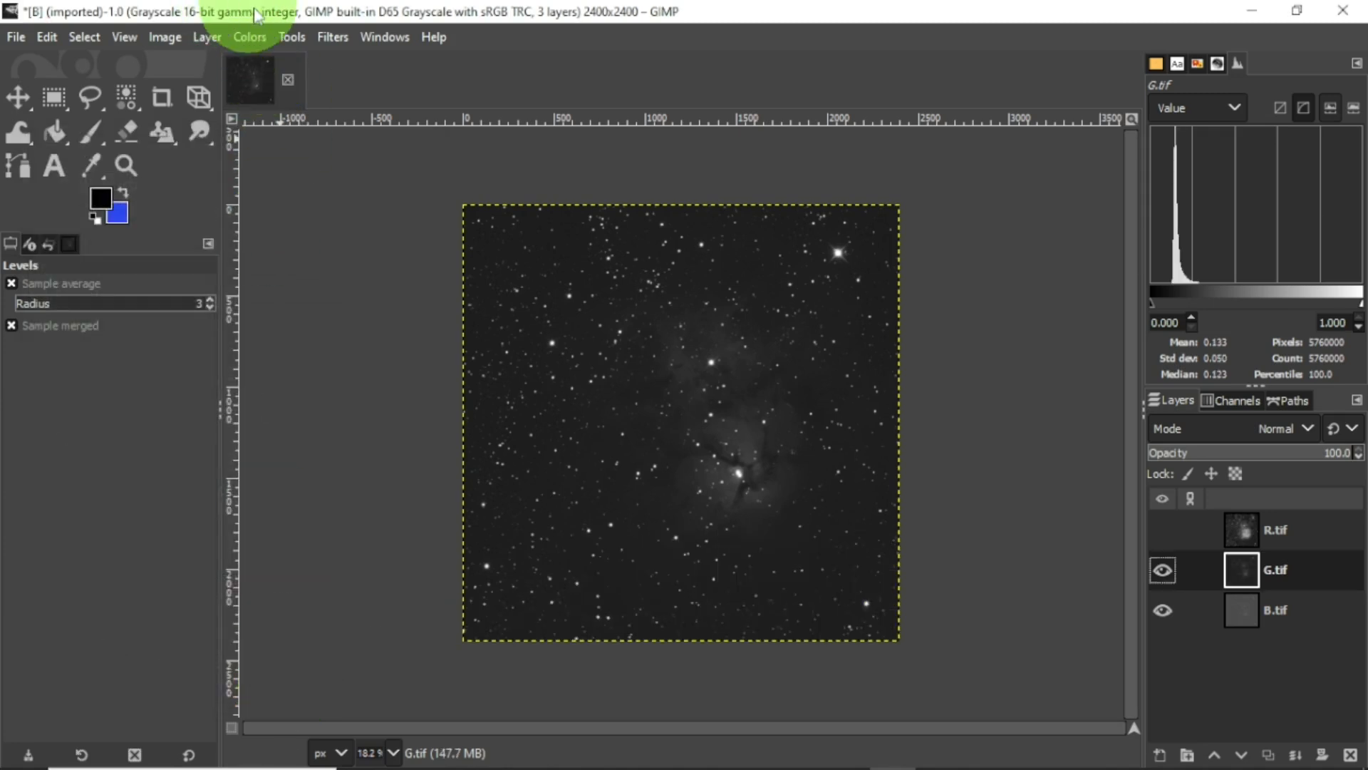
- Apply another Curves stretch to the G.tif layer, raising input 19.94 to output 70.70
left_click(251, 35)
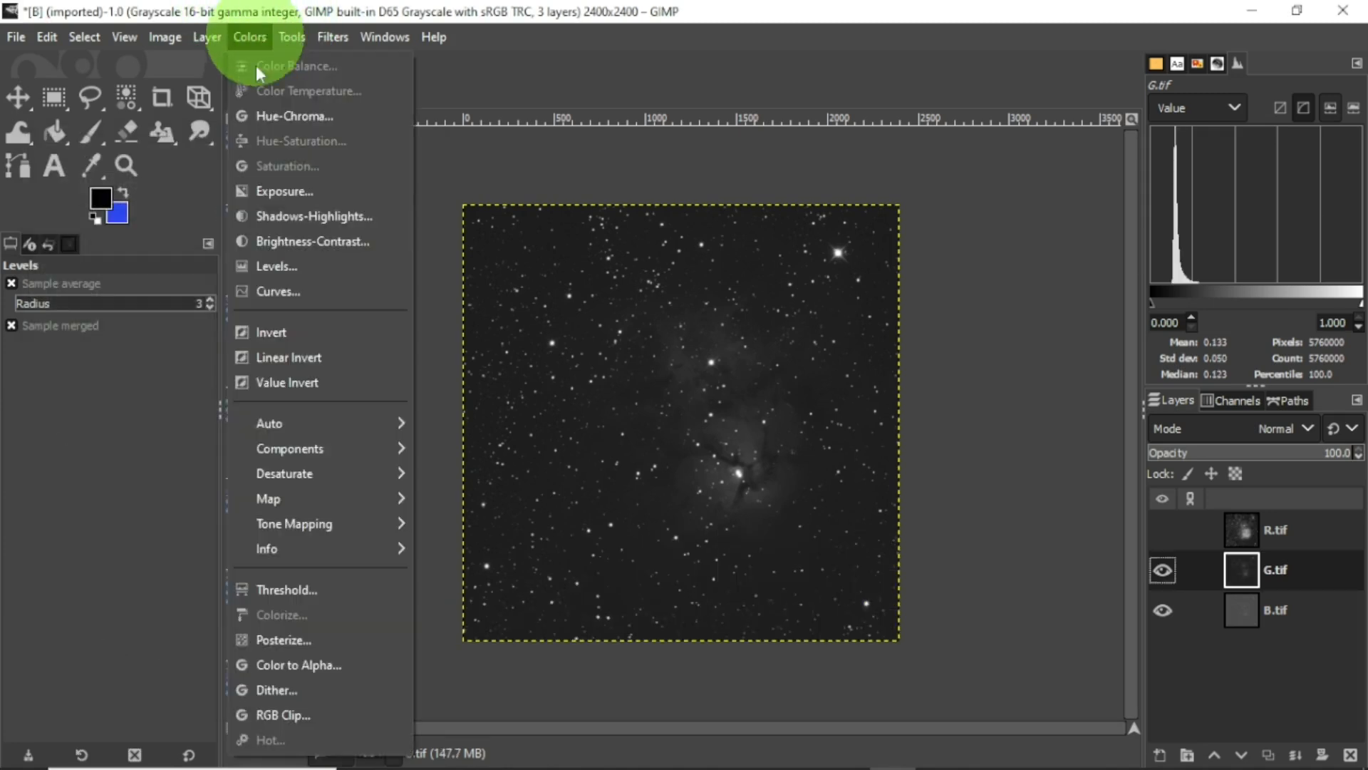
left_click(264, 292)
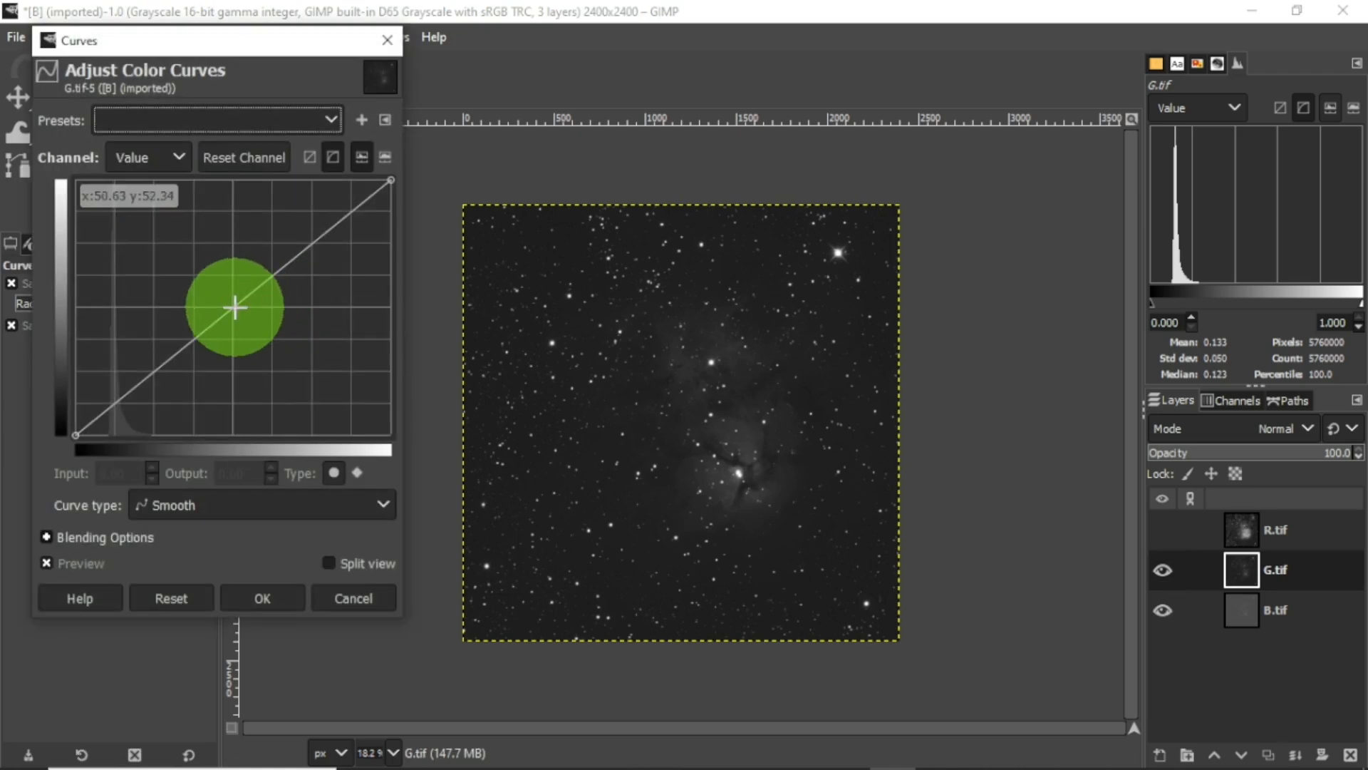
left_click_drag(231, 311, 139, 254)
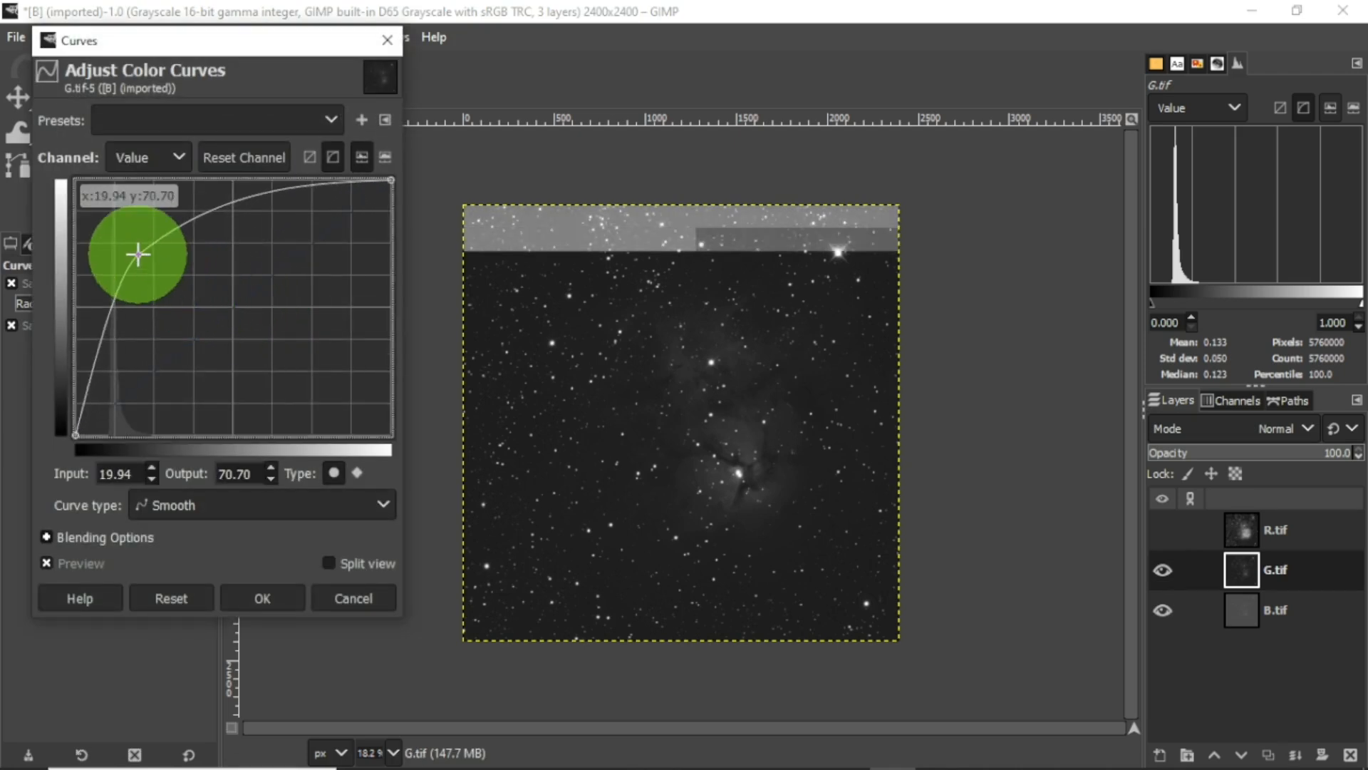
left_click(268, 600)
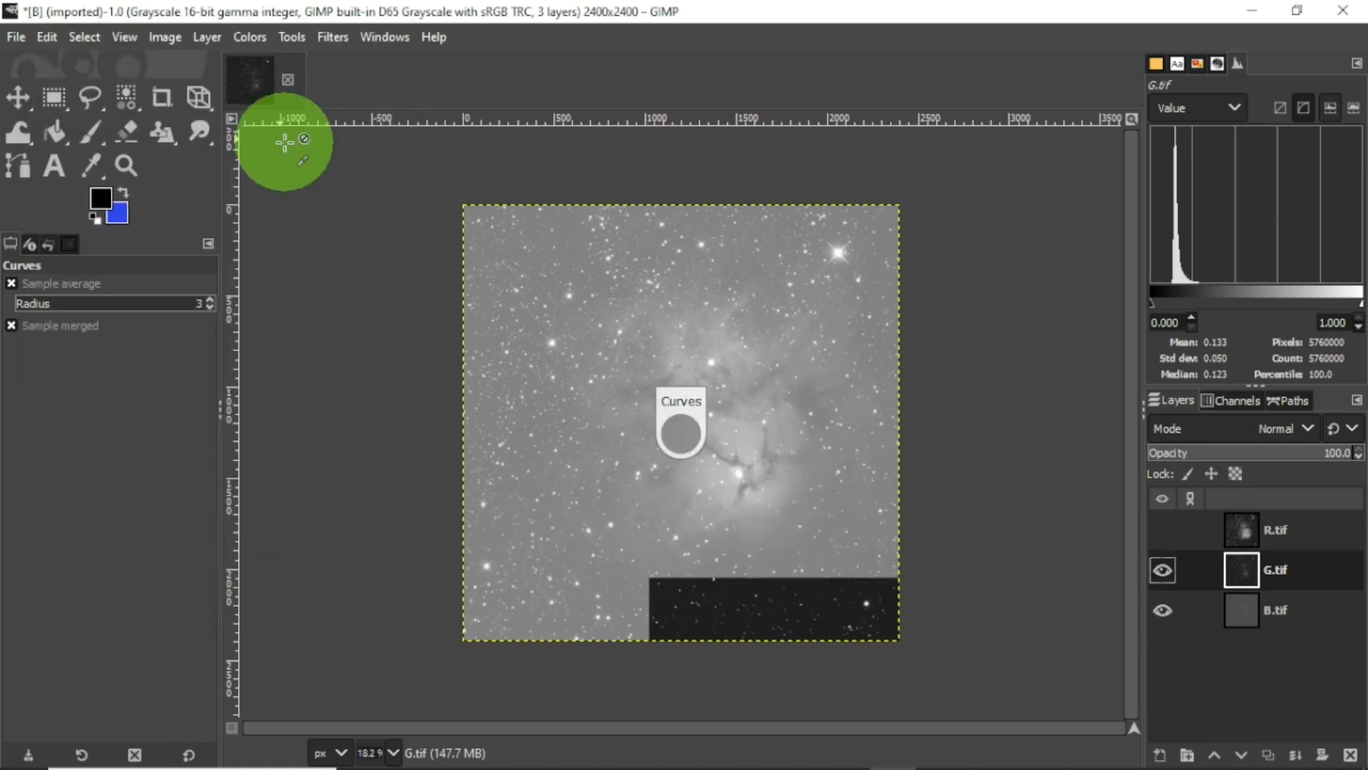
- Darken the G.tif layer again with Levels, setting the black input level to 45.35
left_click(254, 41)
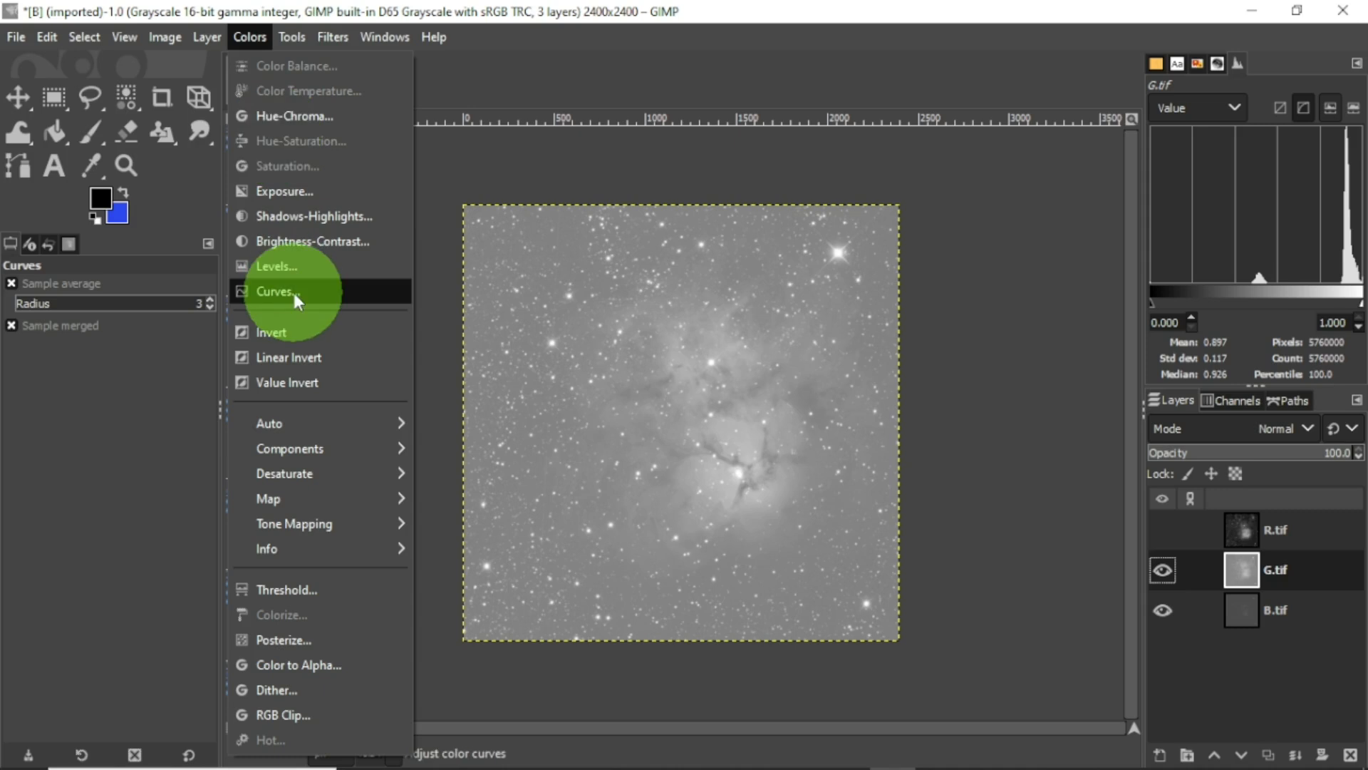
left_click(301, 271)
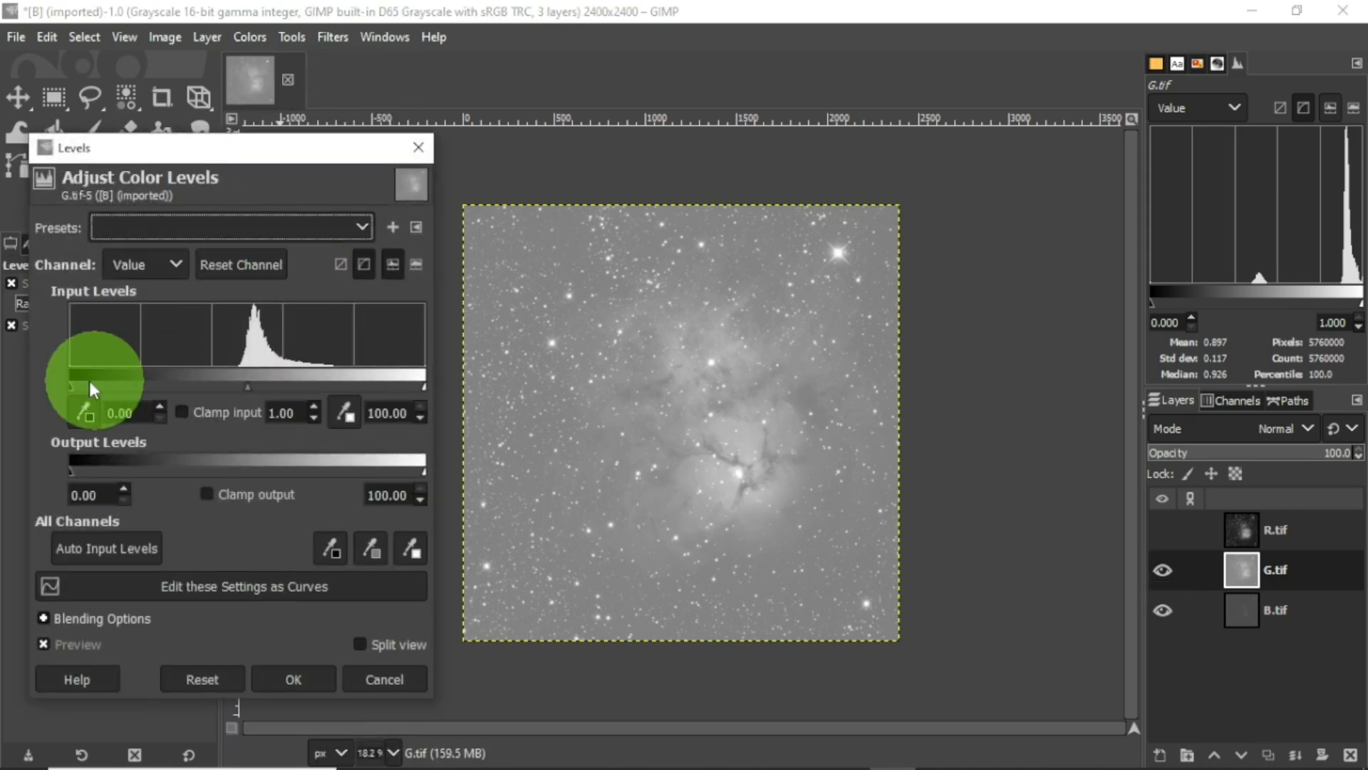
left_click_drag(68, 384, 231, 387)
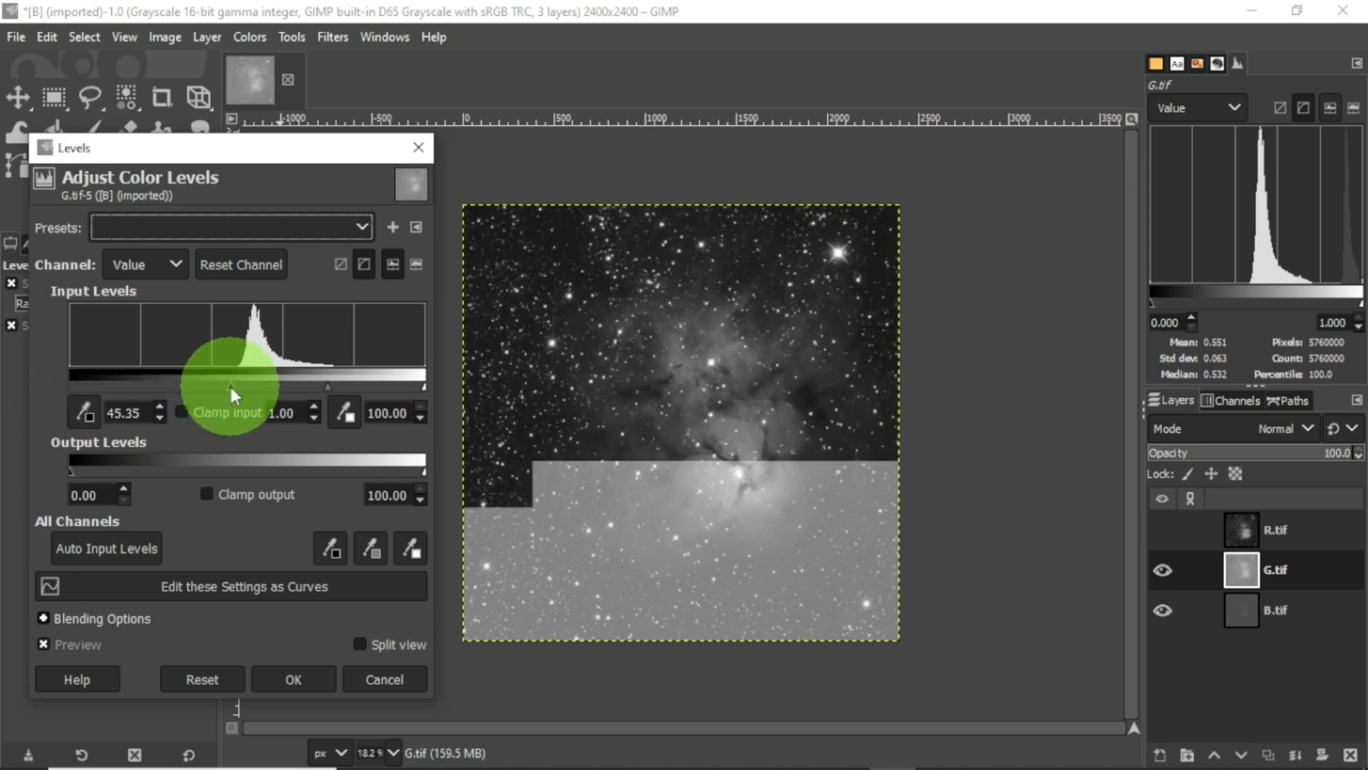
left_click(294, 679)
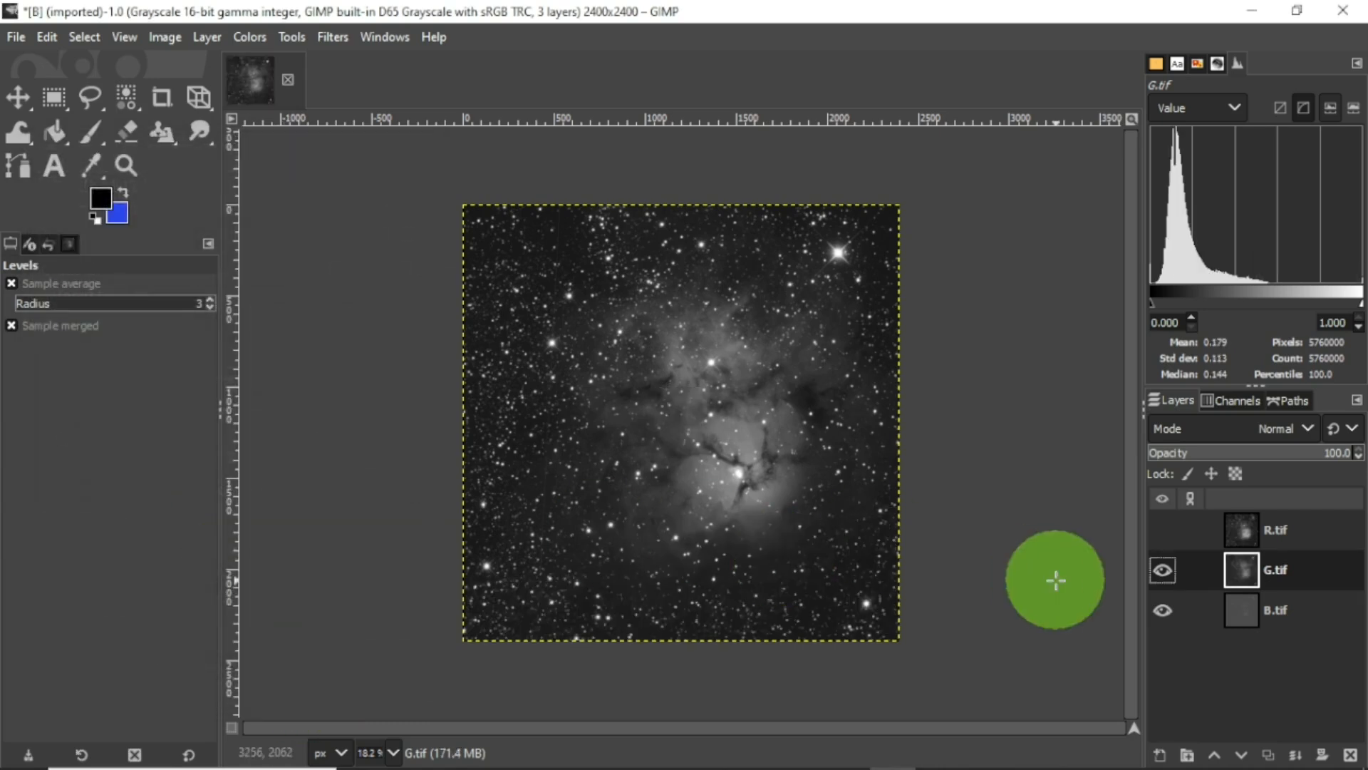
- Hide the G.tif layer and brighten the B.tif layer with Curves, raising input 22.47 to output 68.75
left_click(1155, 570)
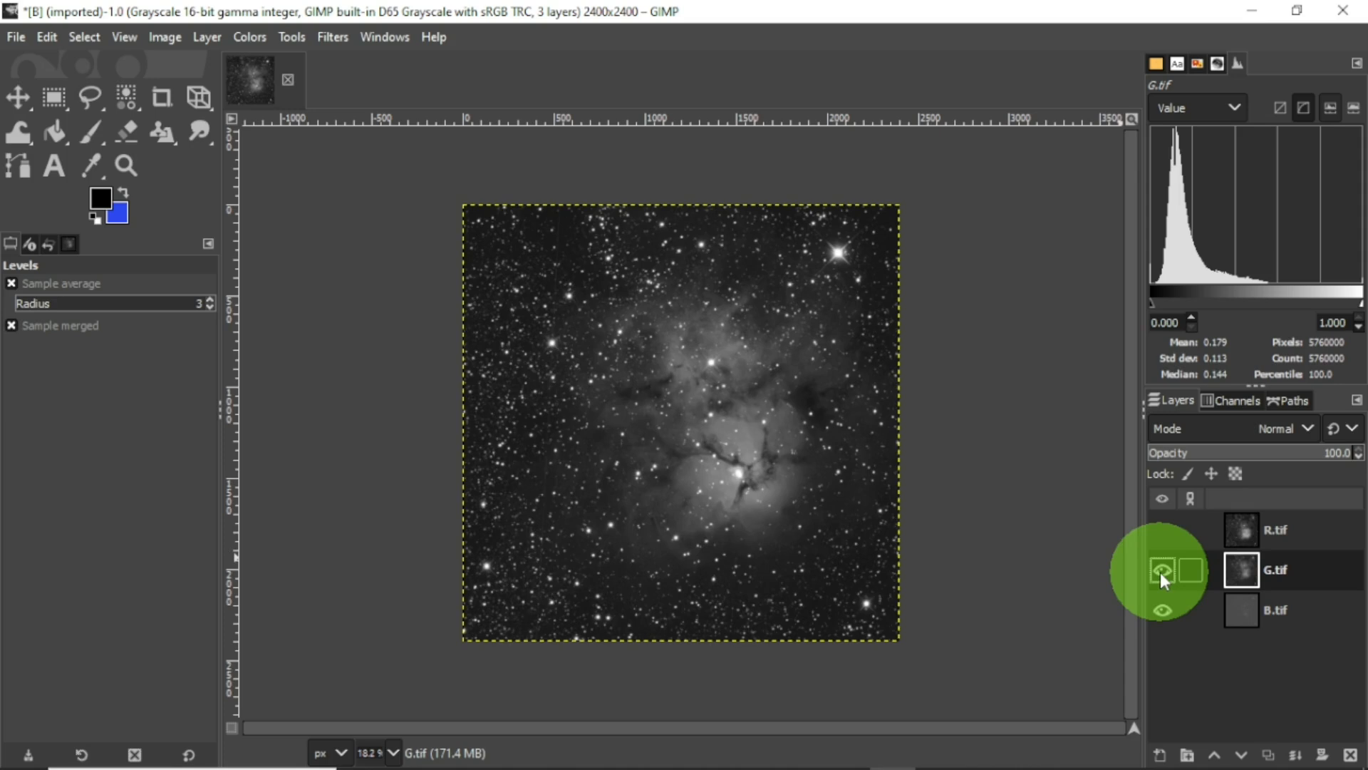
left_click(1245, 603)
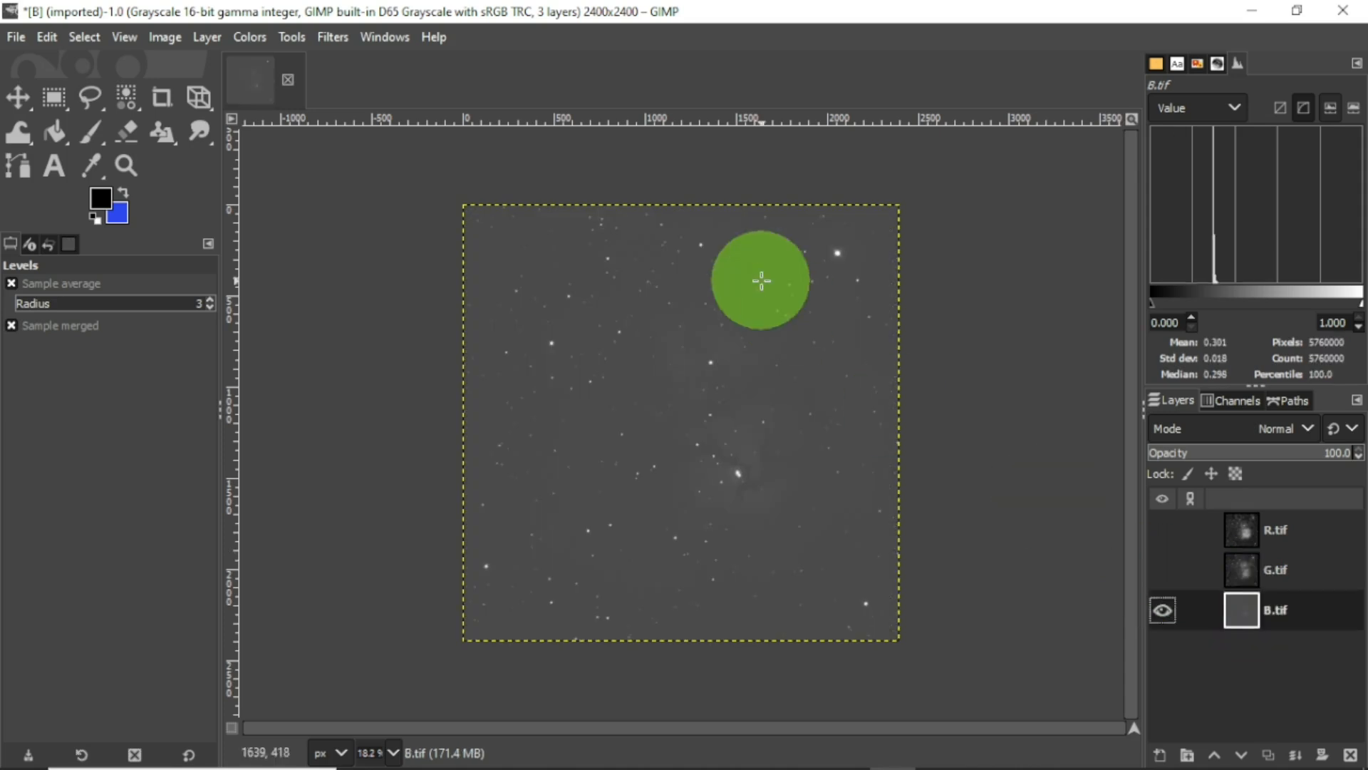
left_click(250, 37)
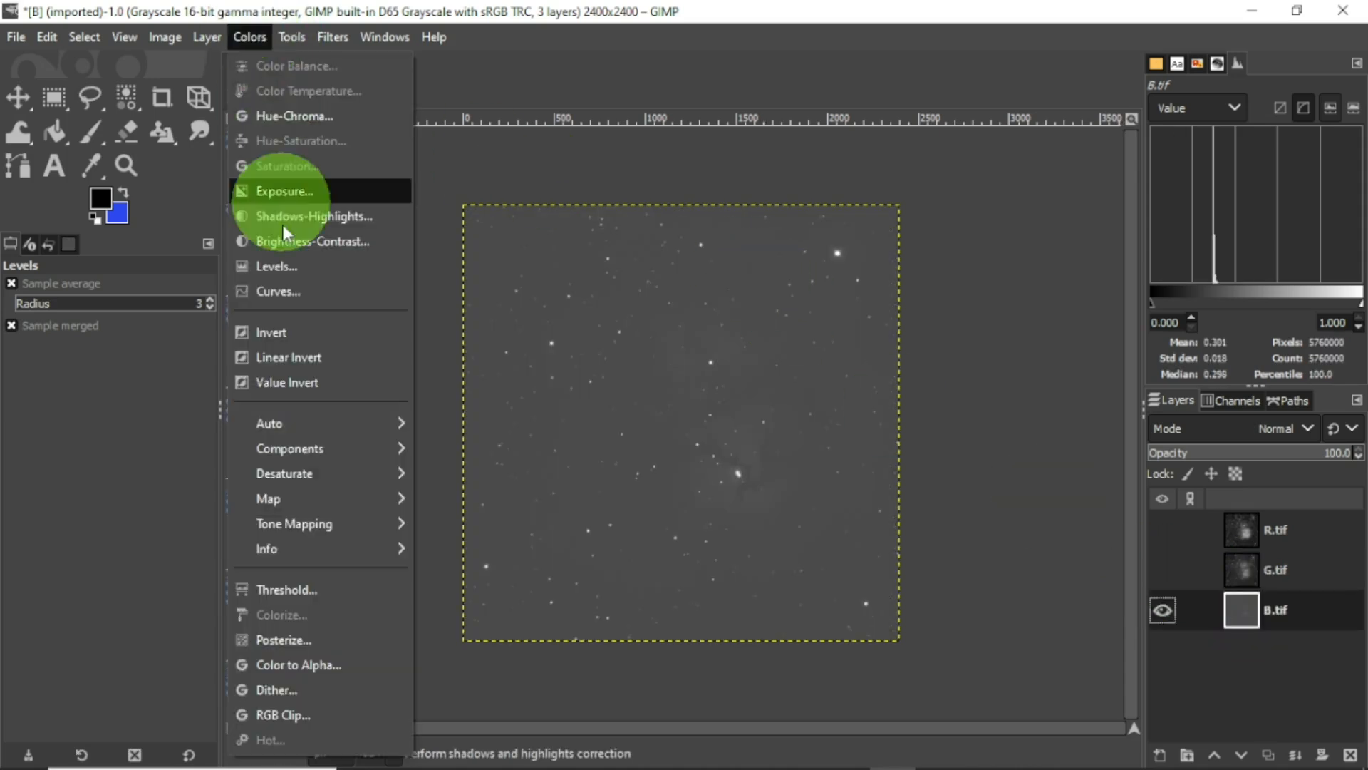
left_click(277, 290)
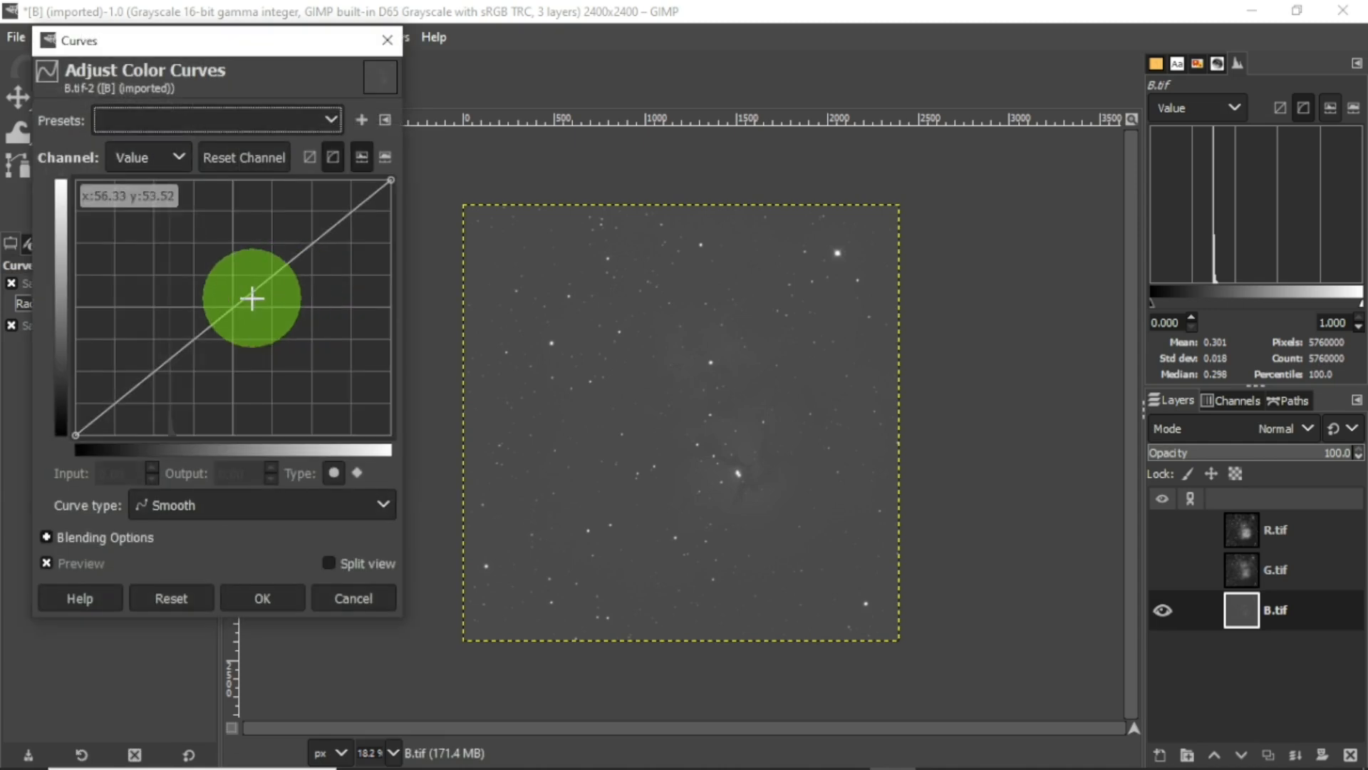
left_click_drag(231, 306, 146, 260)
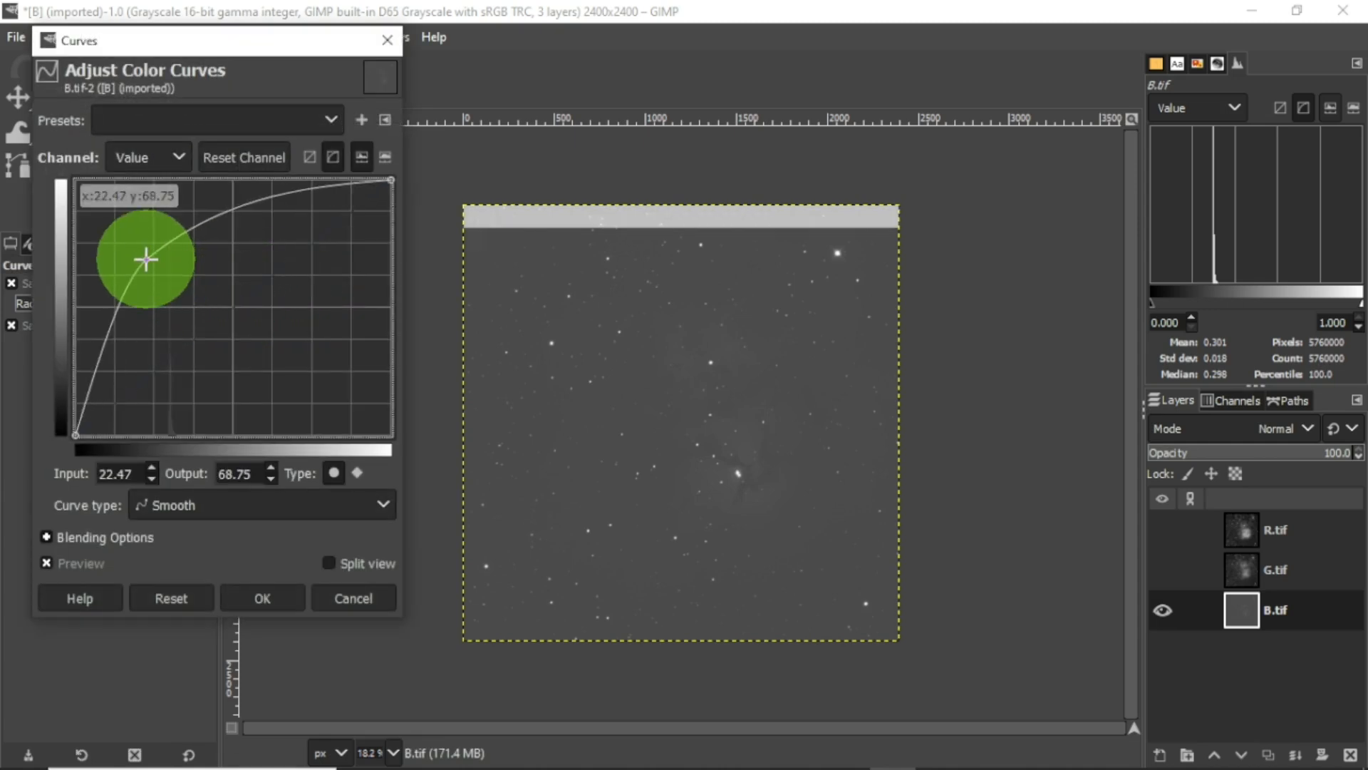
left_click(259, 594)
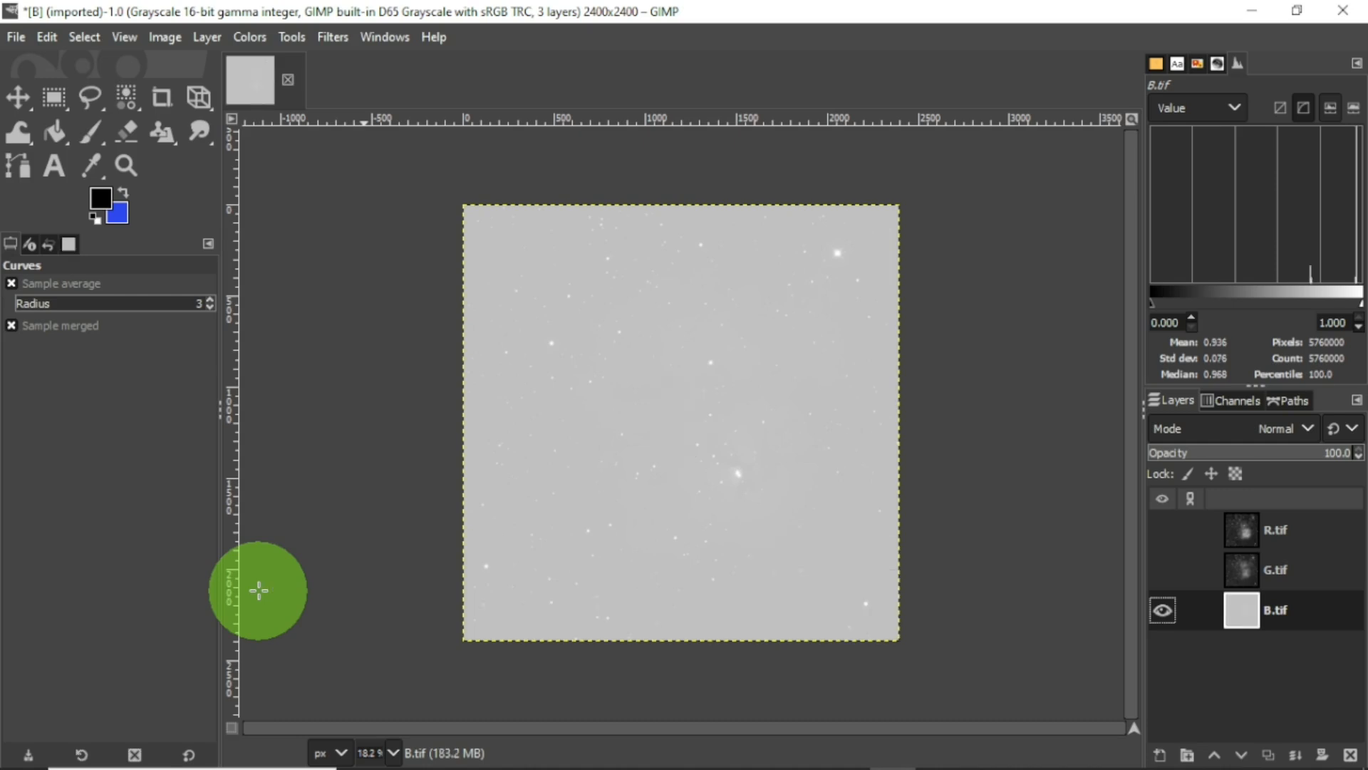
- Darken the B.tif layer's background with Levels, setting the black input level to 72.96
left_click(257, 37)
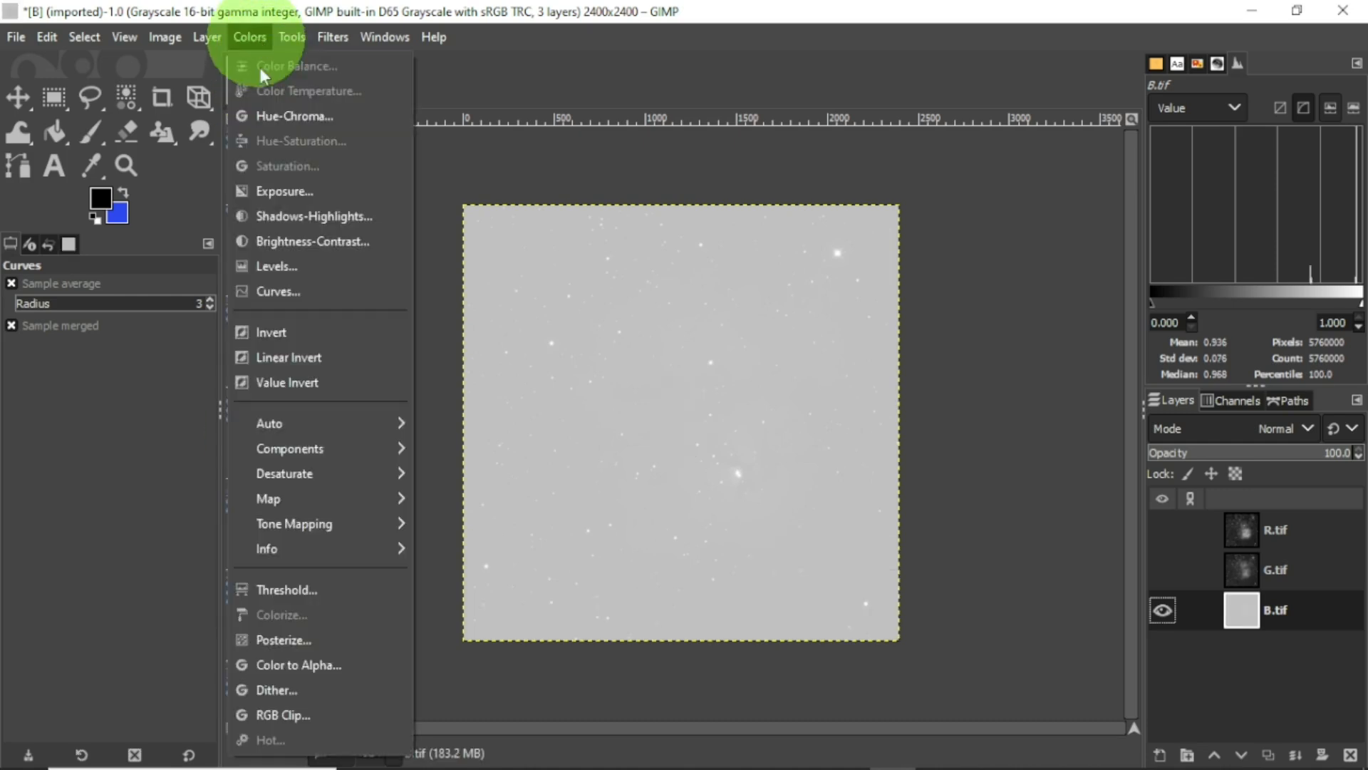
left_click(289, 265)
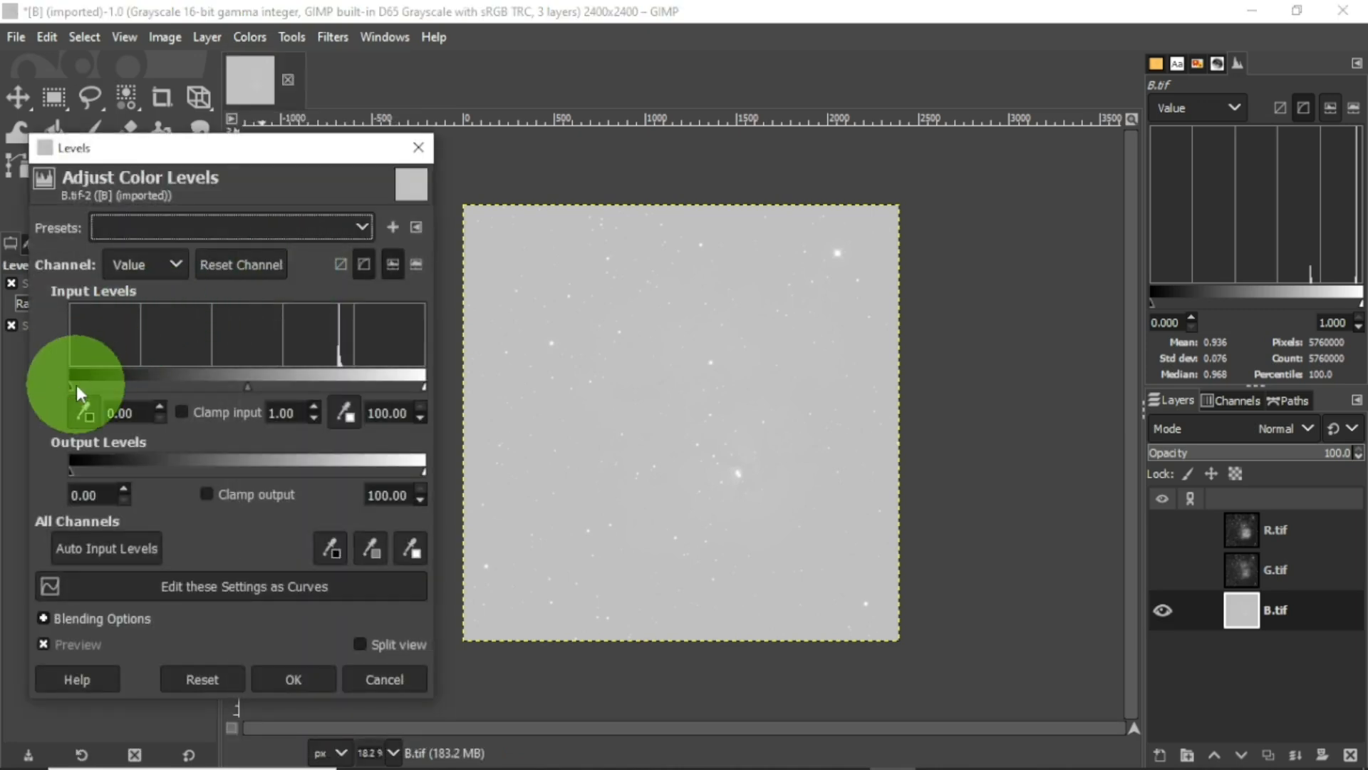
left_click_drag(155, 391, 328, 412)
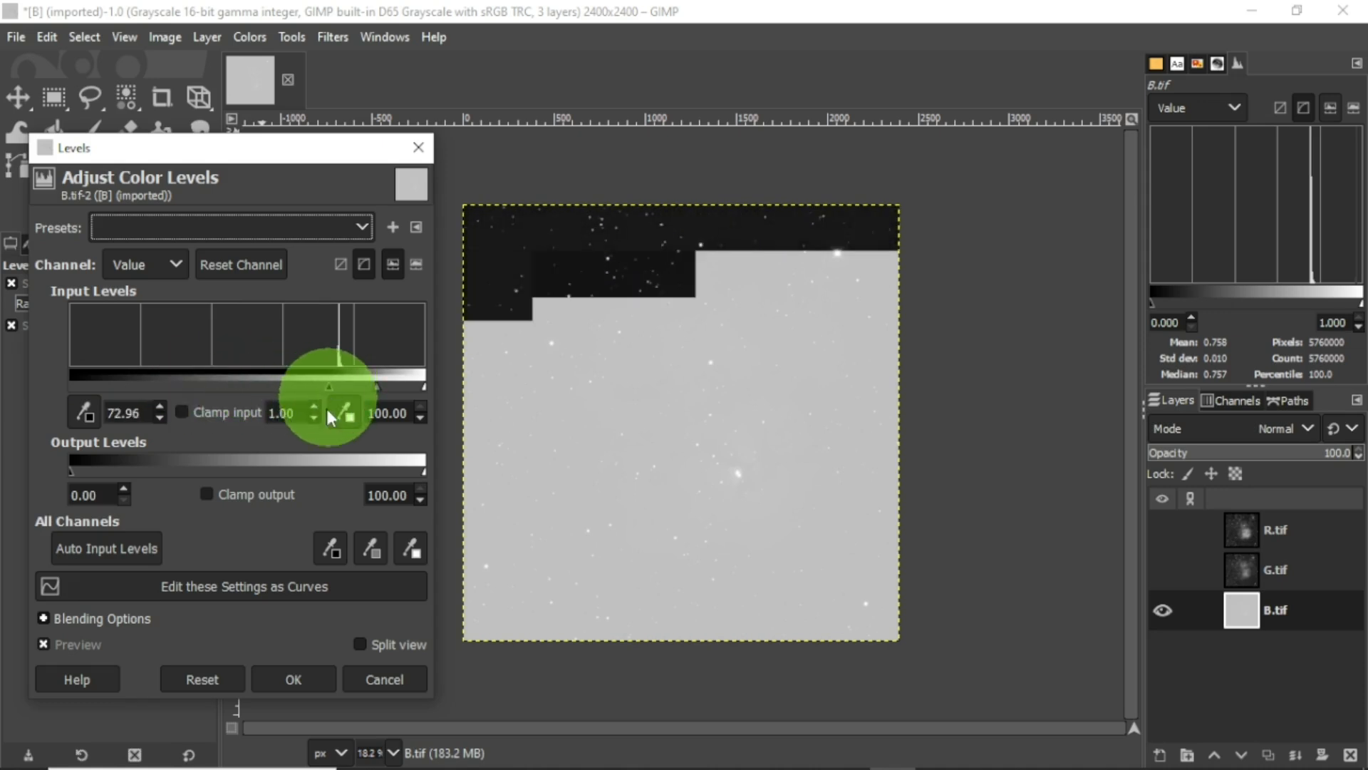
left_click(292, 678)
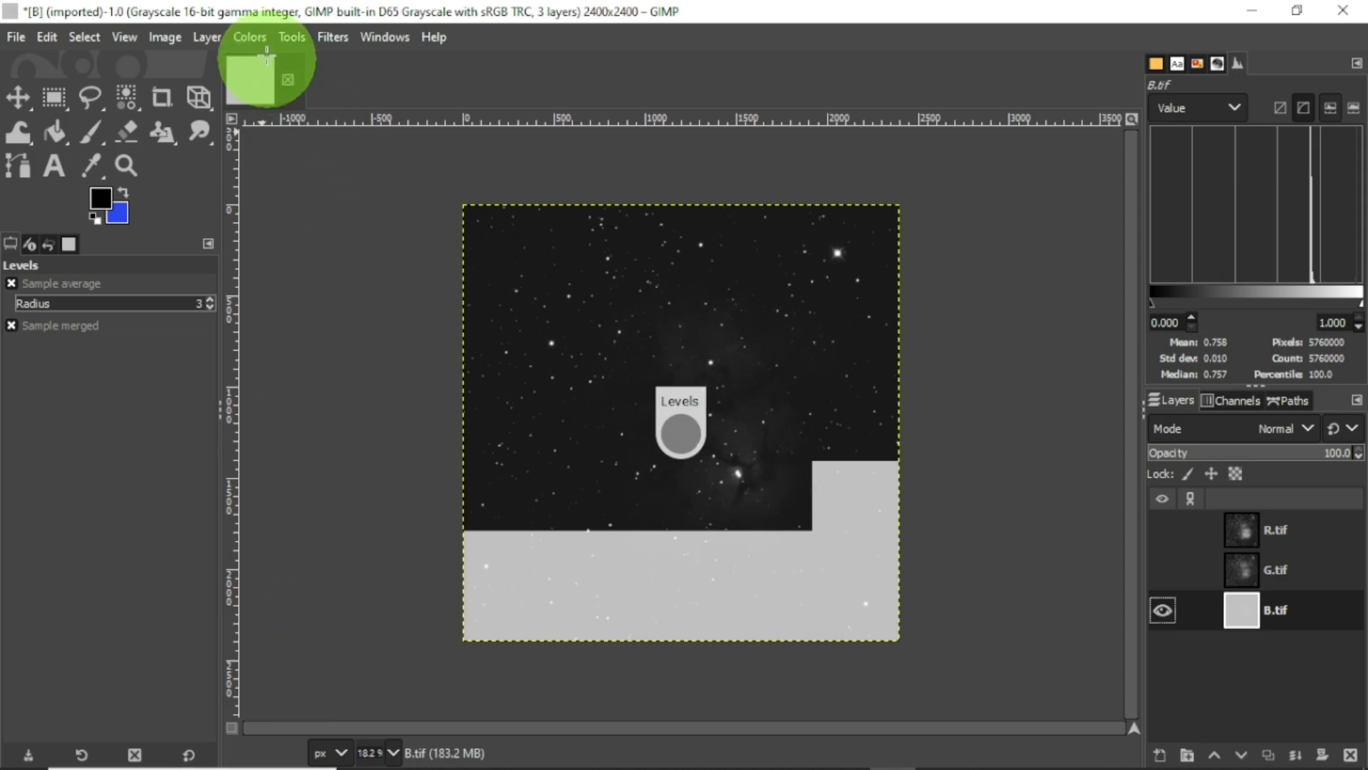
- Apply a second Curves stretch to the B.tif layer, raising input 23.73 to output 72.27
left_click(253, 37)
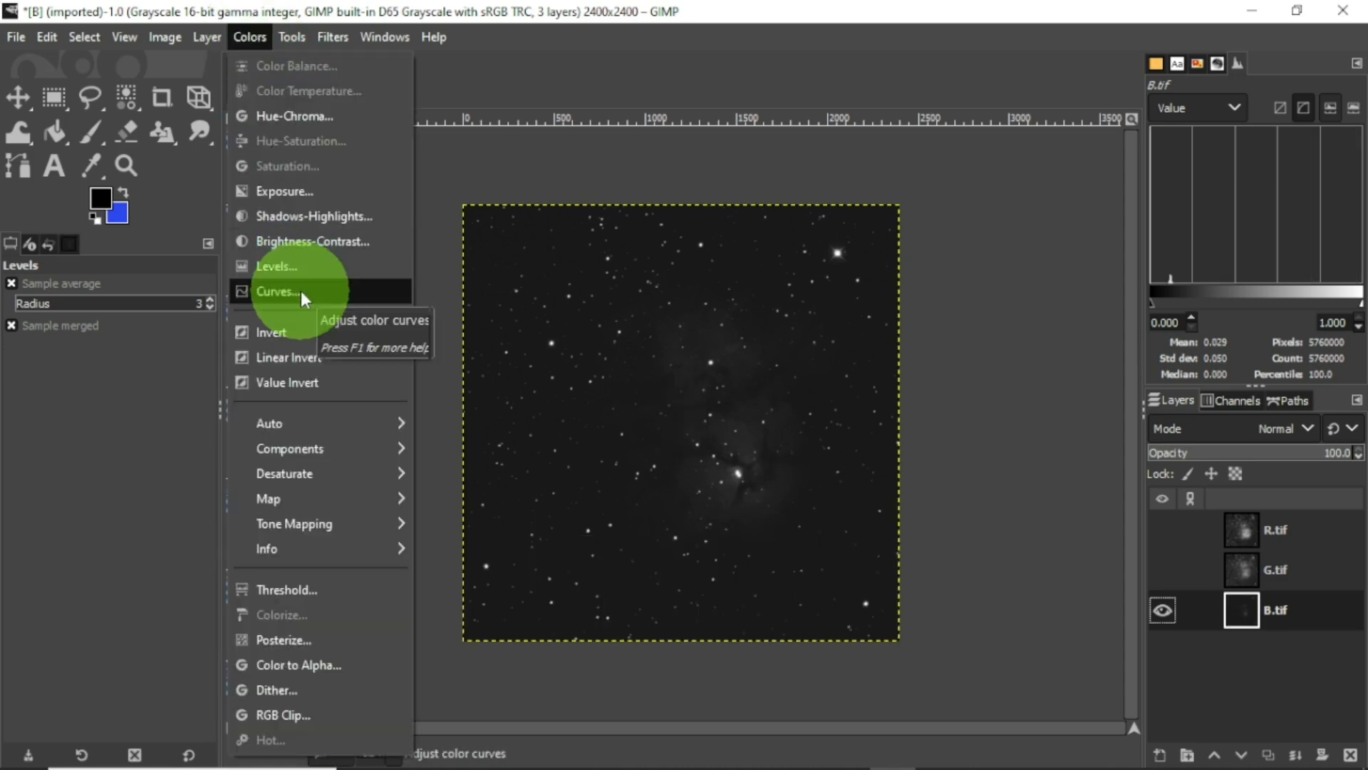
left_click(300, 291)
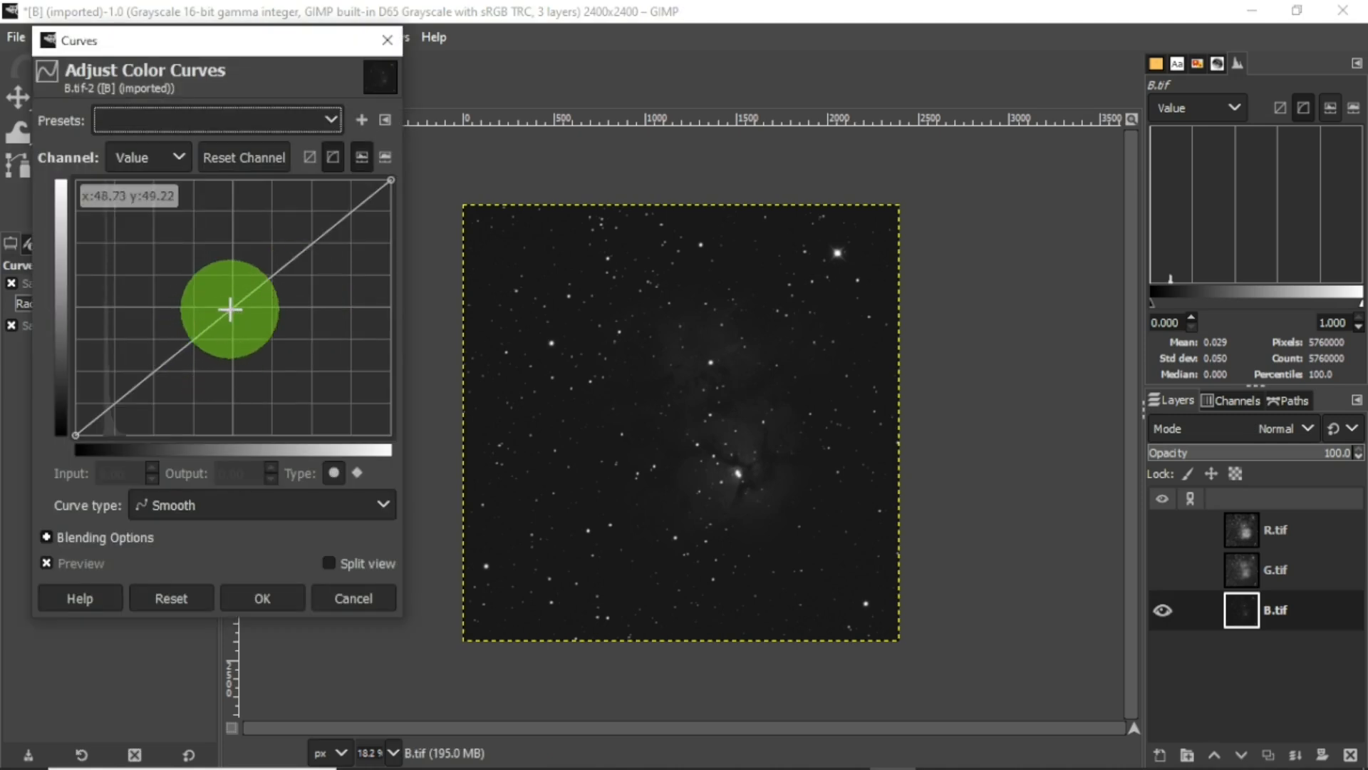
left_click_drag(230, 309, 151, 250)
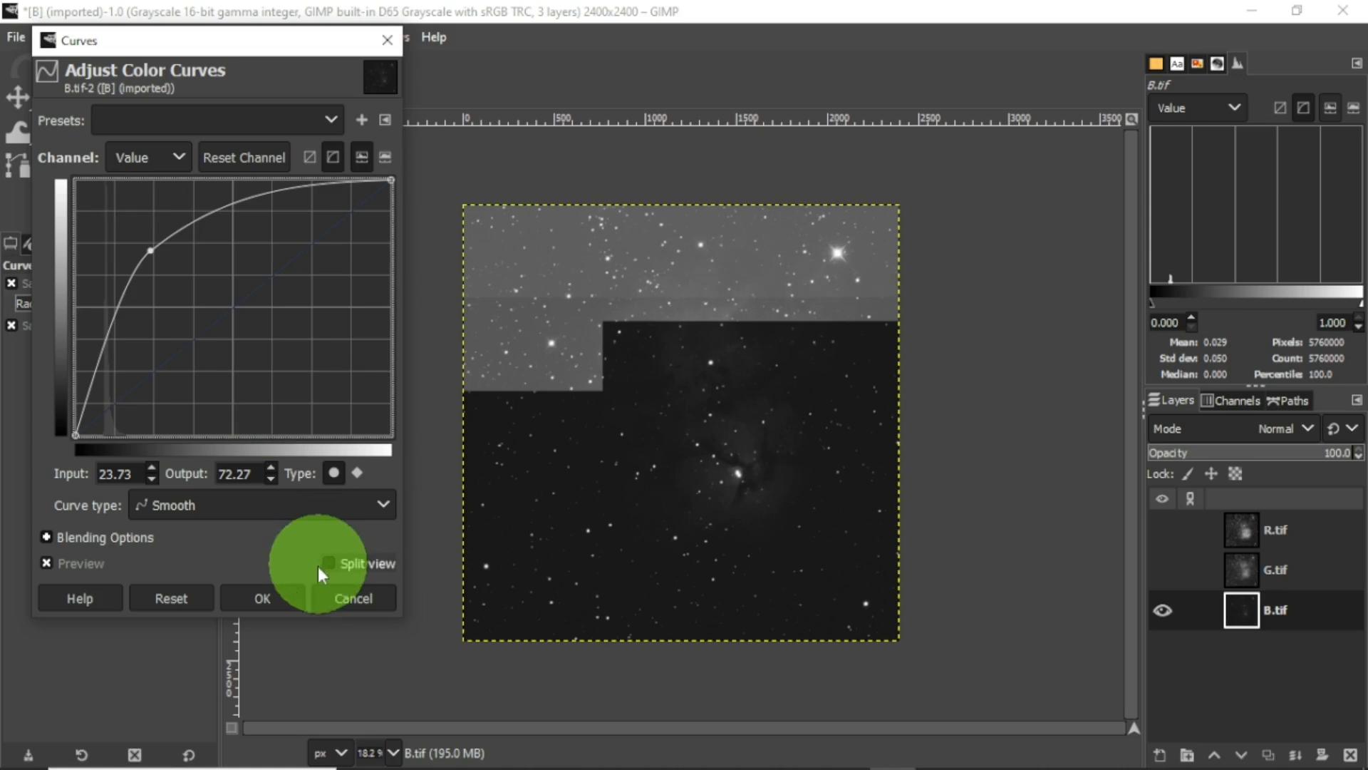
left_click(284, 595)
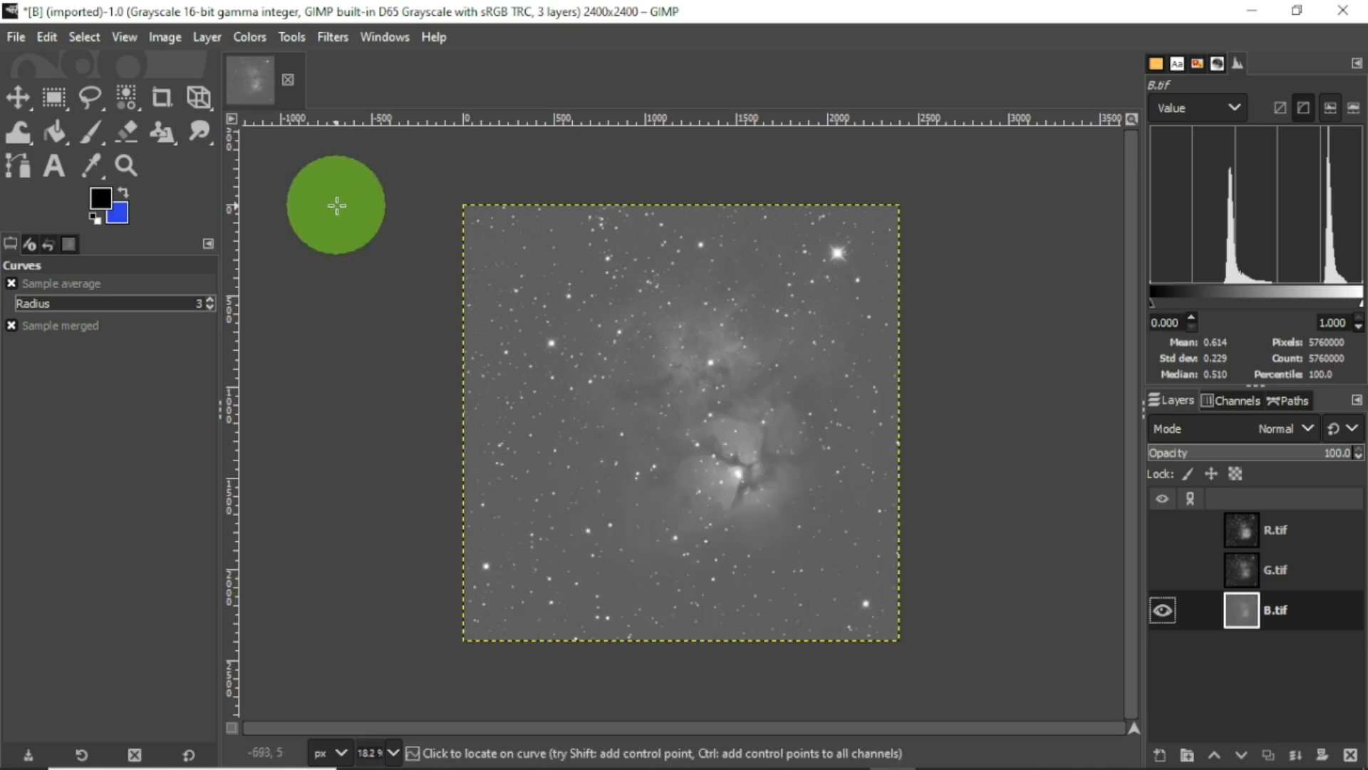
- Apply Levels to the B.tif layer again with the black input level at 32.68
left_click(260, 37)
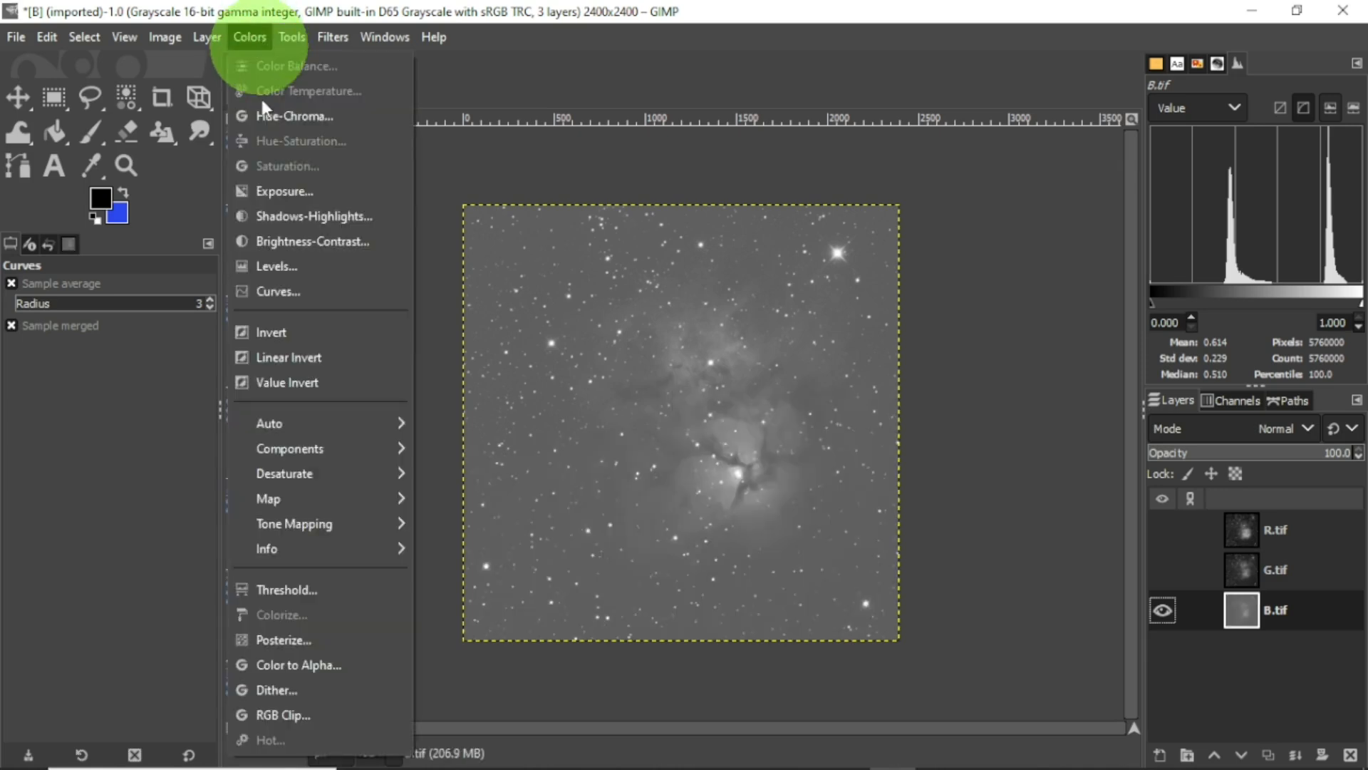
left_click(285, 267)
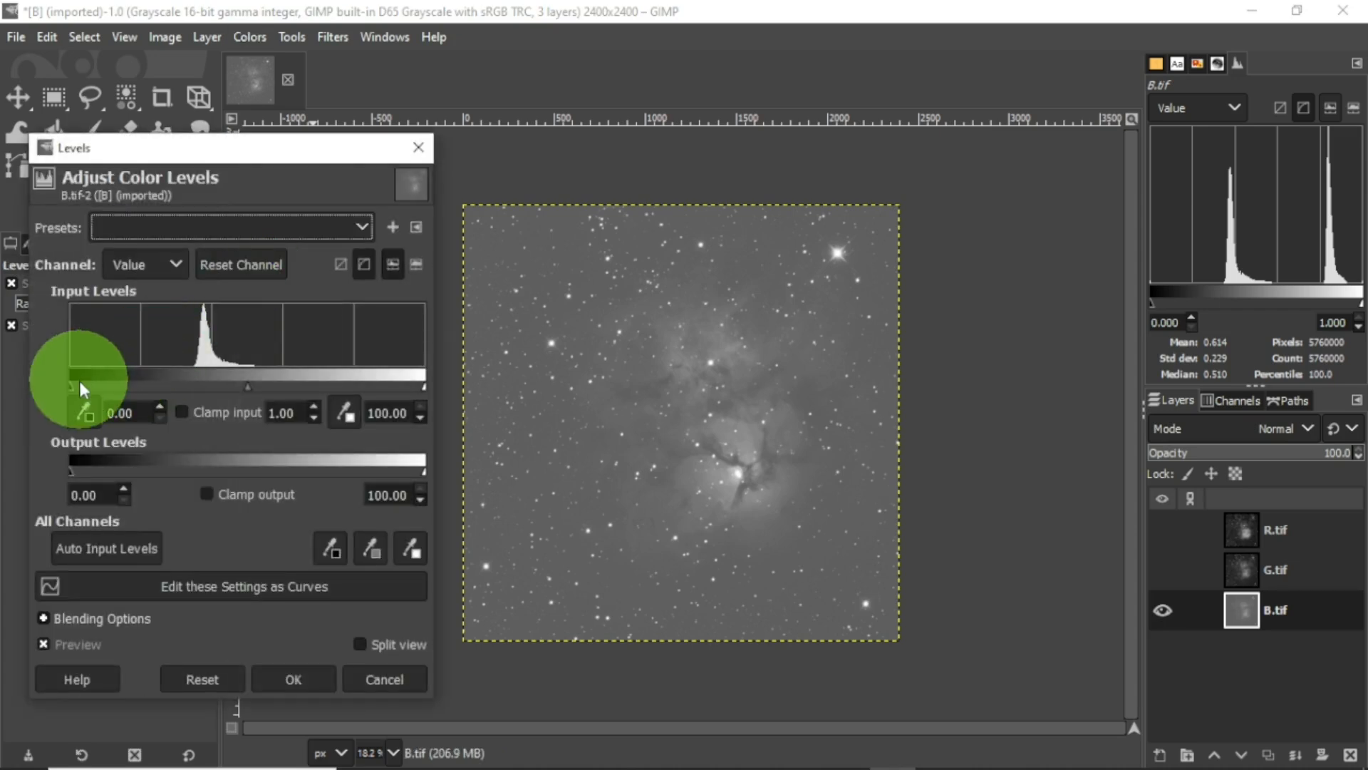
left_click_drag(71, 384, 185, 391)
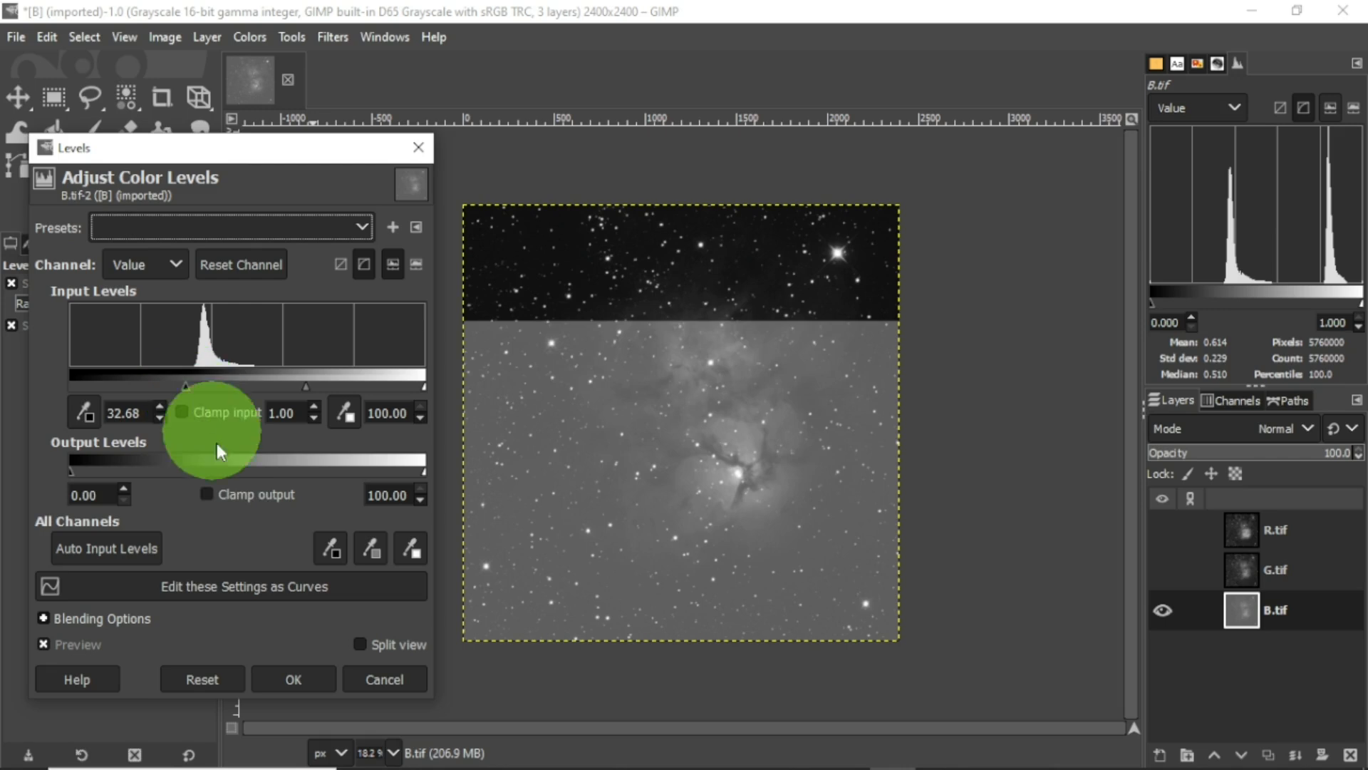
left_click(321, 678)
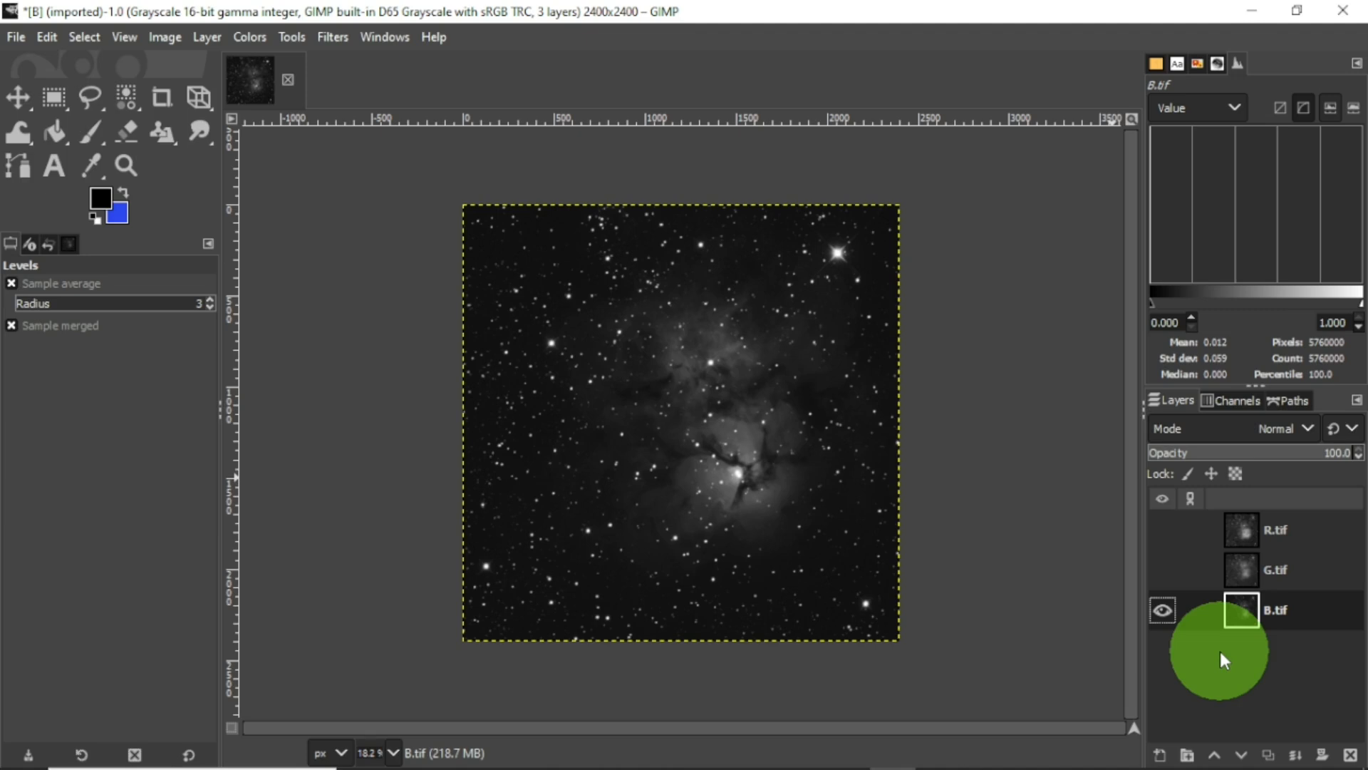
- Show the G.tif and R.tif layers again, make R.tif the active layer and convert the image to RGB mode
left_click(1162, 569)
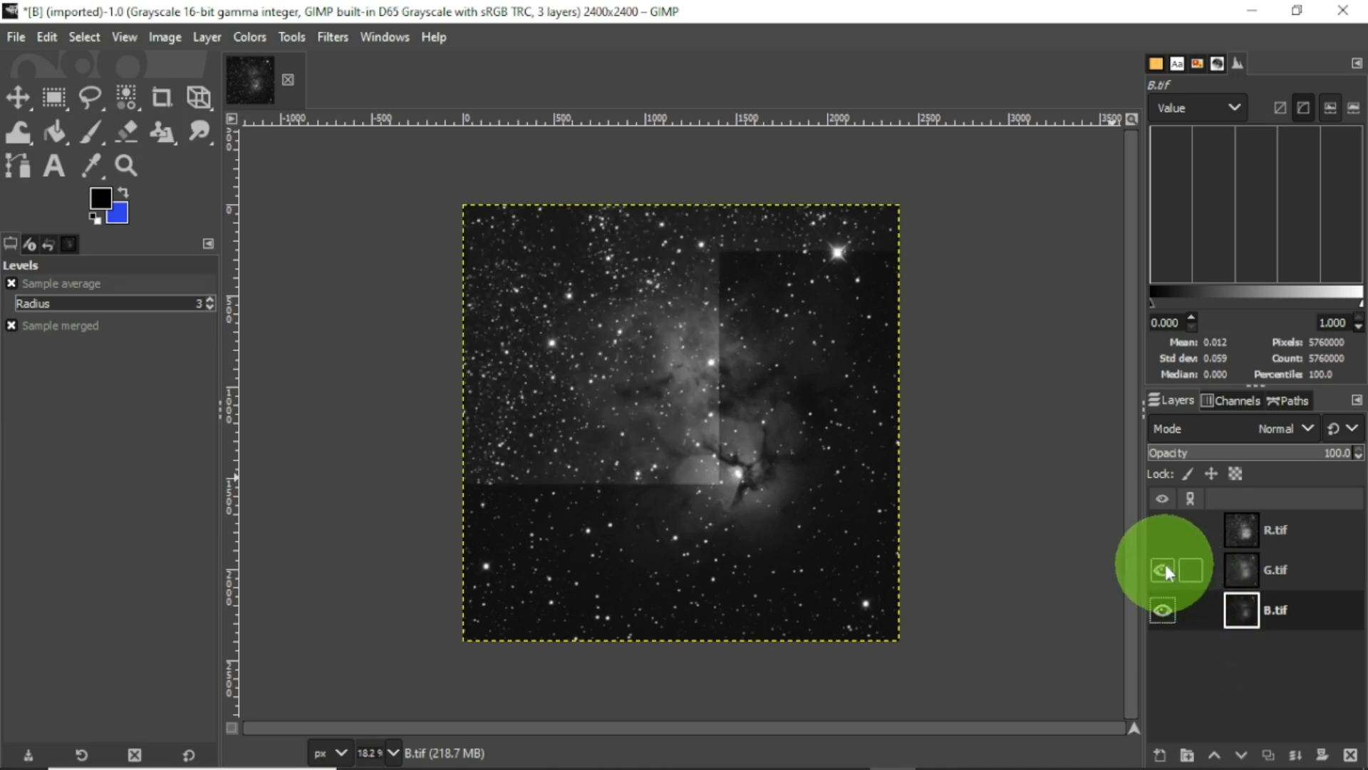
left_click(1160, 529)
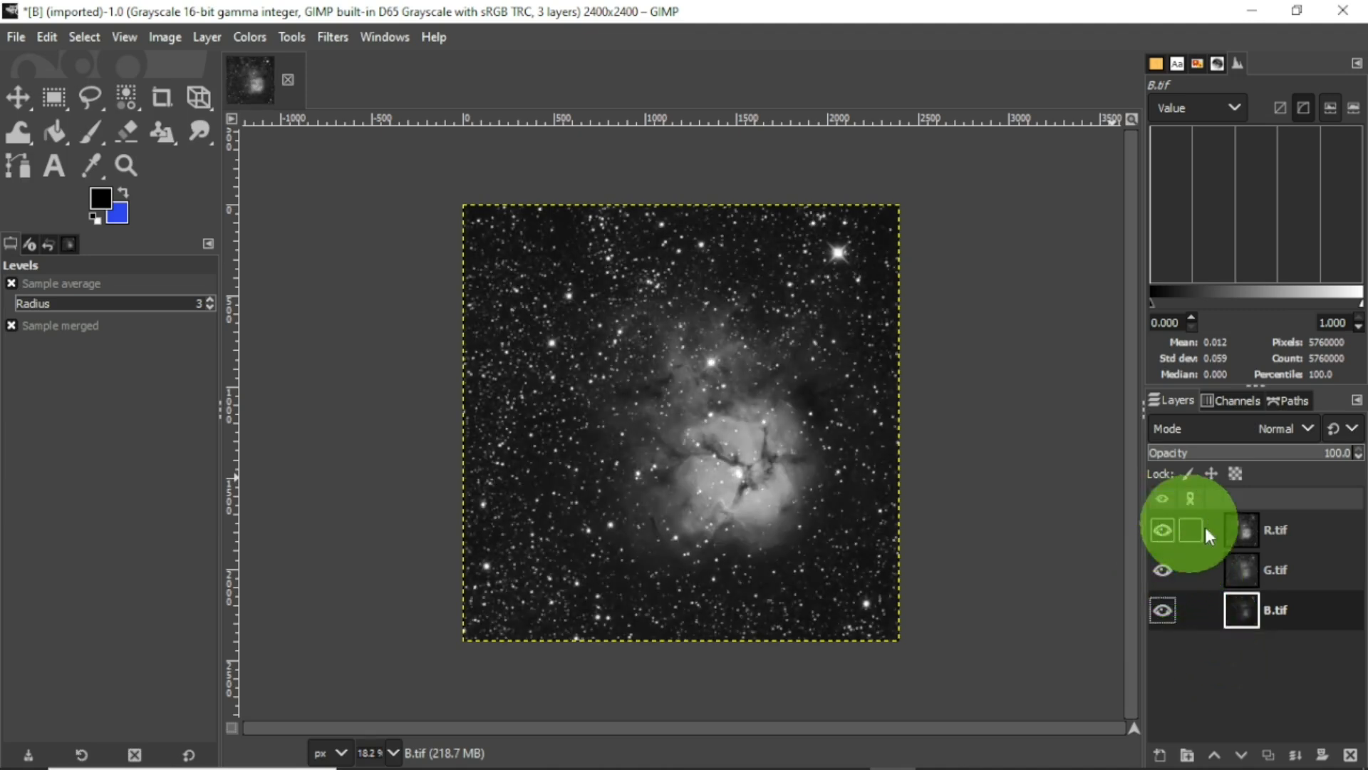
left_click(1244, 528)
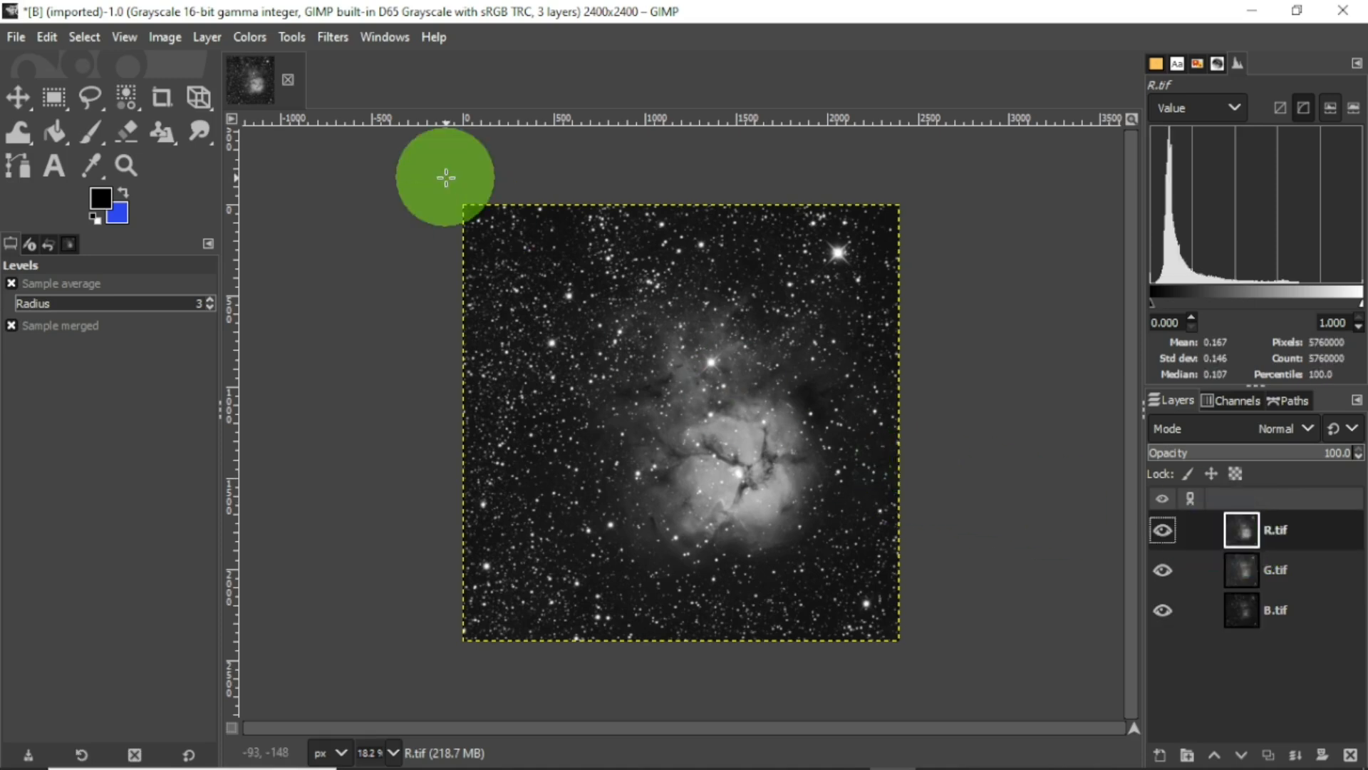
left_click(163, 36)
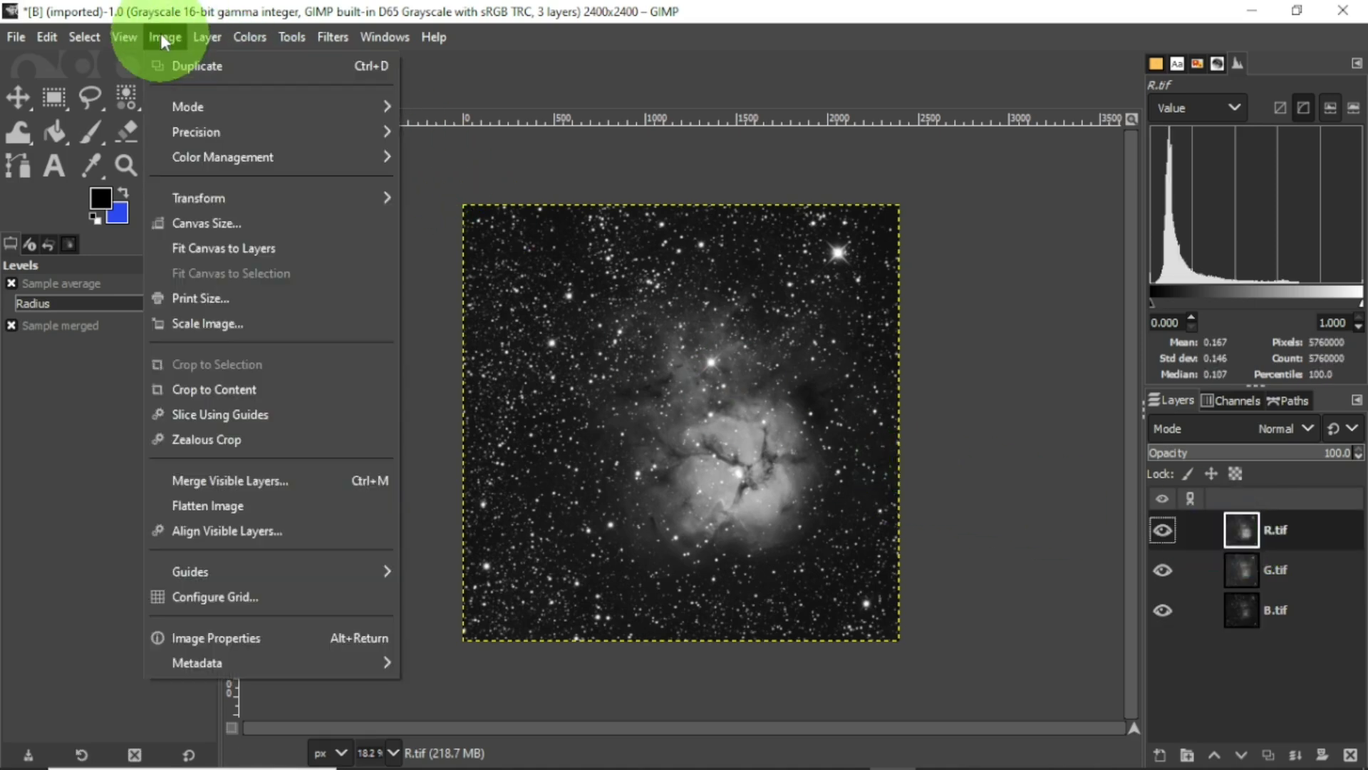
mouse_move(202, 108)
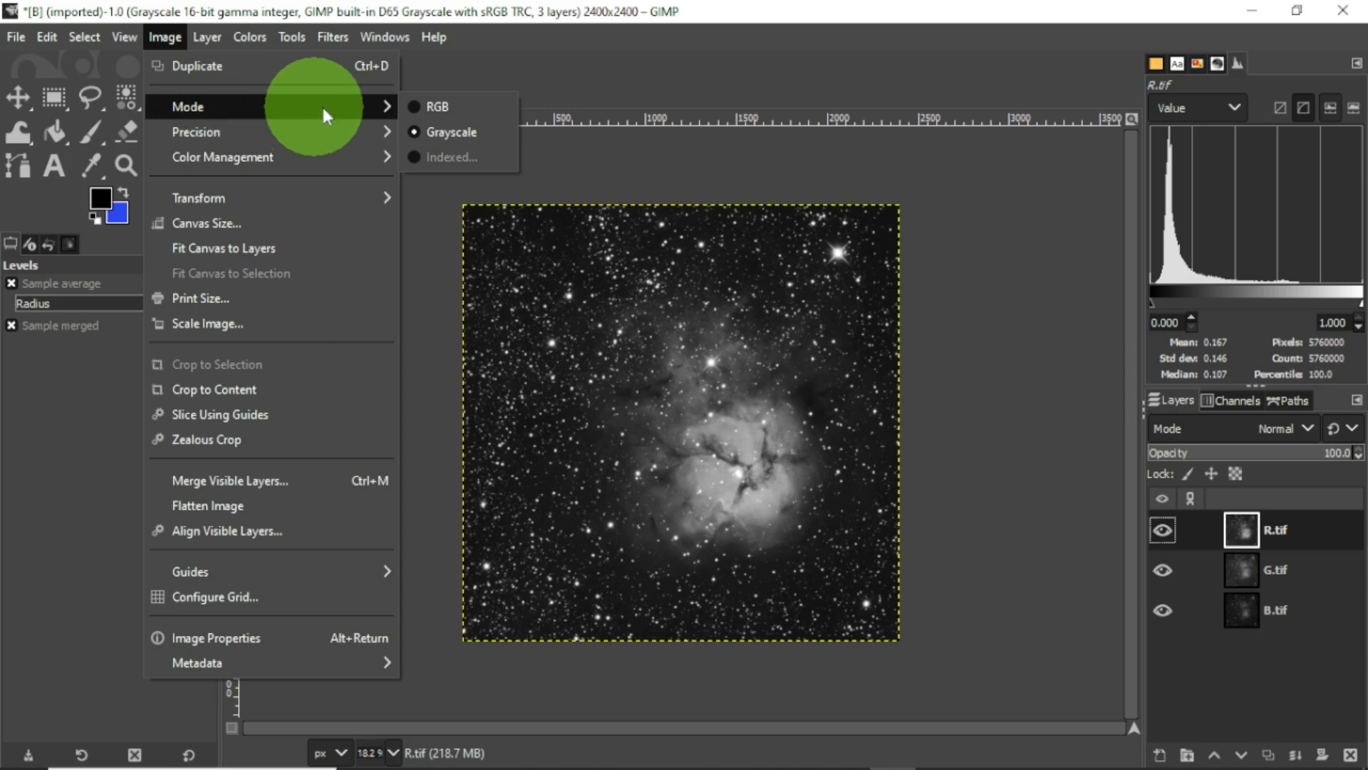
left_click(427, 109)
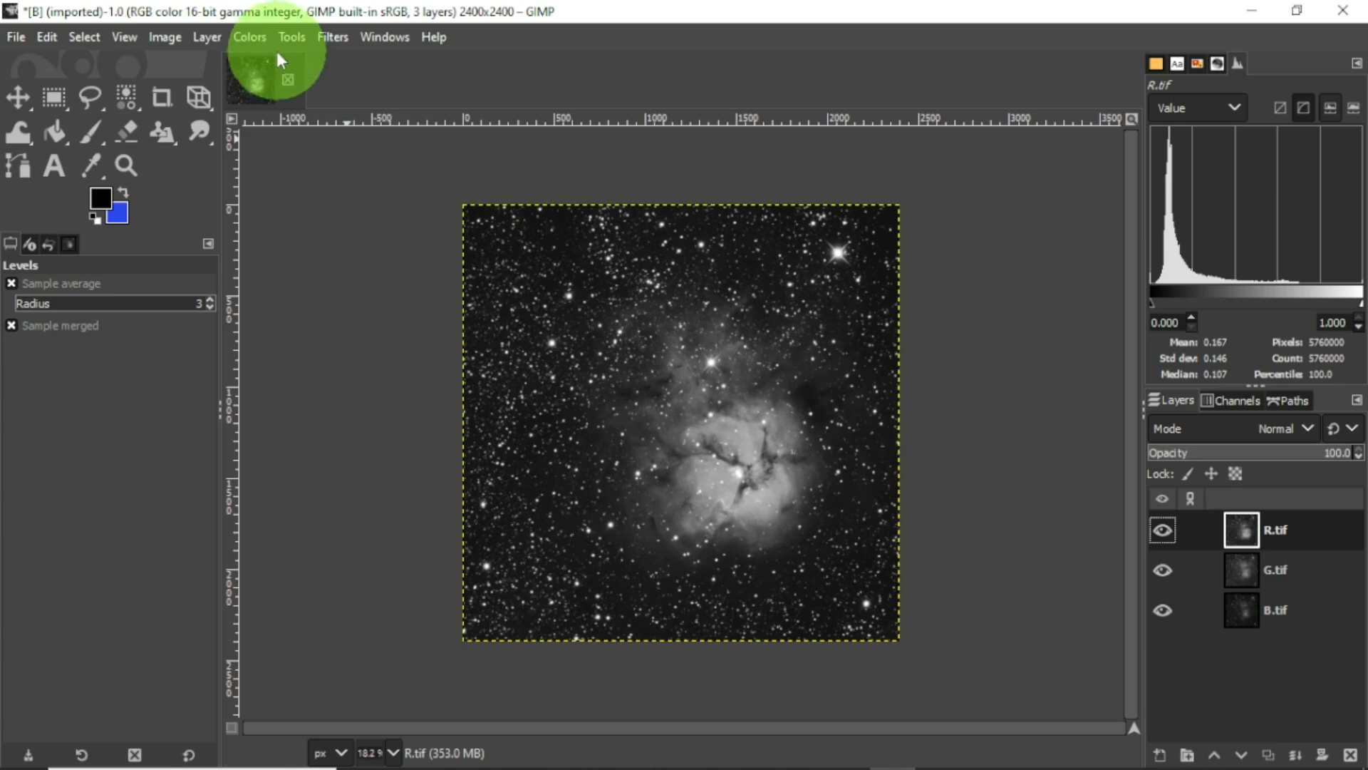
- Colorize the R.tif layer red with hue 0, saturation 1 and lightness -0.5
left_click(257, 36)
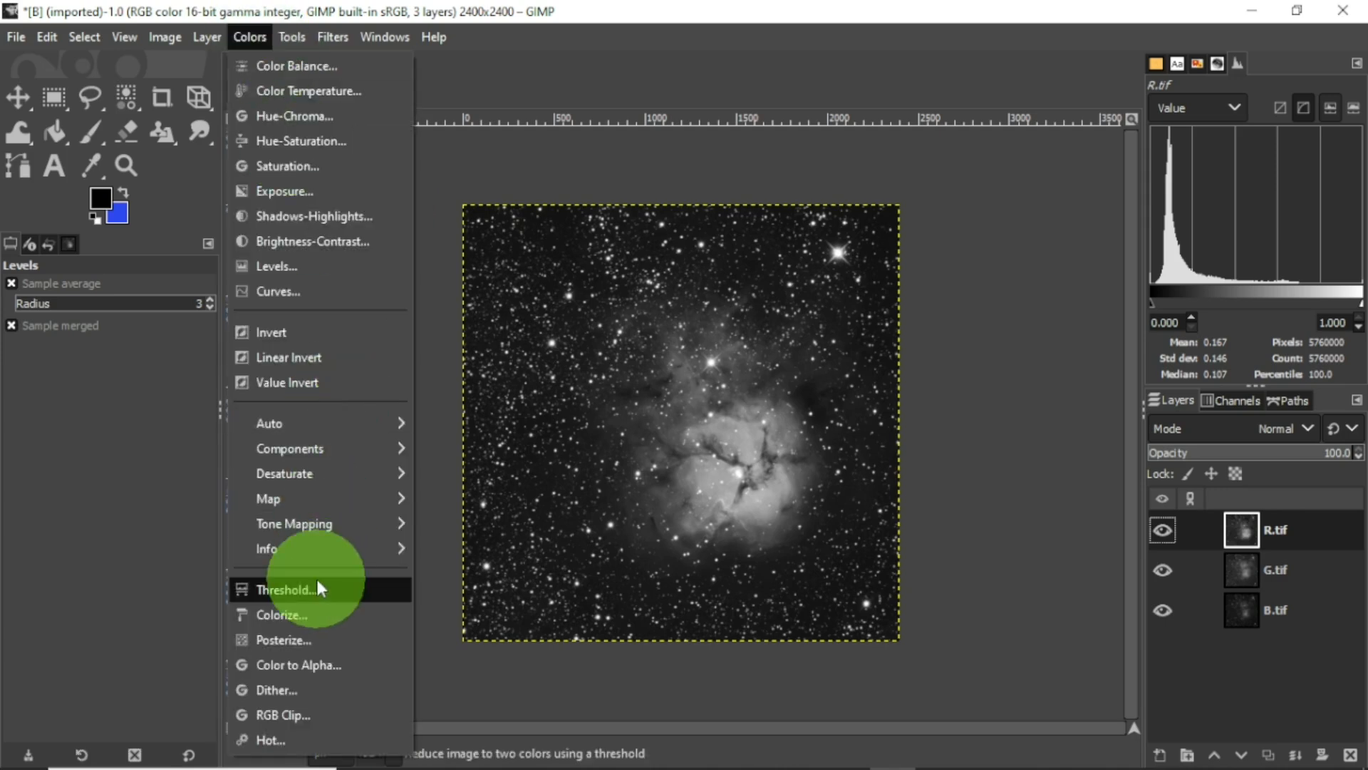
left_click(315, 613)
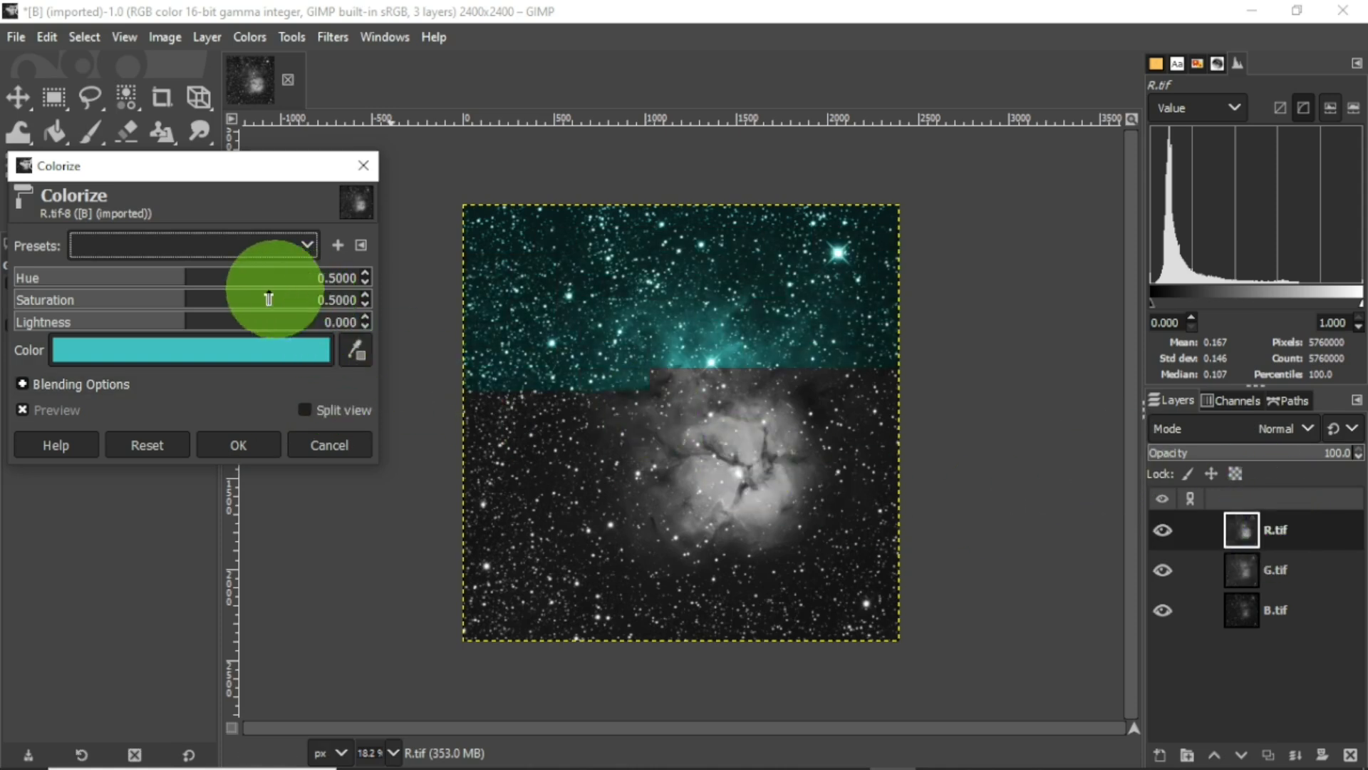
left_click_drag(185, 280, 5, 278)
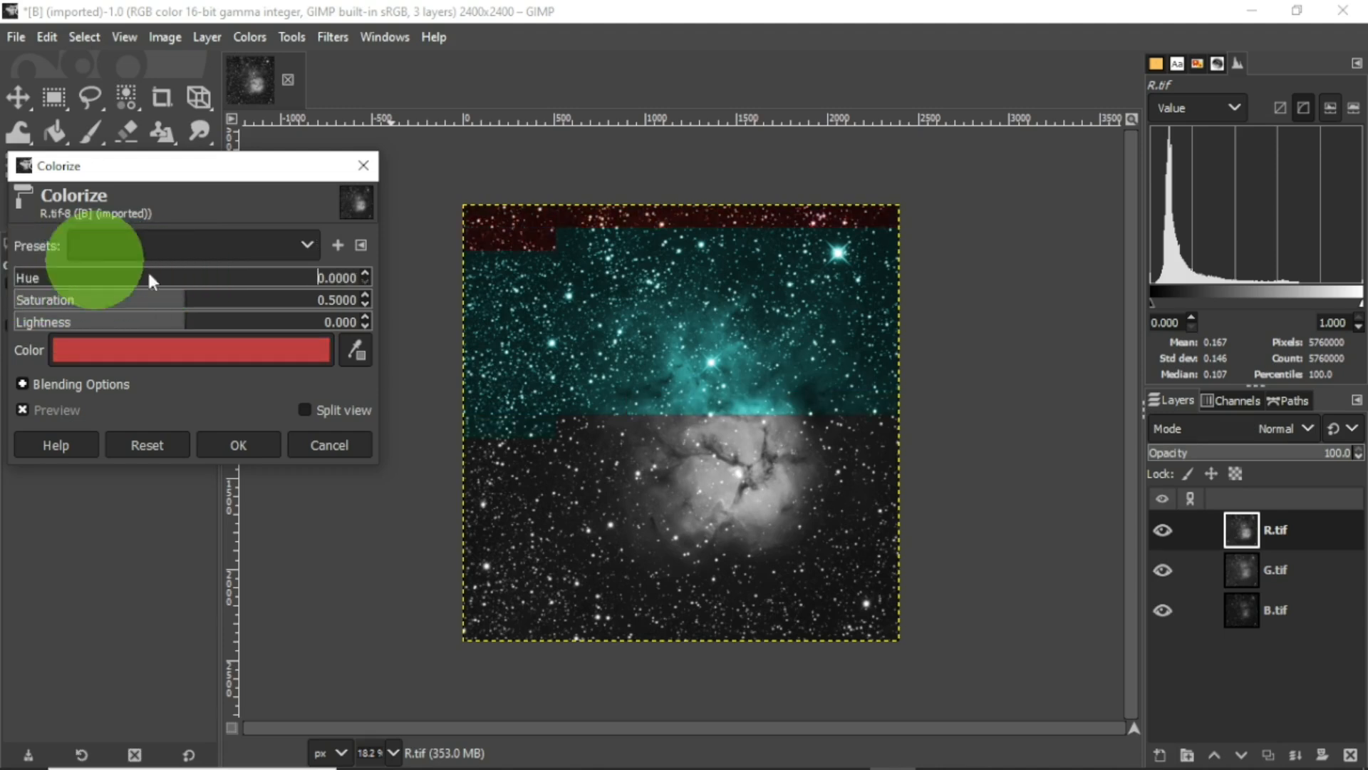
left_click(361, 294)
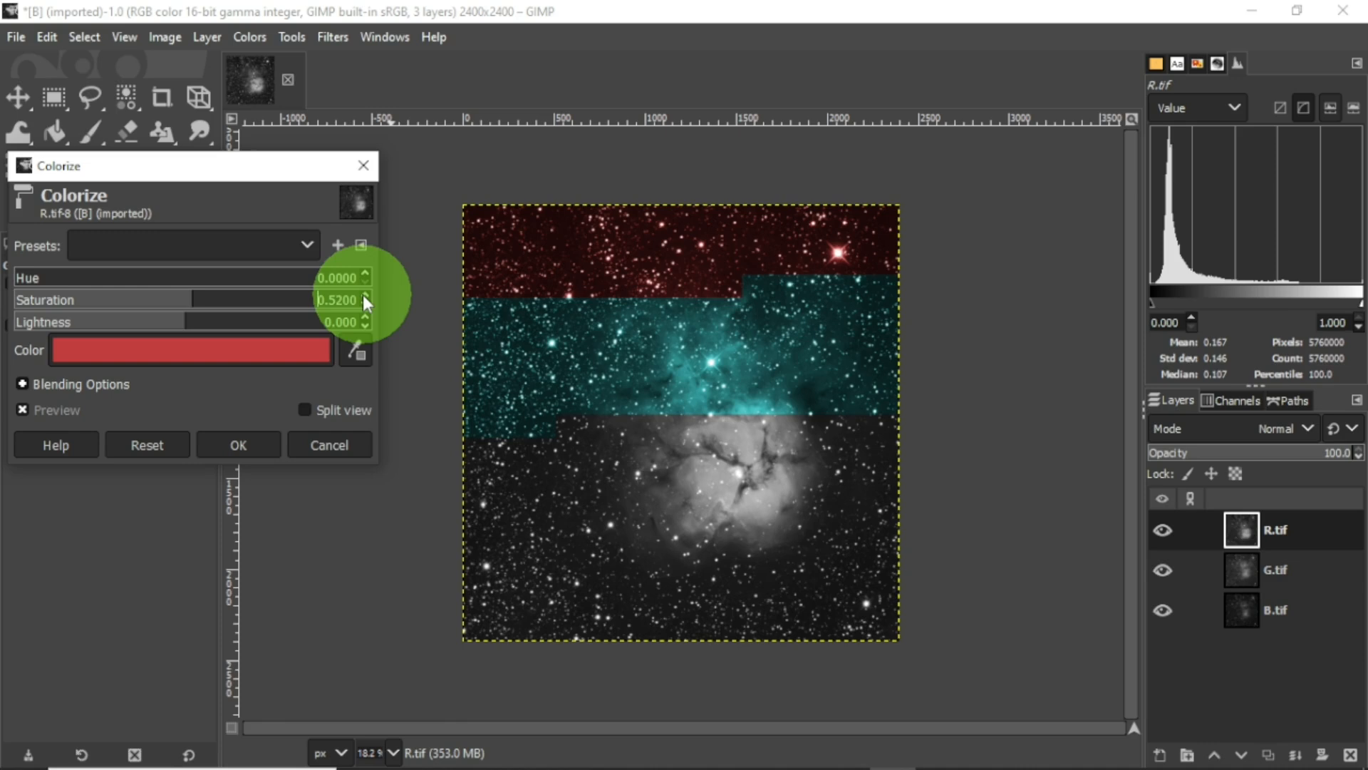
left_click_drag(333, 299, 372, 299)
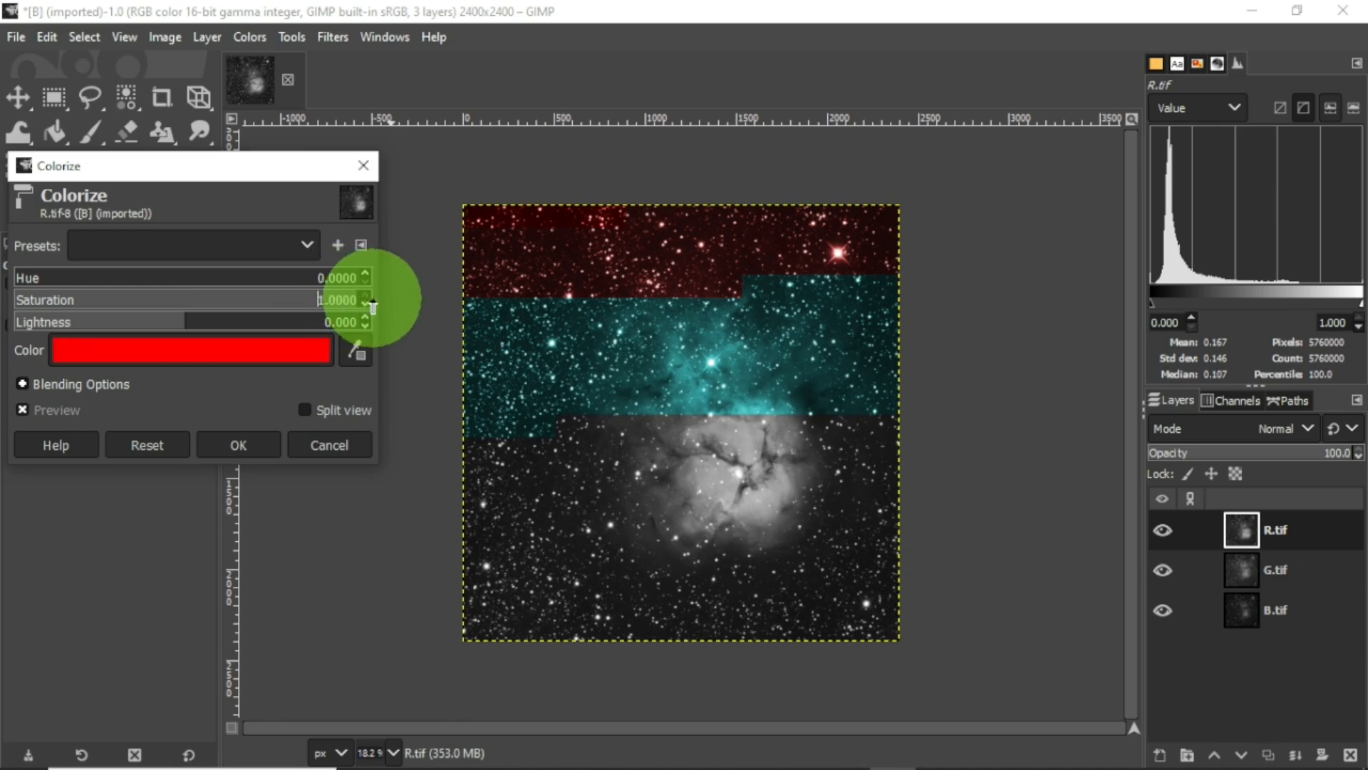
left_click(364, 324)
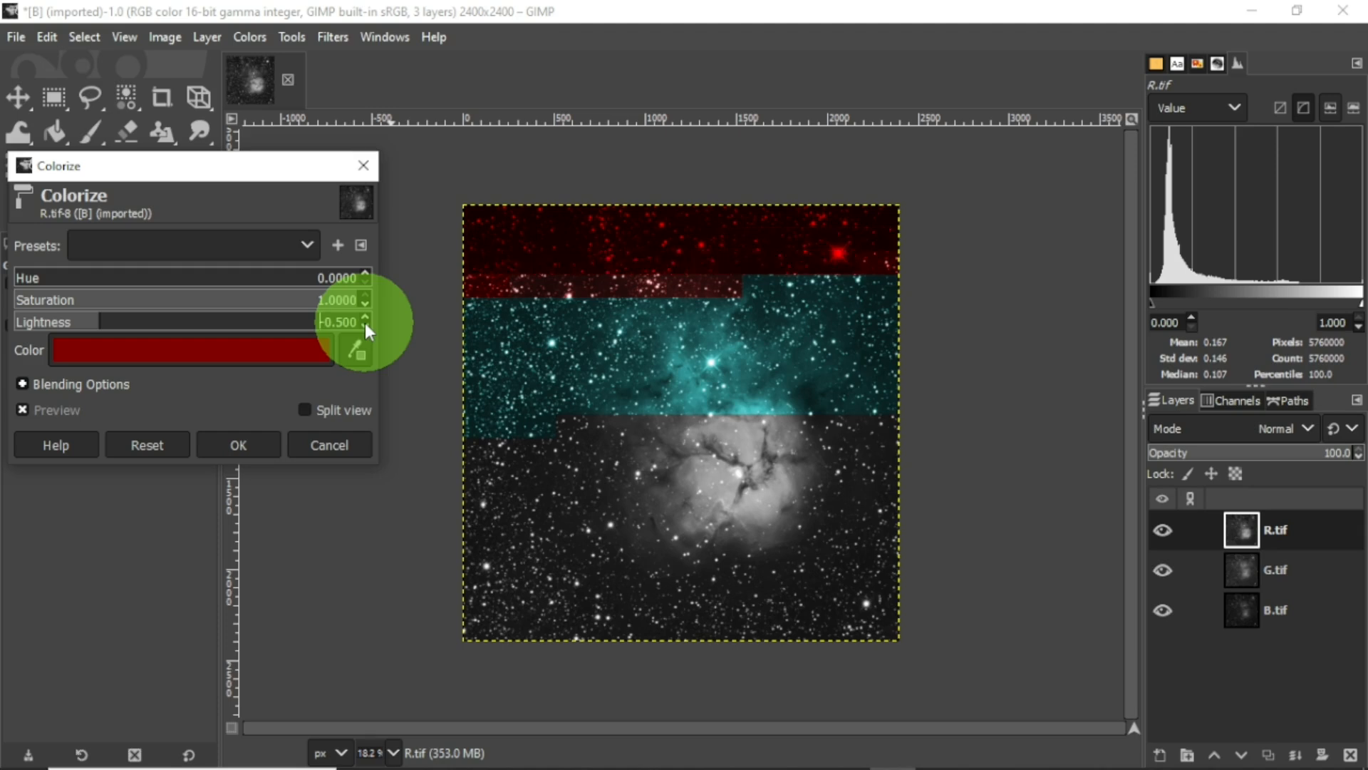
left_click(251, 442)
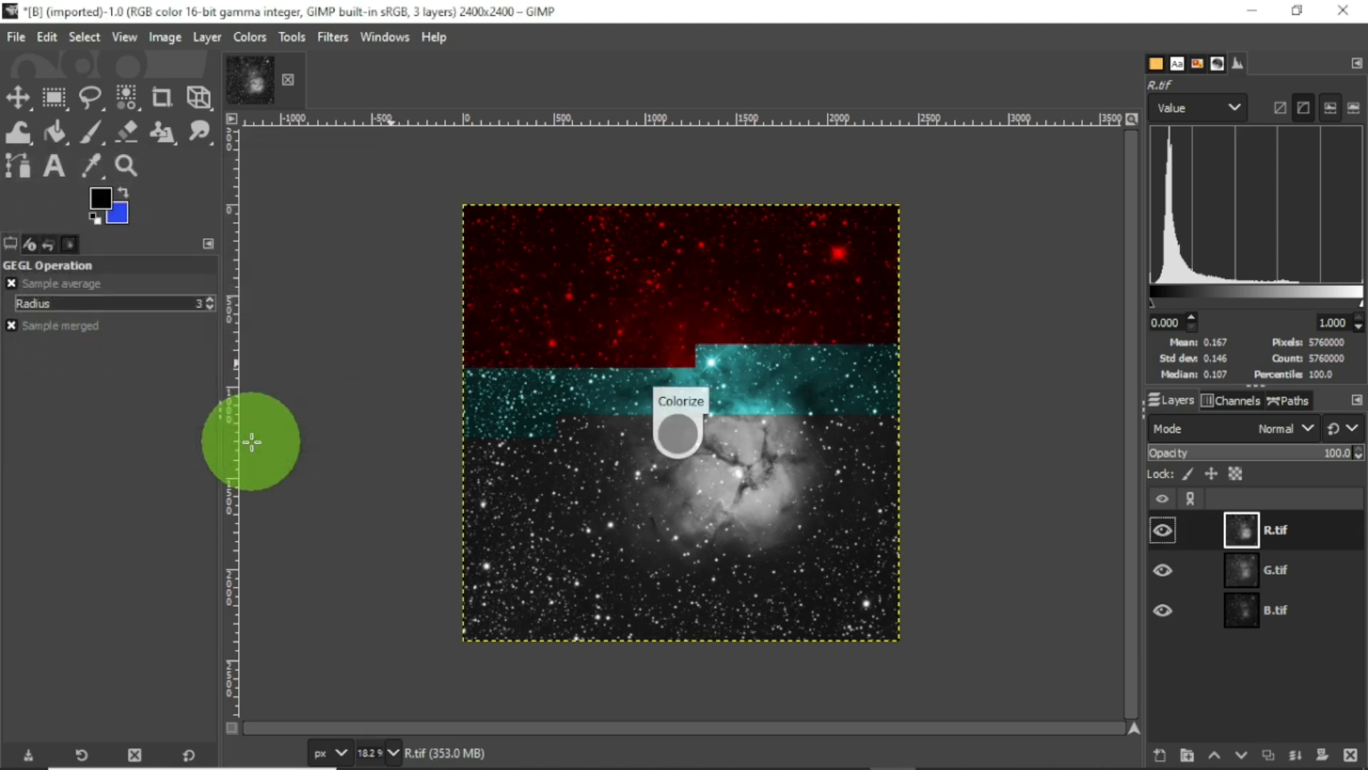
- Hide the R.tif layer and make G.tif the active layer
left_click(1163, 529)
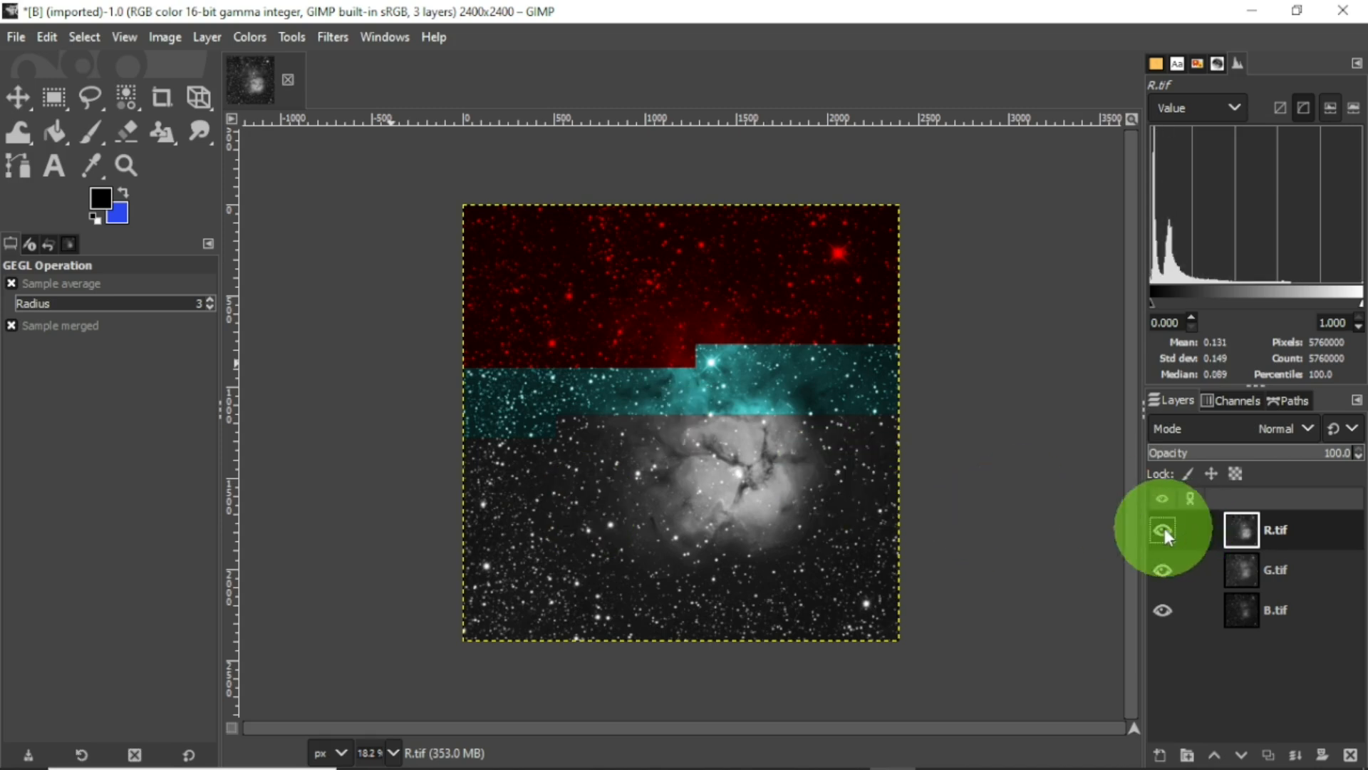
left_click(1241, 530)
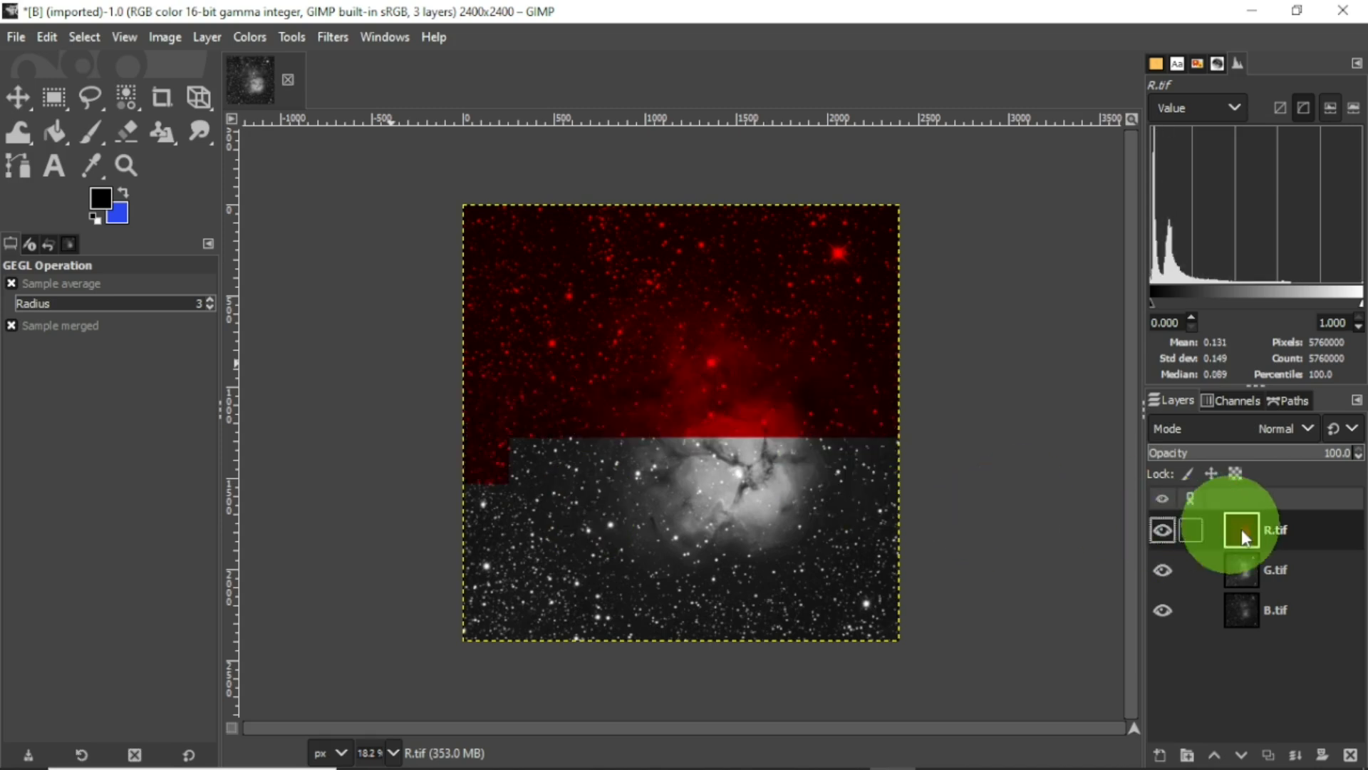
left_click(1162, 530)
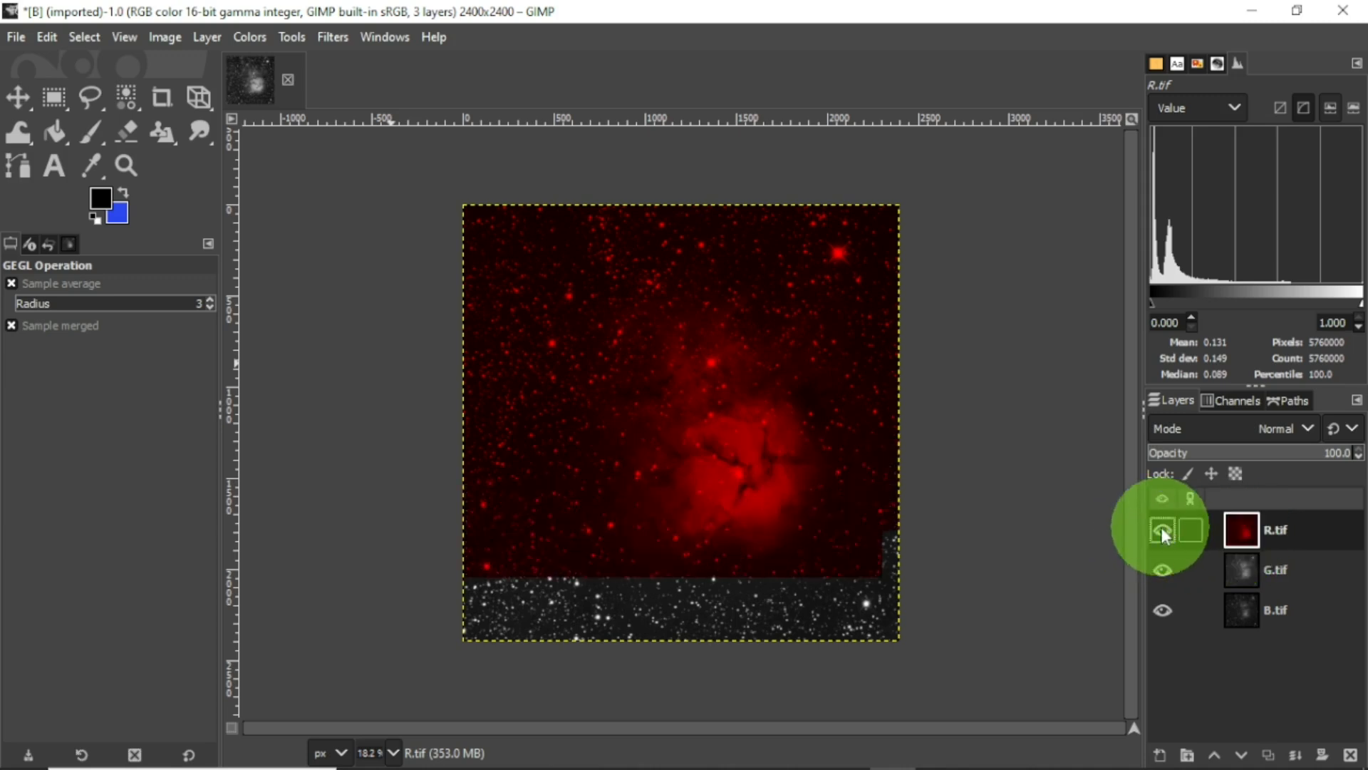
left_click(1243, 570)
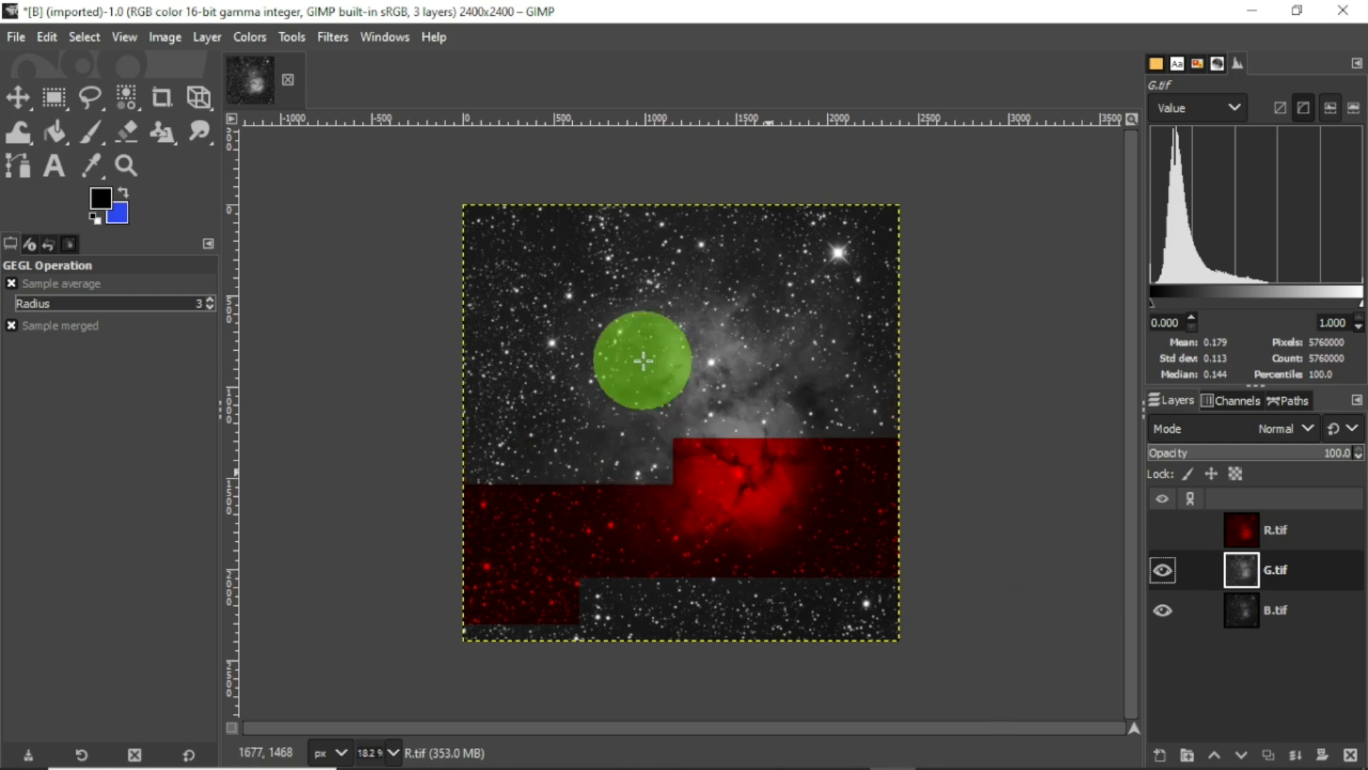
- Colorize the G.tif layer green with hue 0.33, saturation 1 and a reduced lightness
left_click(256, 37)
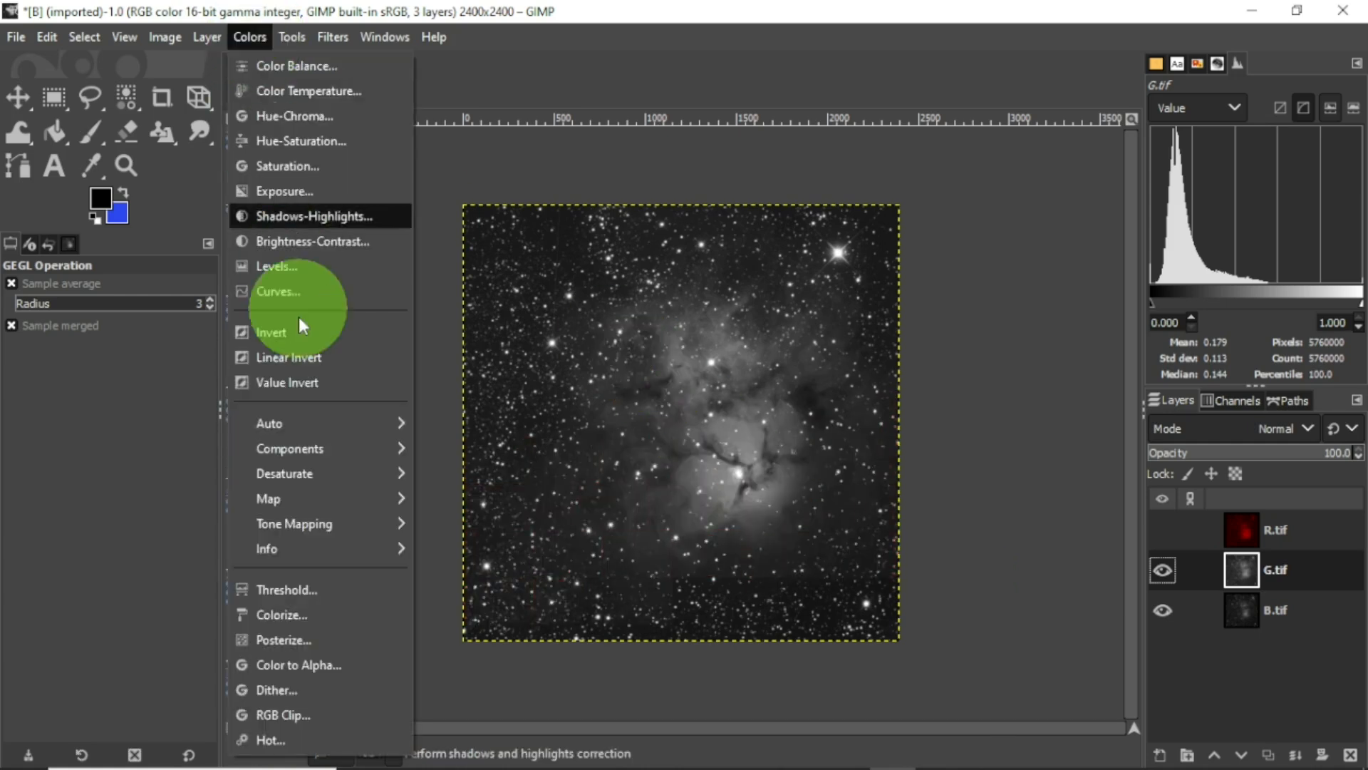
left_click(302, 611)
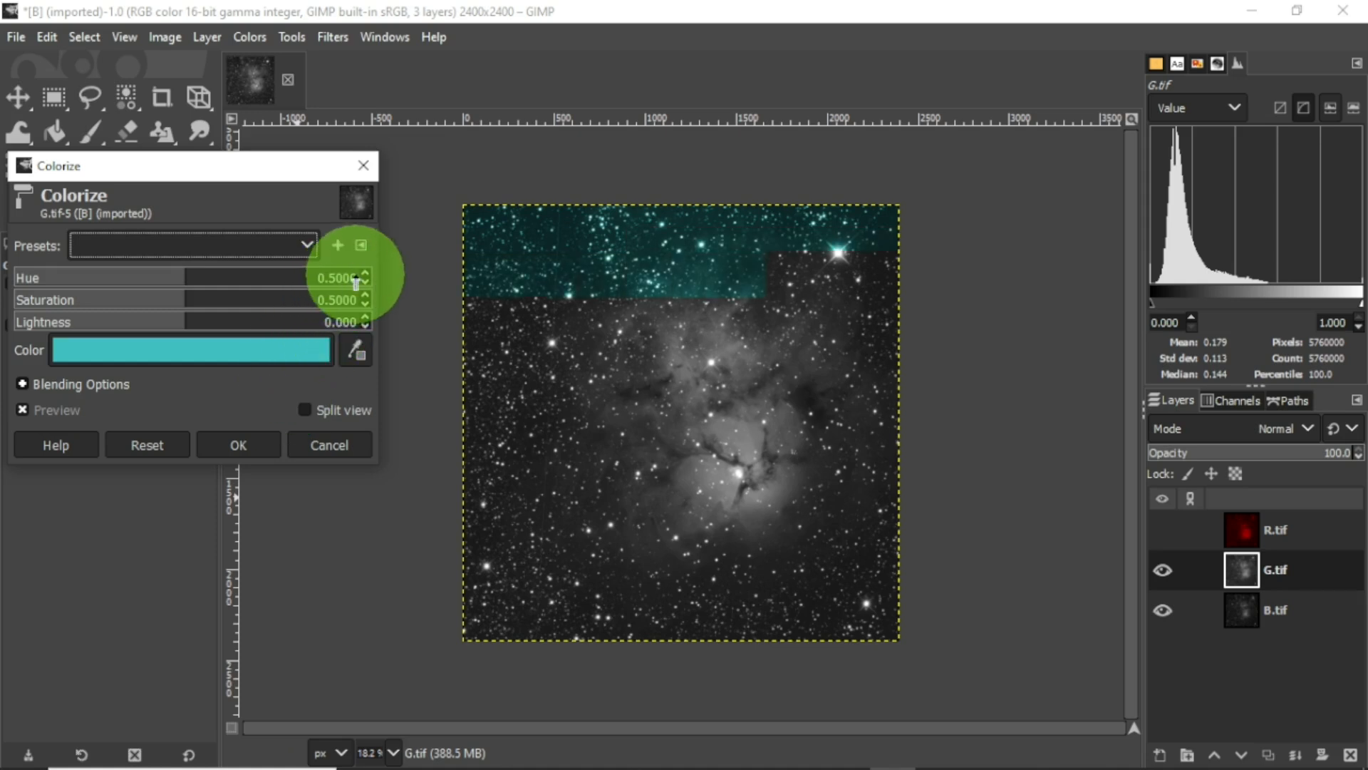
left_click(364, 275)
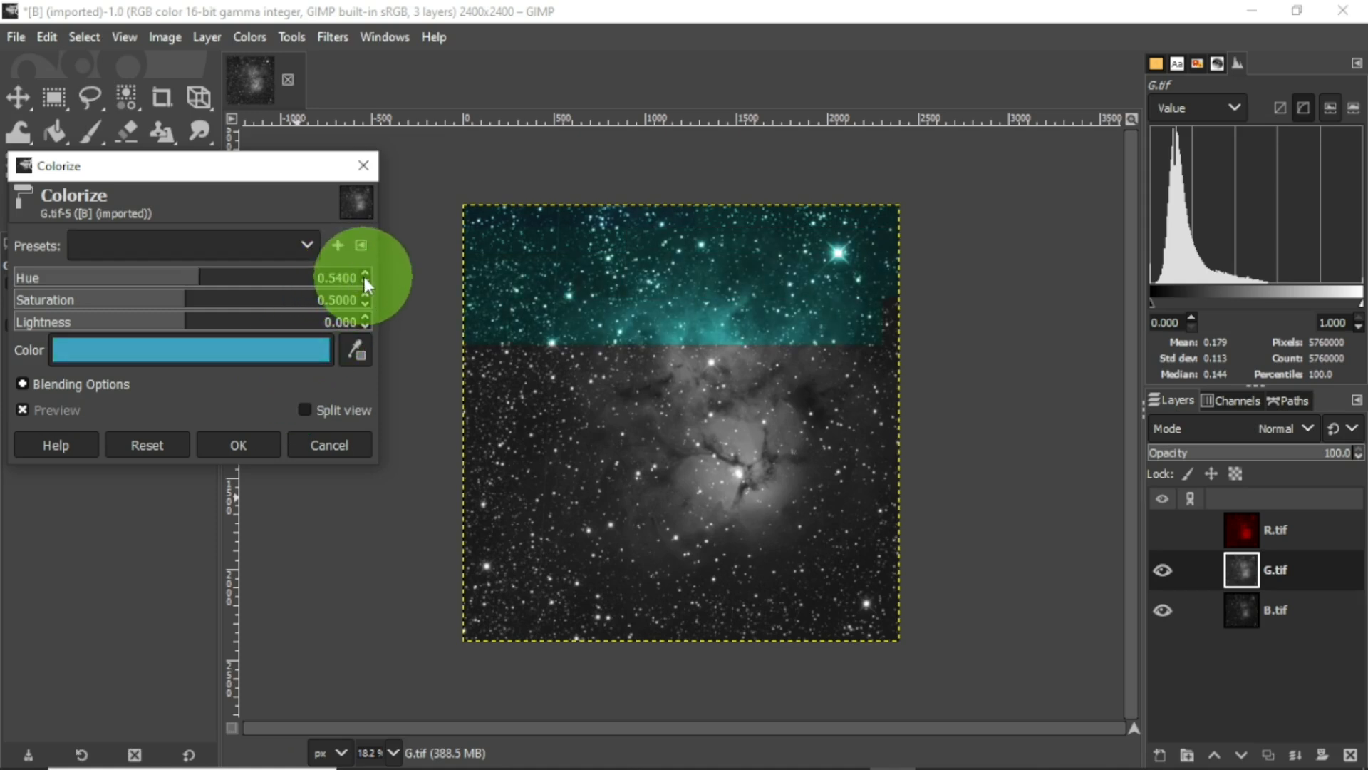
left_click(365, 283)
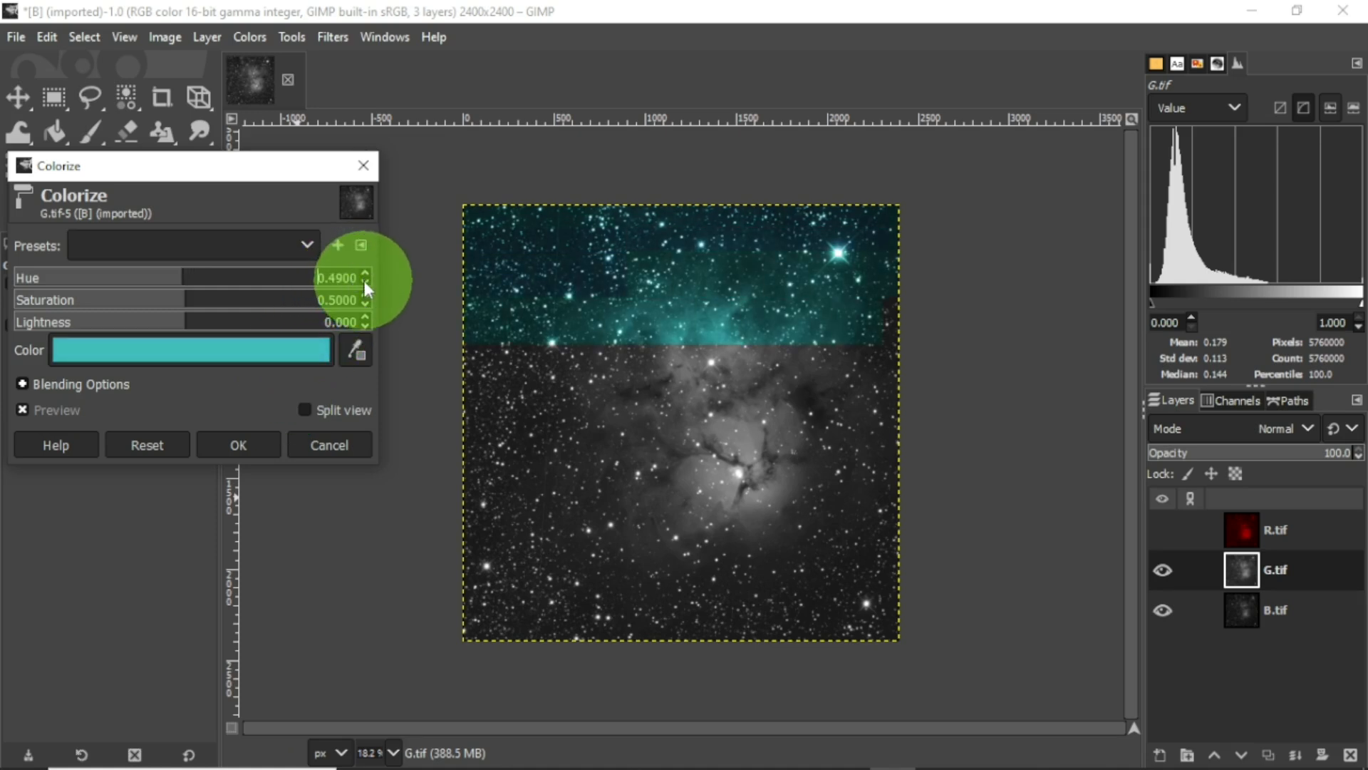
left_click_drag(364, 283, 364, 283)
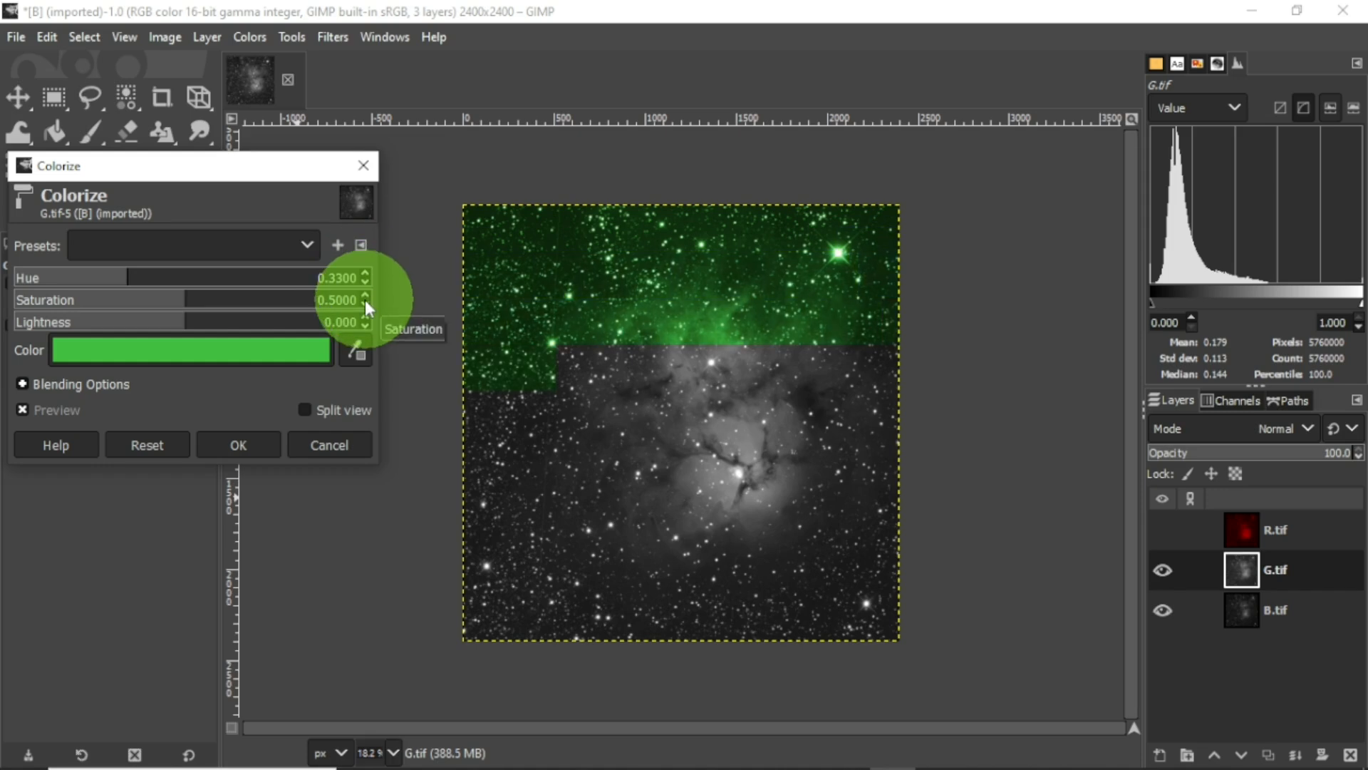
left_click(328, 311)
left_click_drag(328, 311, 369, 309)
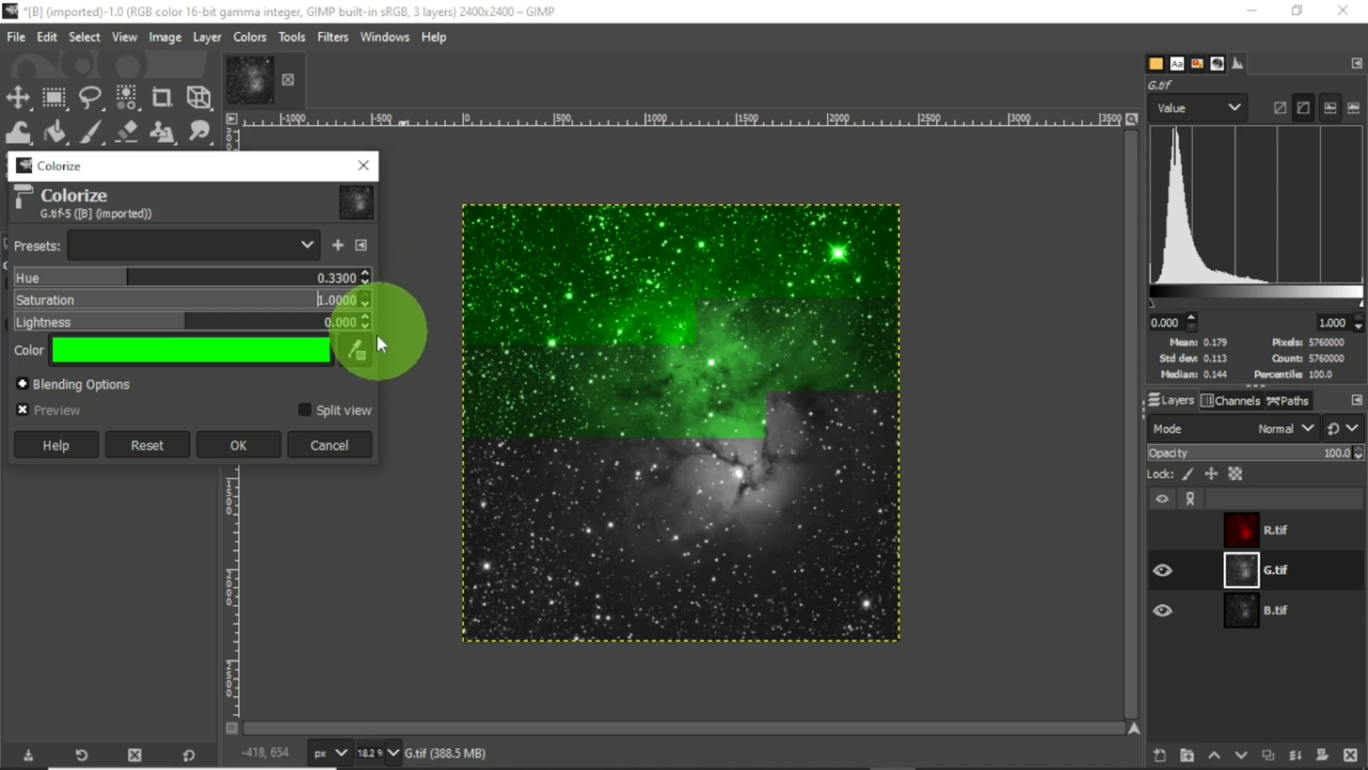
scroll(365, 322, "down", 5)
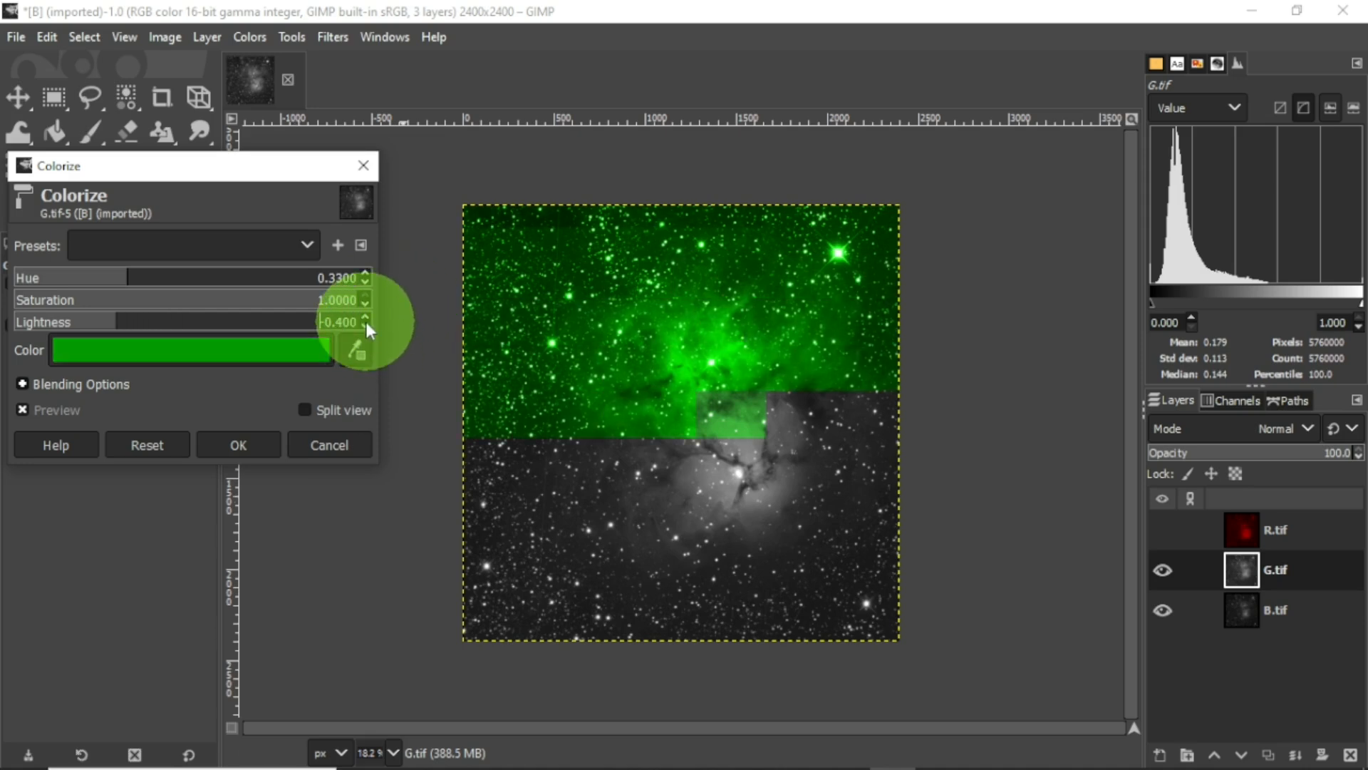
left_click(257, 444)
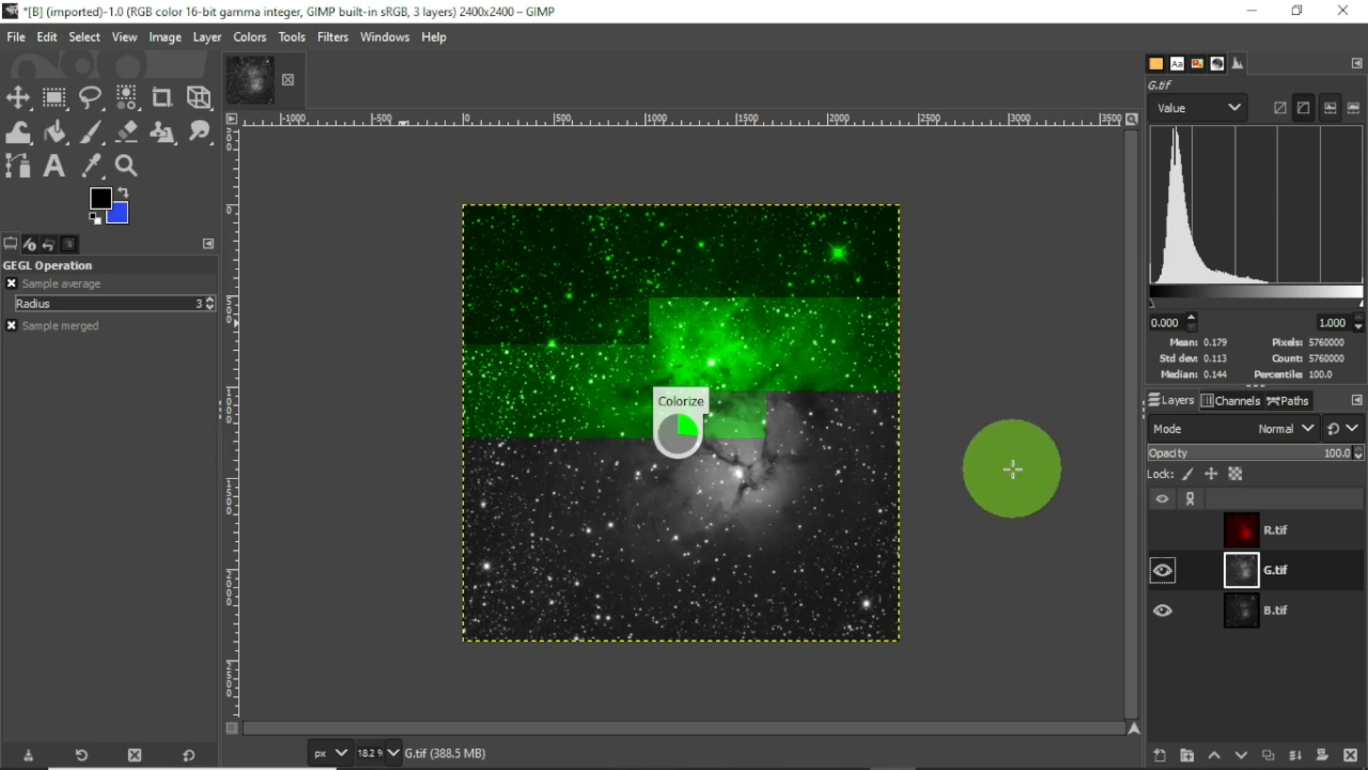
- Hide the G.tif layer and set a blue Colorize hue of 0.66 for the B.tif layer
left_click(1164, 569)
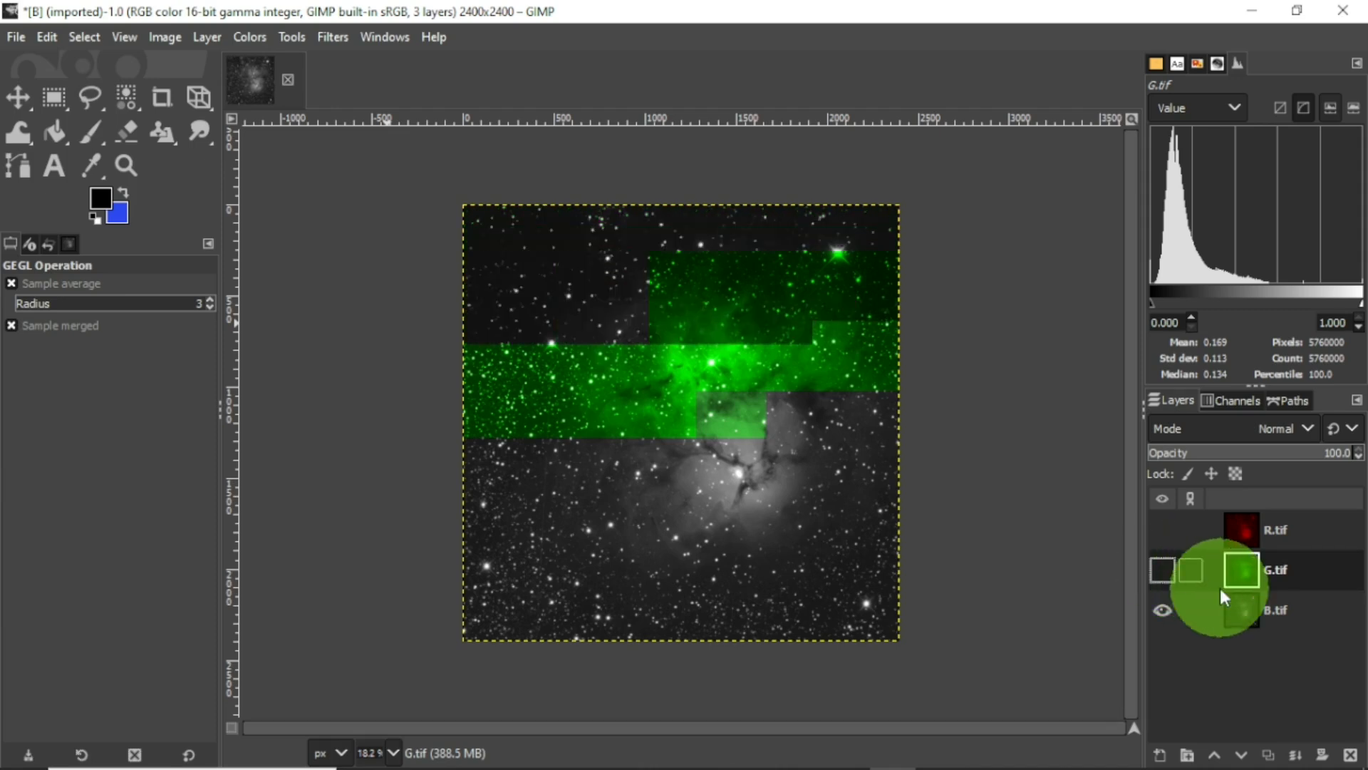
left_click(1237, 600)
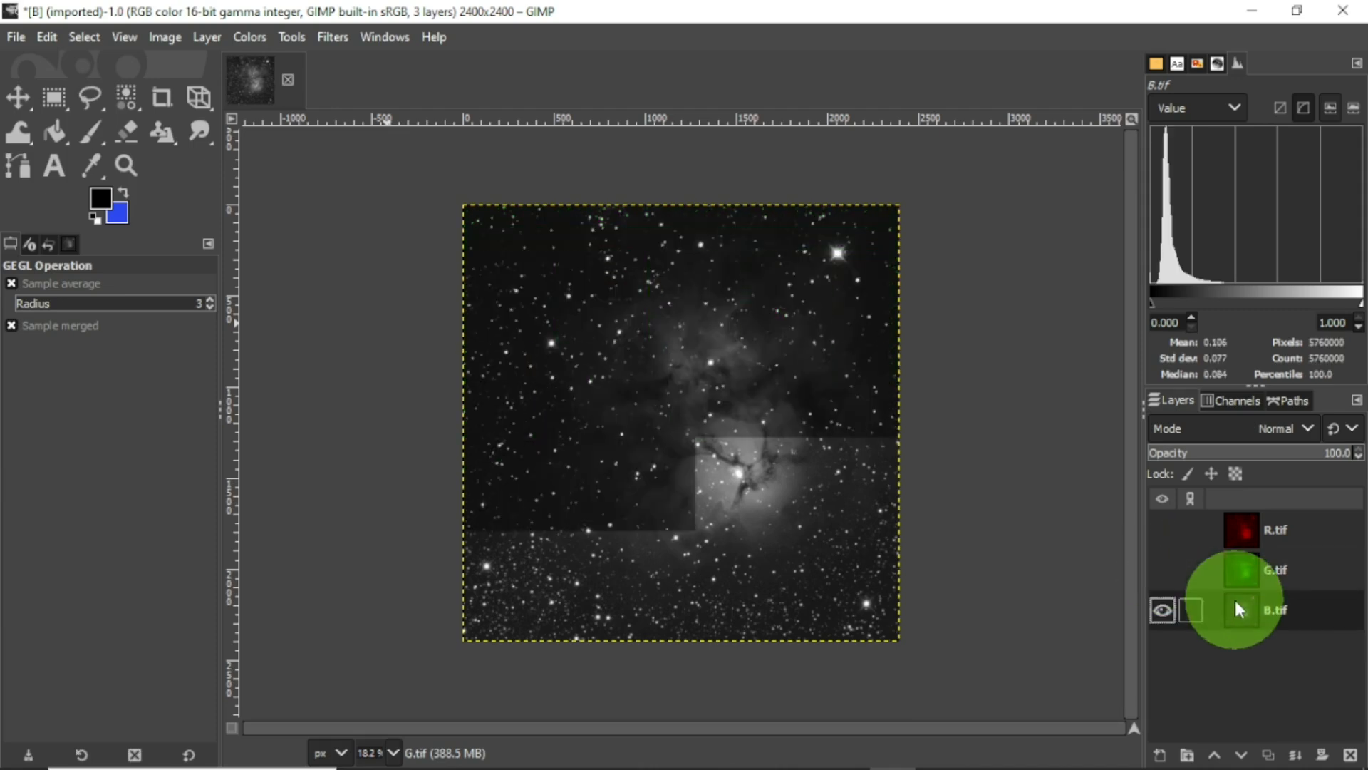
left_click(261, 37)
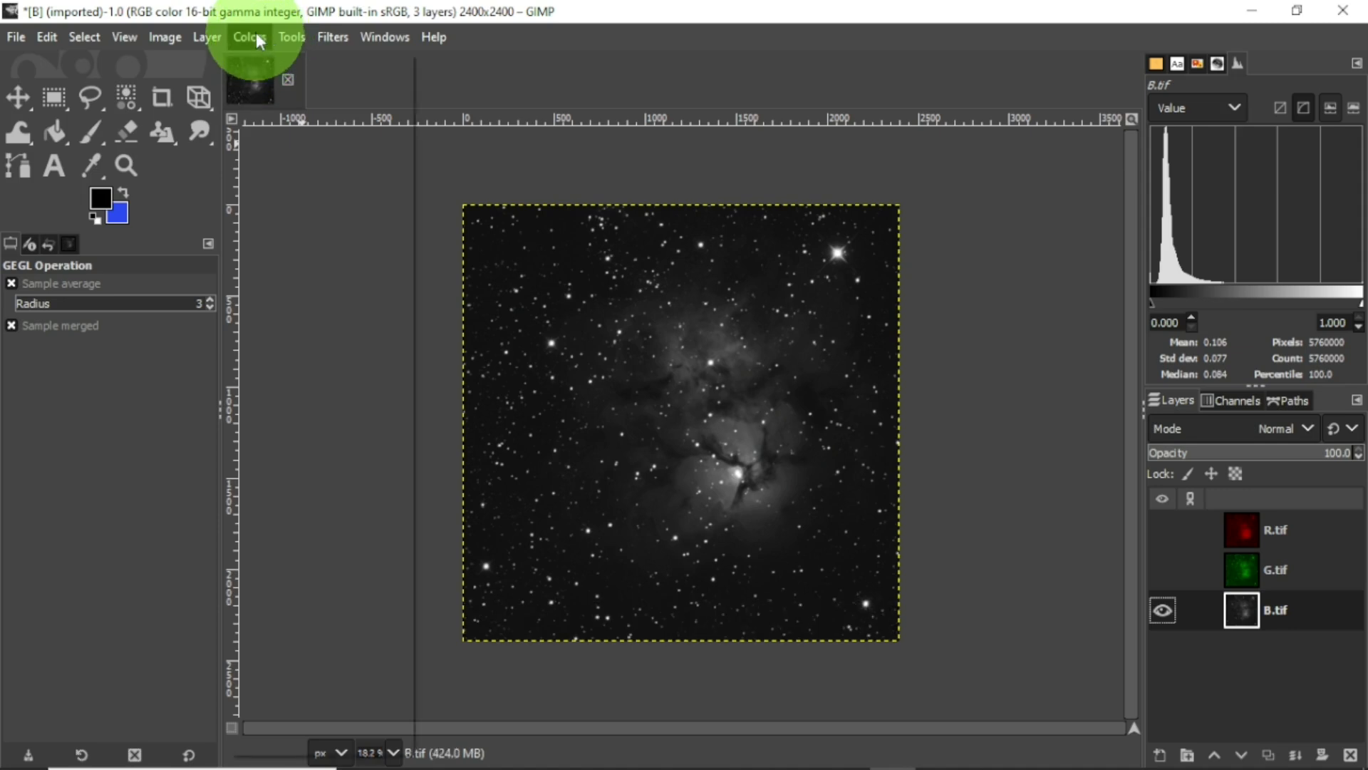
left_click(314, 613)
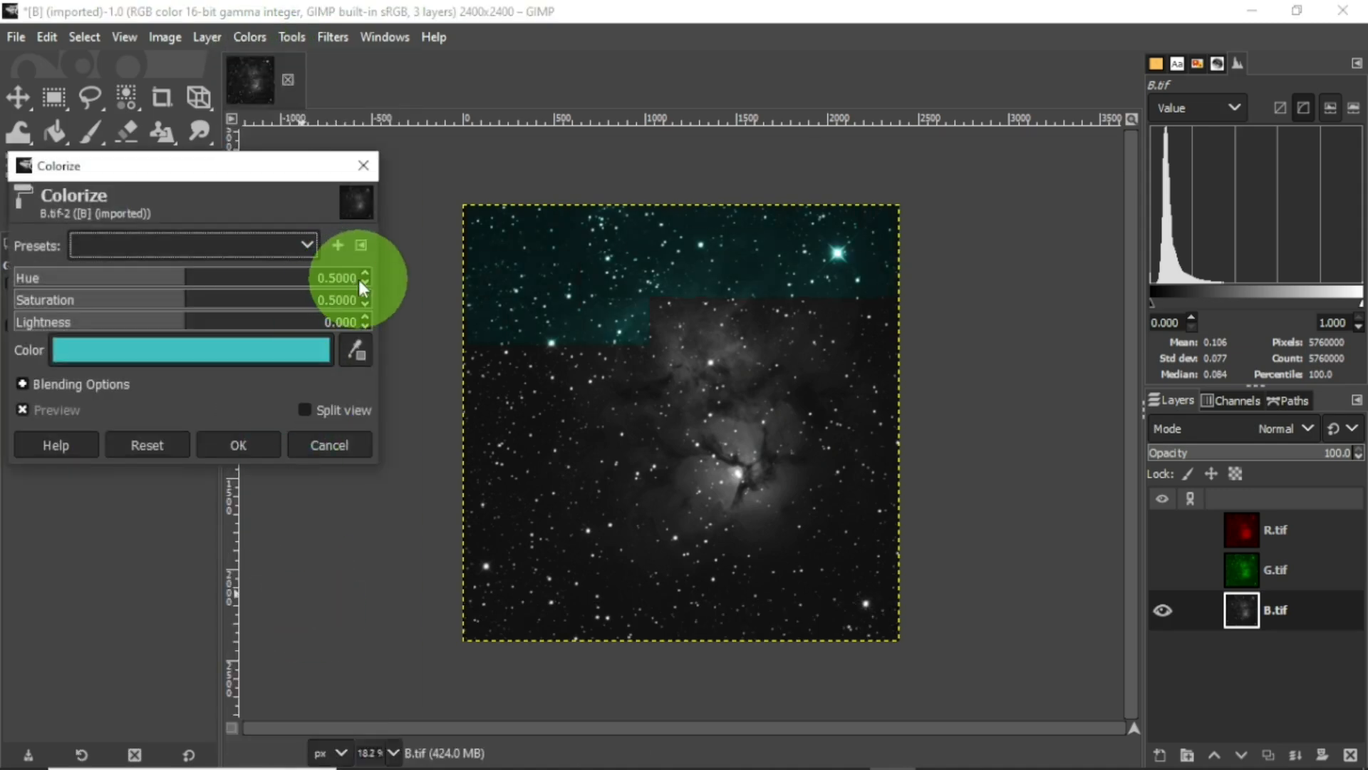
left_click_drag(187, 286, 2, 288)
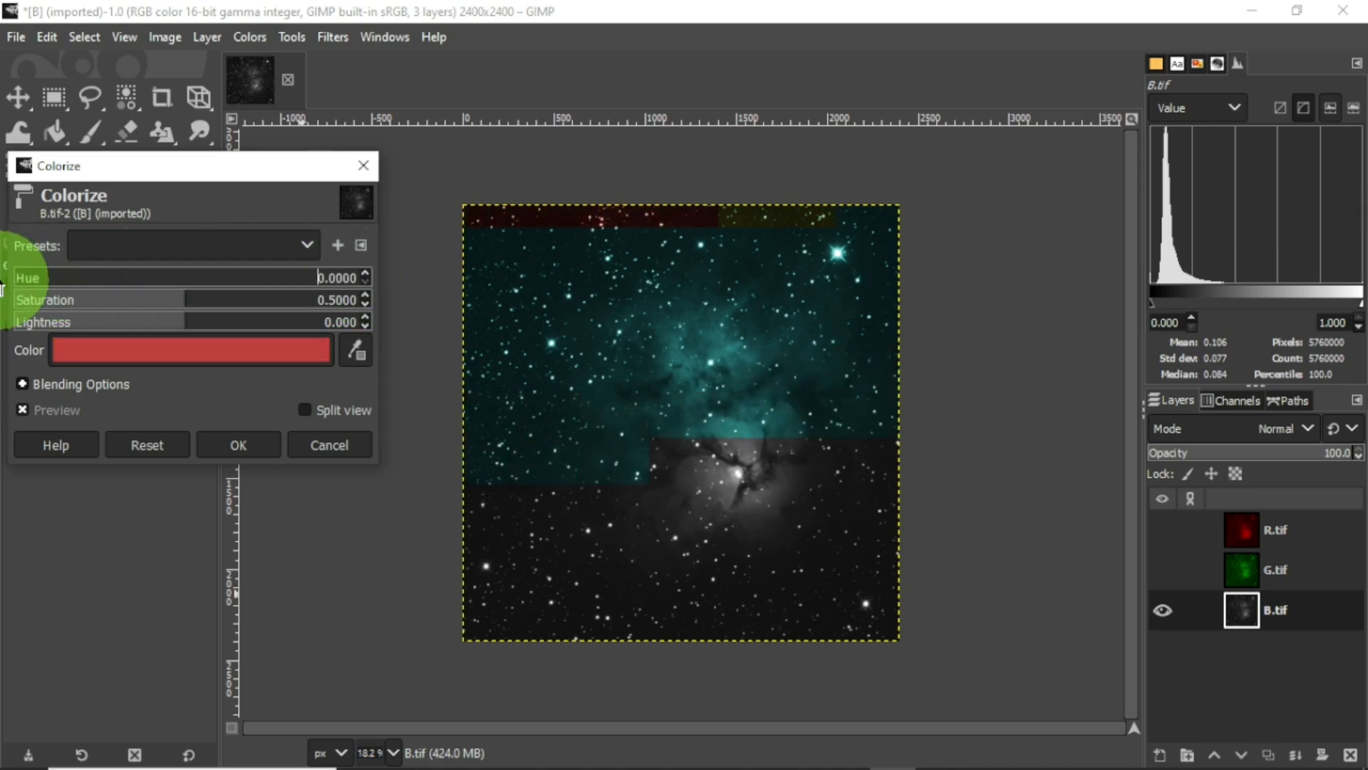
left_click(365, 271)
left_click(365, 271)
left_click(365, 270)
left_click(365, 270)
left_click(365, 271)
left_click(365, 270)
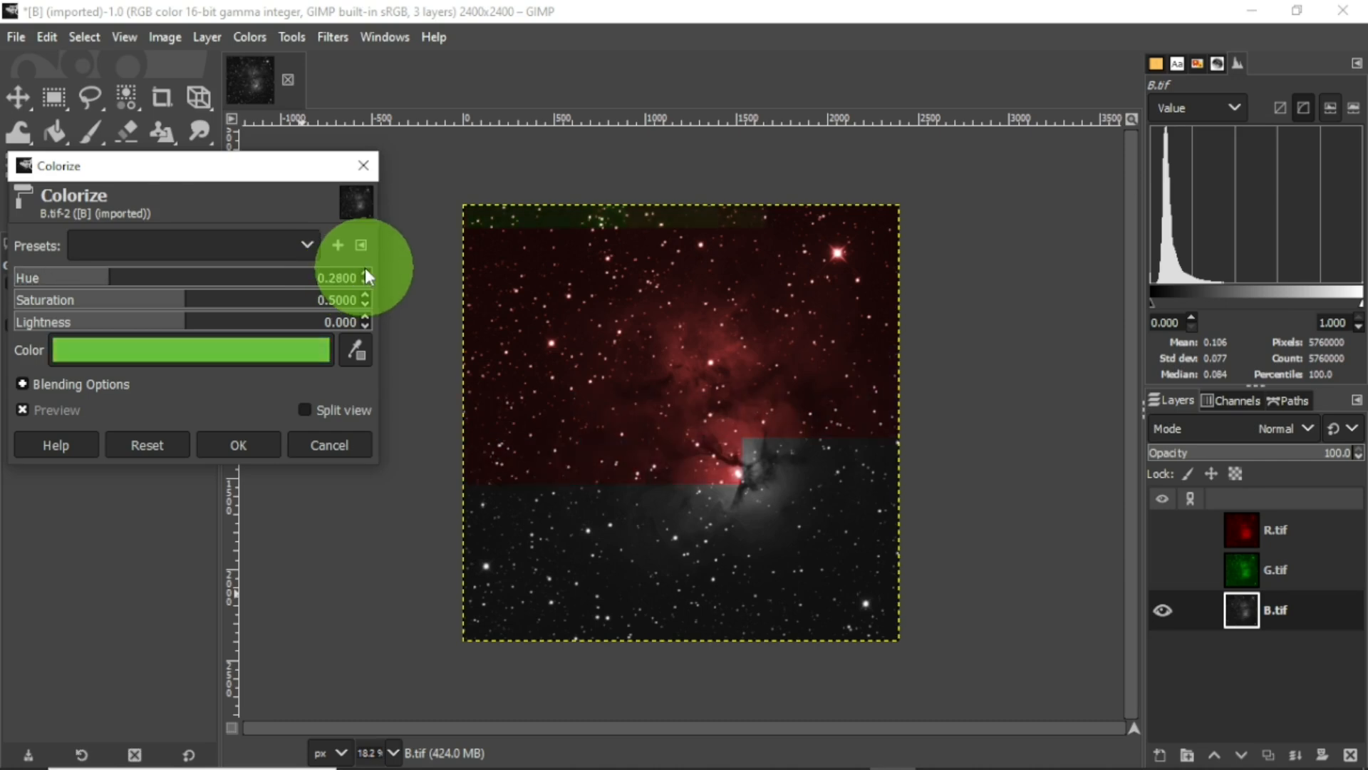
left_click(365, 273)
left_click(365, 273)
left_click(365, 274)
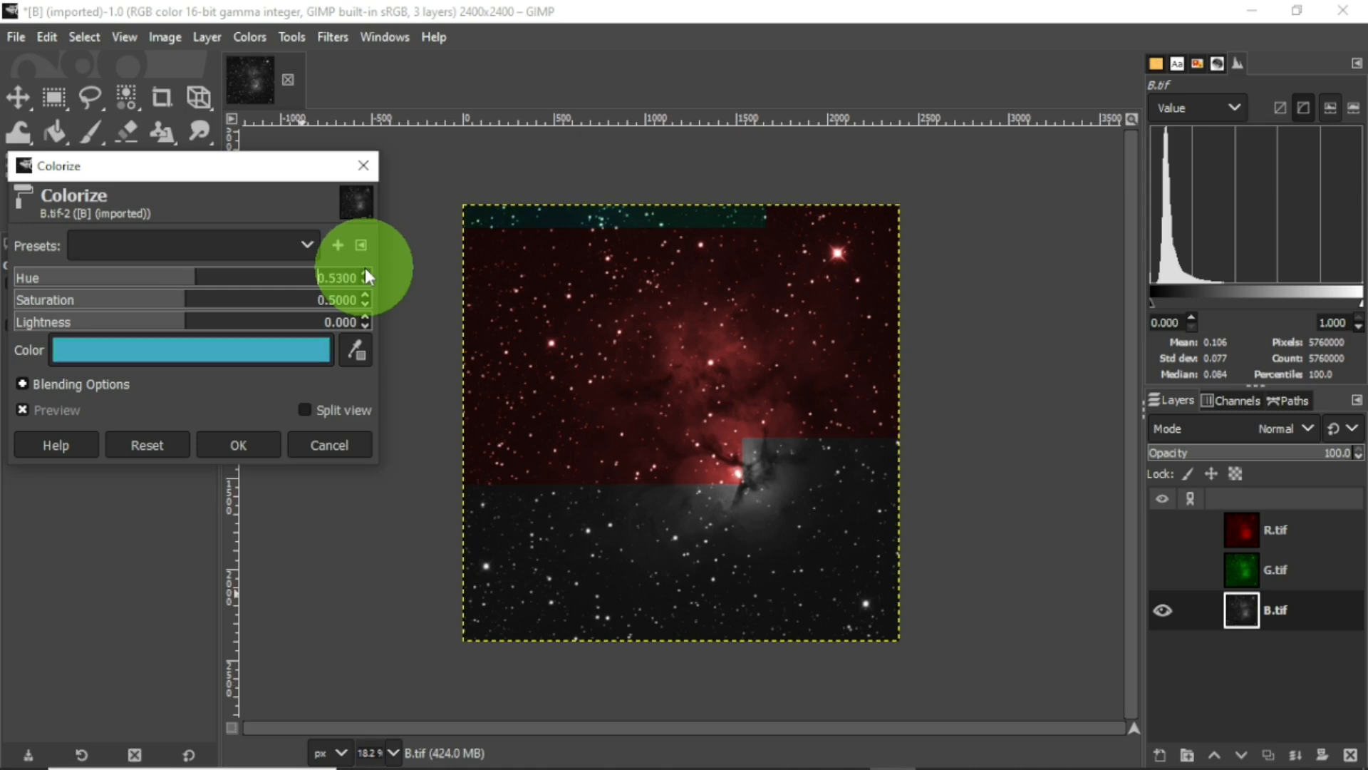
left_click(365, 274)
left_click(365, 274)
left_click(365, 273)
left_click(365, 274)
- Set the B.tif layer's Colorize saturation to 1 and lightness to -0.5, and apply it
left_click(345, 300)
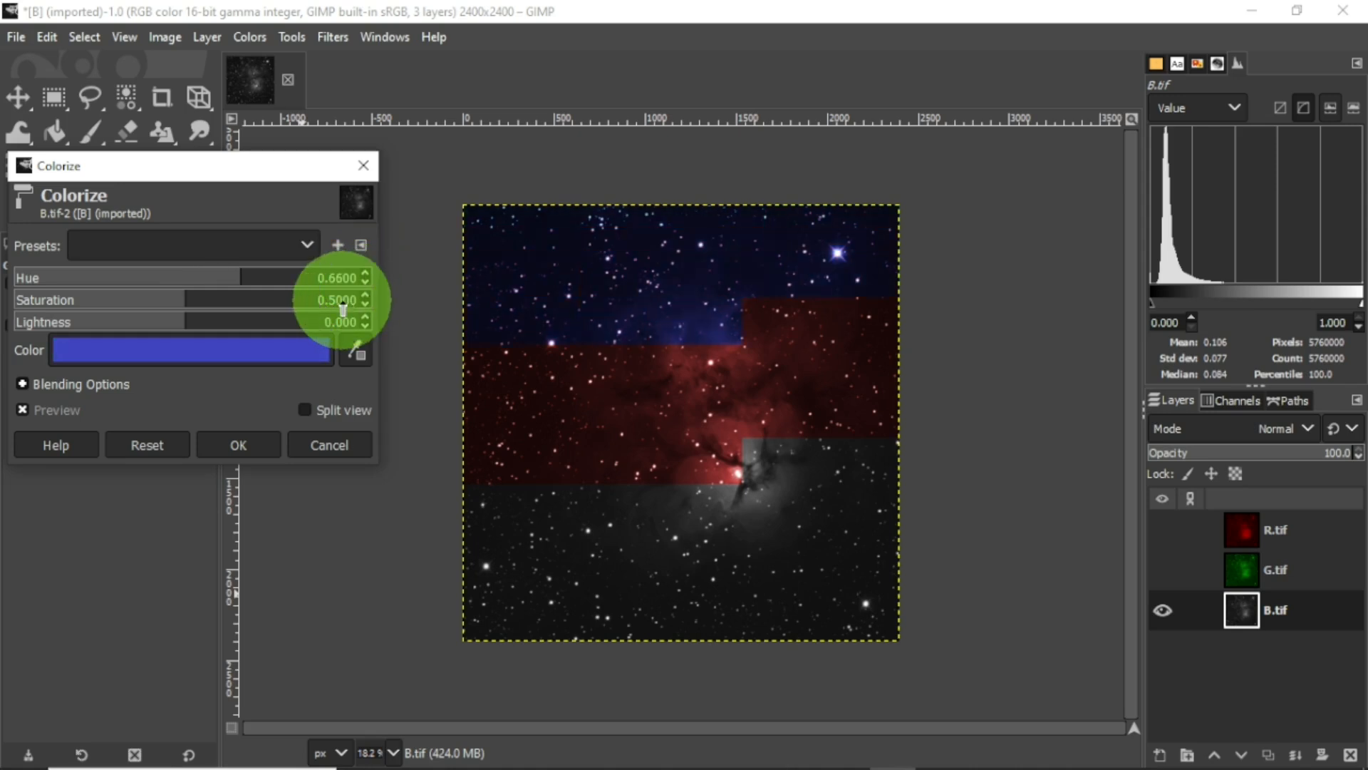
left_click_drag(347, 306, 406, 298)
left_click(365, 325)
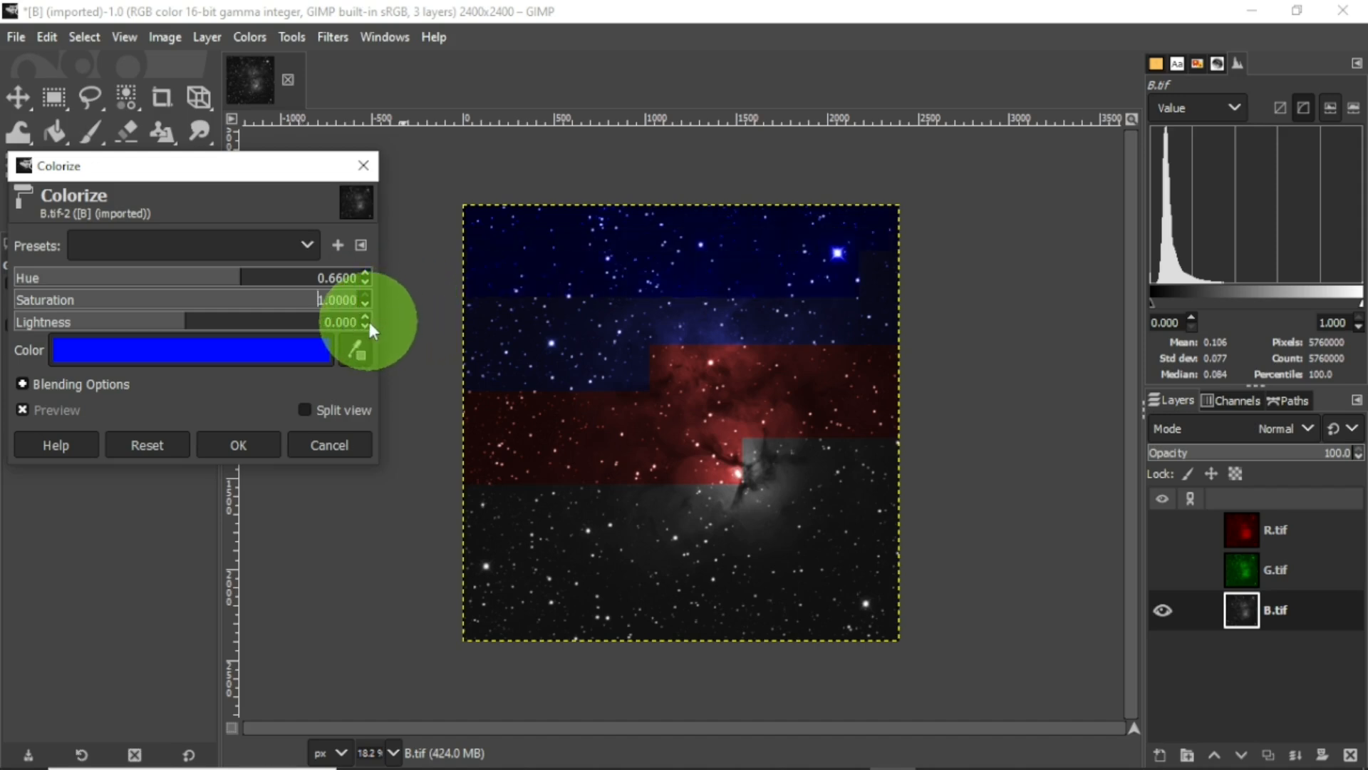
left_click(359, 325)
left_click(360, 325)
left_click(360, 325)
left_click(359, 324)
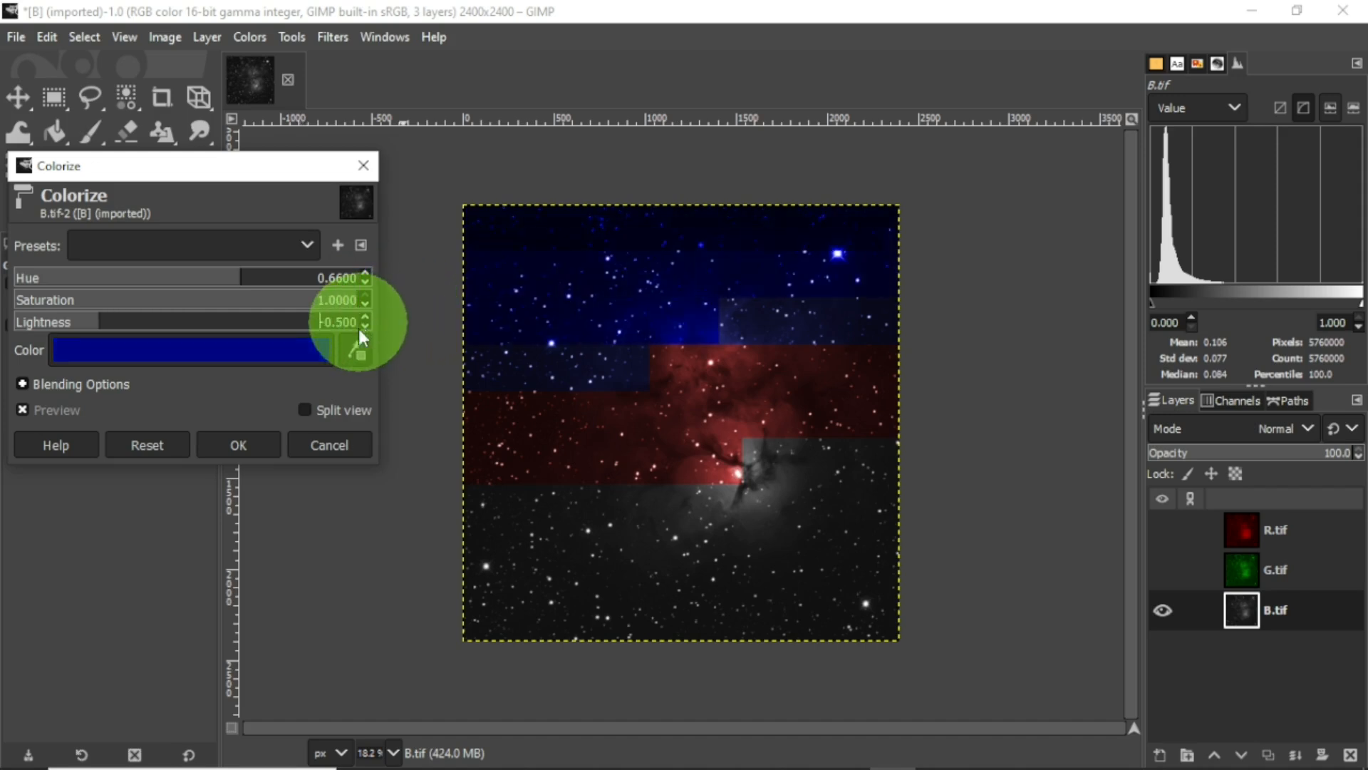
left_click(245, 436)
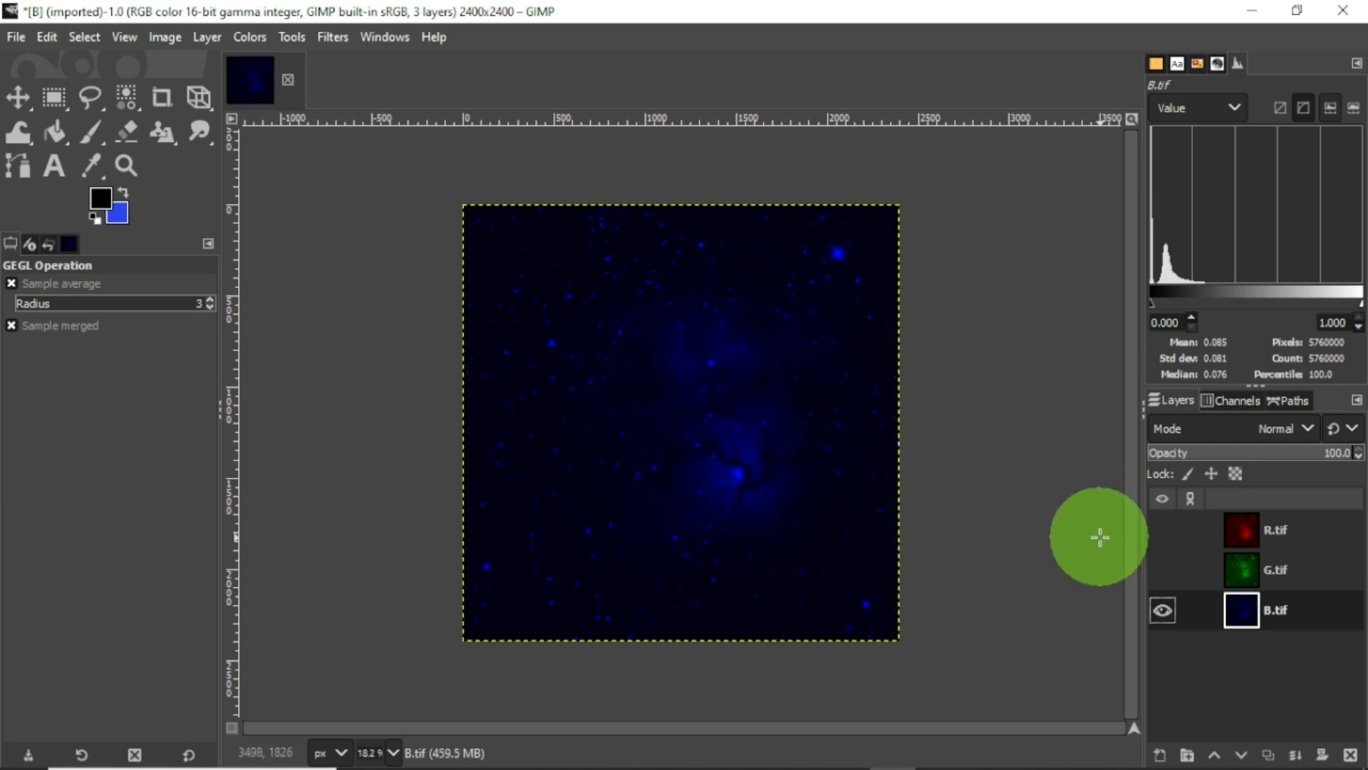
- Show the G.tif and R.tif layers again and set the R.tif layer's blend mode to Screen
left_click(1161, 567)
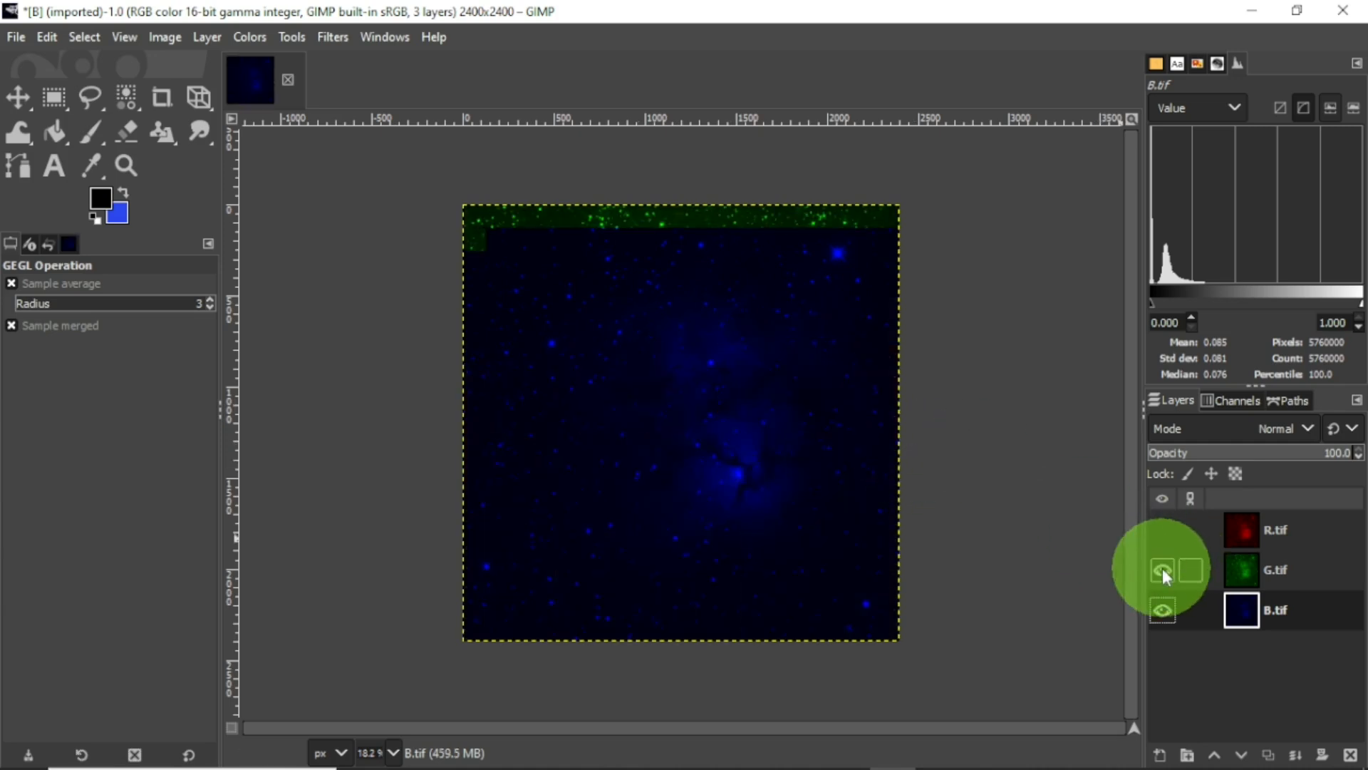
left_click(1164, 524)
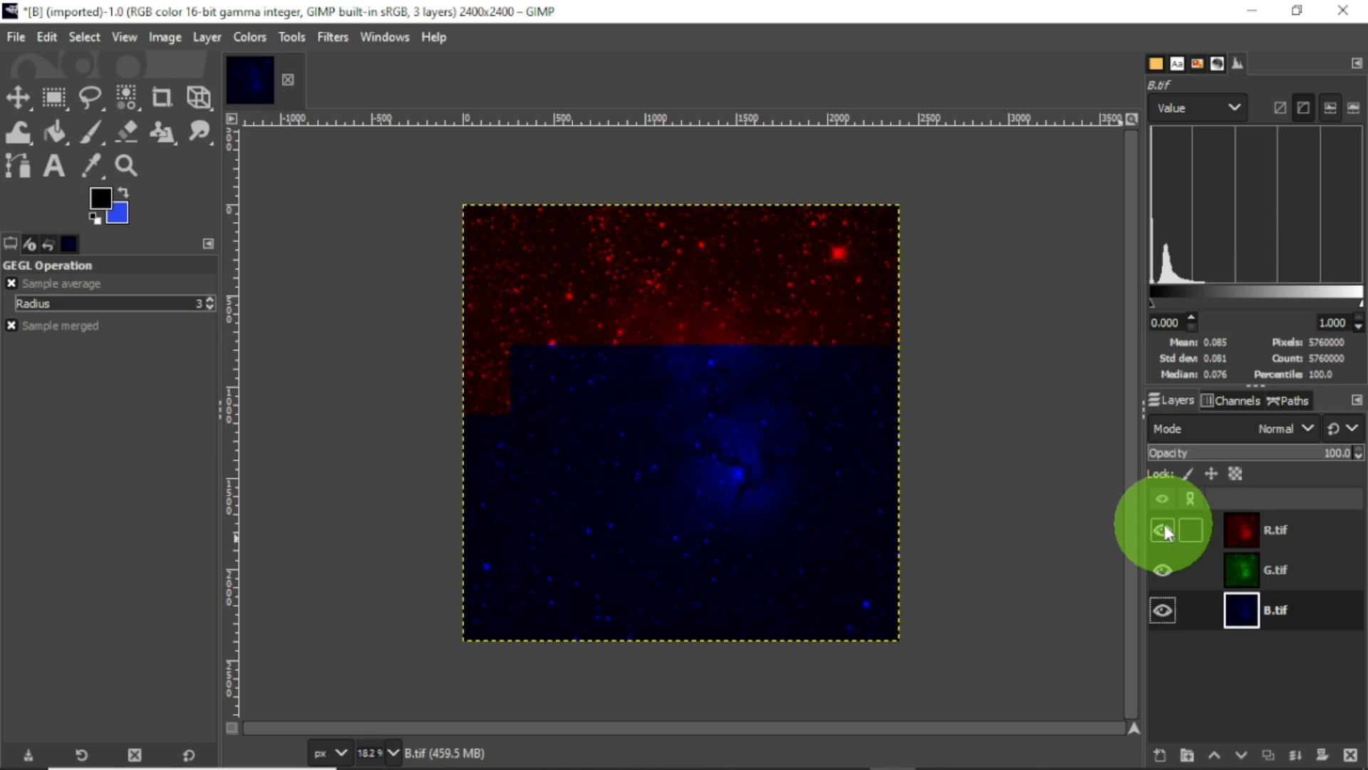
left_click(1238, 528)
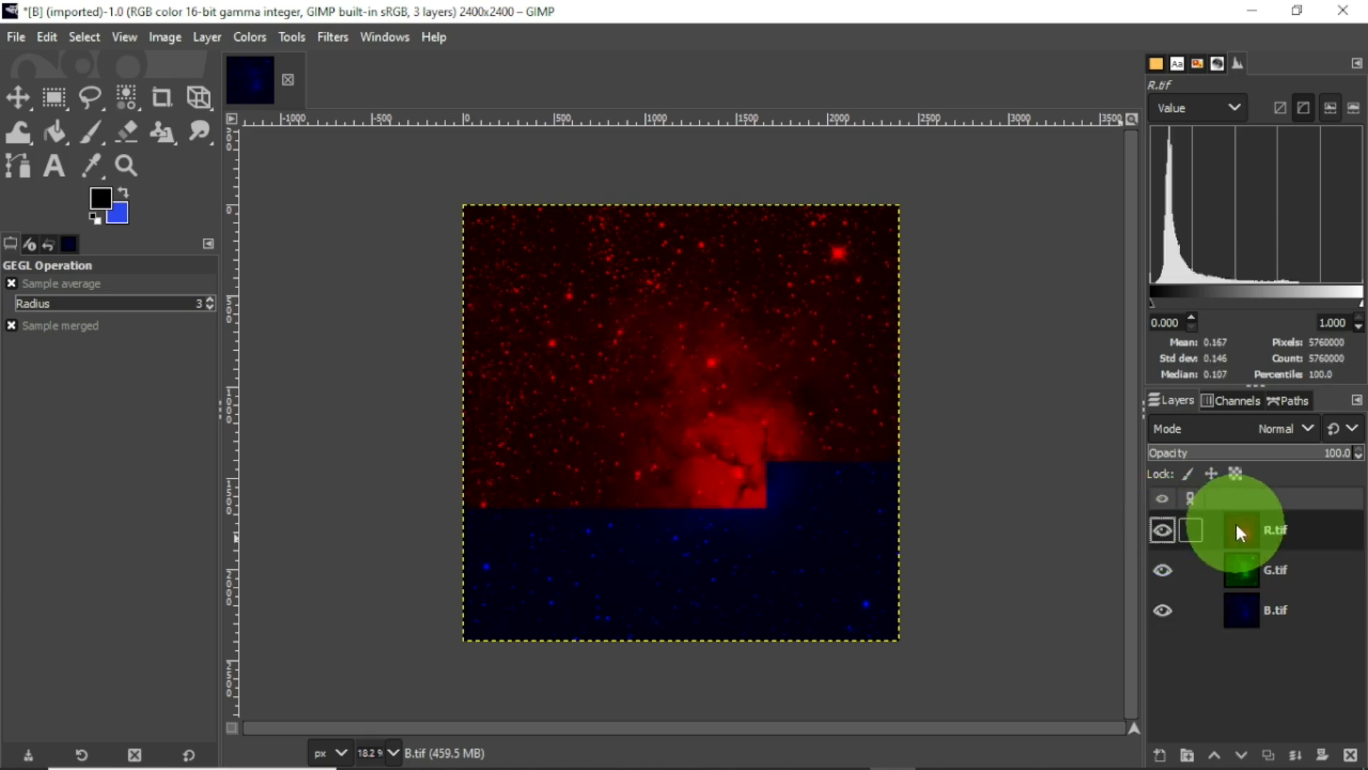
left_click(1297, 425)
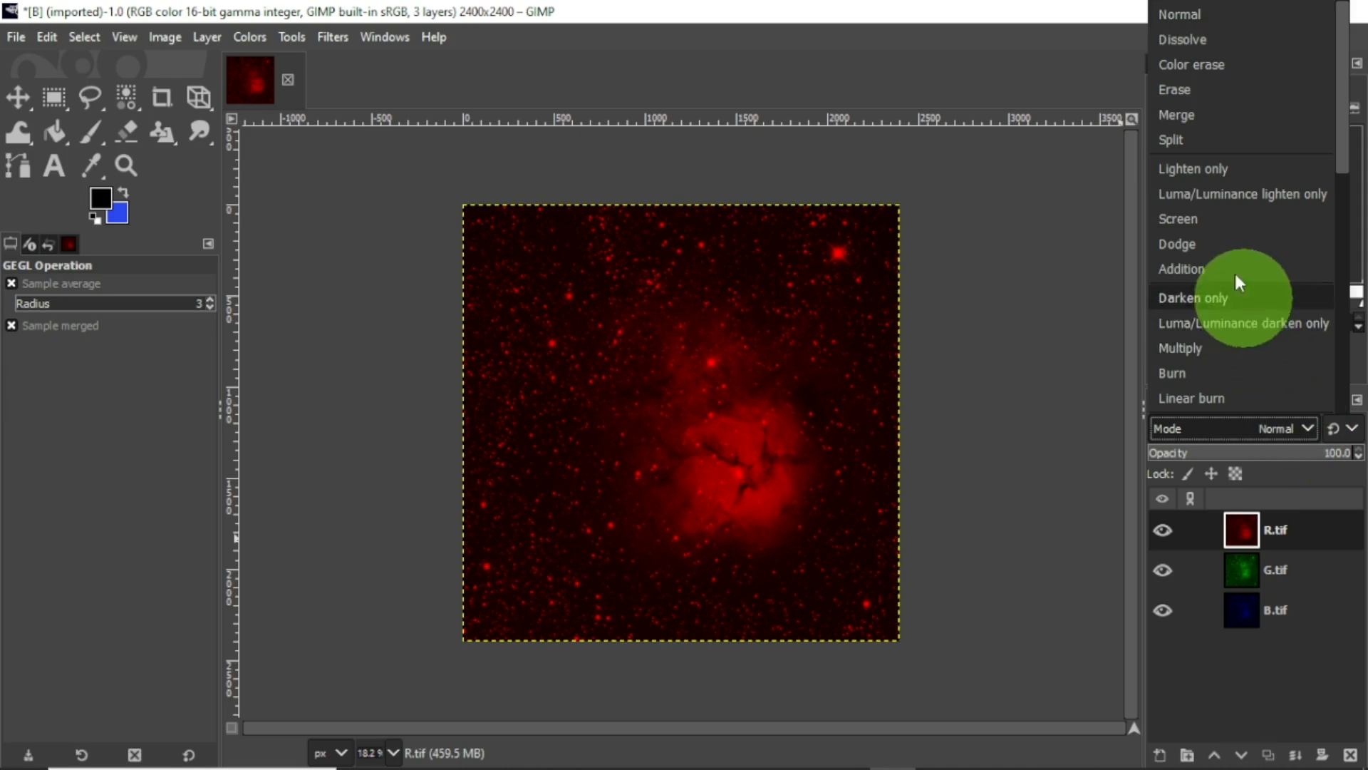
left_click(1224, 226)
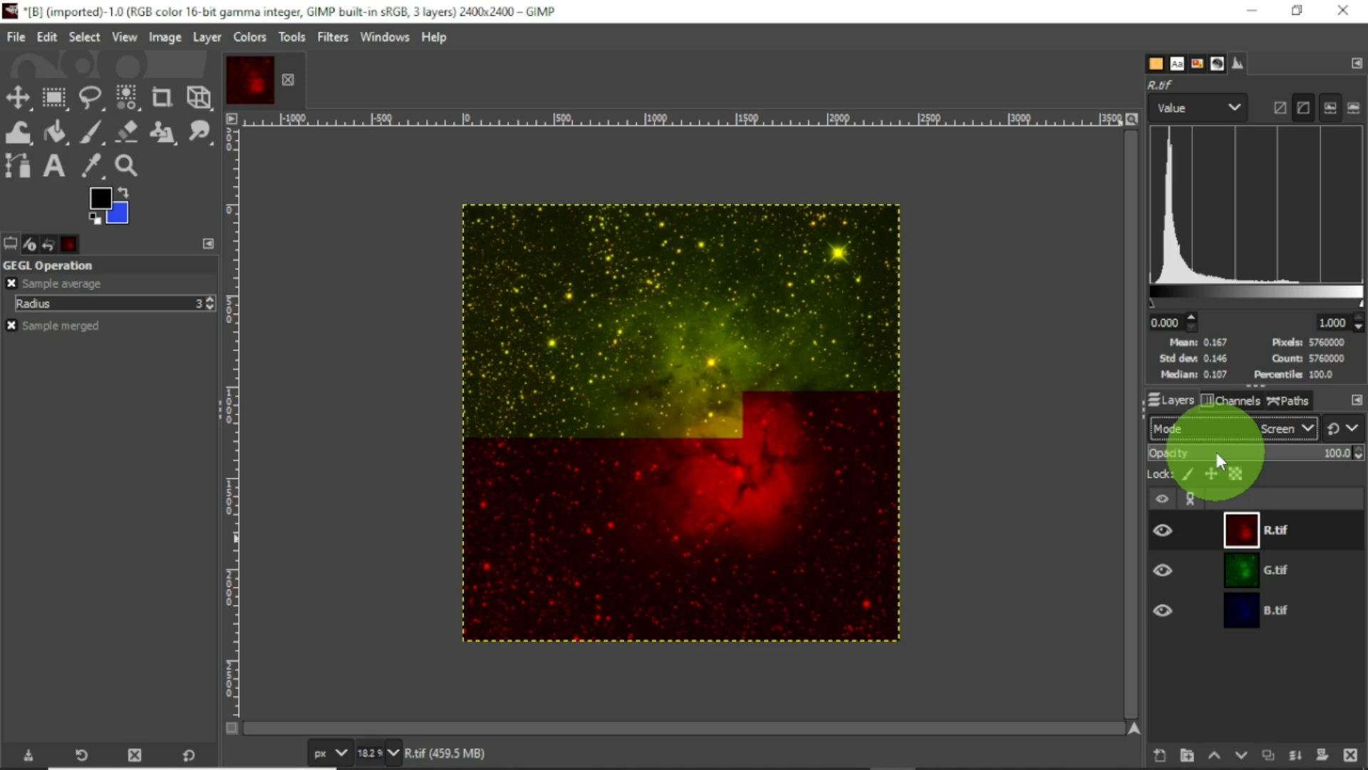
- Set the G.tif layer's blend mode to Screen
left_click(1240, 563)
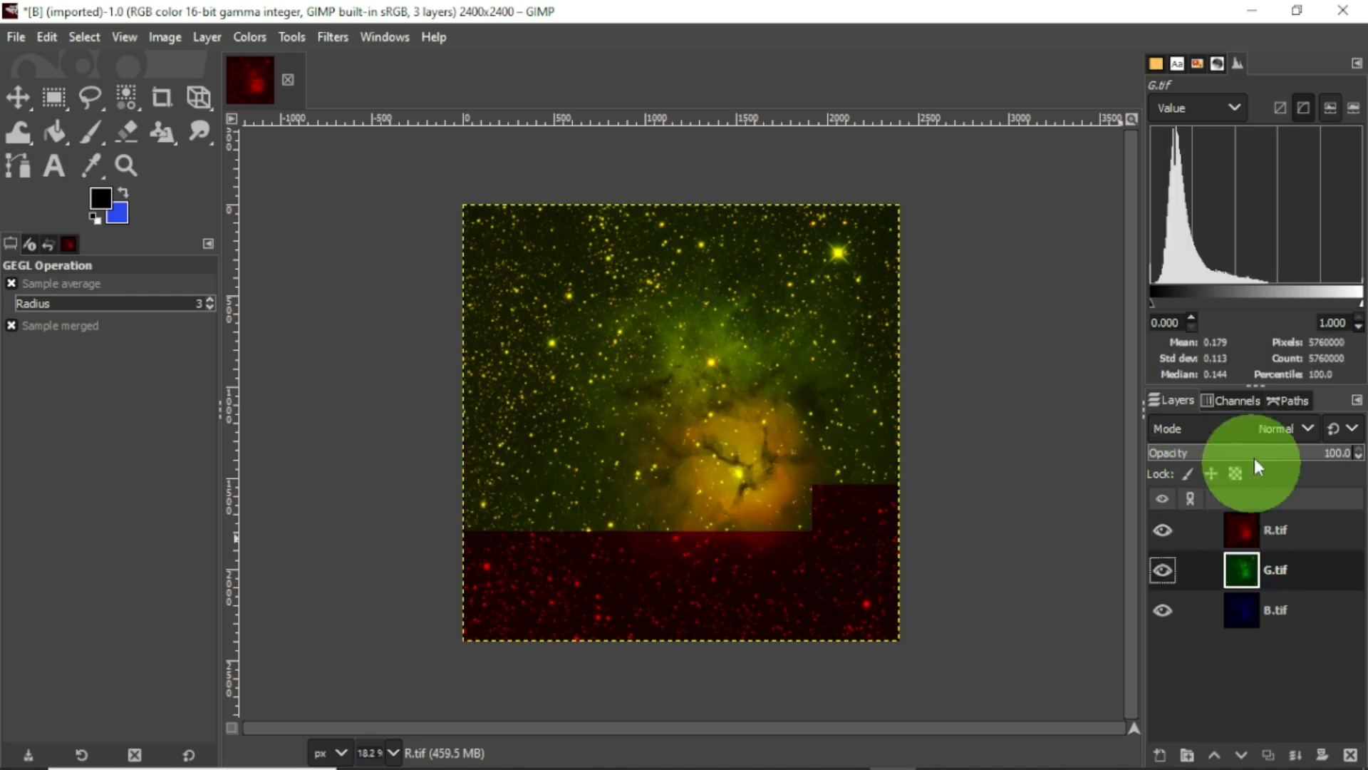
left_click(1270, 431)
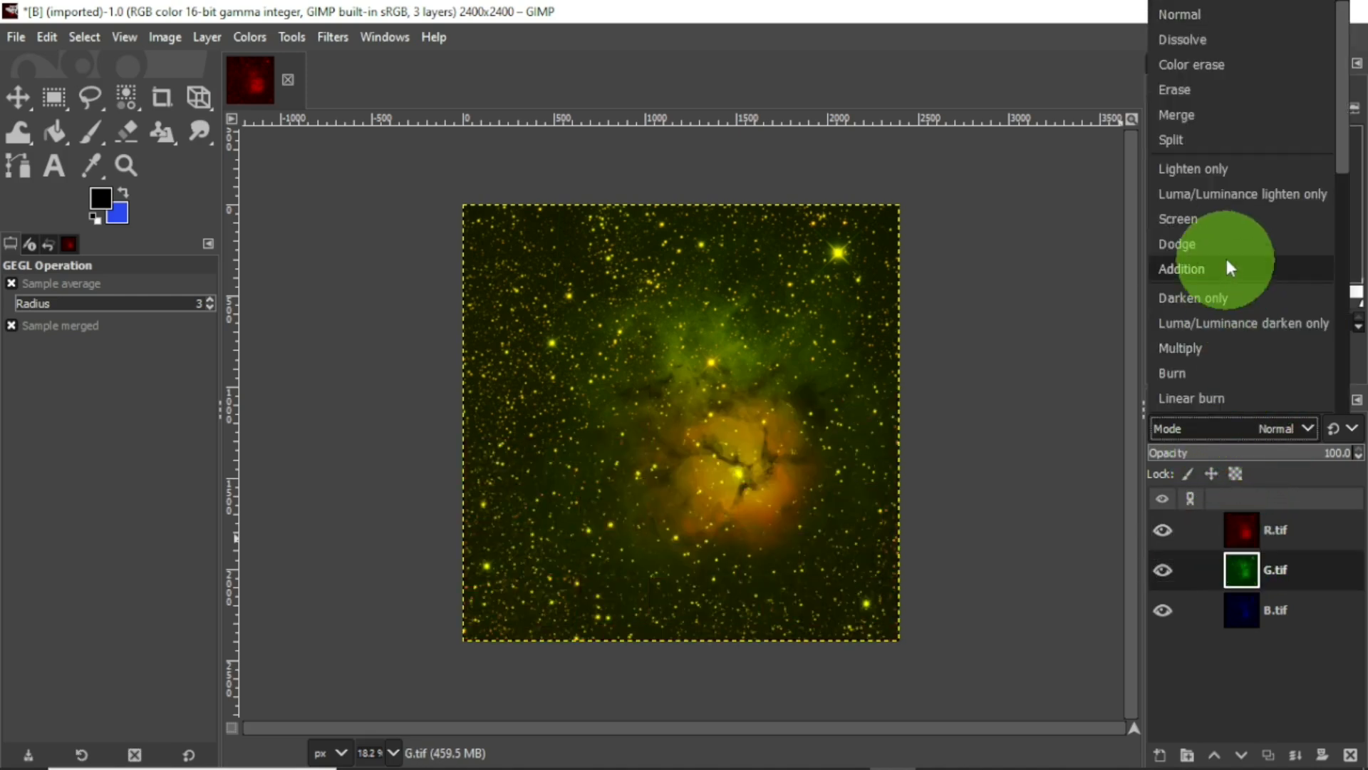
left_click(1225, 225)
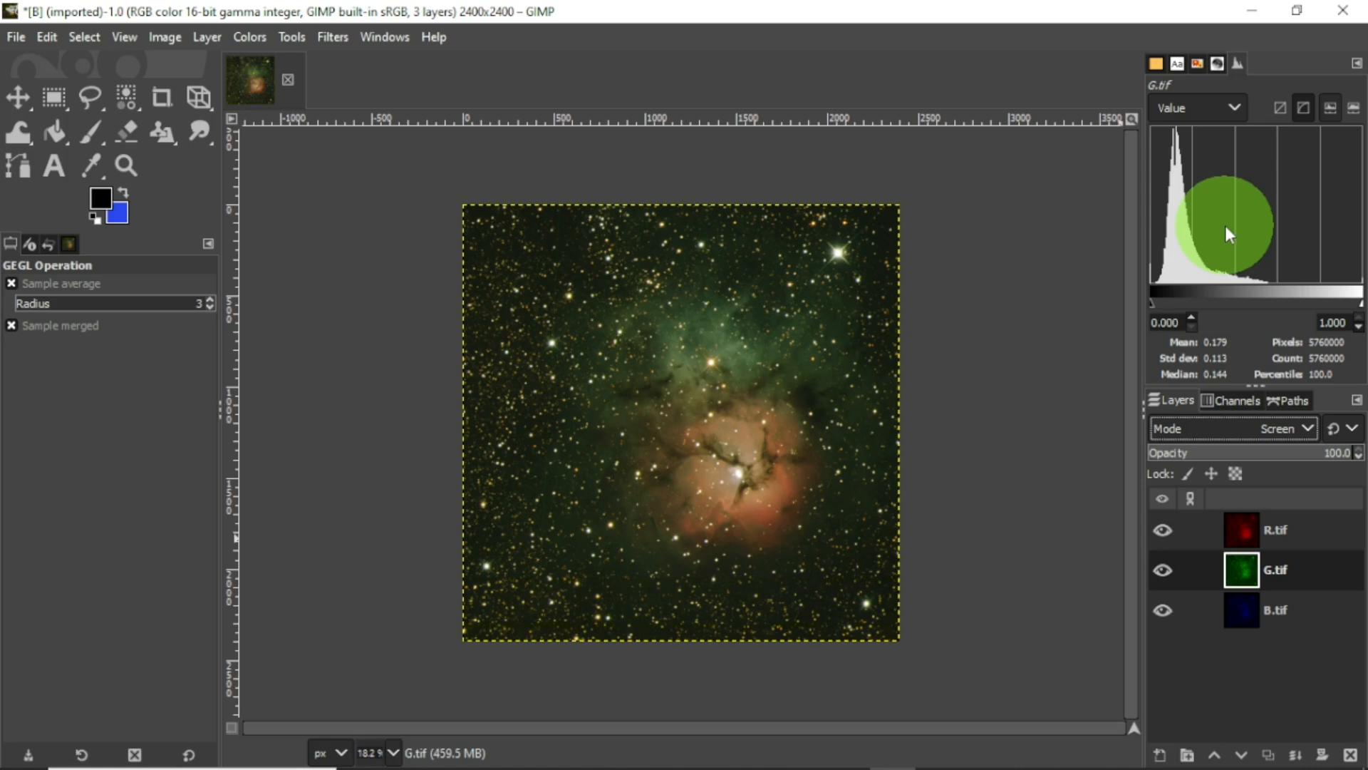
- Flatten the image into a single layer and set the histogram to display the RGB channels
left_click(1261, 609)
right_click(1261, 609)
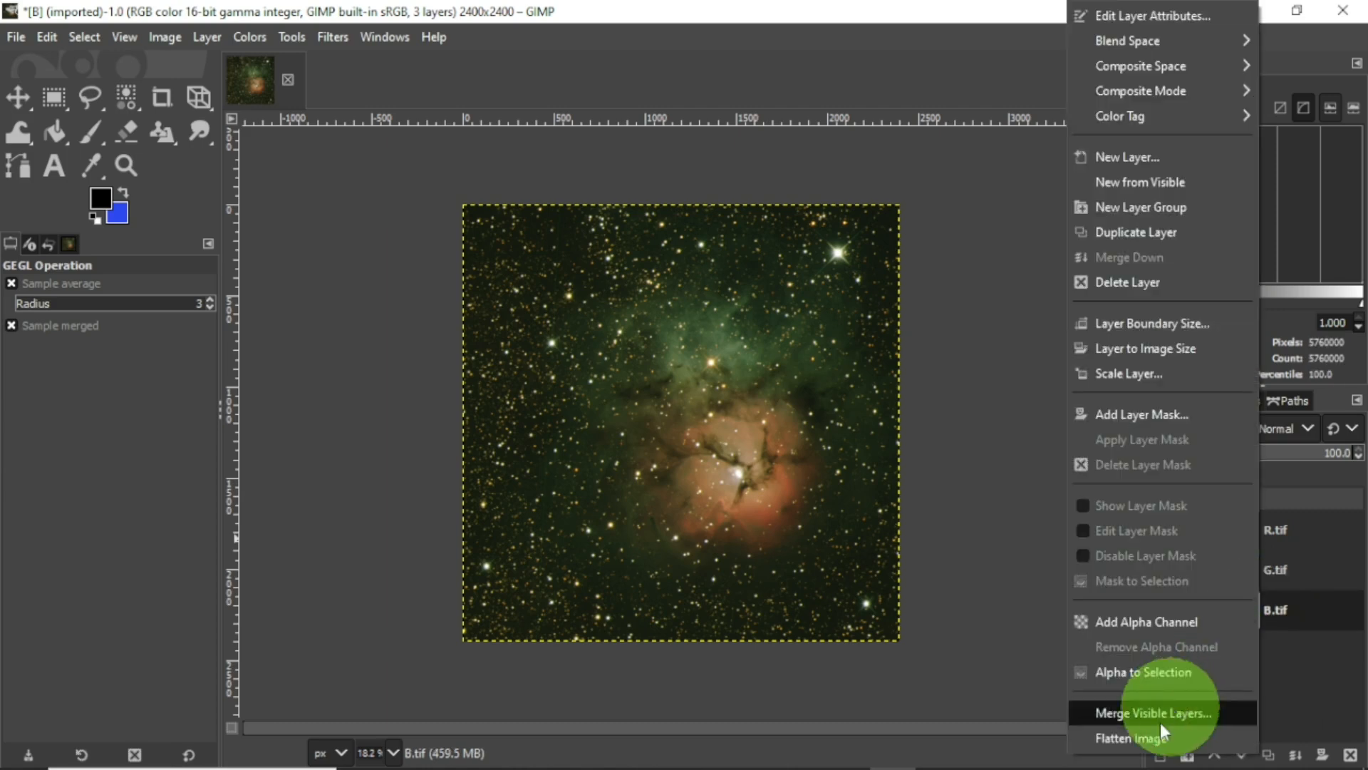
left_click(1147, 738)
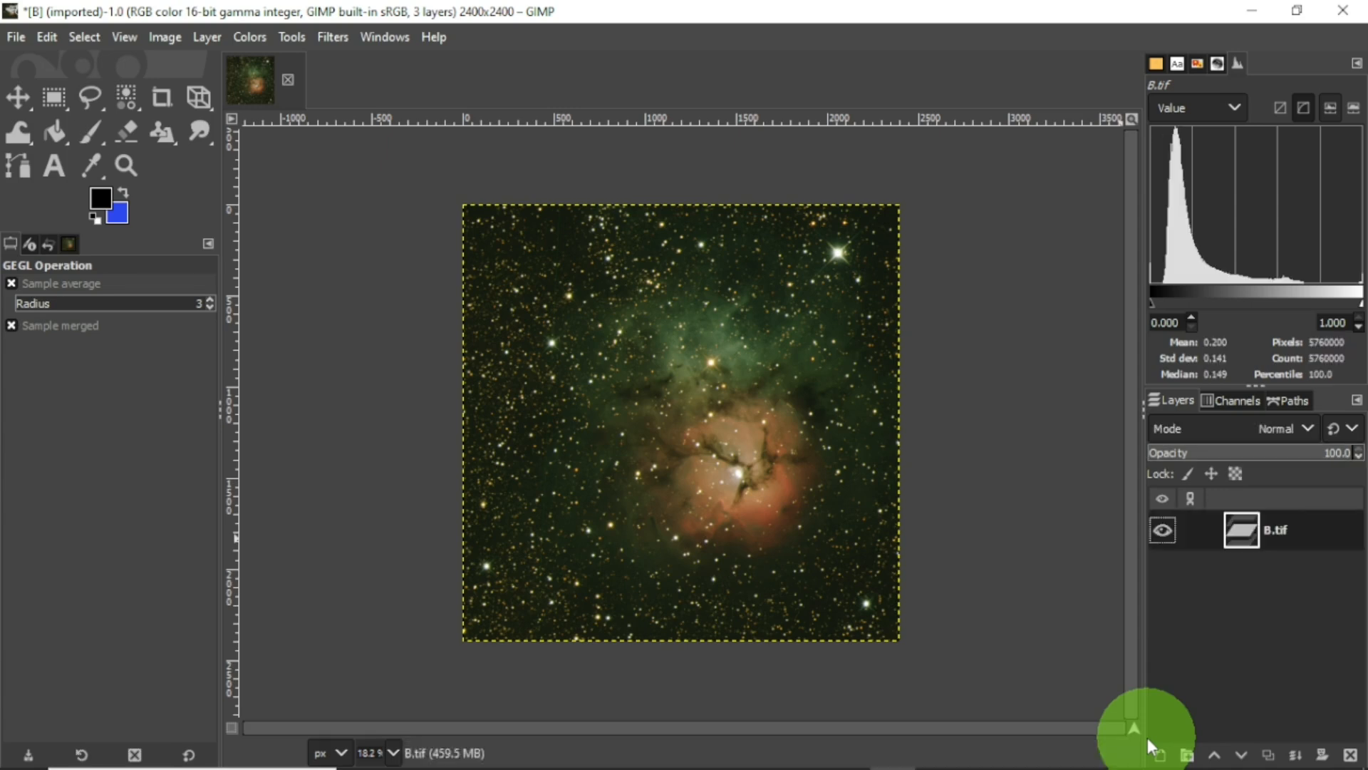
left_click(1224, 107)
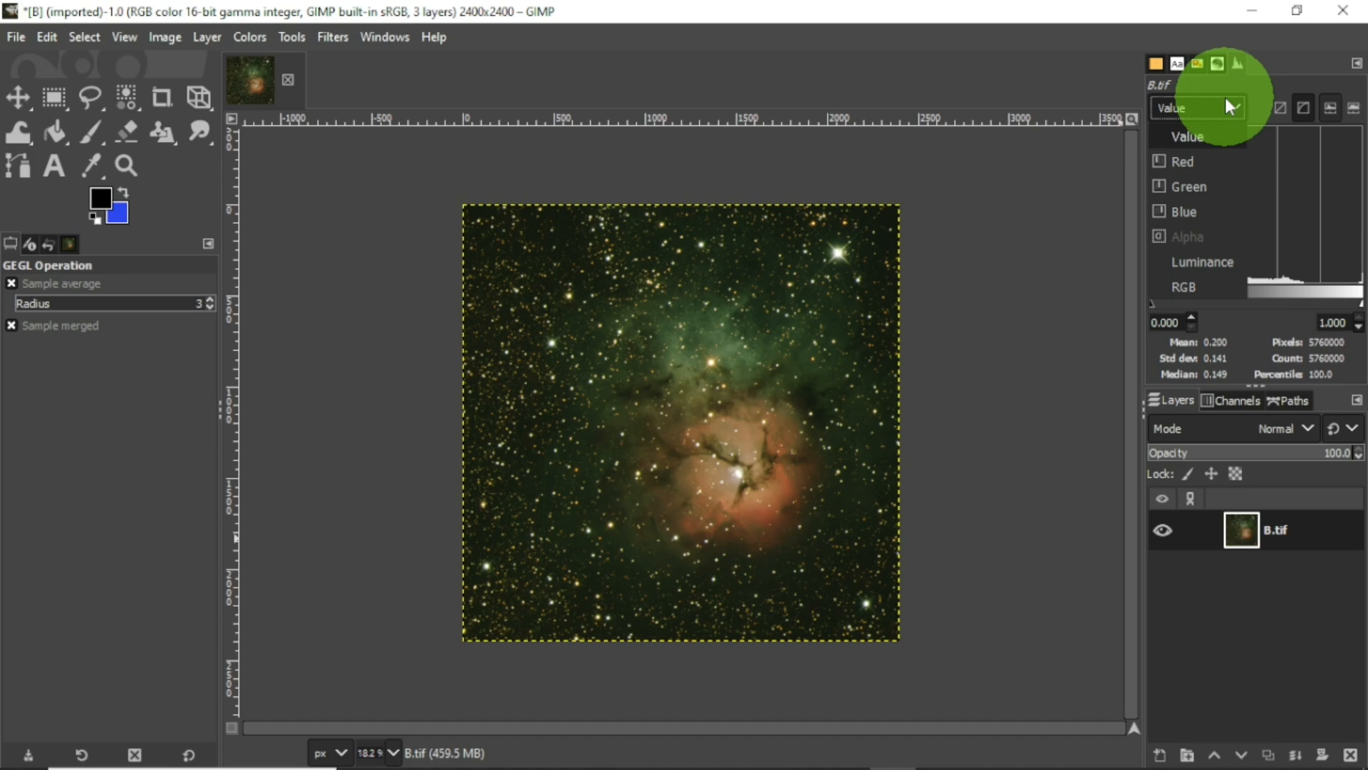
left_click(1195, 286)
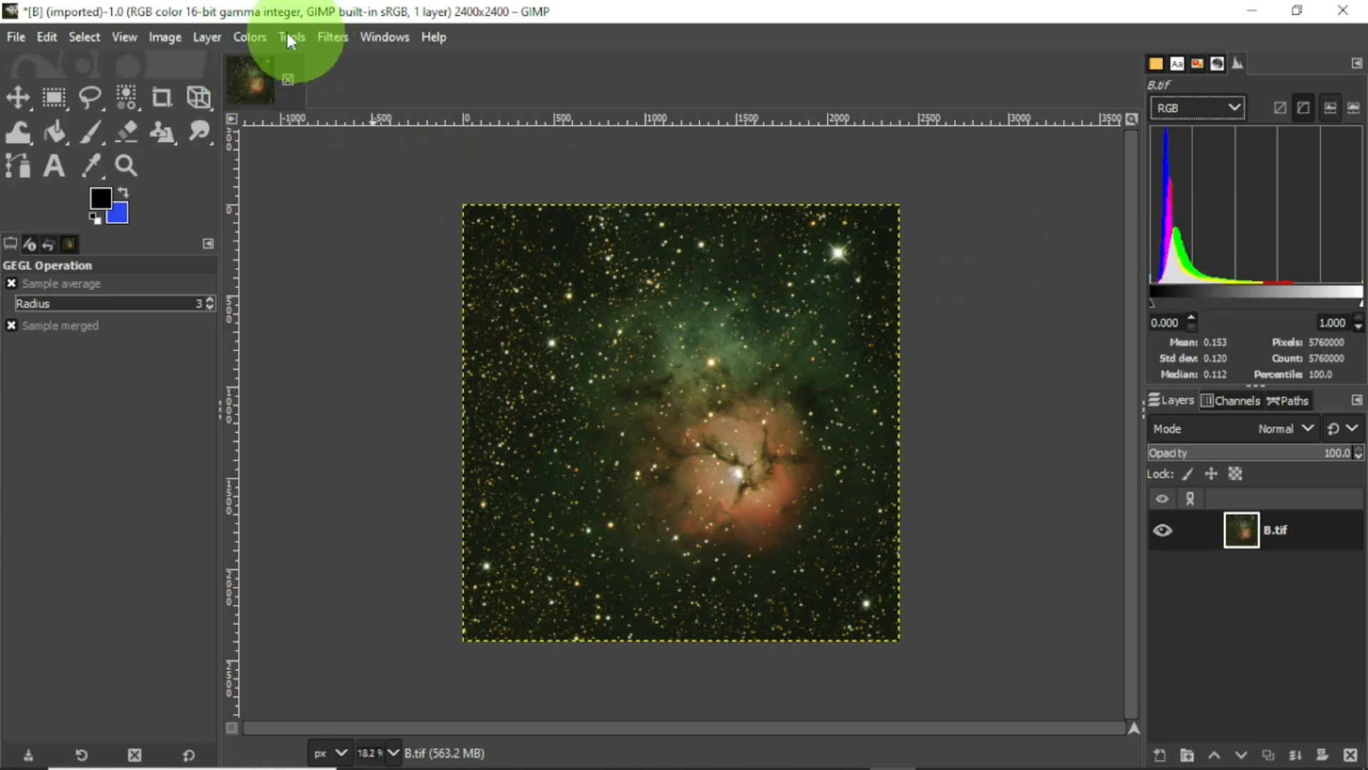
- Use Levels on the flattened image to lower the Green channel's maximum output level to 84.51
left_click(263, 33)
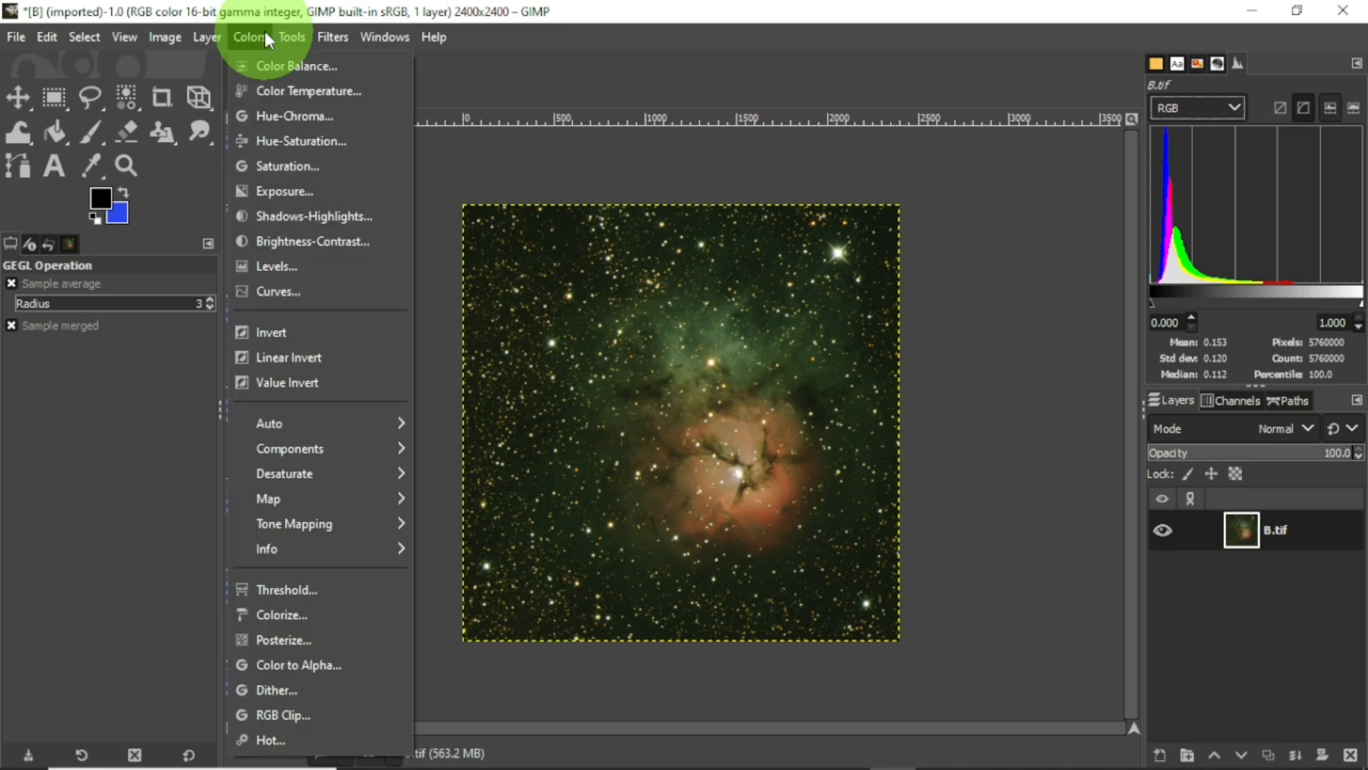
left_click(283, 265)
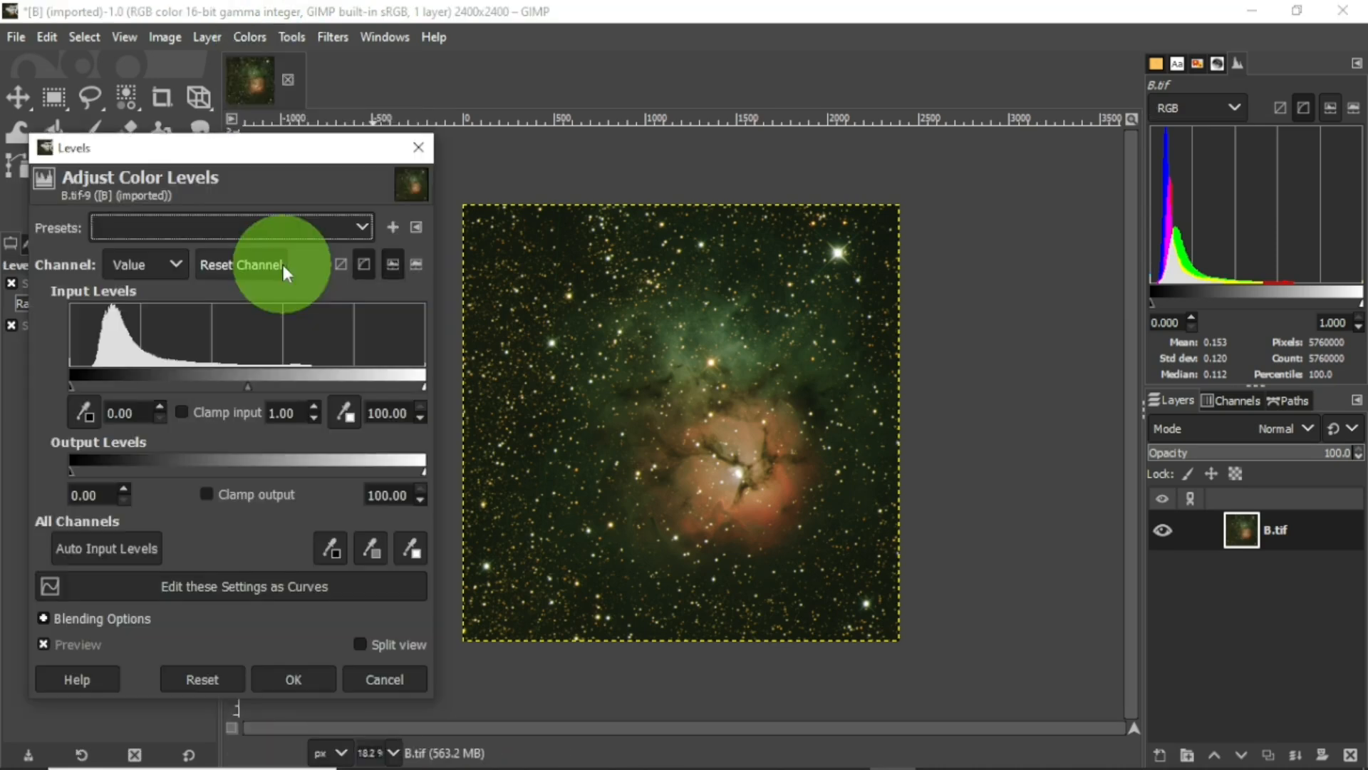
left_click(160, 262)
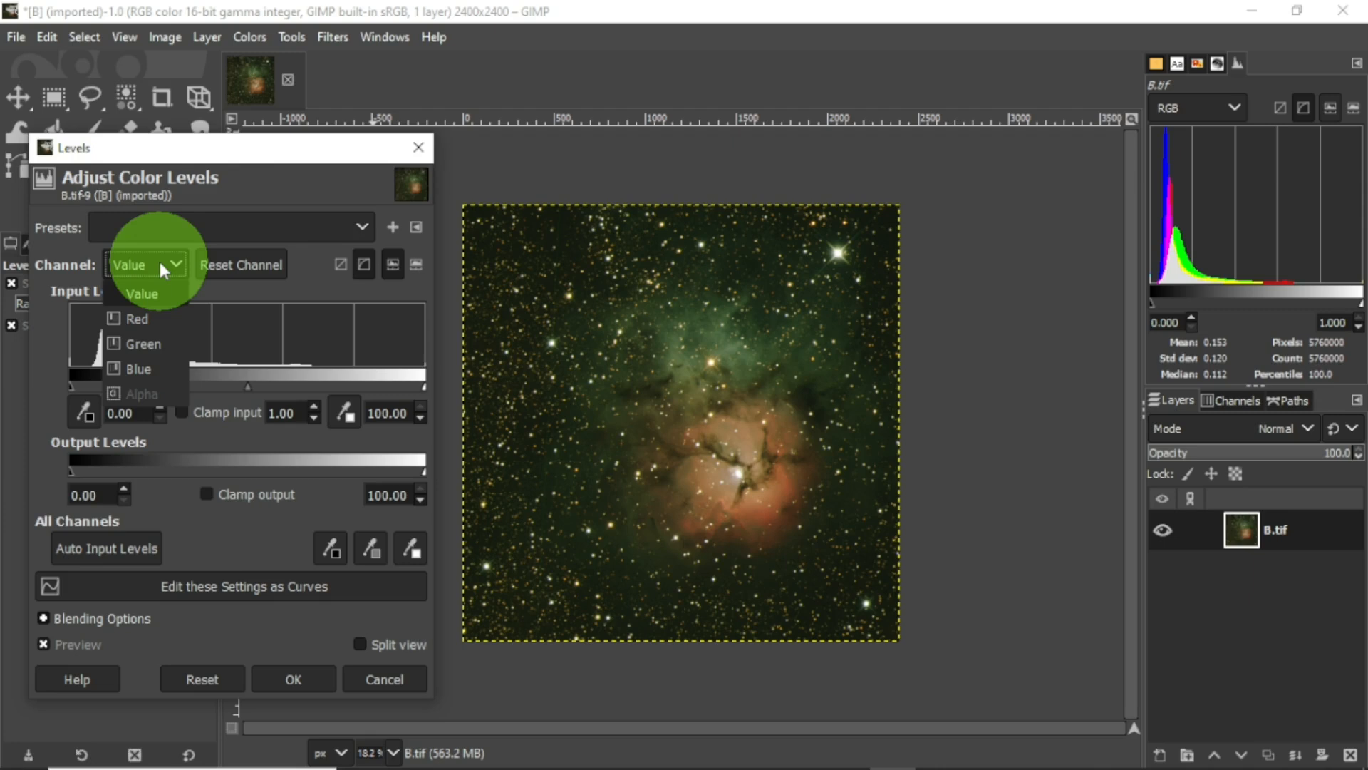
left_click(148, 341)
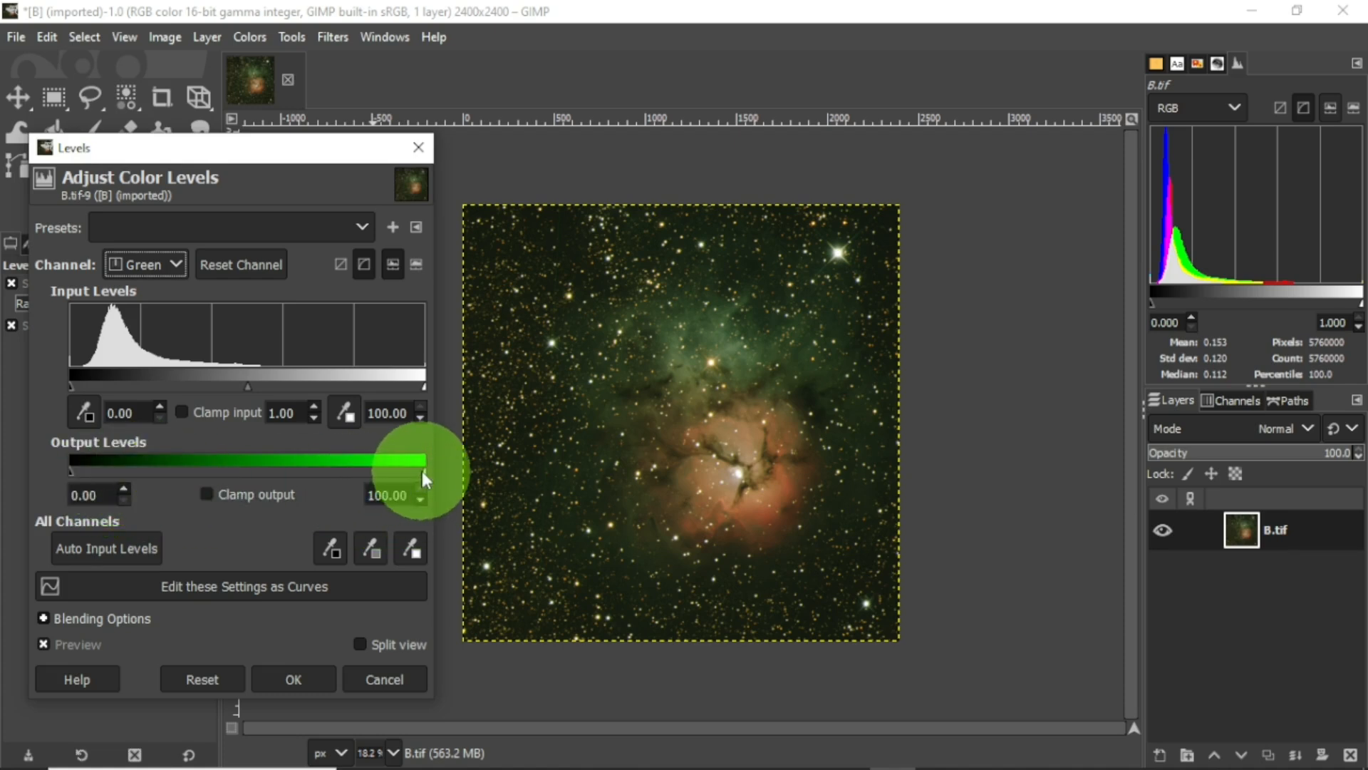
left_click_drag(422, 470, 384, 473)
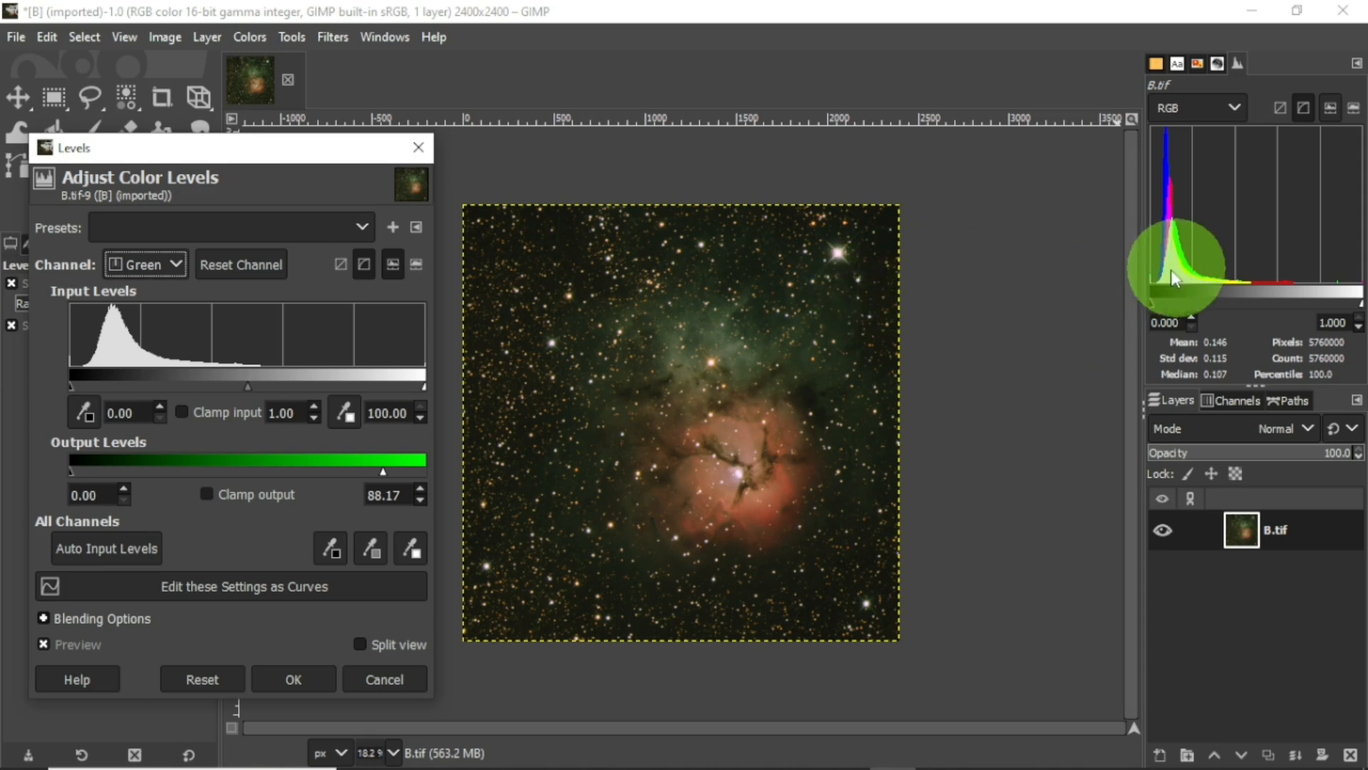
left_click_drag(383, 472, 335, 476)
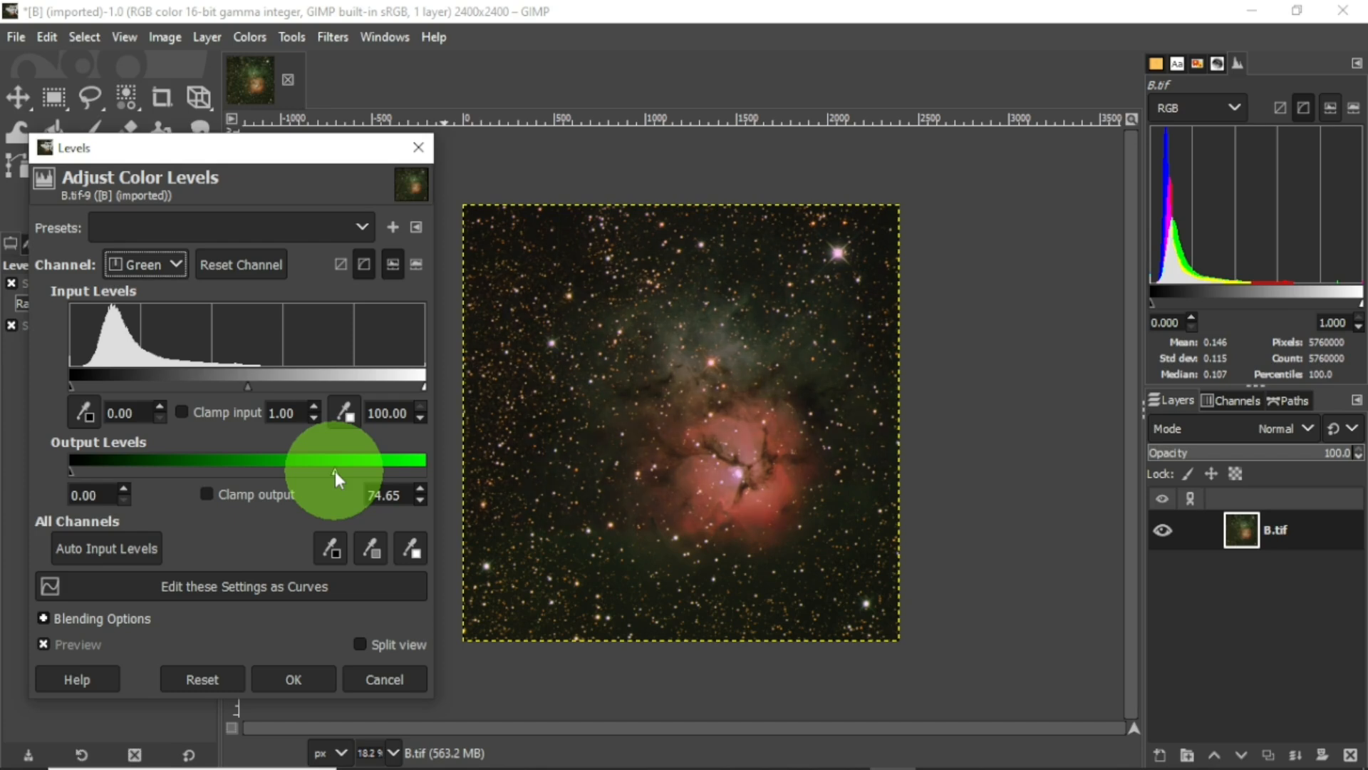
left_click_drag(335, 472, 353, 471)
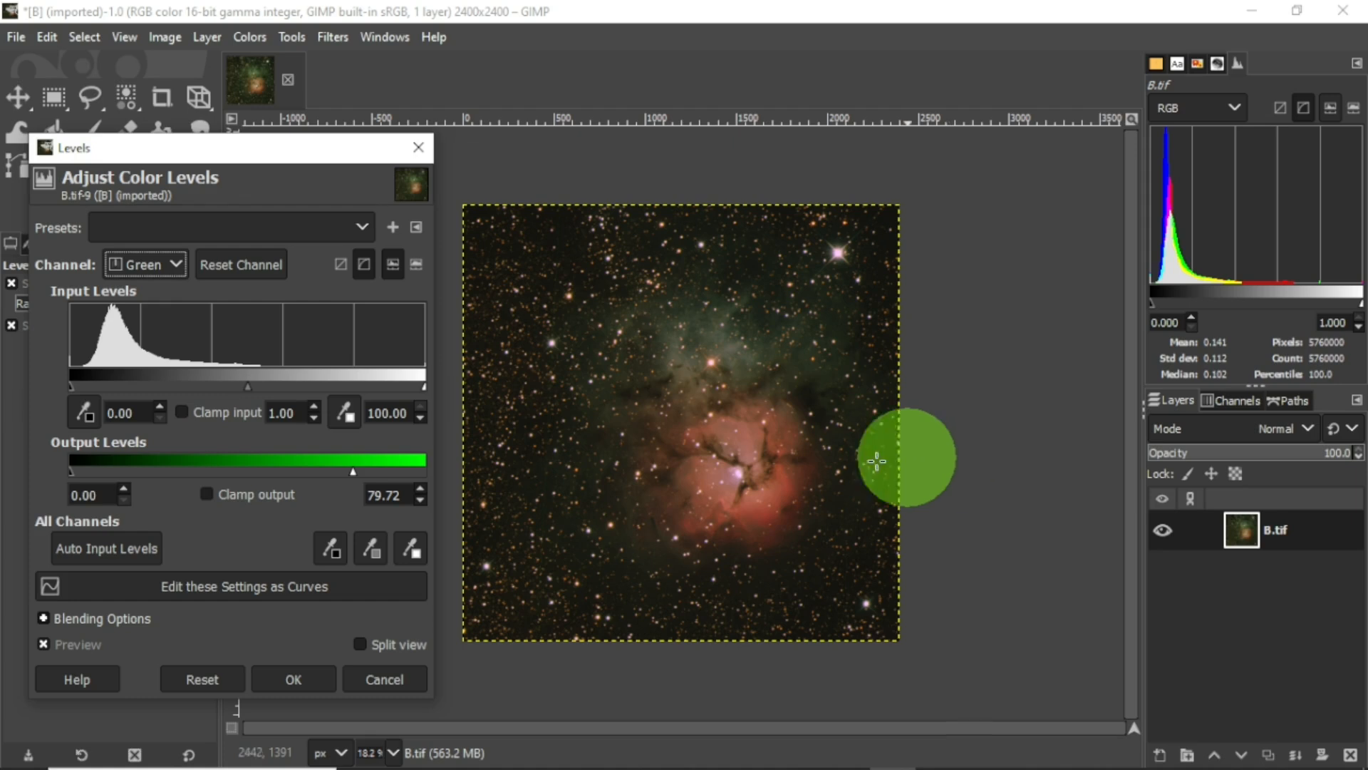
left_click_drag(352, 472, 383, 476)
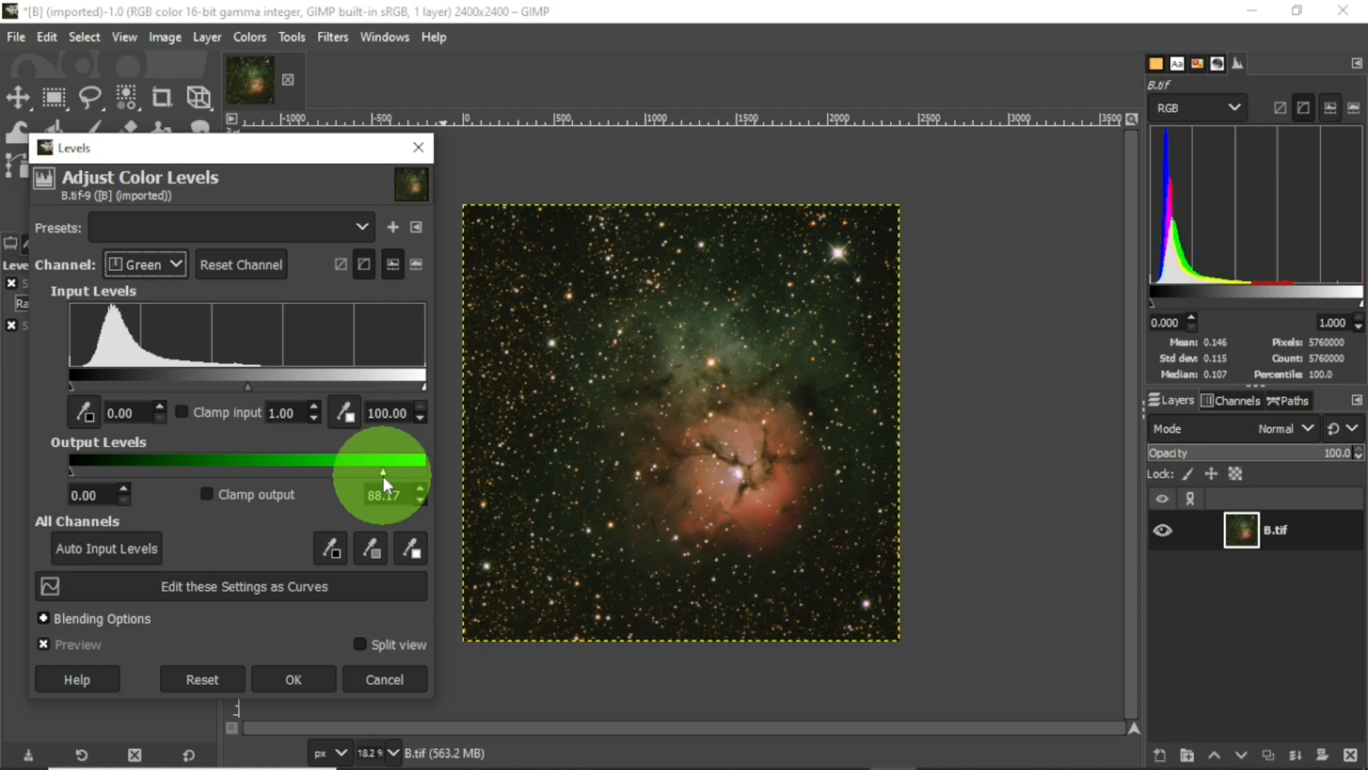
left_click_drag(383, 476, 375, 473)
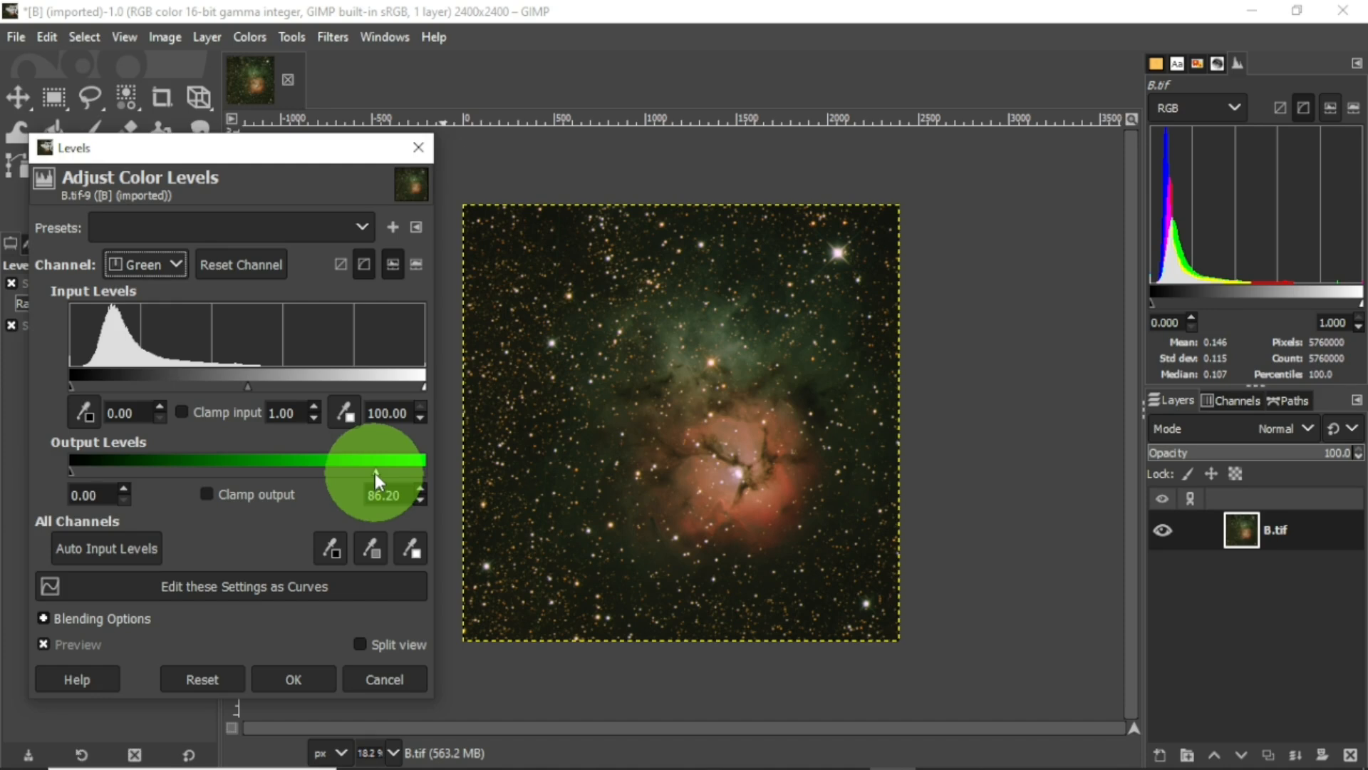
left_click_drag(375, 472, 370, 475)
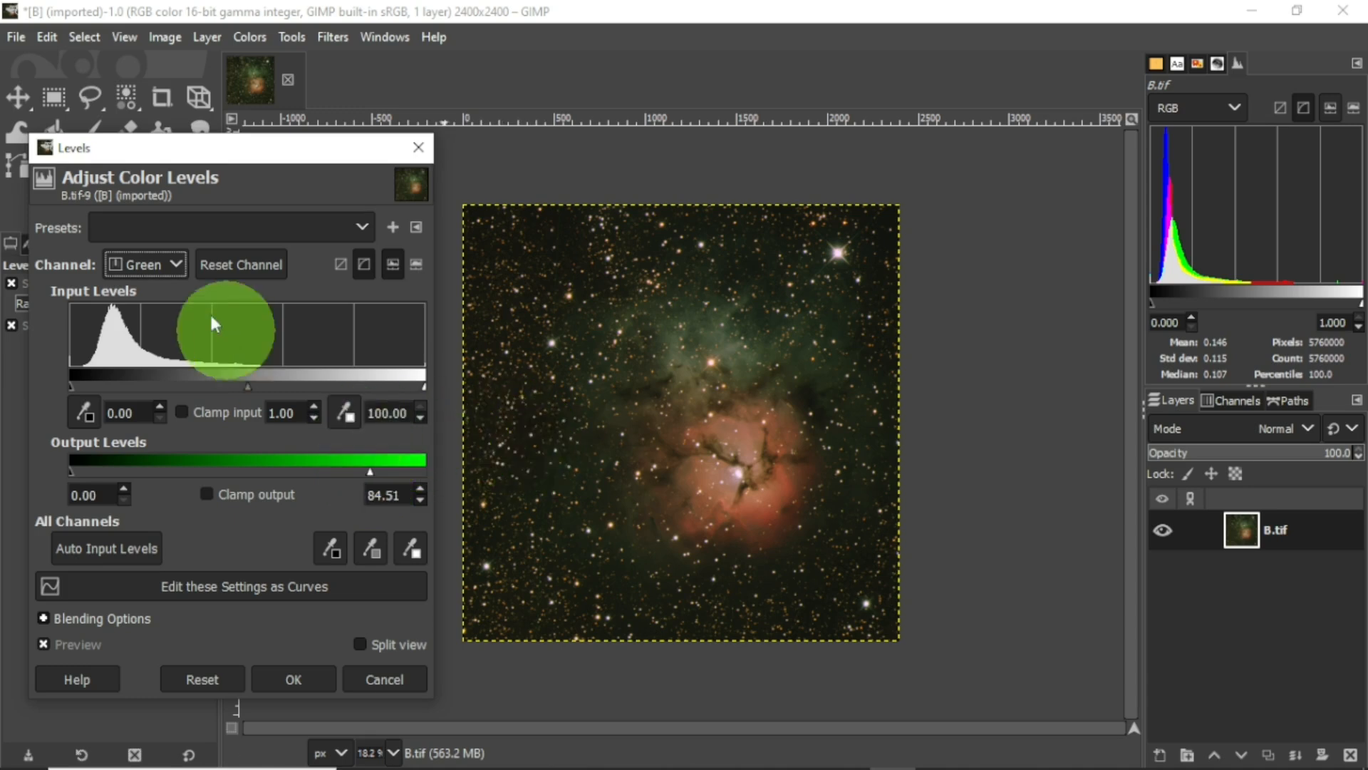
- Lower the Red channel's maximum output level to 88.17 and apply the Levels adjustment
left_click(160, 253)
left_click(152, 315)
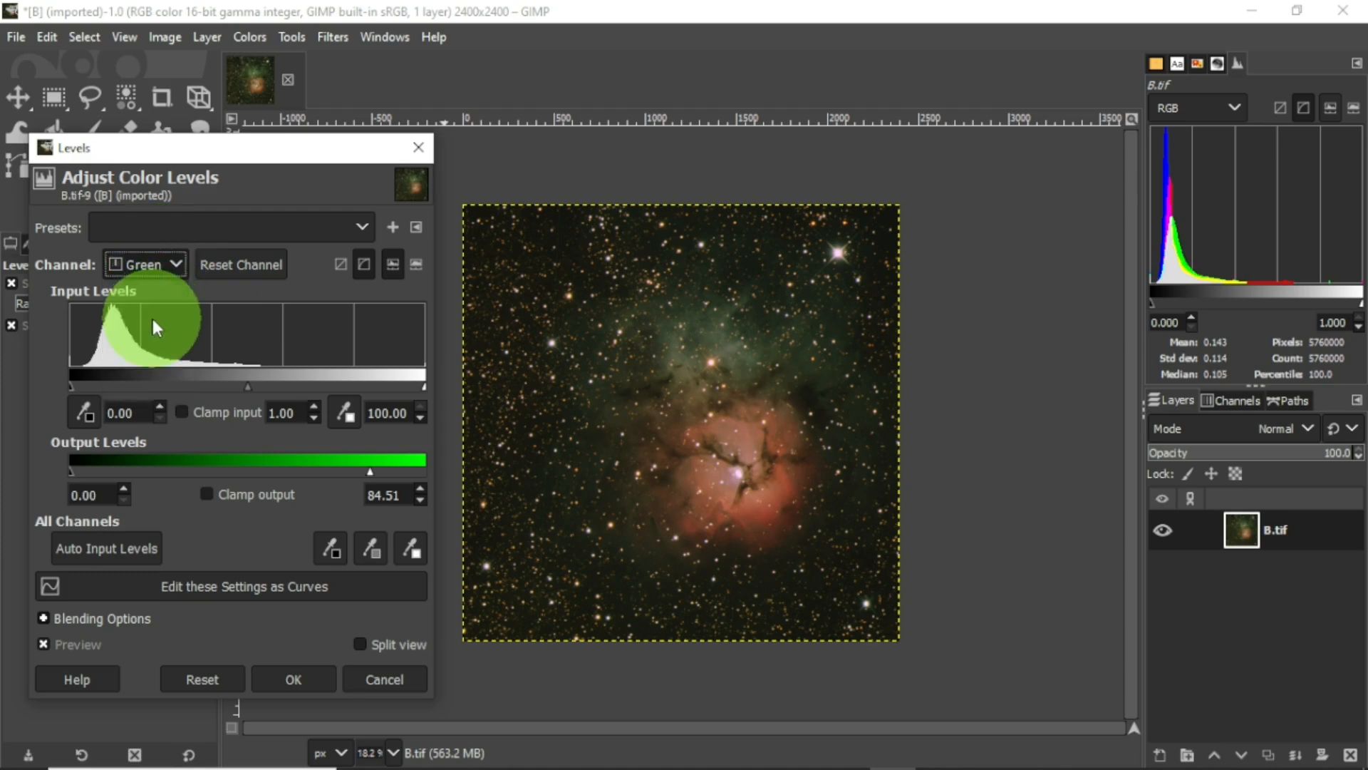
left_click_drag(420, 469, 402, 469)
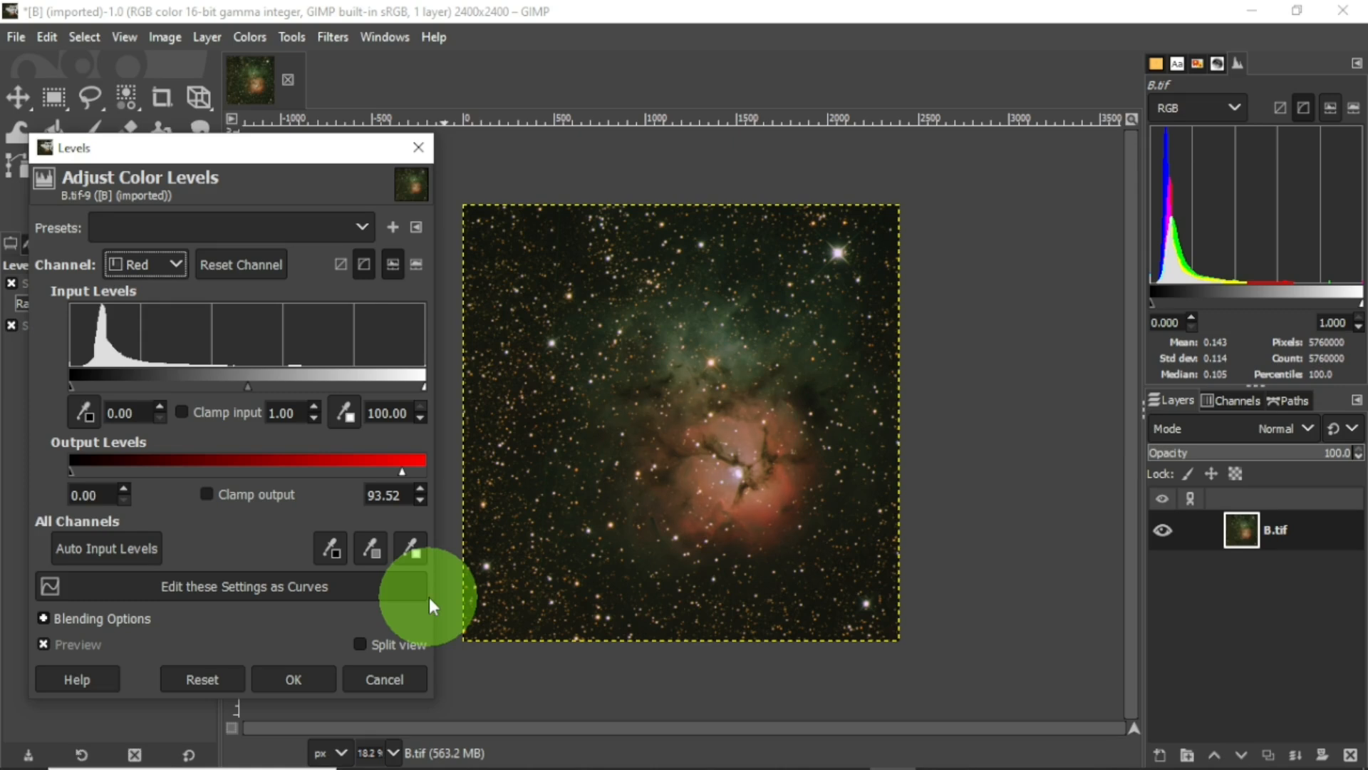
left_click_drag(402, 469, 383, 468)
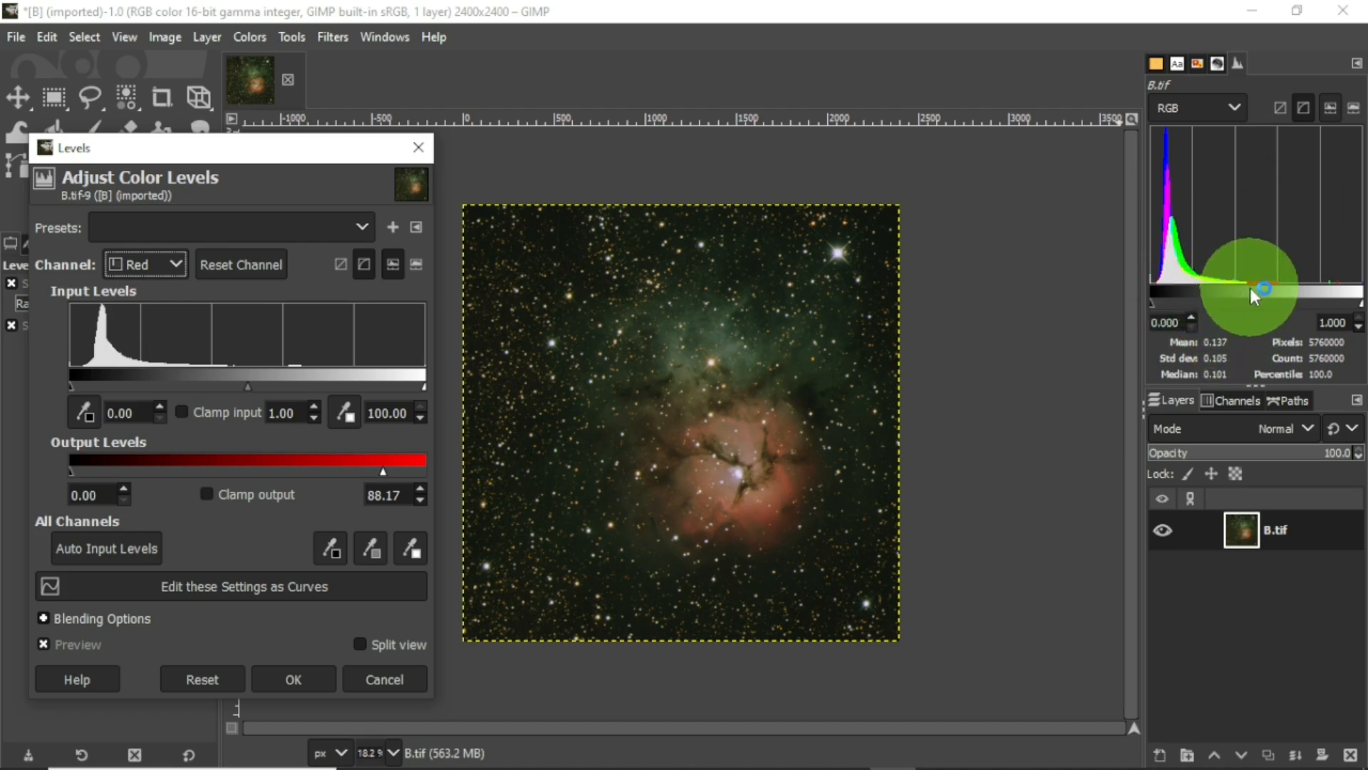
left_click(304, 678)
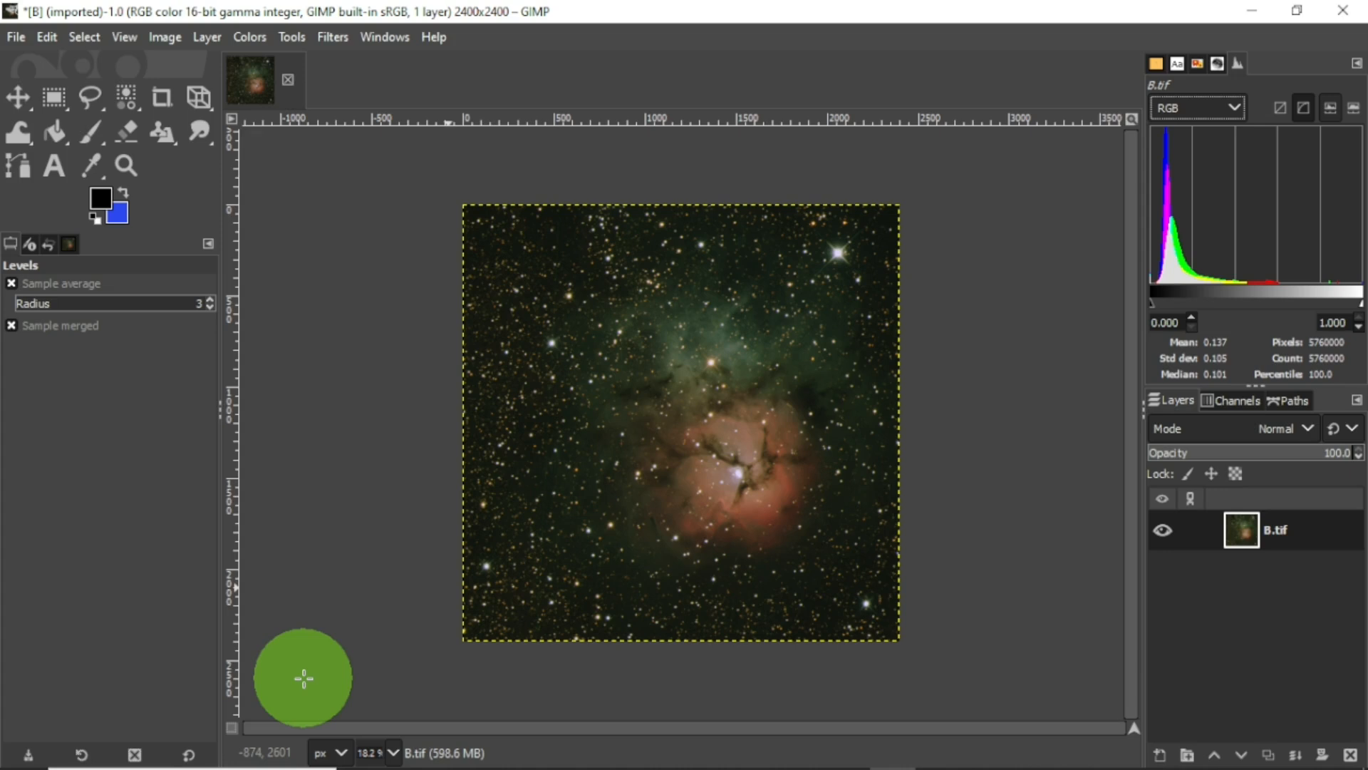
- Apply an S-shaped Value curve with points at input 28.16, output 18.75 and input 58.54, output 75.39
left_click(255, 39)
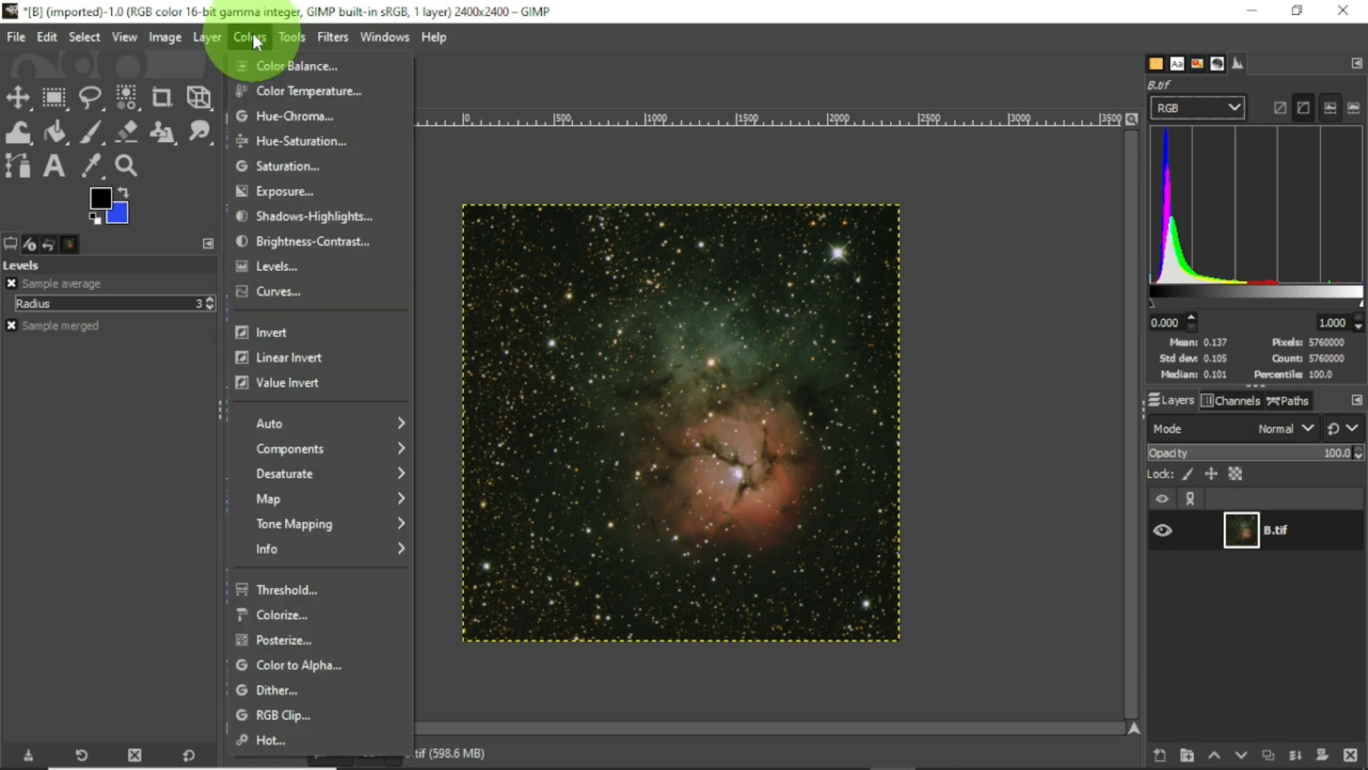
left_click(281, 298)
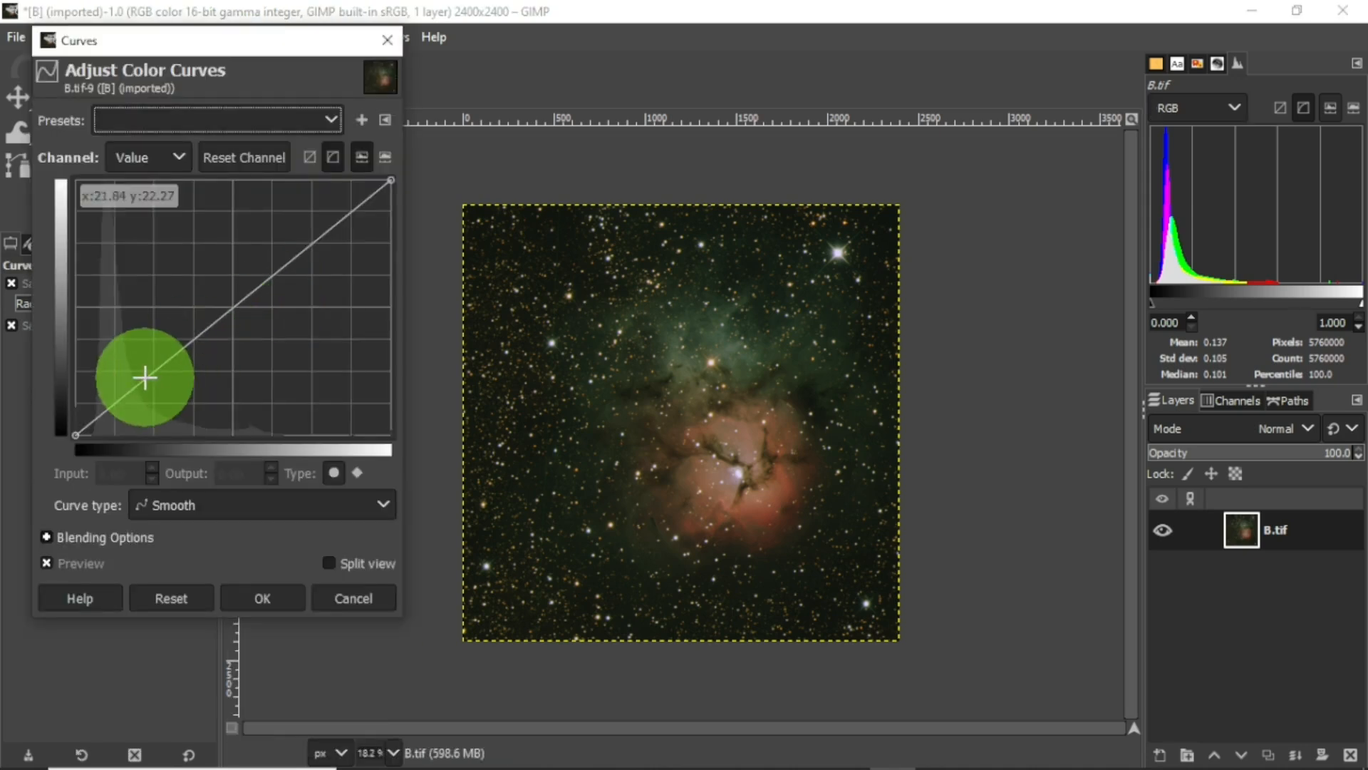
left_click(147, 376)
left_click_drag(148, 376, 164, 388)
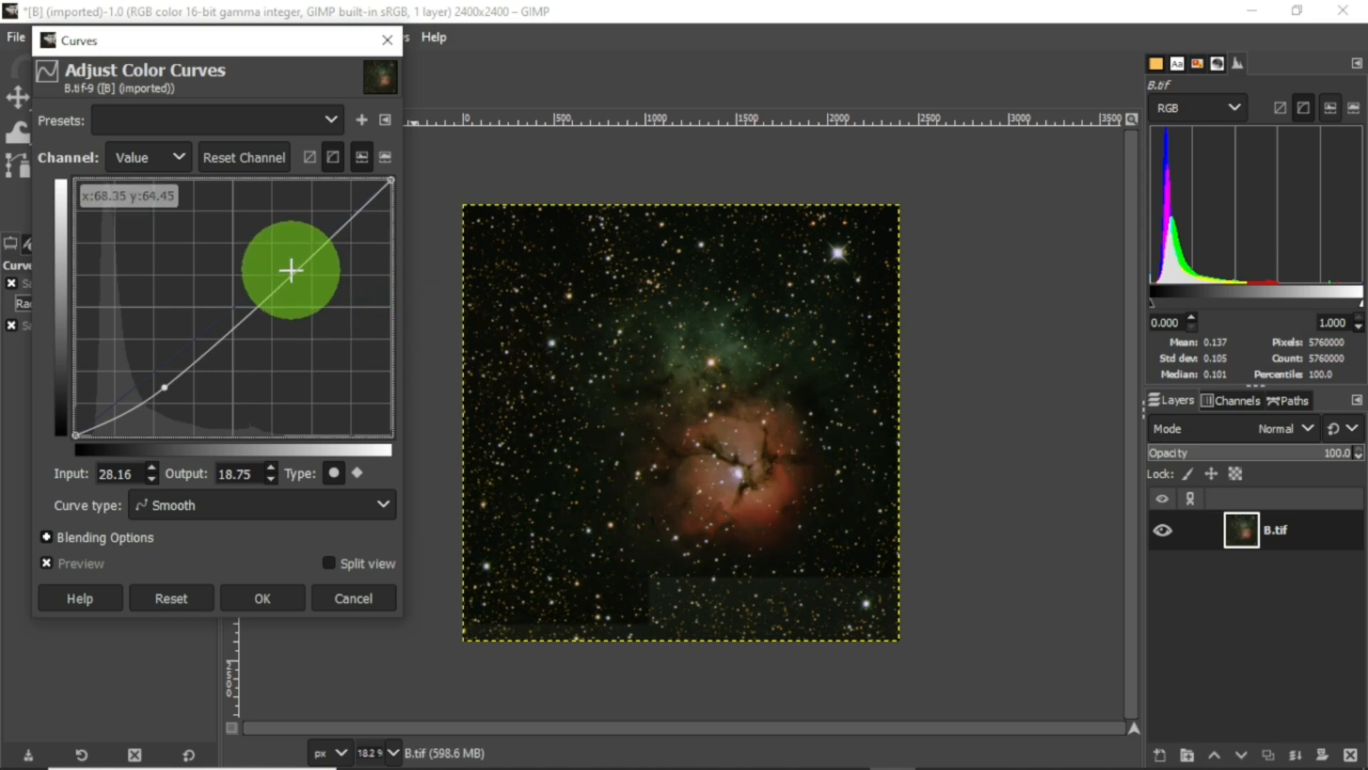
left_click_drag(291, 274, 261, 243)
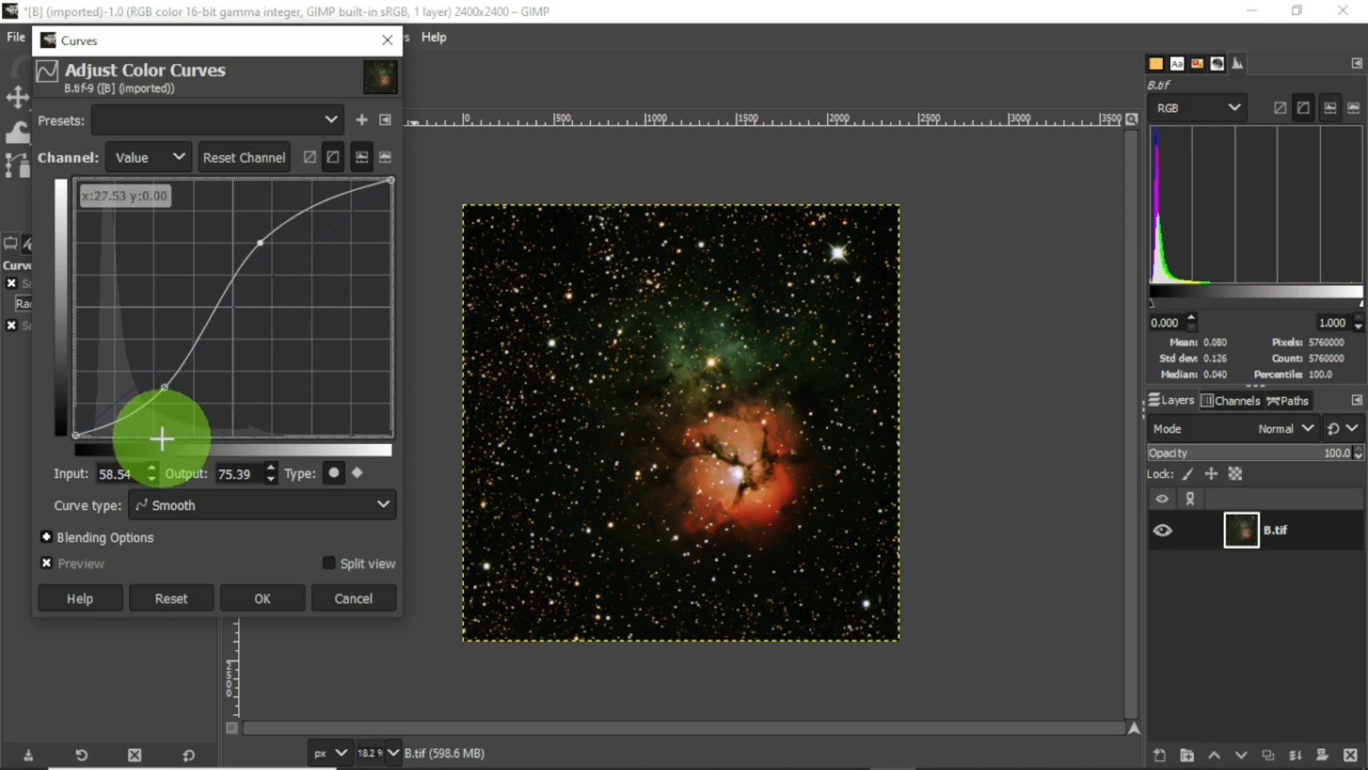
left_click(264, 598)
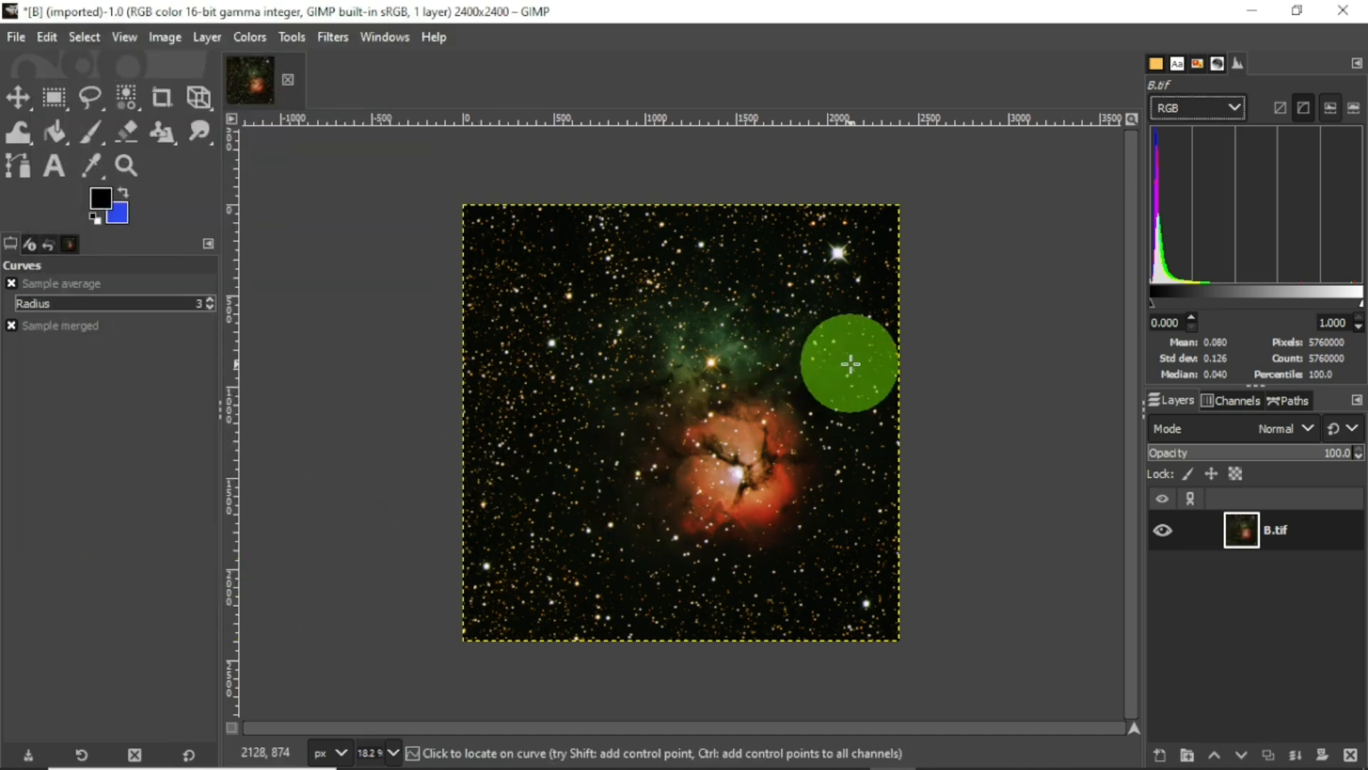
- Switch to Chrome and compare the Yahoo image results for the M20 nebula with the processed image in GIMP
mouse_move(656, 761)
left_click(677, 670)
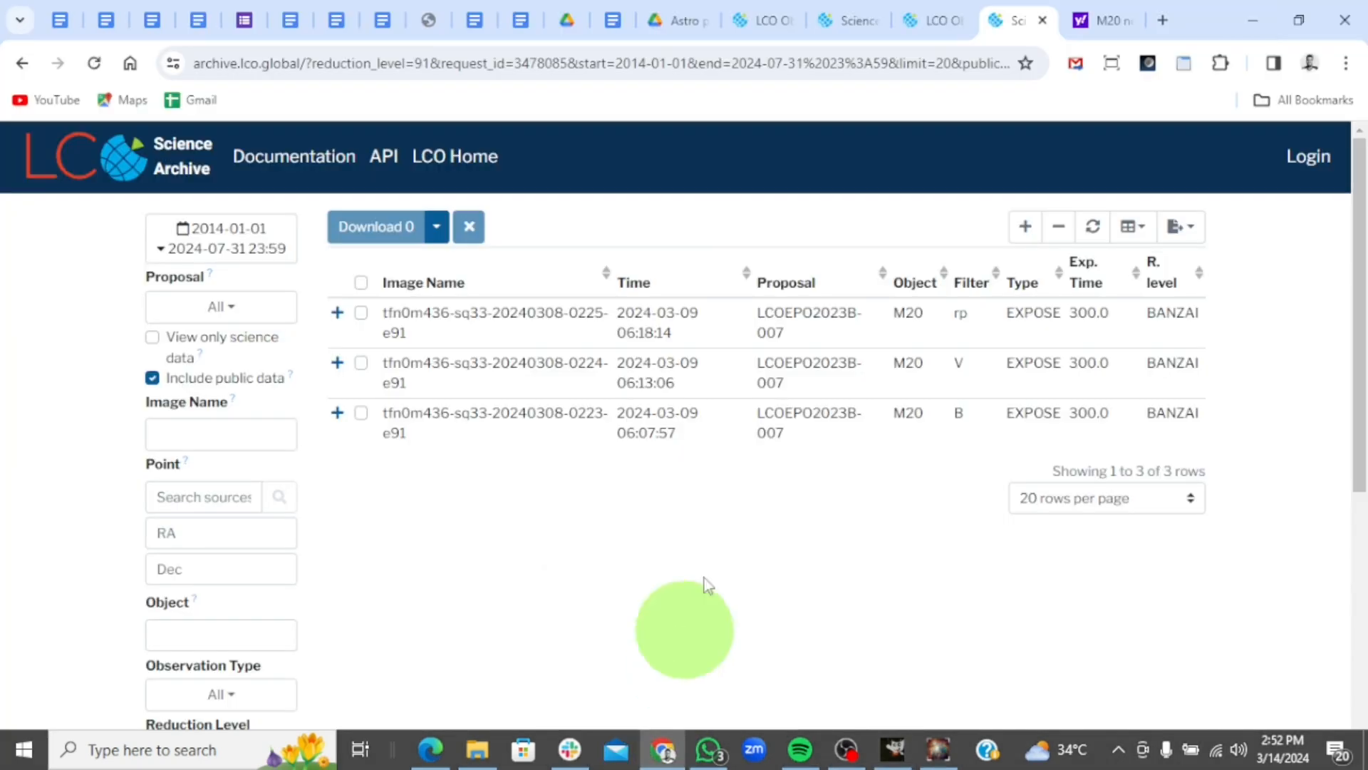
left_click(1093, 3)
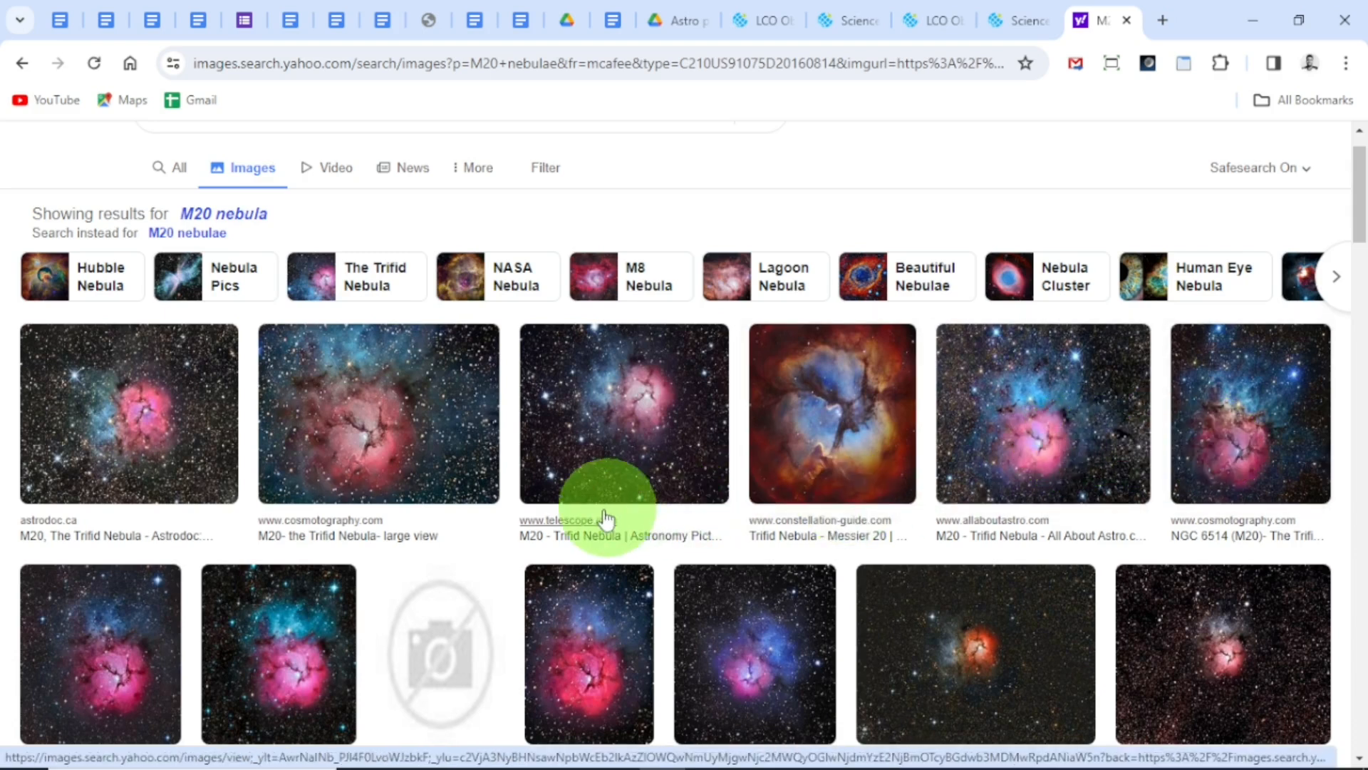
mouse_move(876, 748)
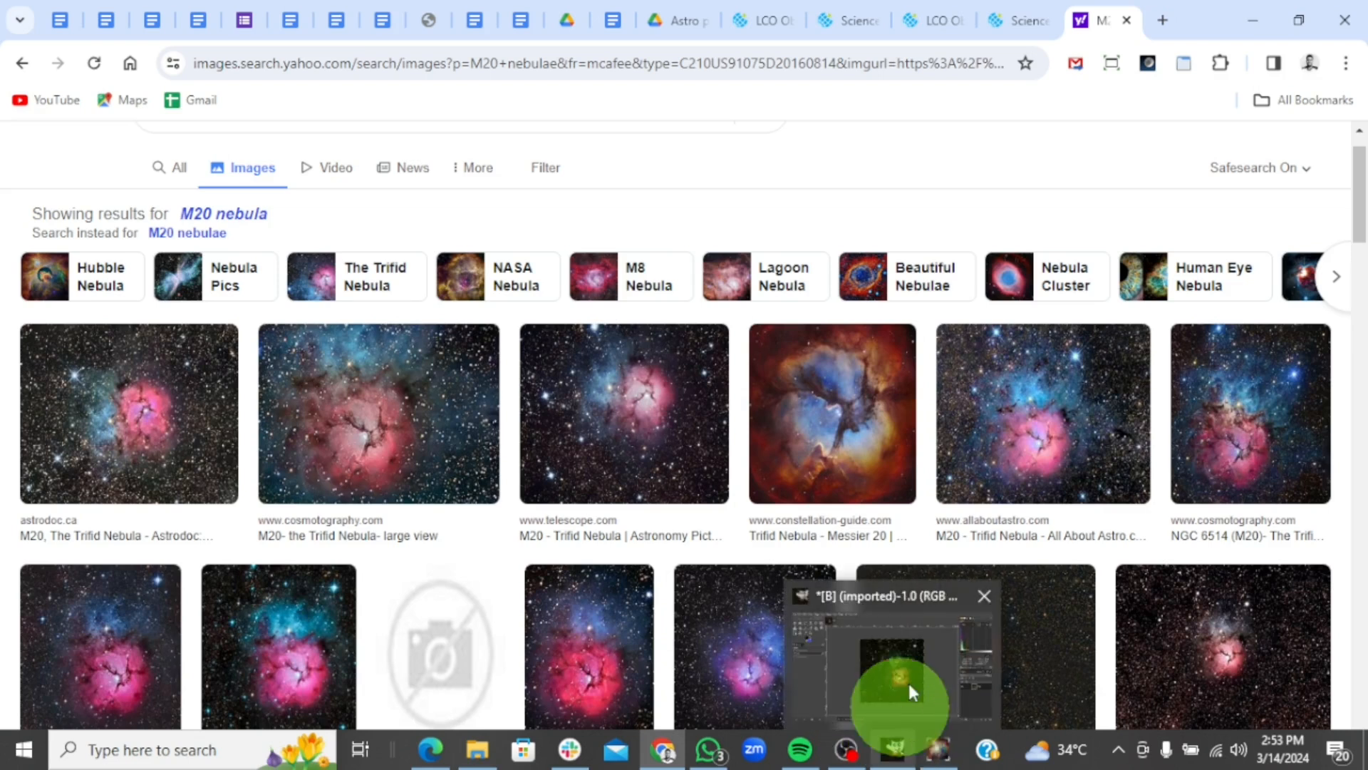
left_click(908, 681)
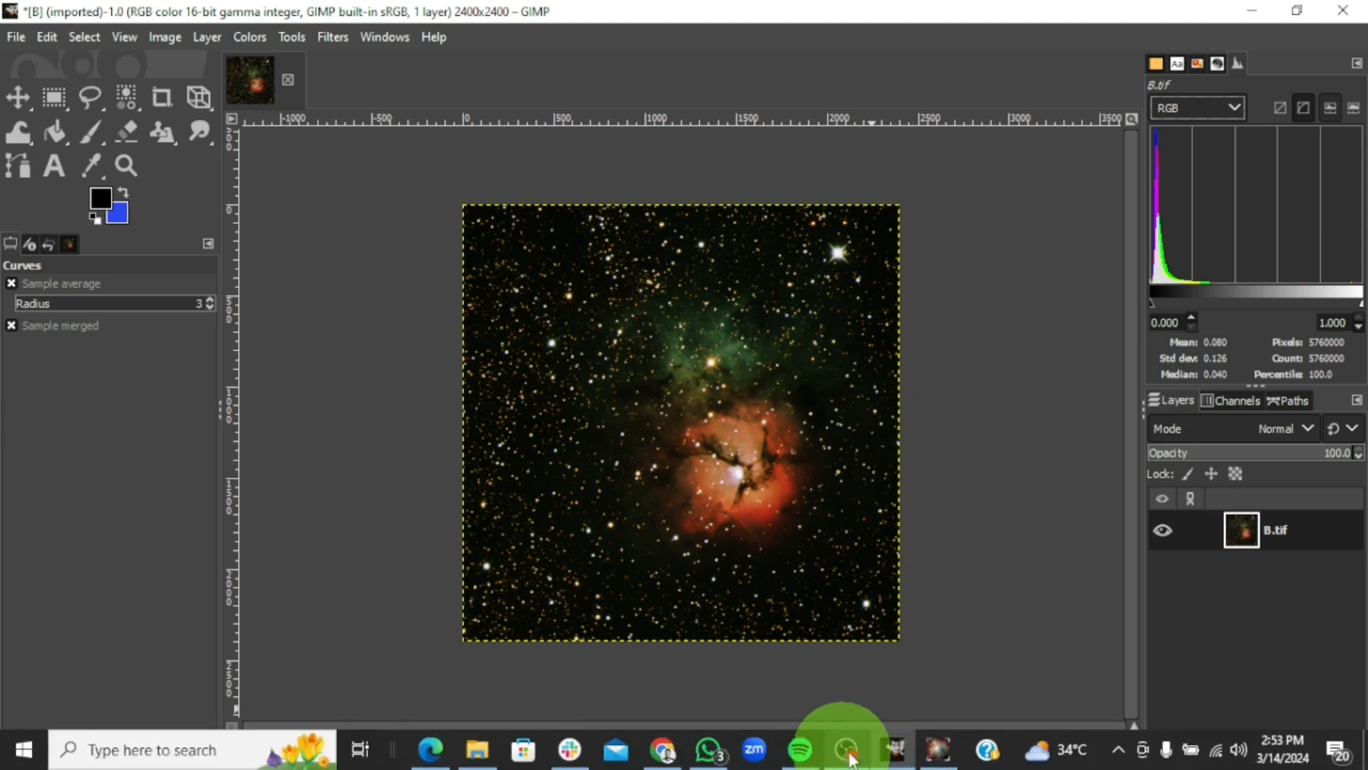
mouse_move(670, 754)
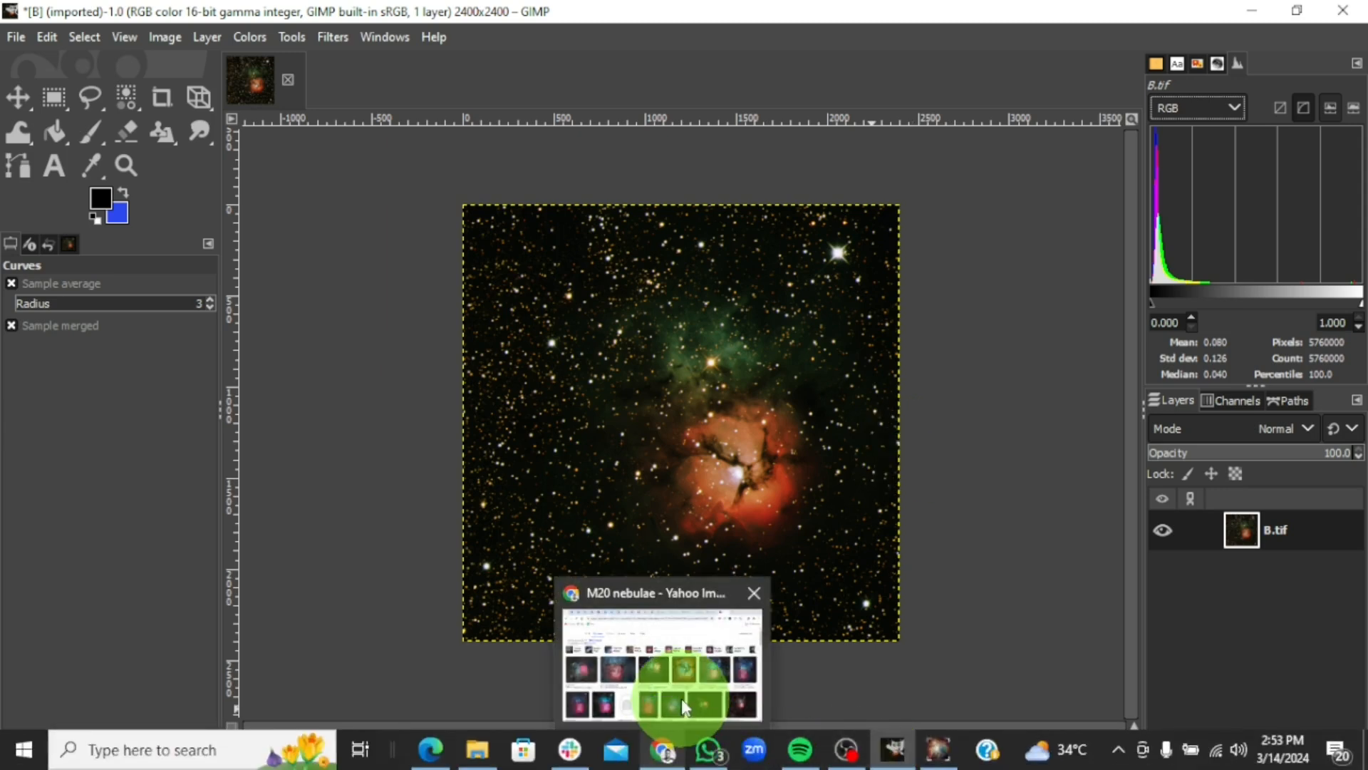
mouse_move(683, 705)
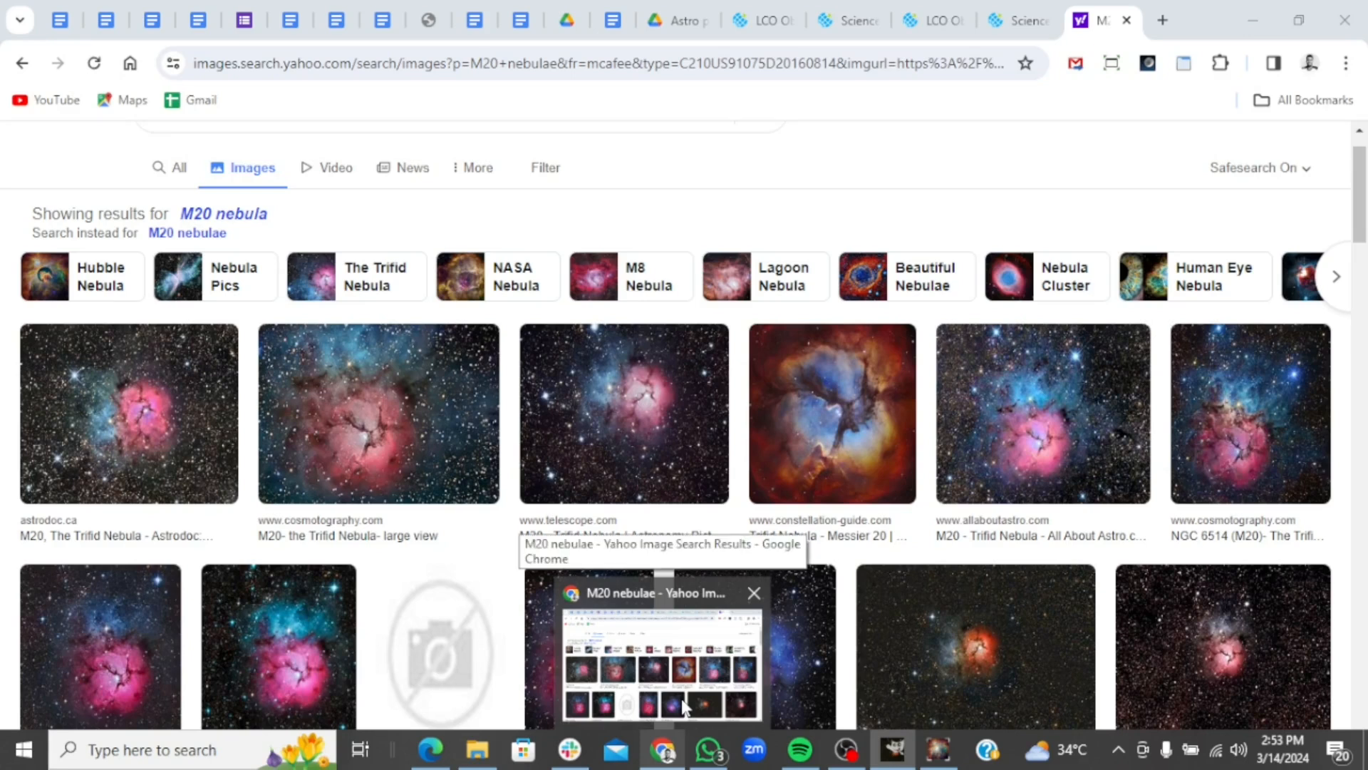